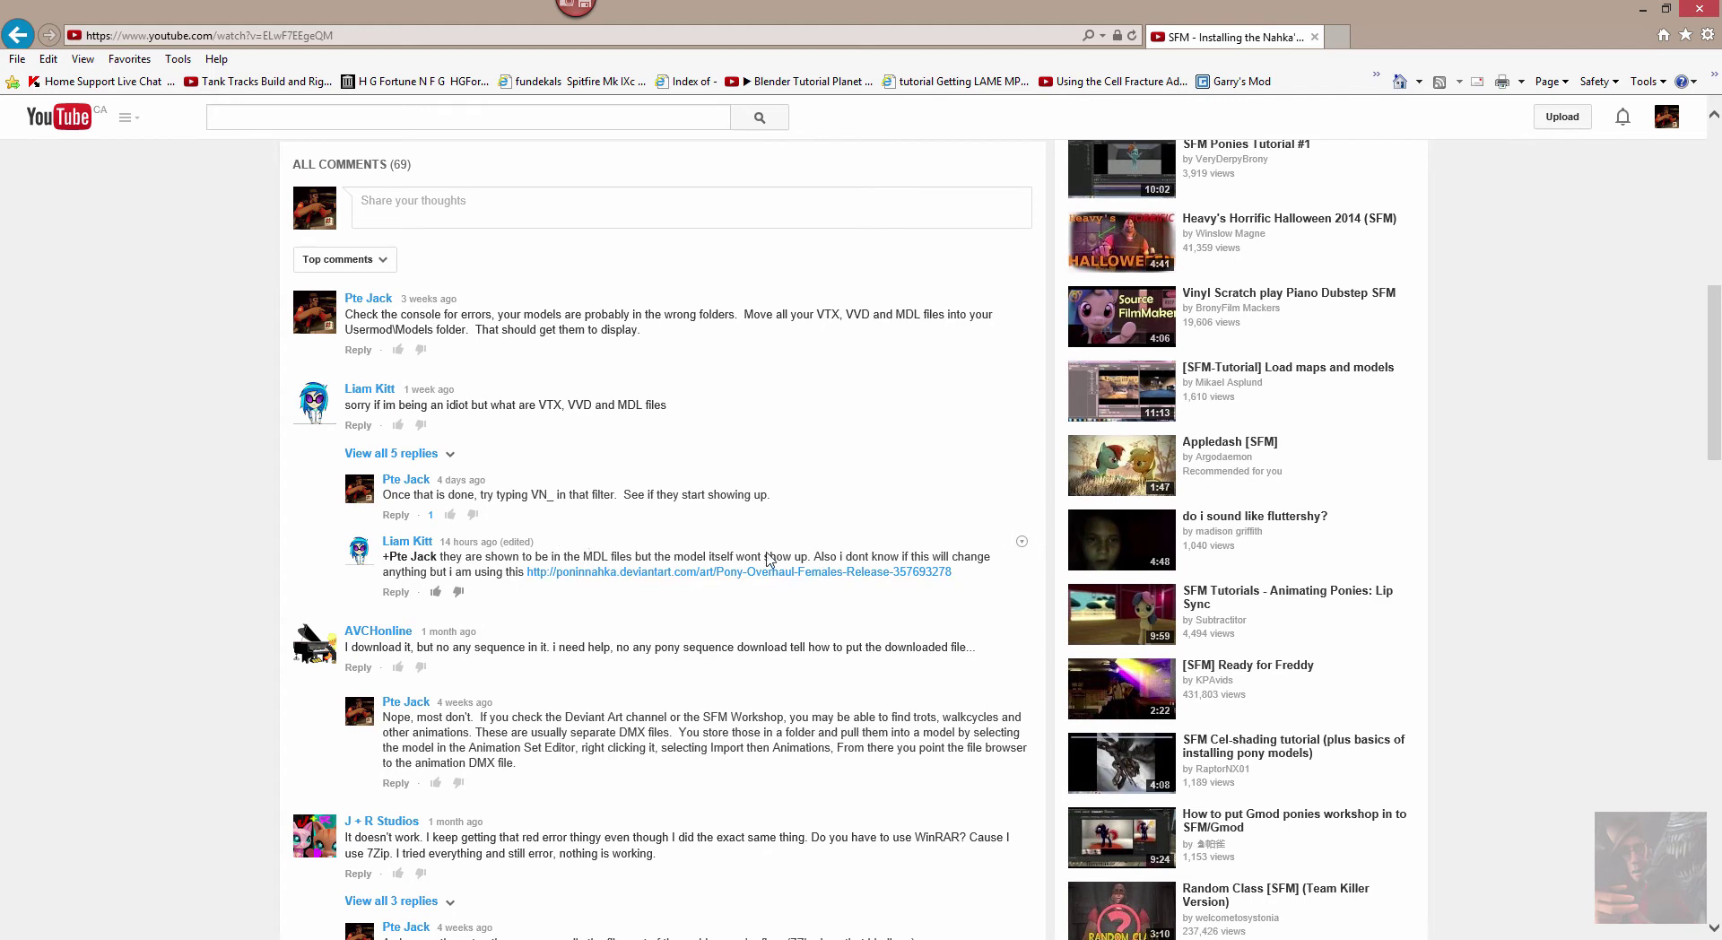
Step: Open the Pony Overhaul Females Release page on DeviantArt from the link in the video's comments
scroll(852, 509, up, 8)
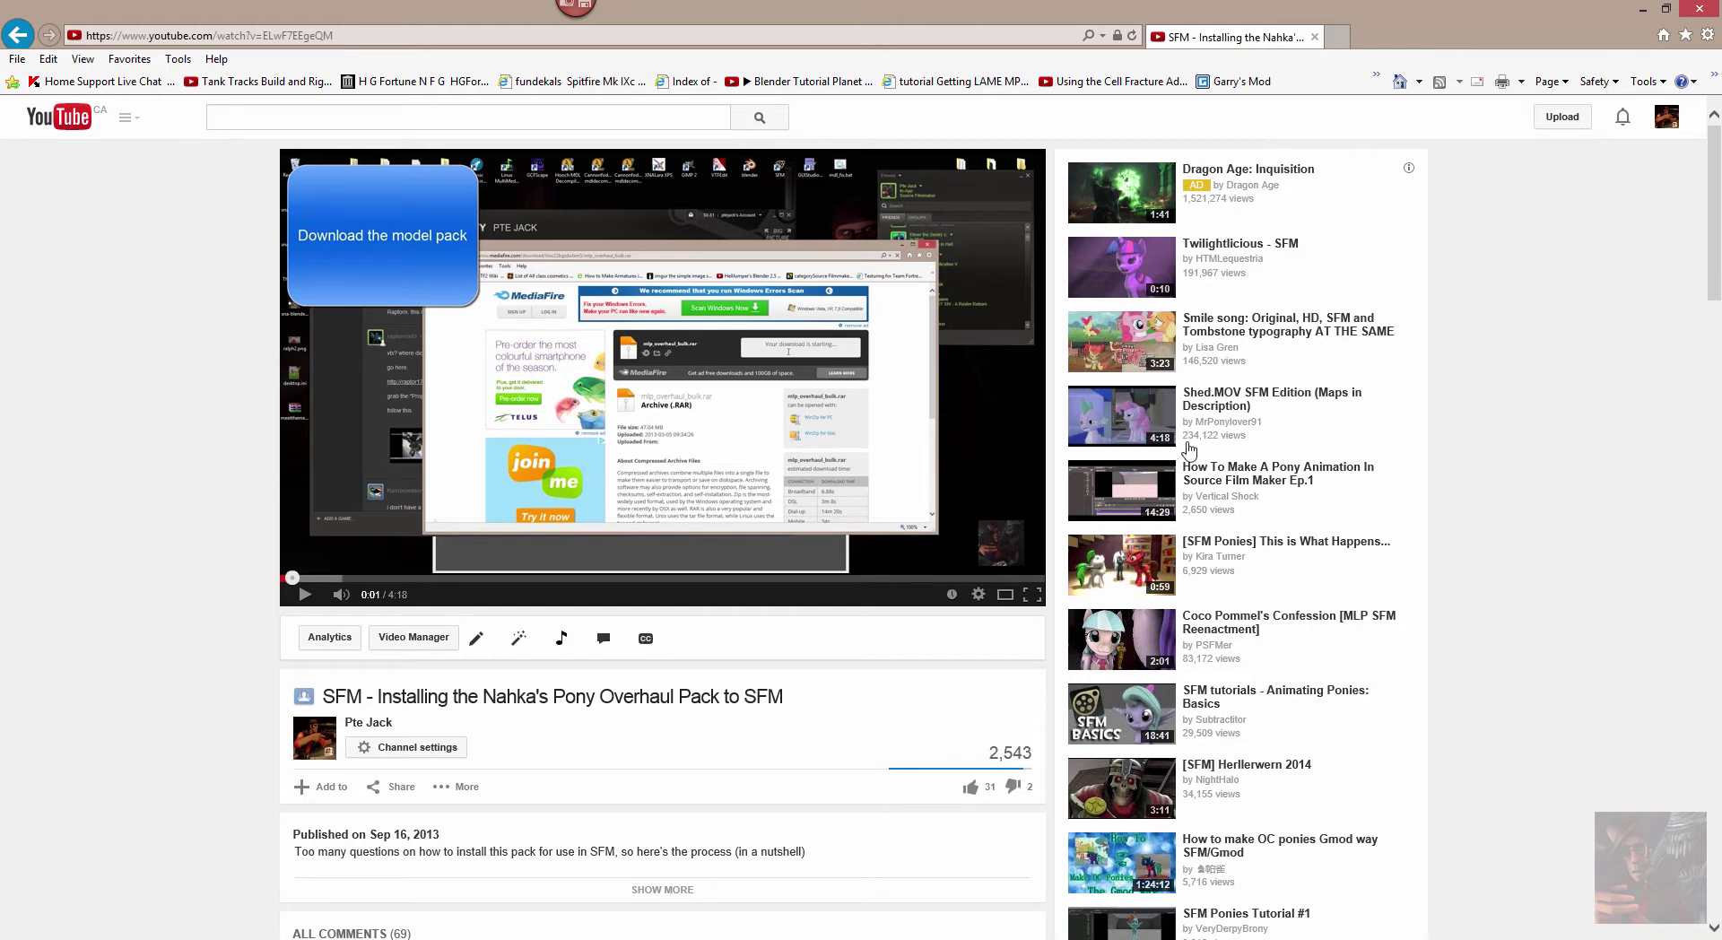
scroll(756, 377, down, 3)
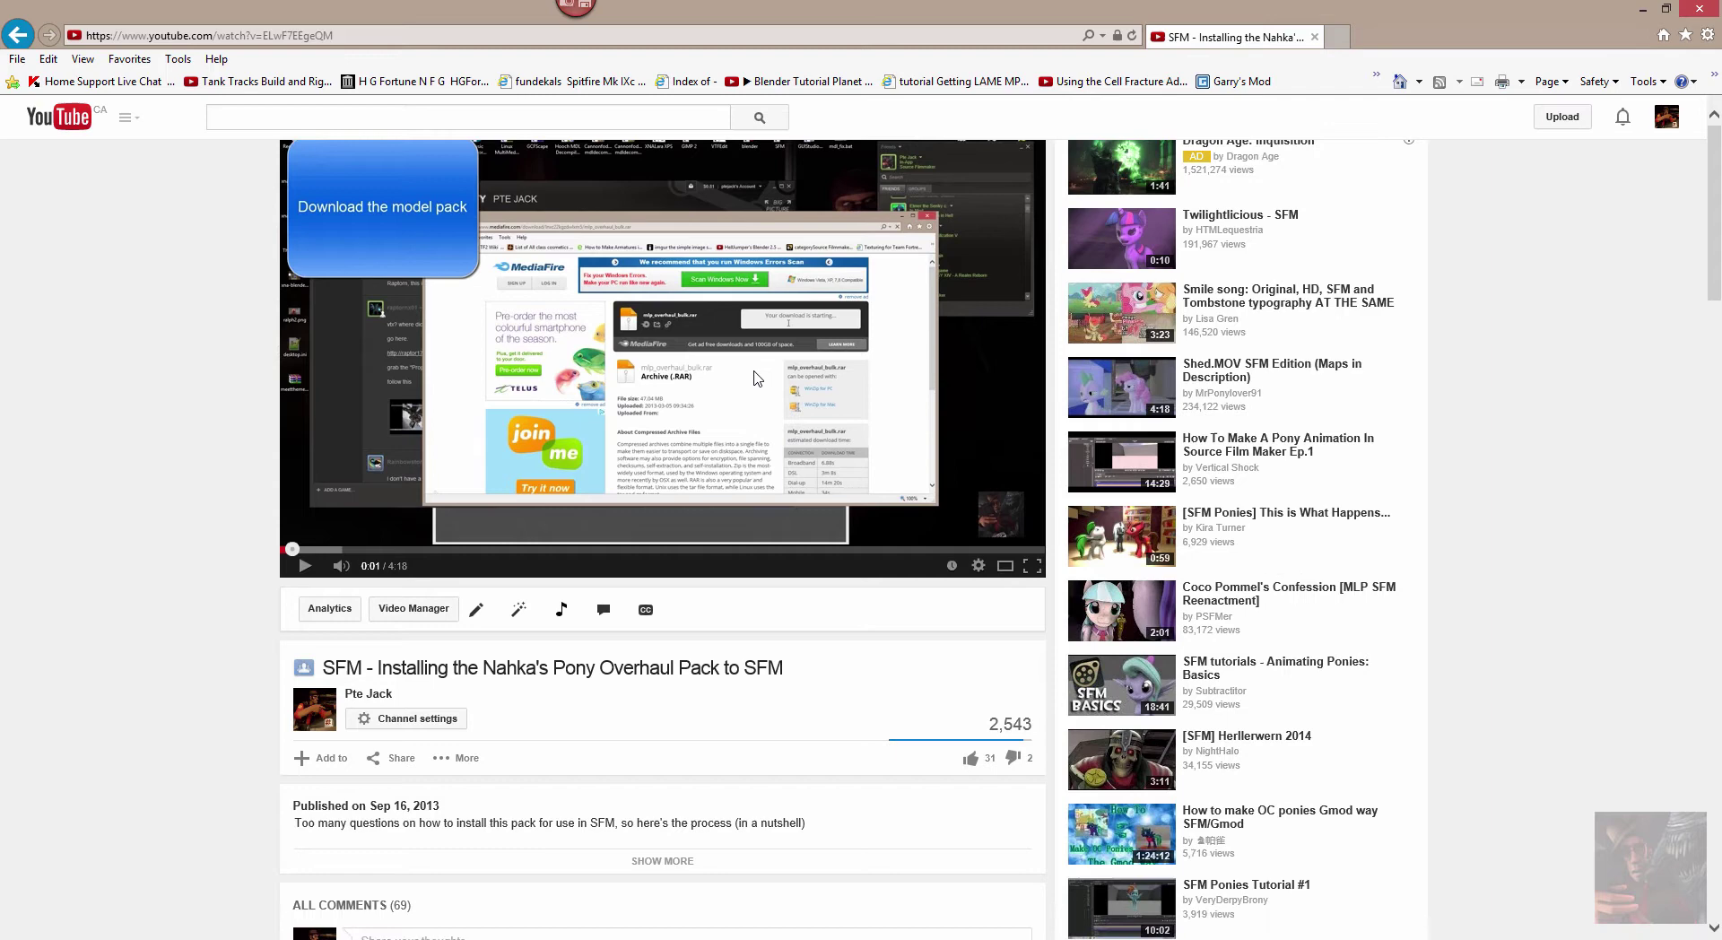
scroll(756, 377, up, 3)
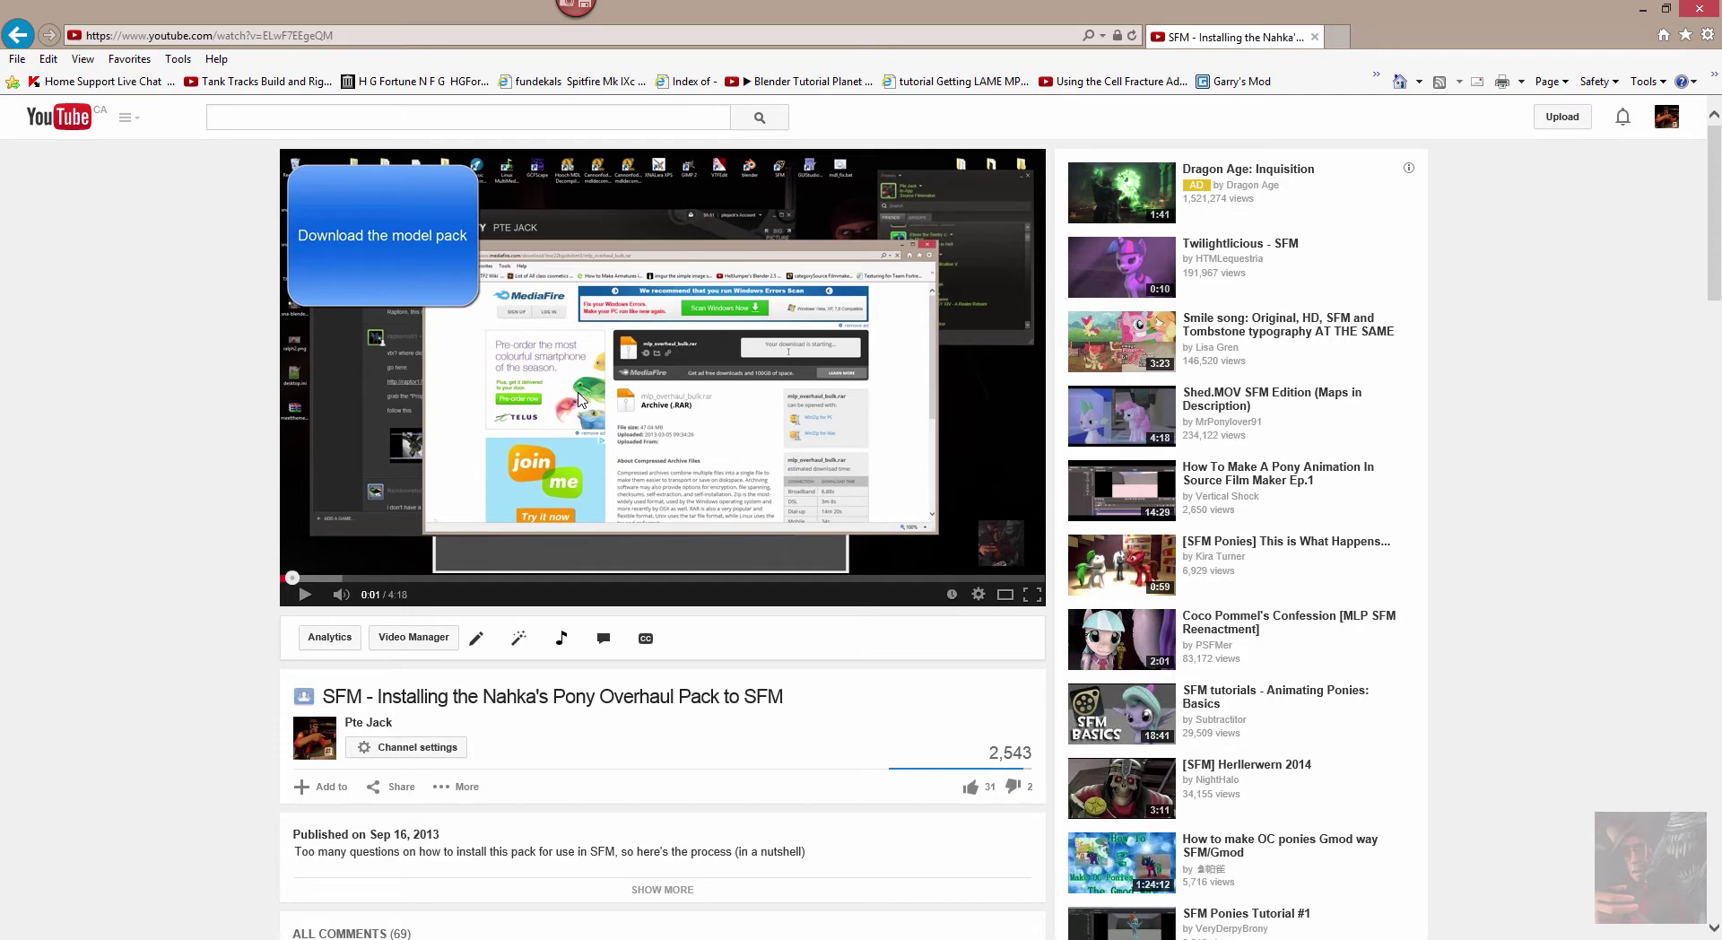
scroll(610, 578, down, 15)
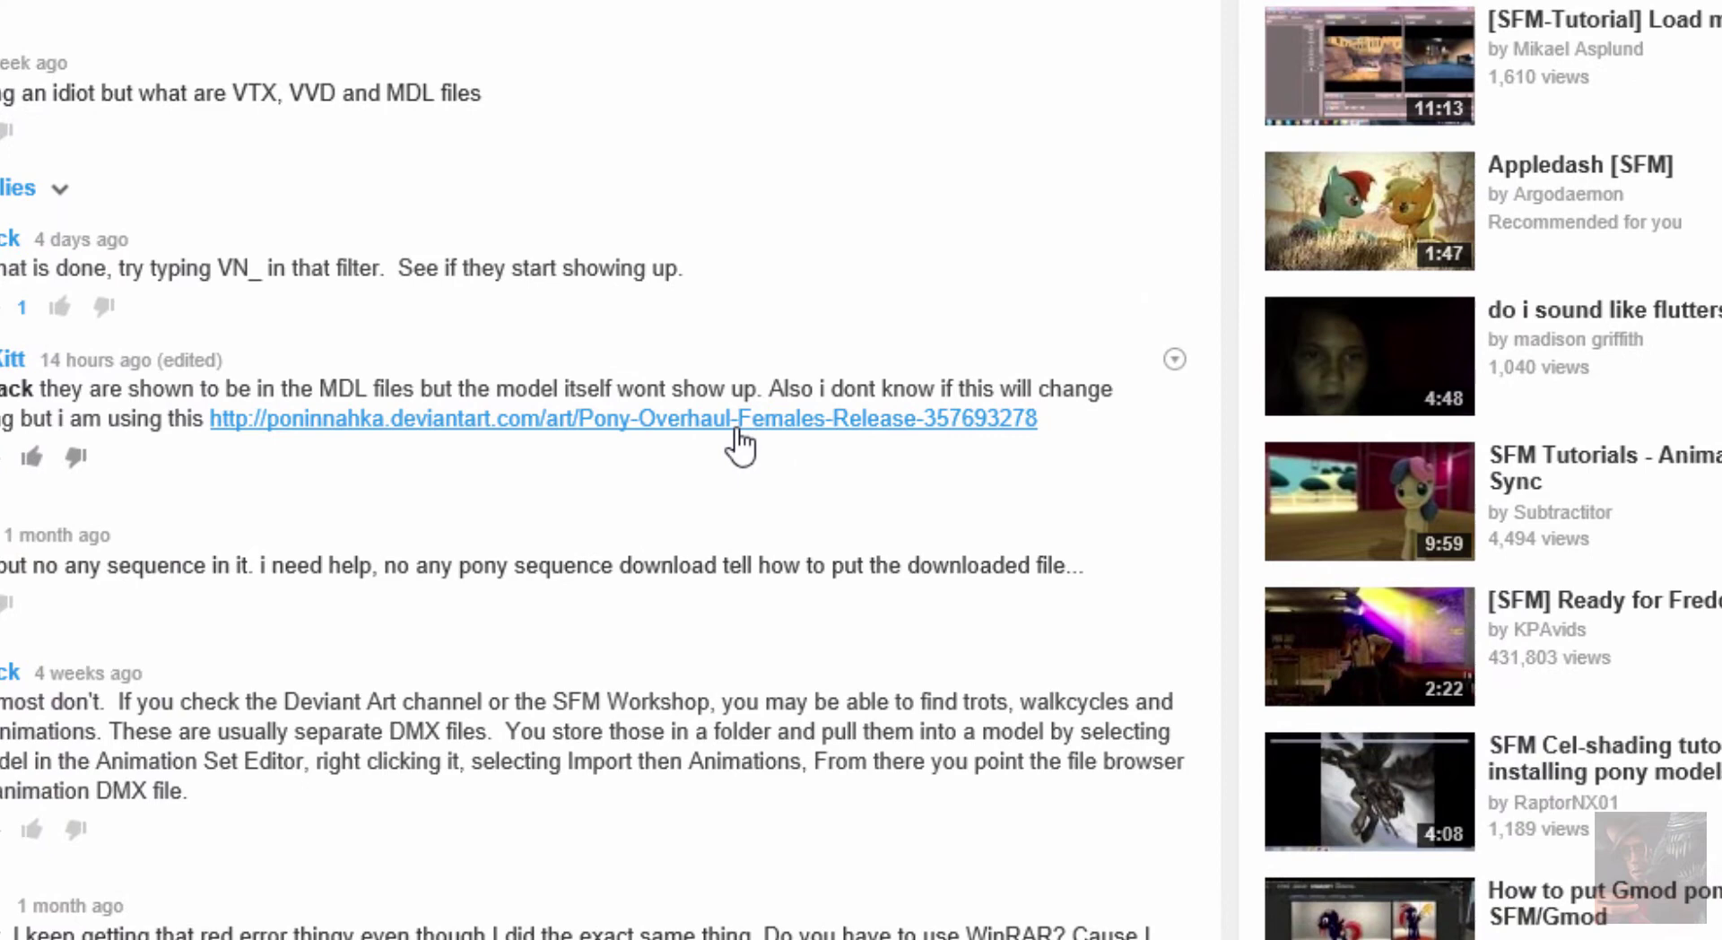
click(740, 446)
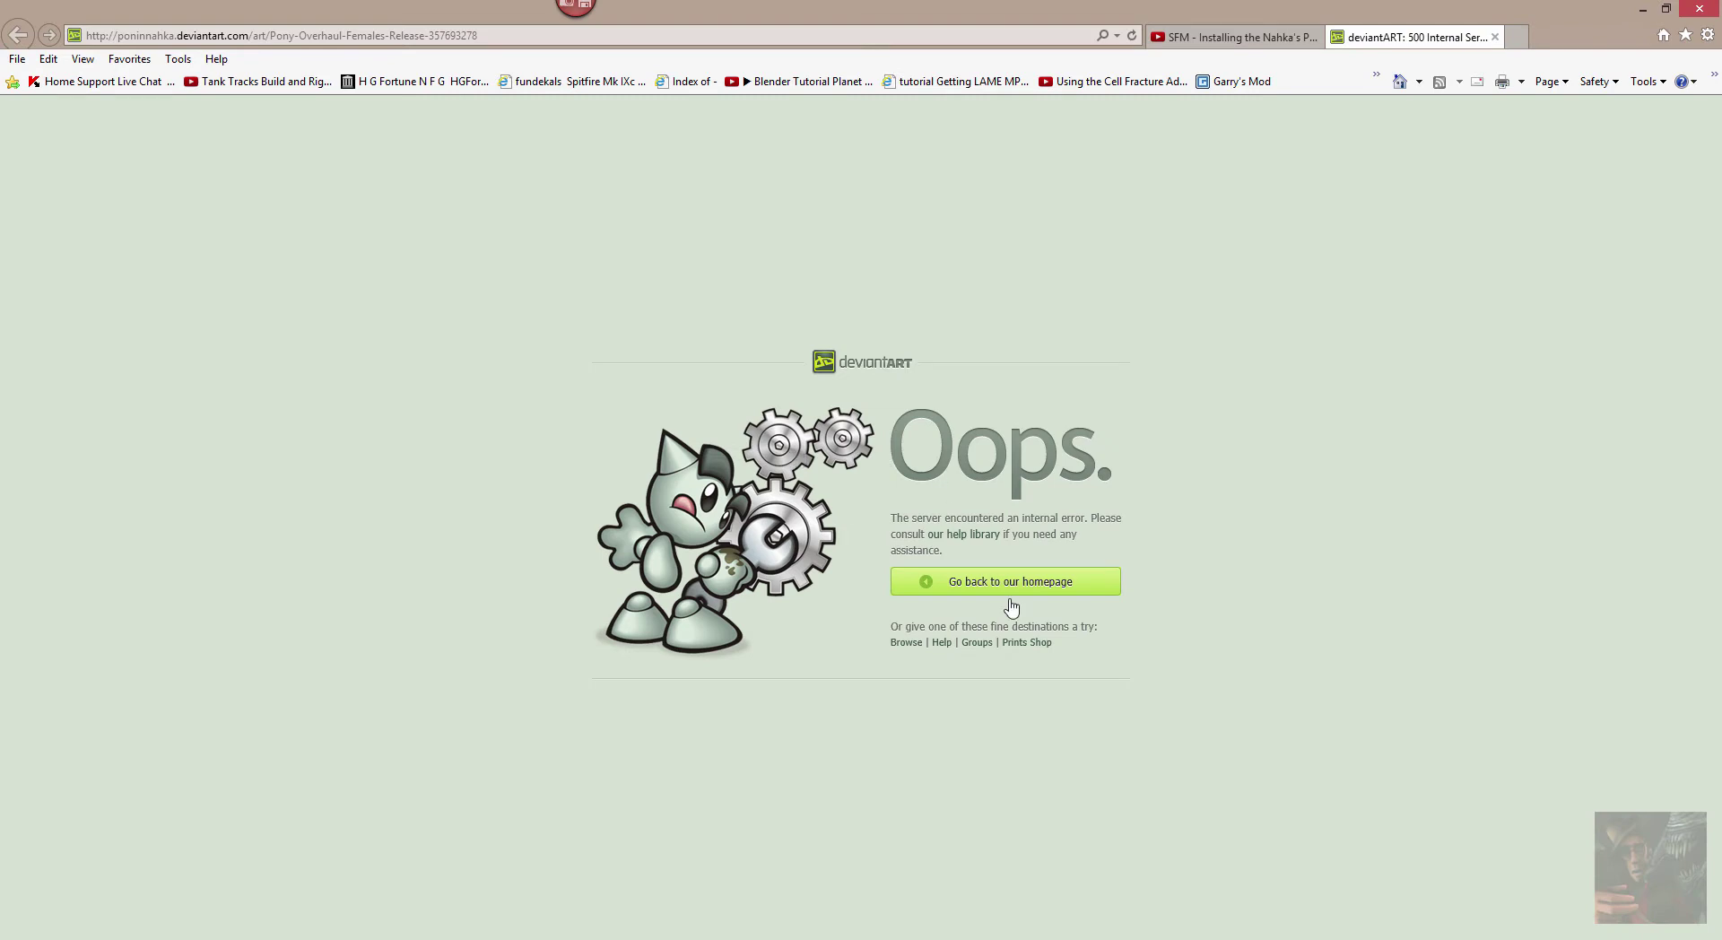
click(980, 594)
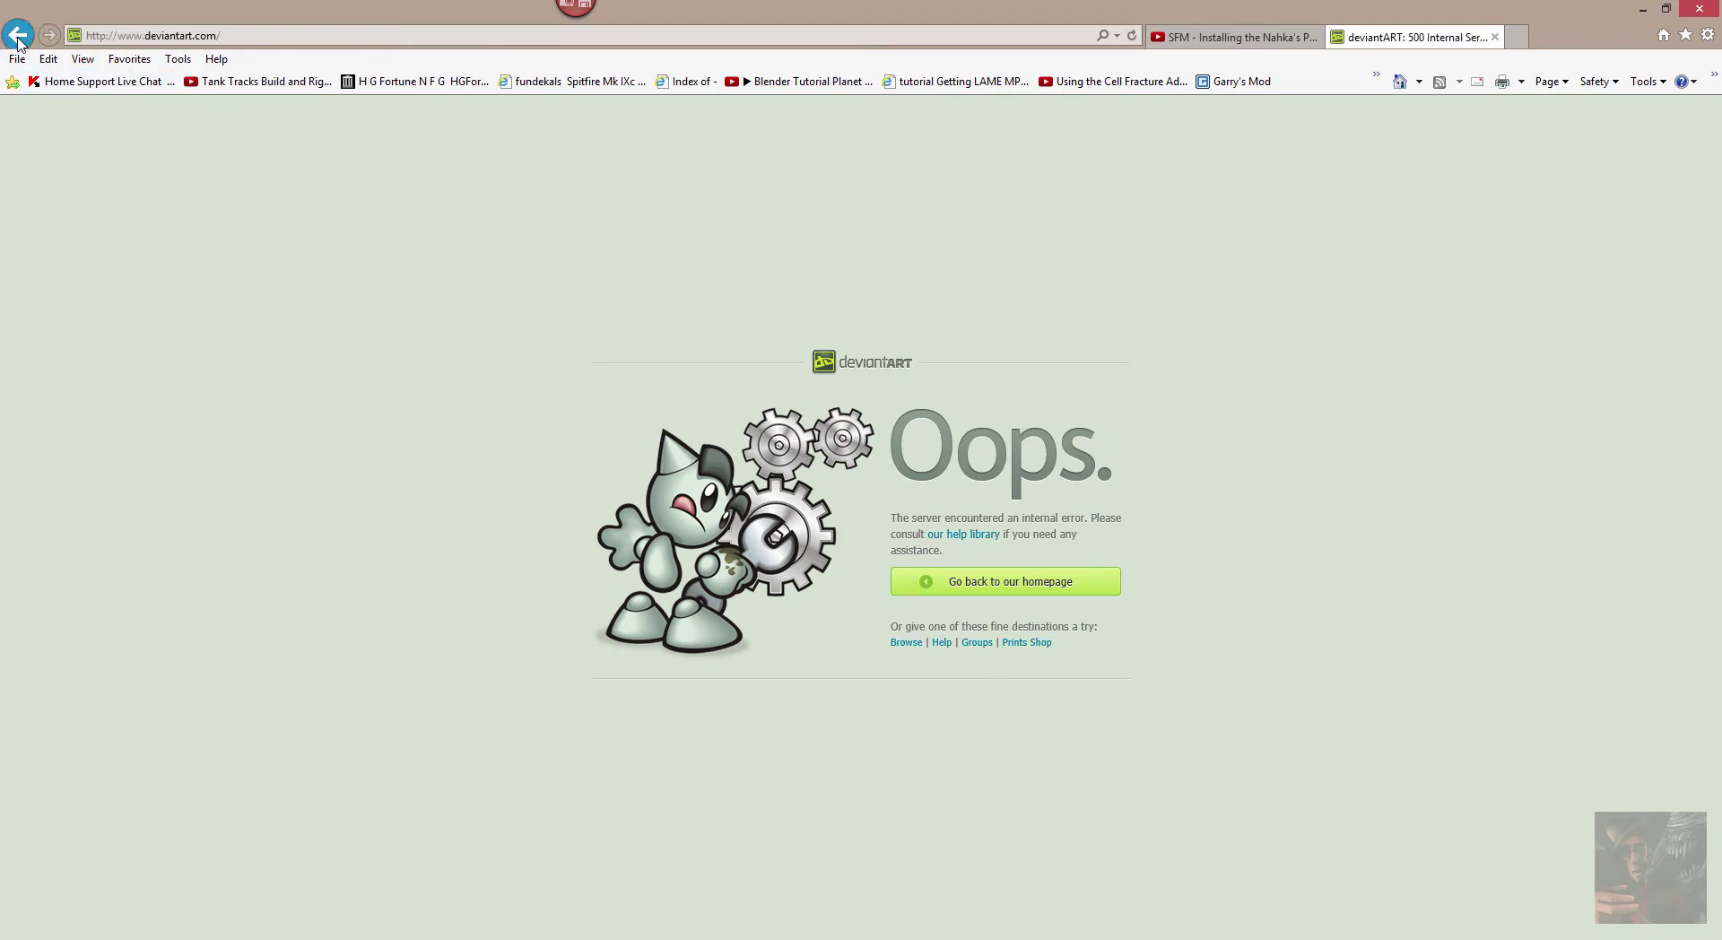
click(18, 36)
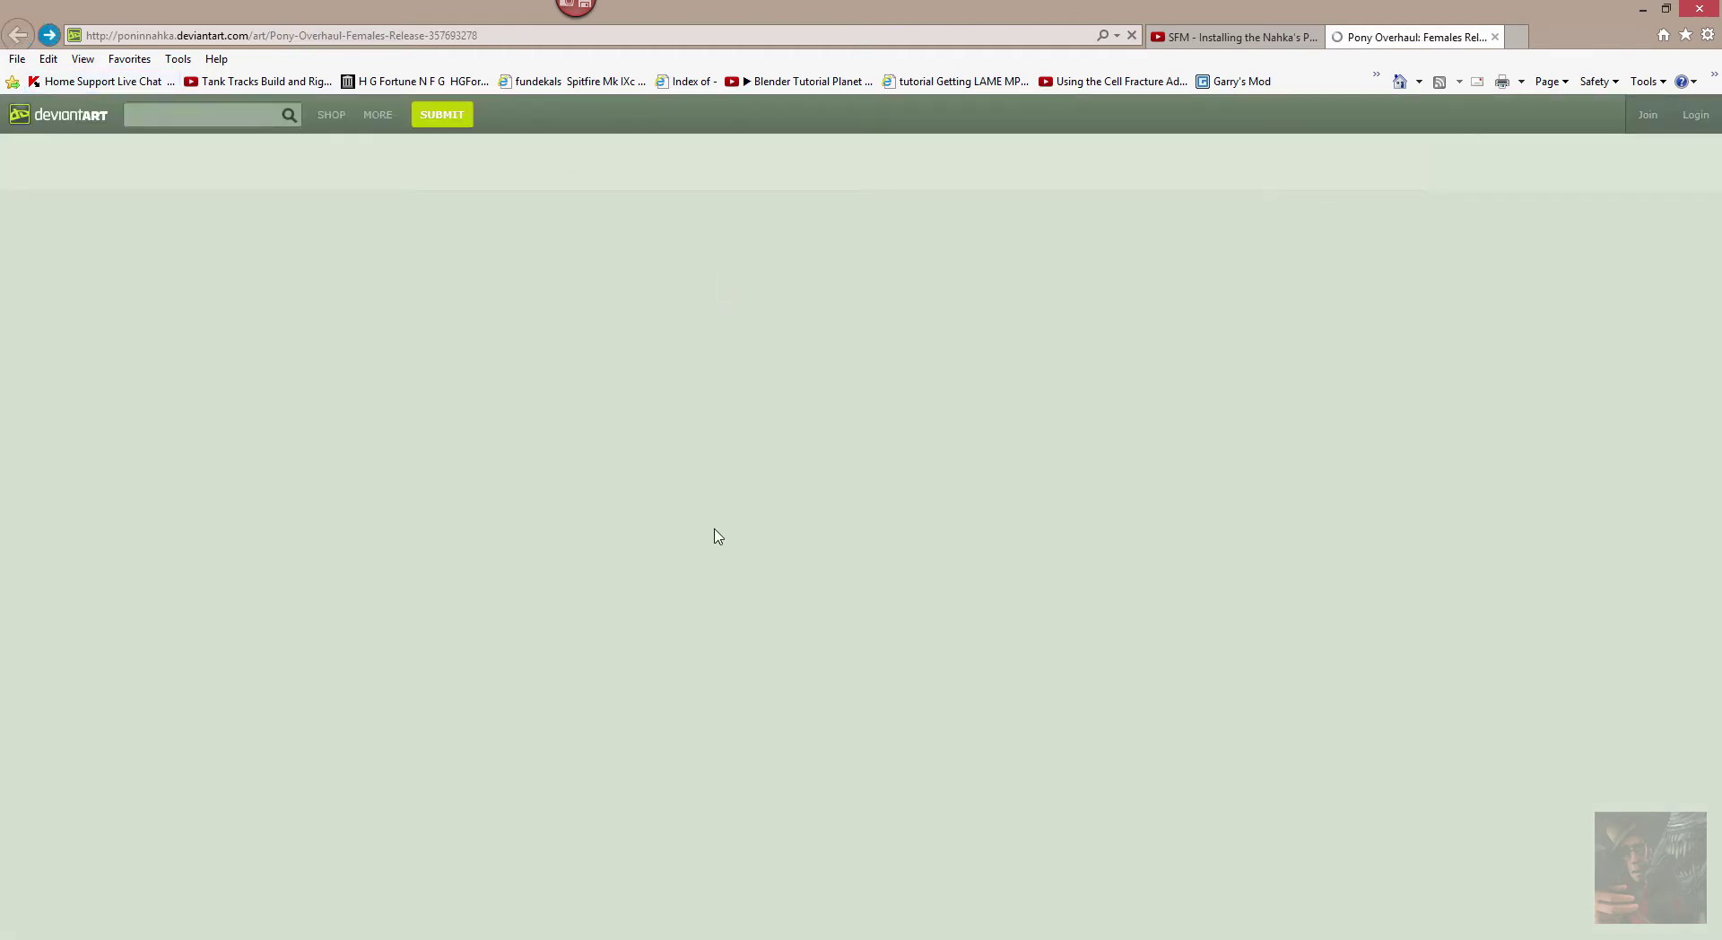
Step: Open the MediaFire download for the single pack containing props, characters and SFM scripts
scroll(824, 496, down, 8)
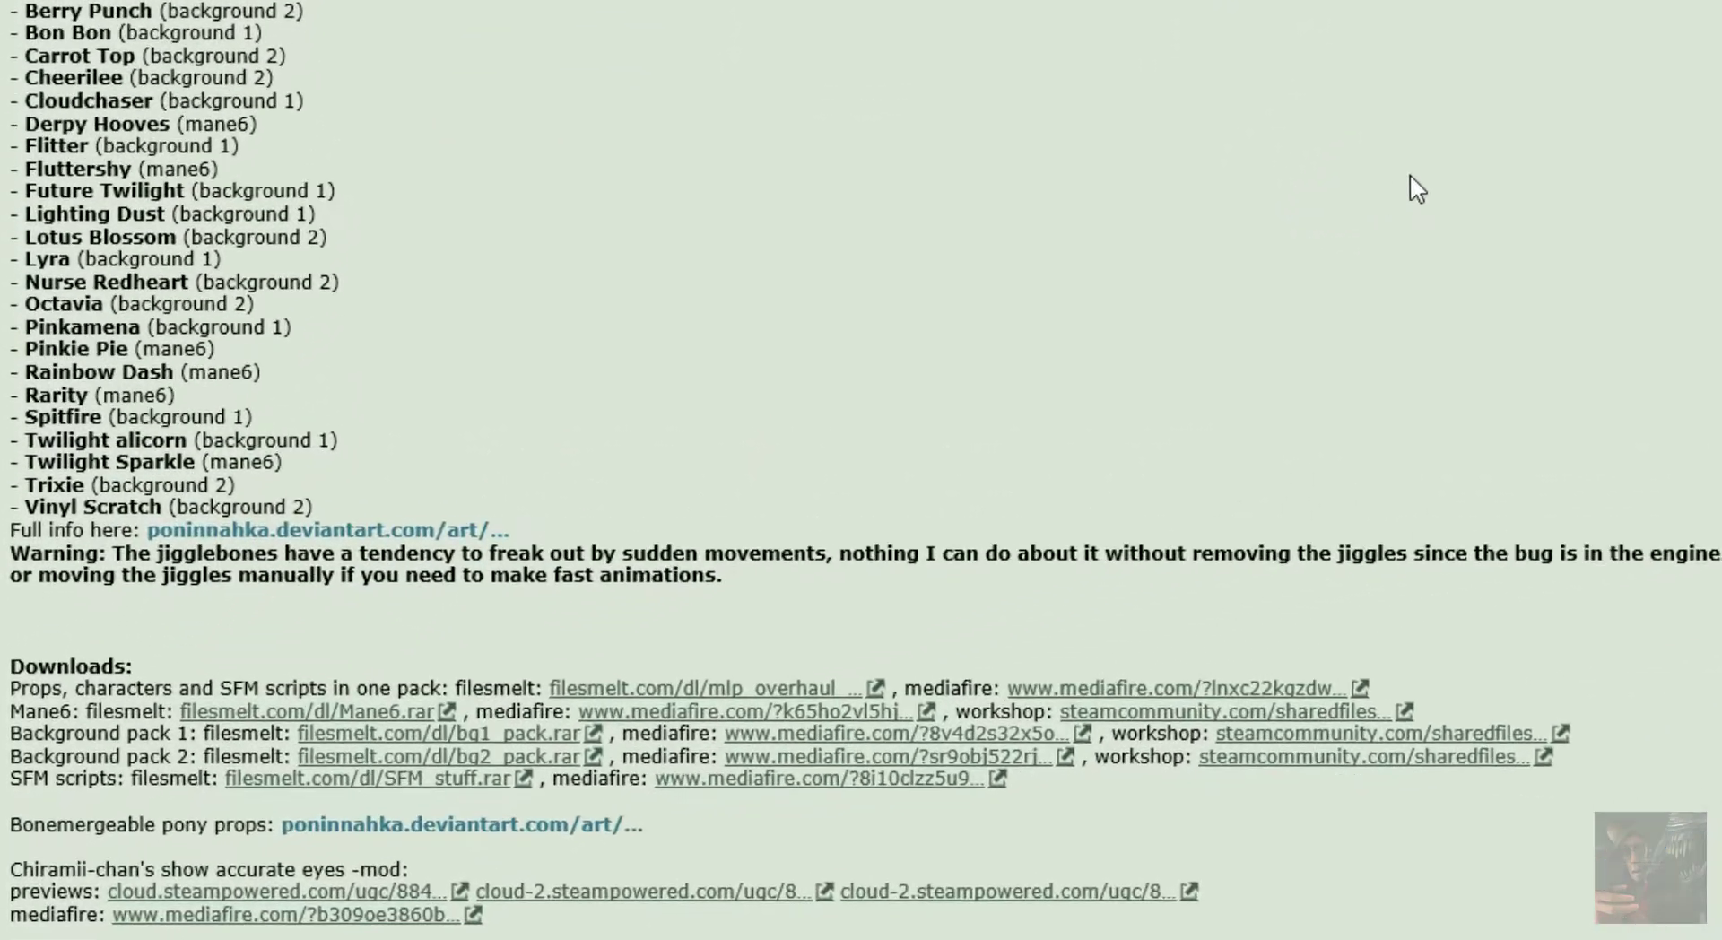
scroll(1011, 180, down, 5)
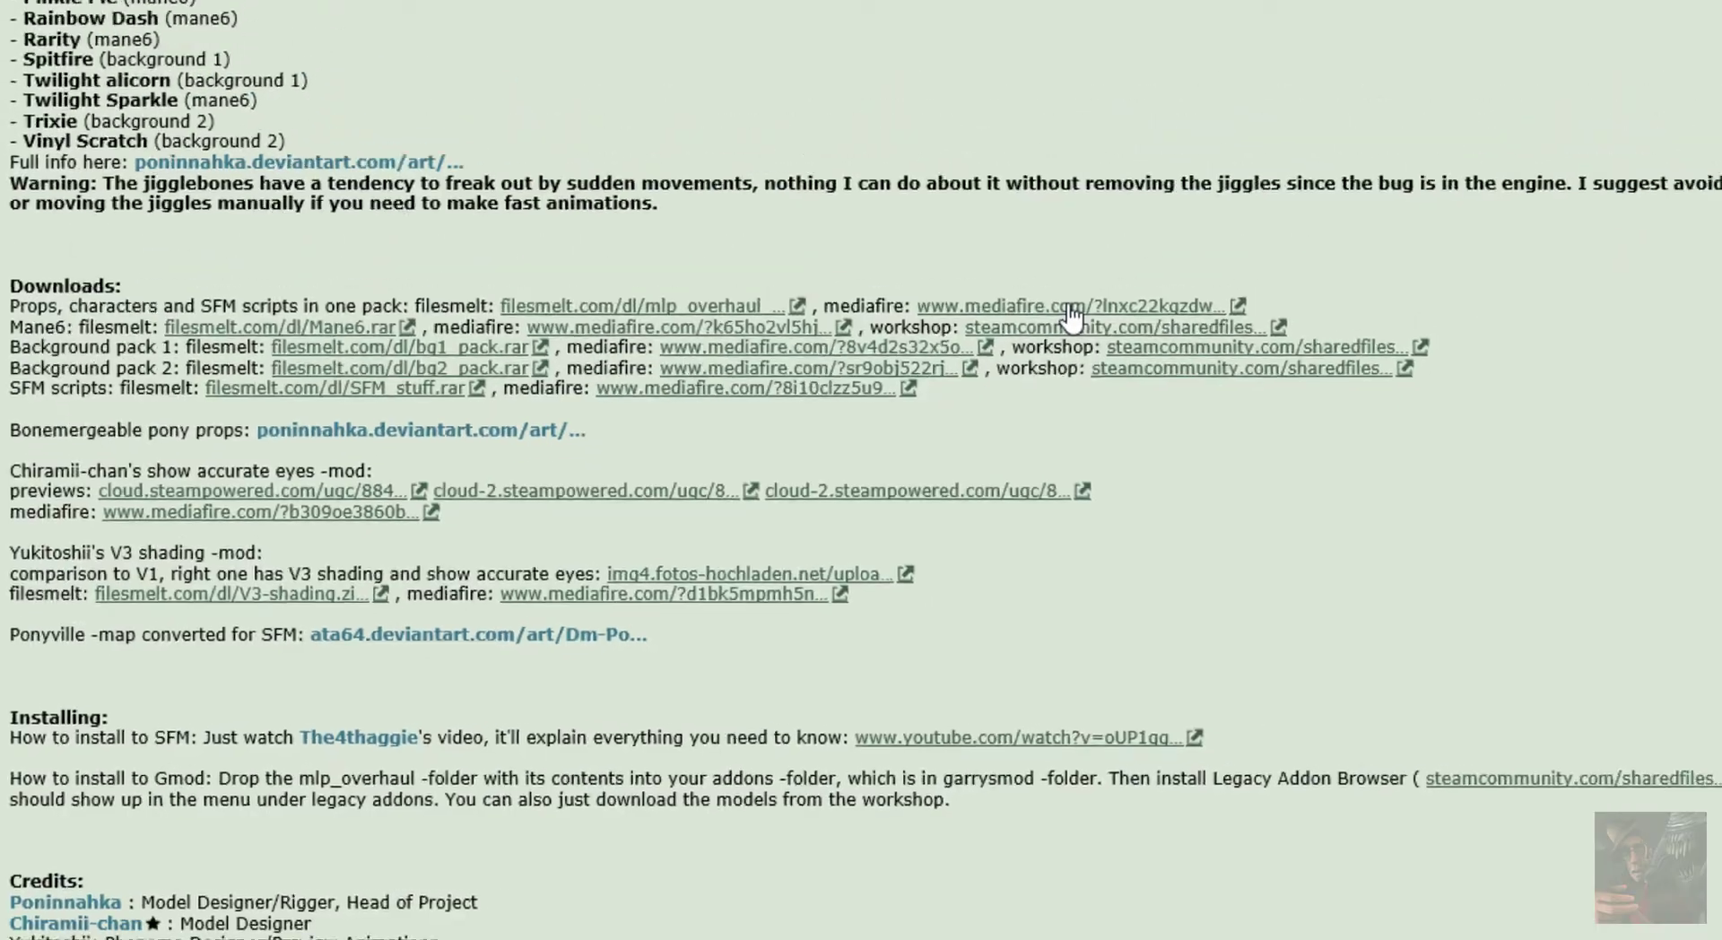
click(1211, 226)
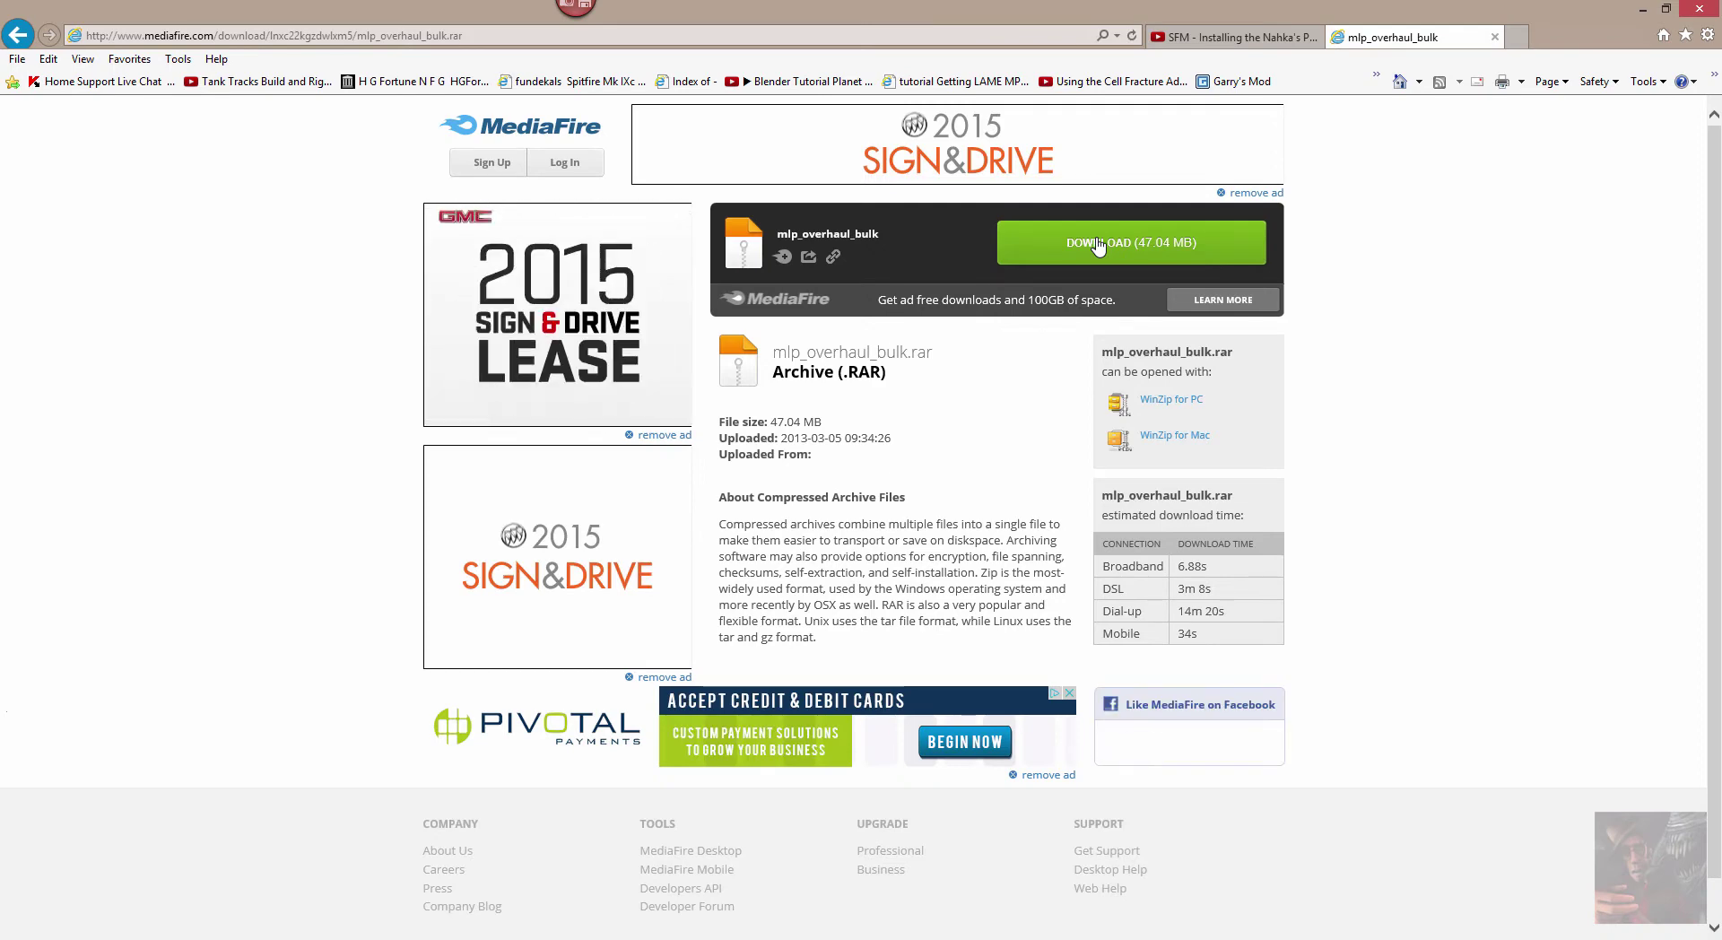
Step: Download mlp_overhaul_bulk.rar to the Desktop, dismissing the pop-up ad, and close the browser
click(1098, 245)
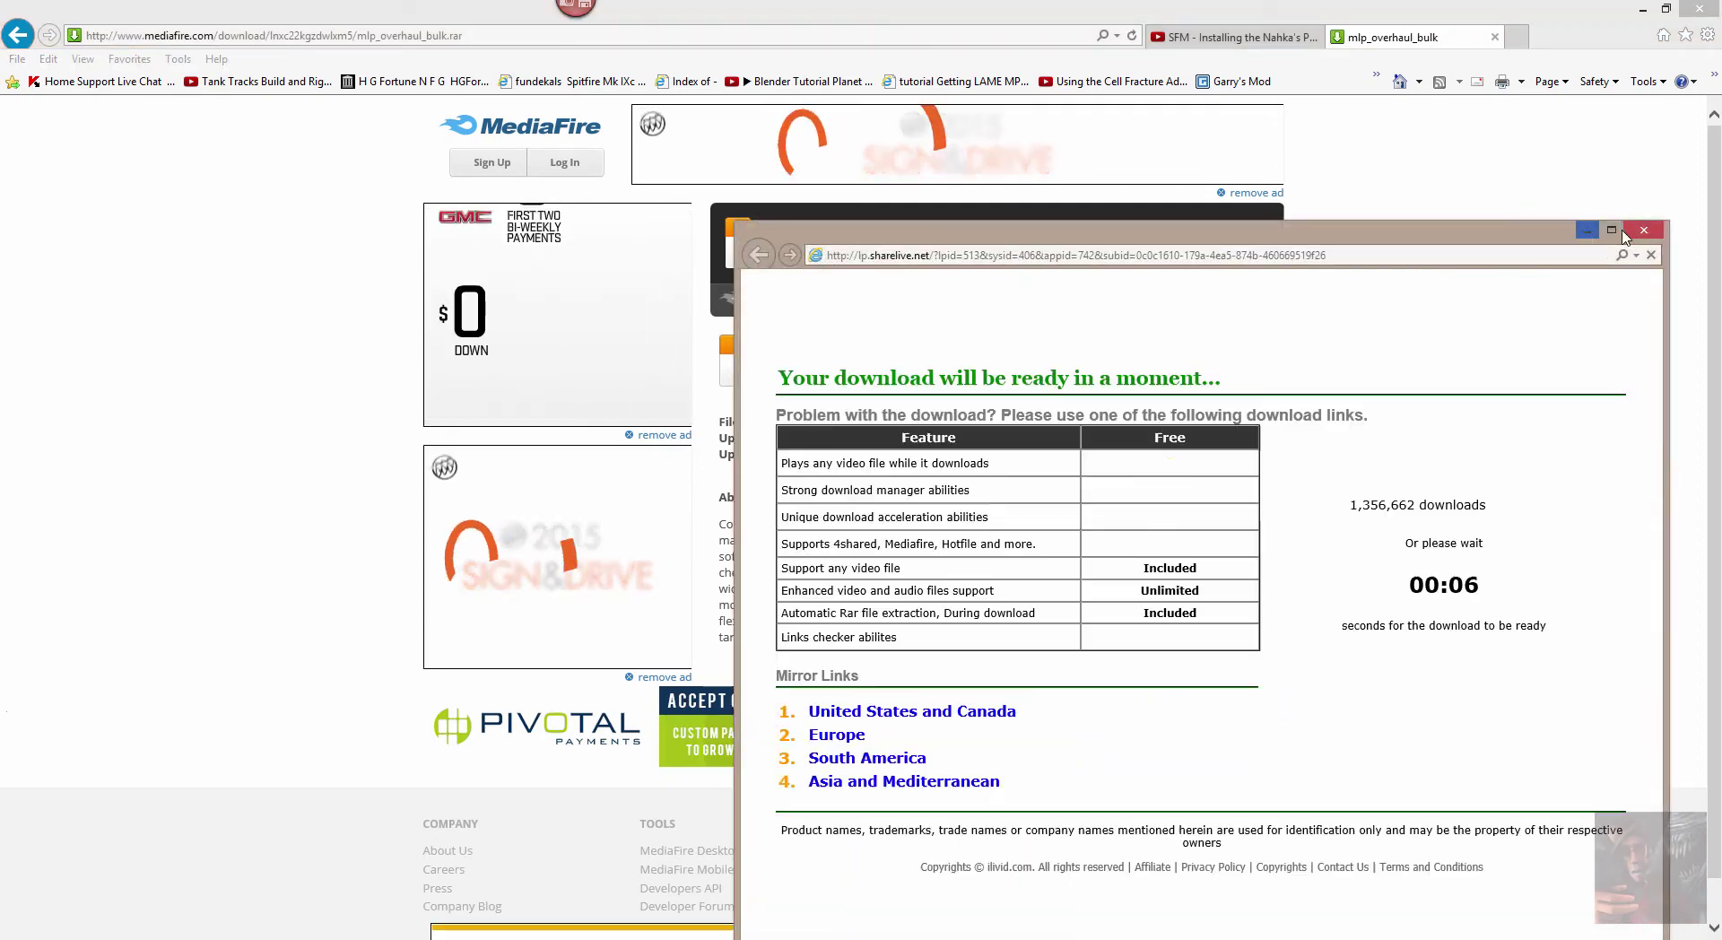
click(1590, 233)
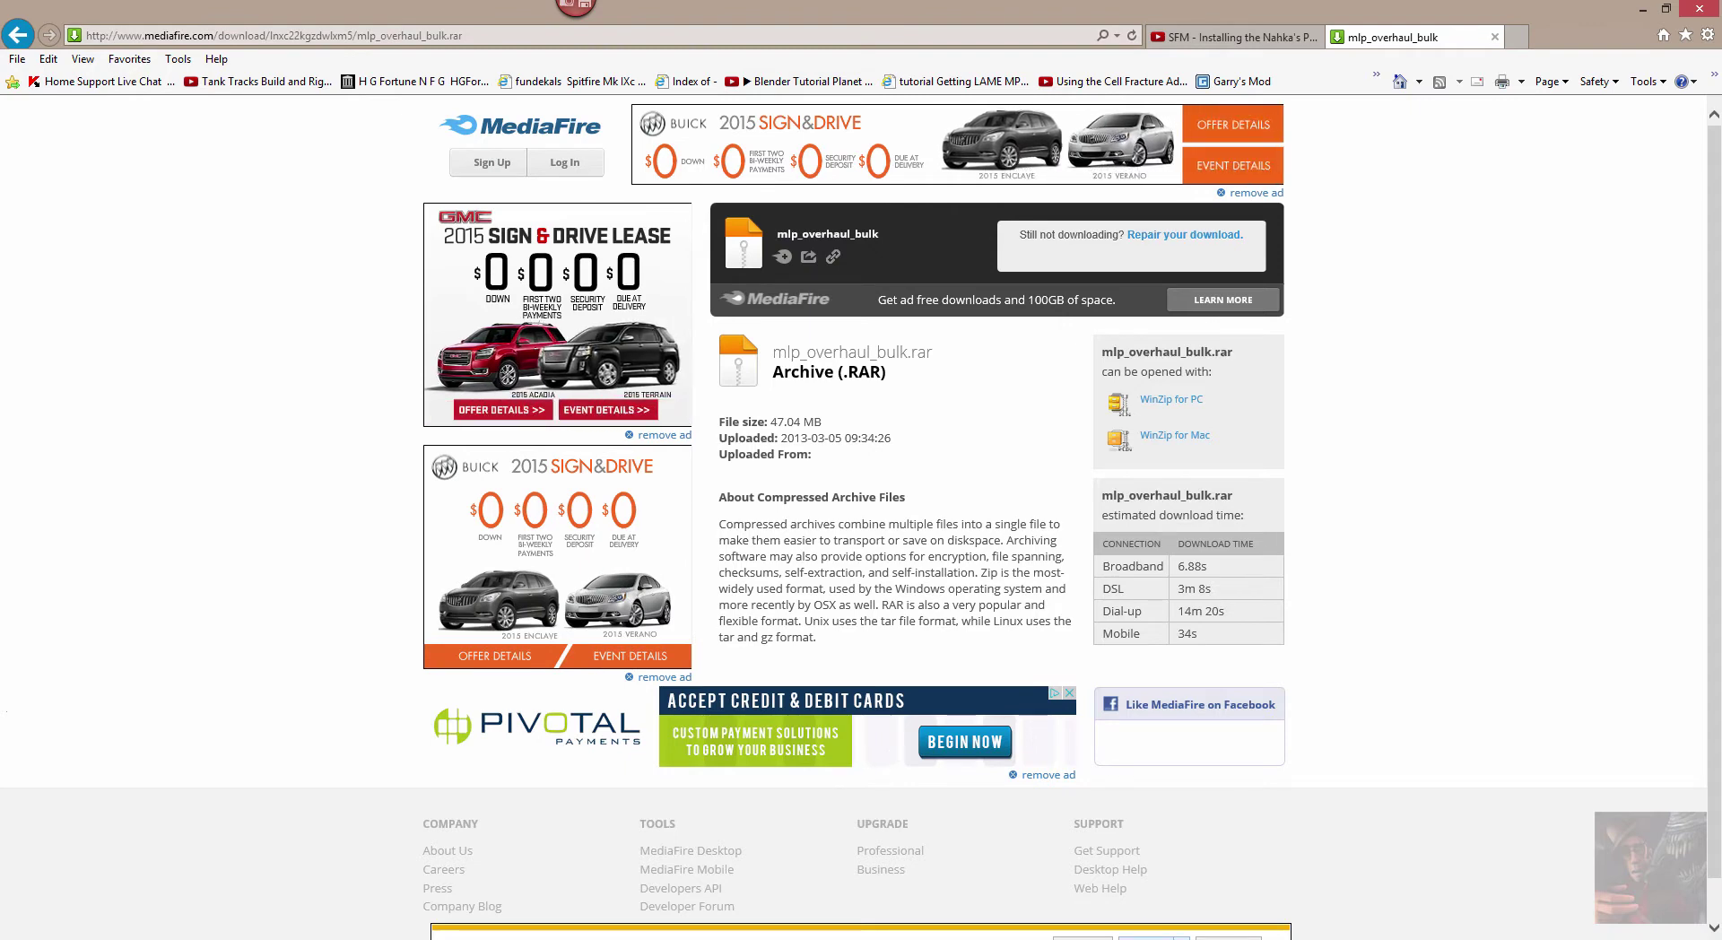
click(1182, 937)
click(1243, 926)
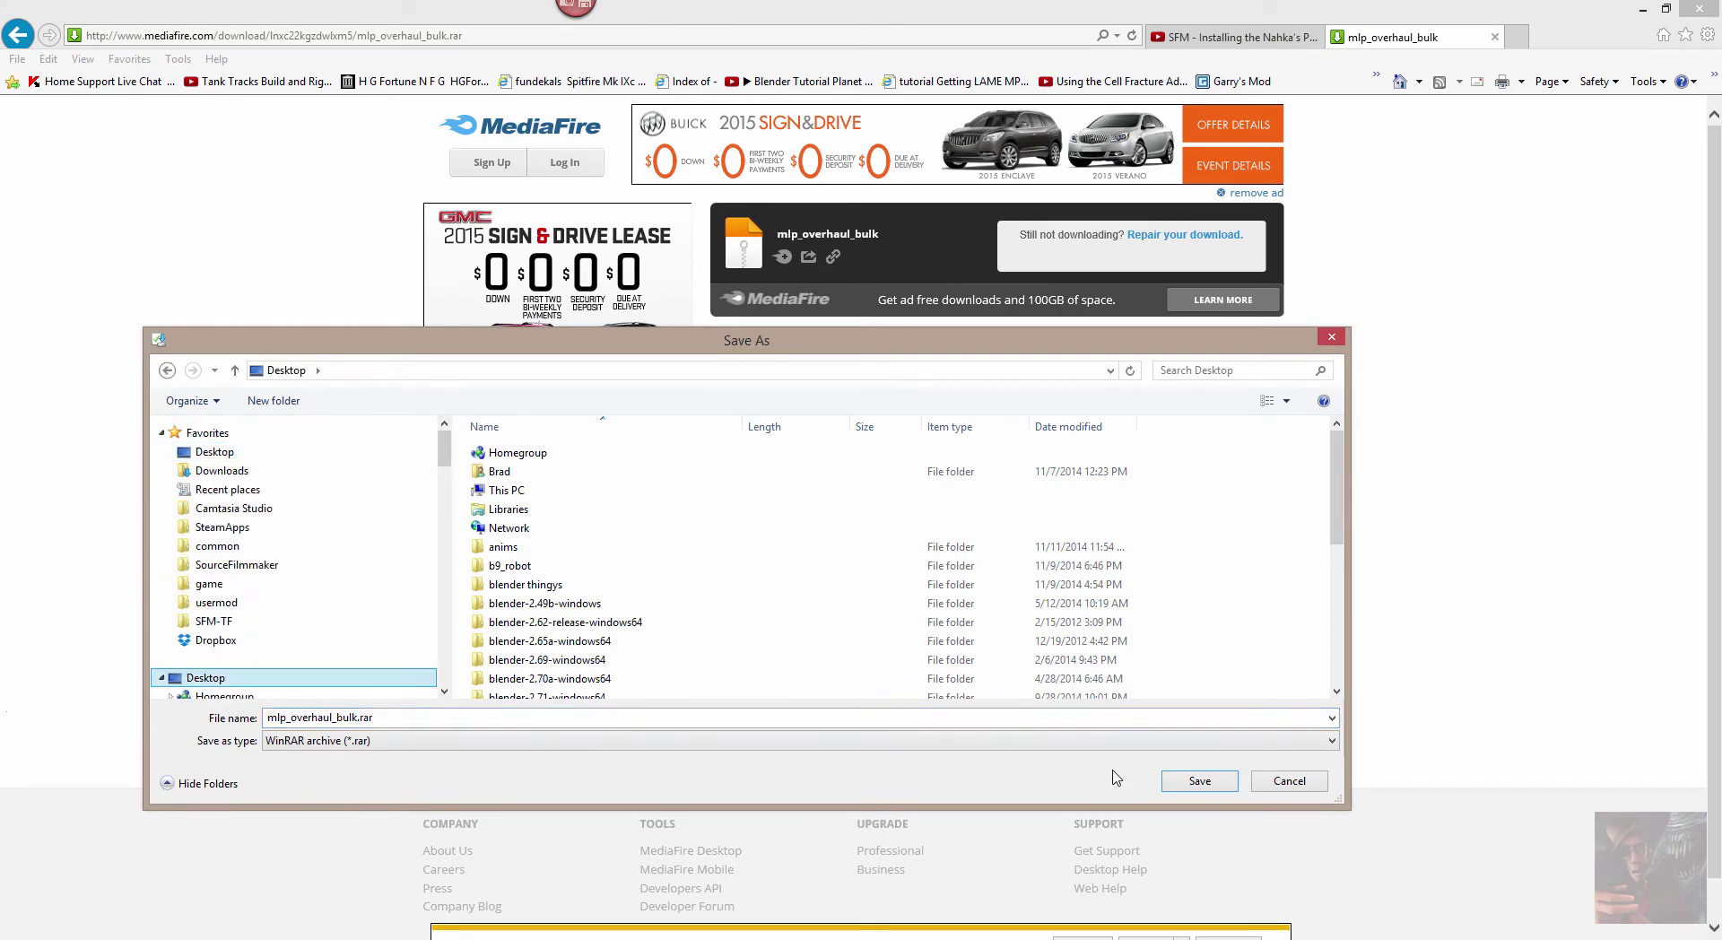
click(1201, 780)
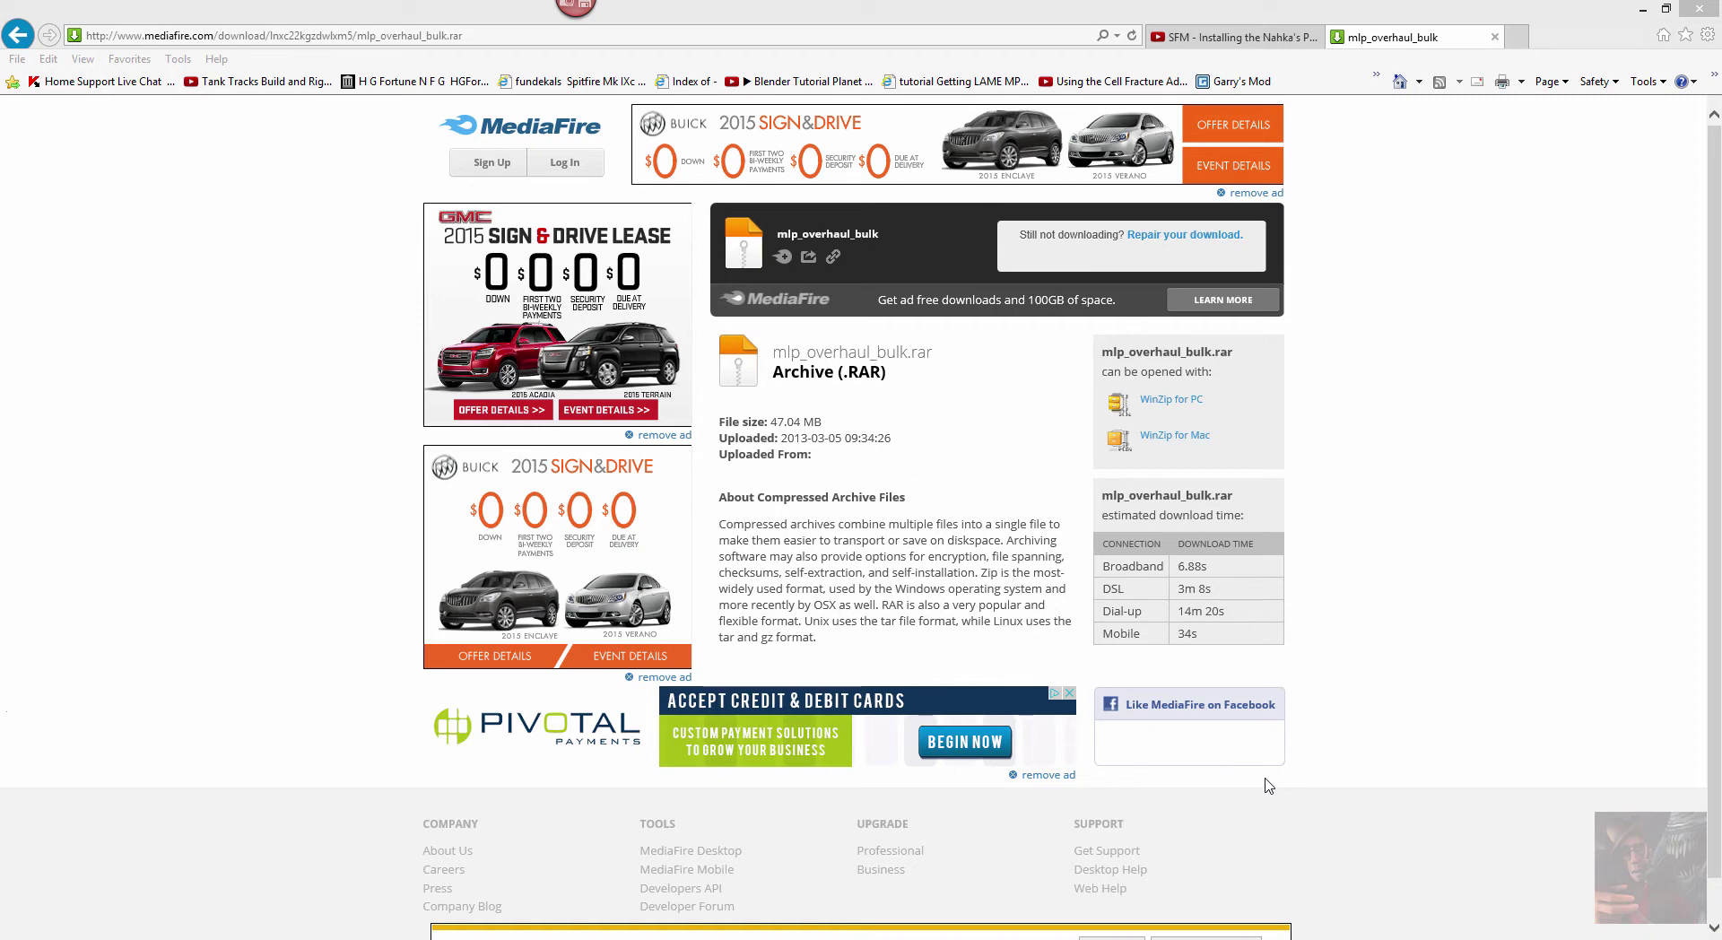
click(823, 937)
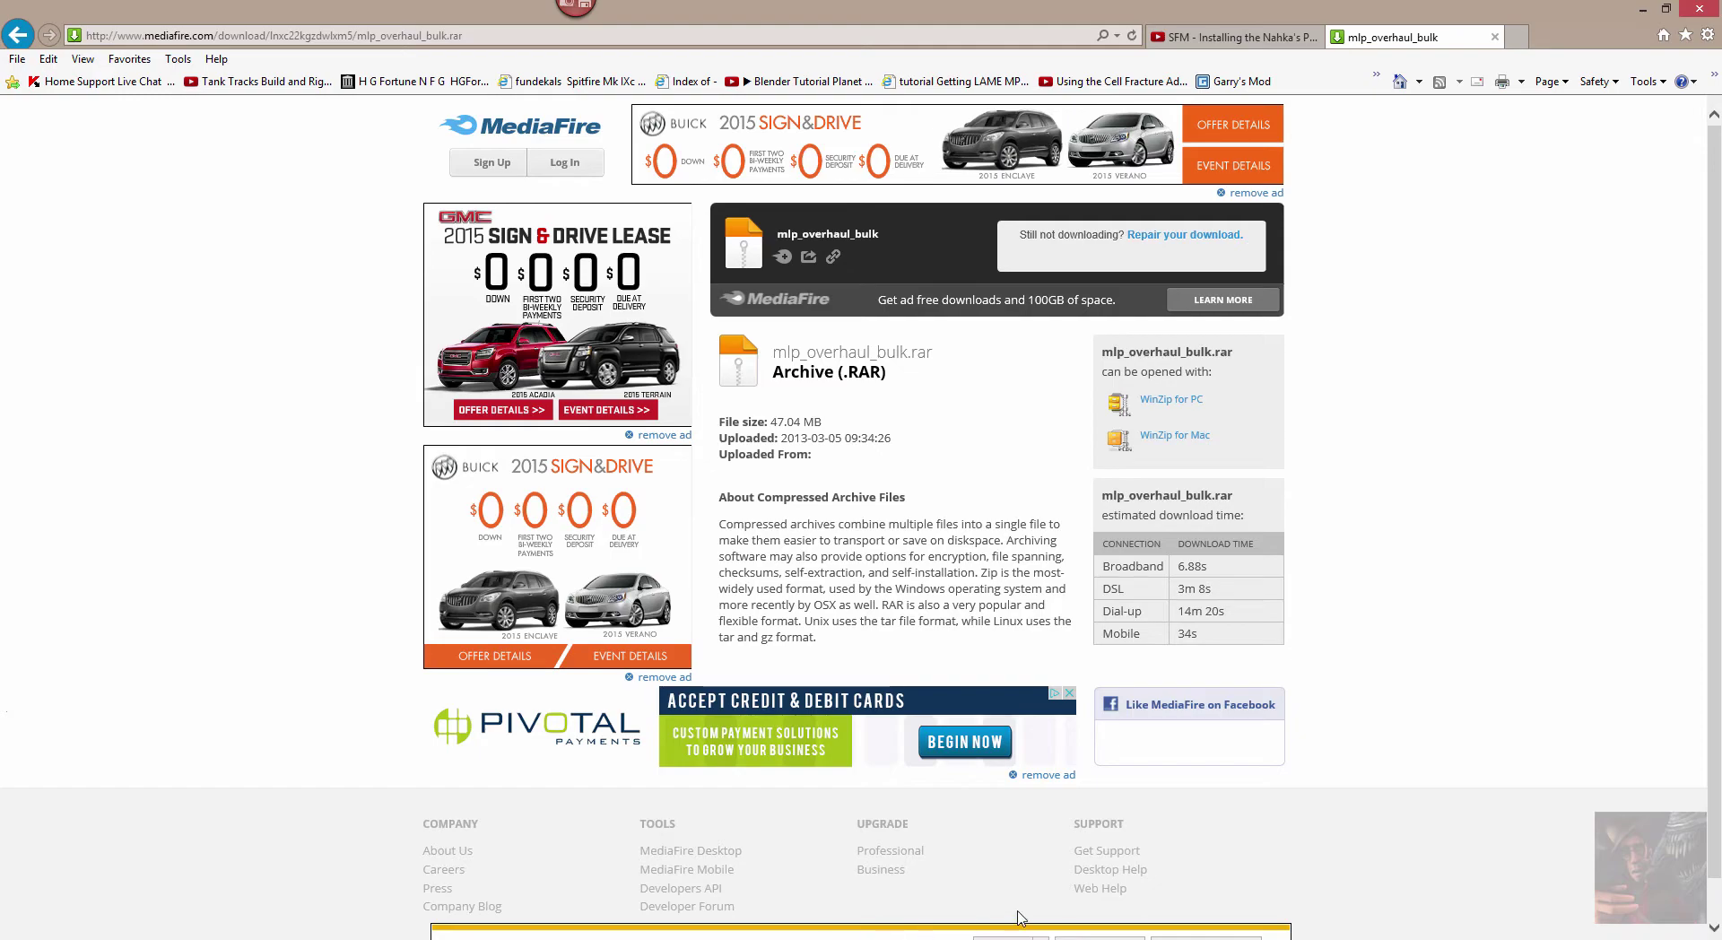
click(1697, 9)
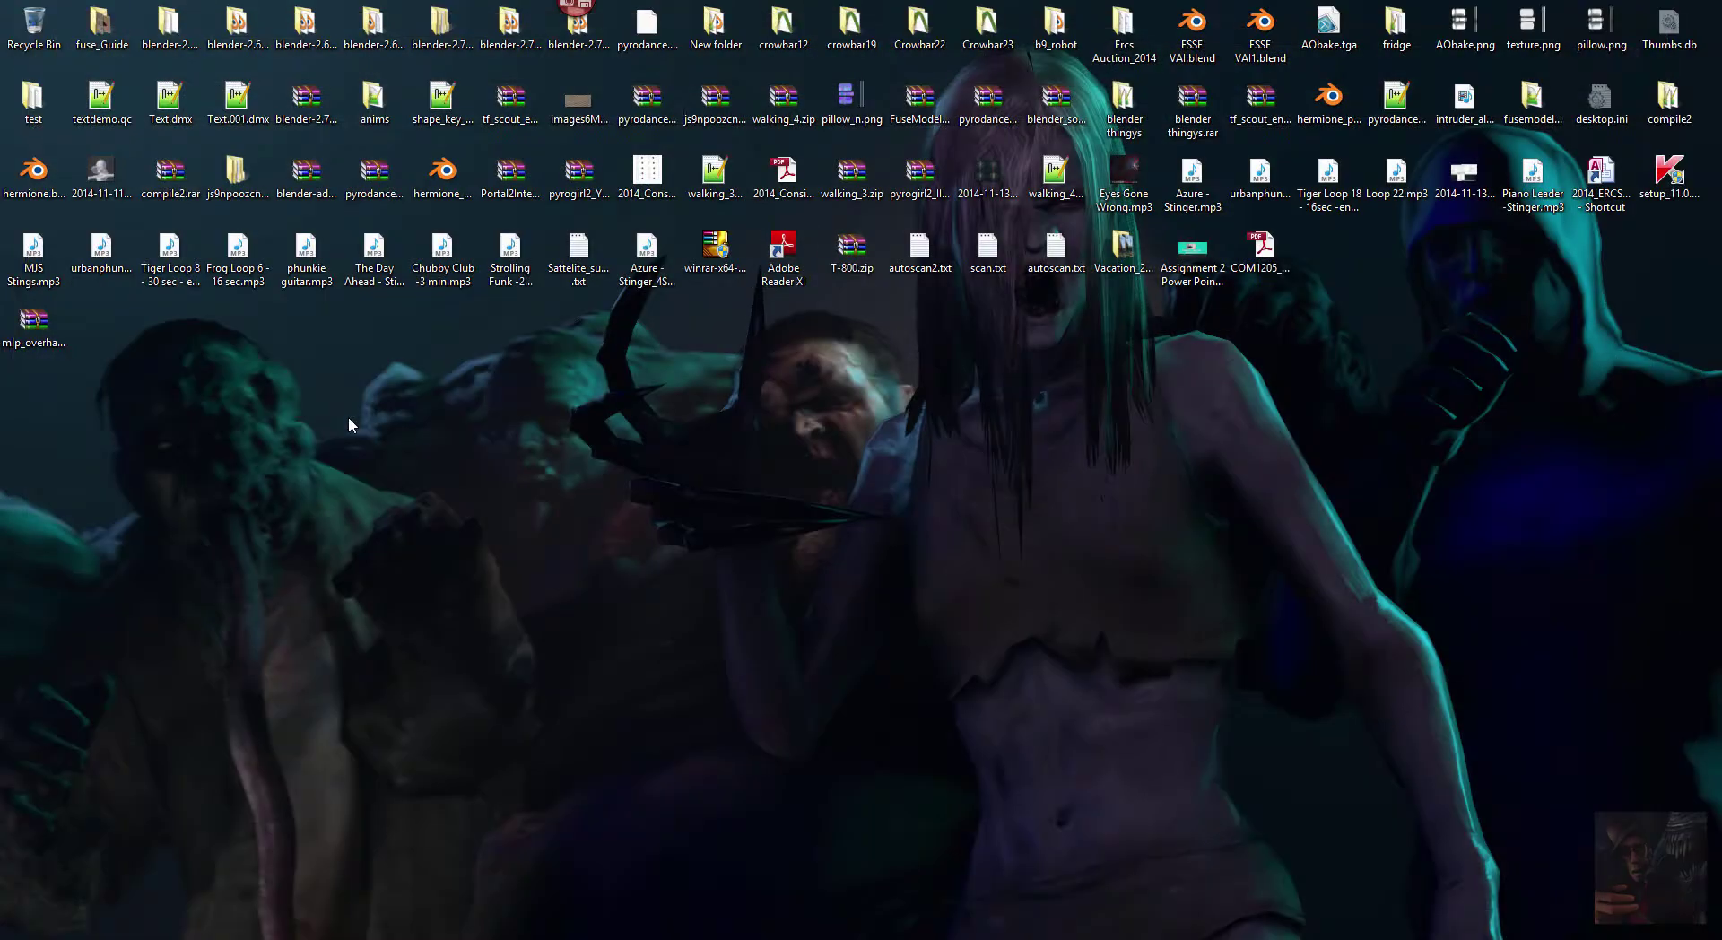
Step: Open mlp_overhaul_bulk.rar from an empty area of the desktop and browse to its mlp_overhaul_bulk\mlp_overhaul folder
drag(33, 321, 783, 543)
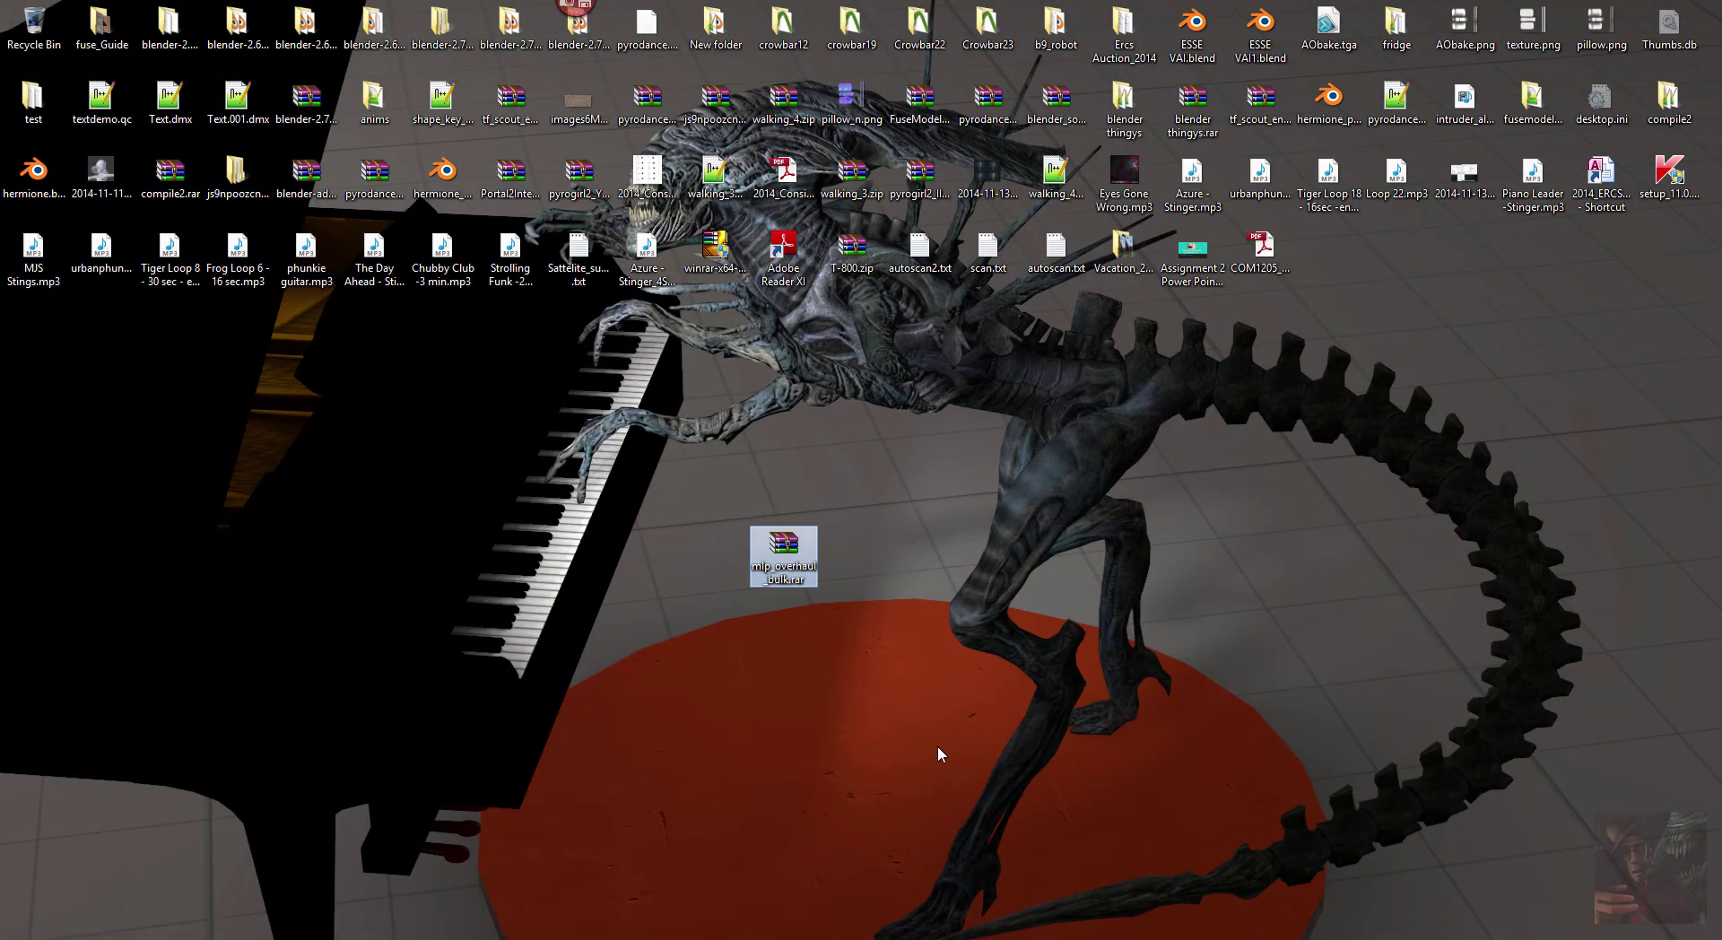
double_click(793, 545)
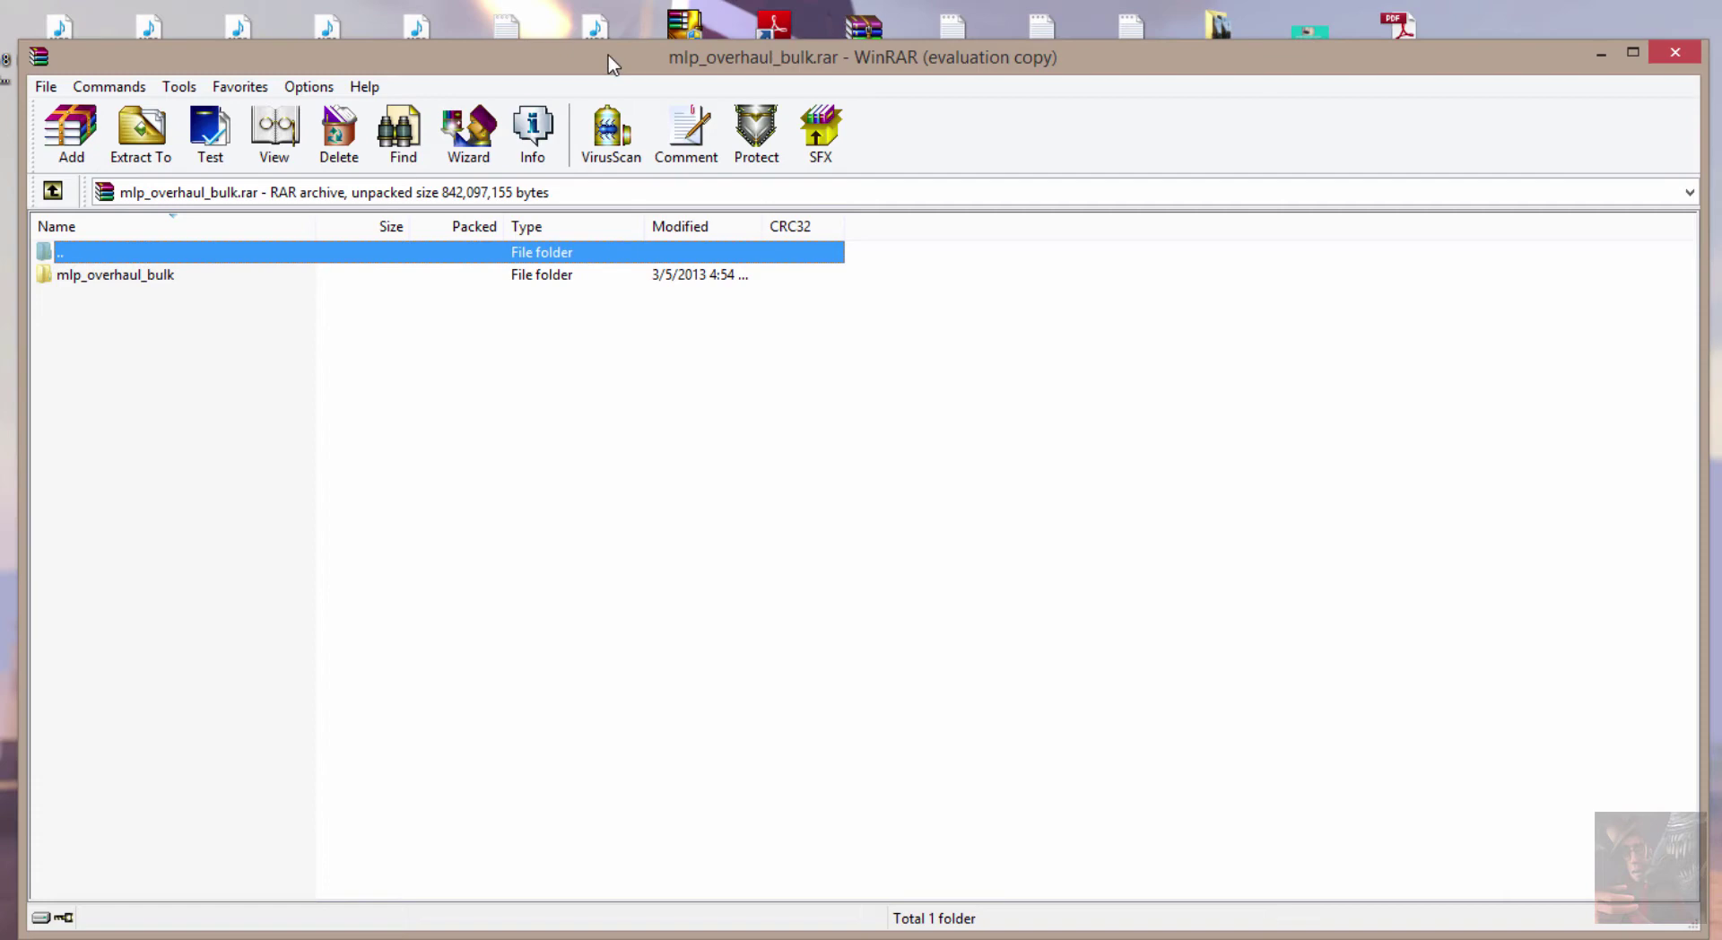
drag(610, 63, 761, 0)
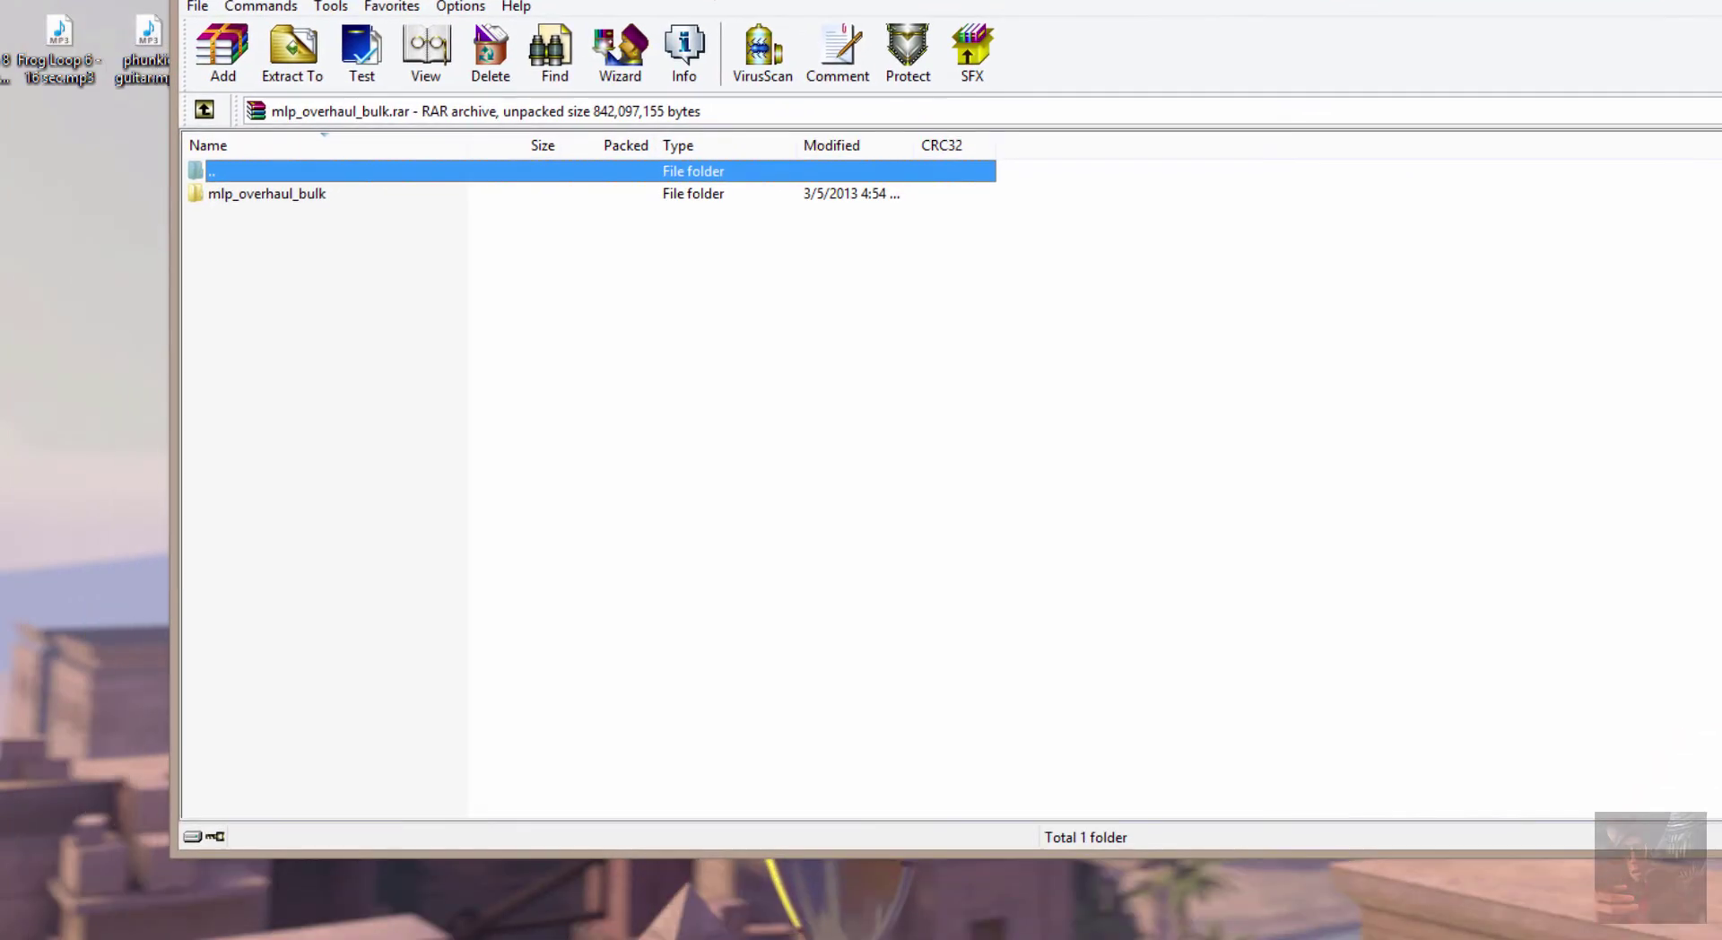
double_click(262, 195)
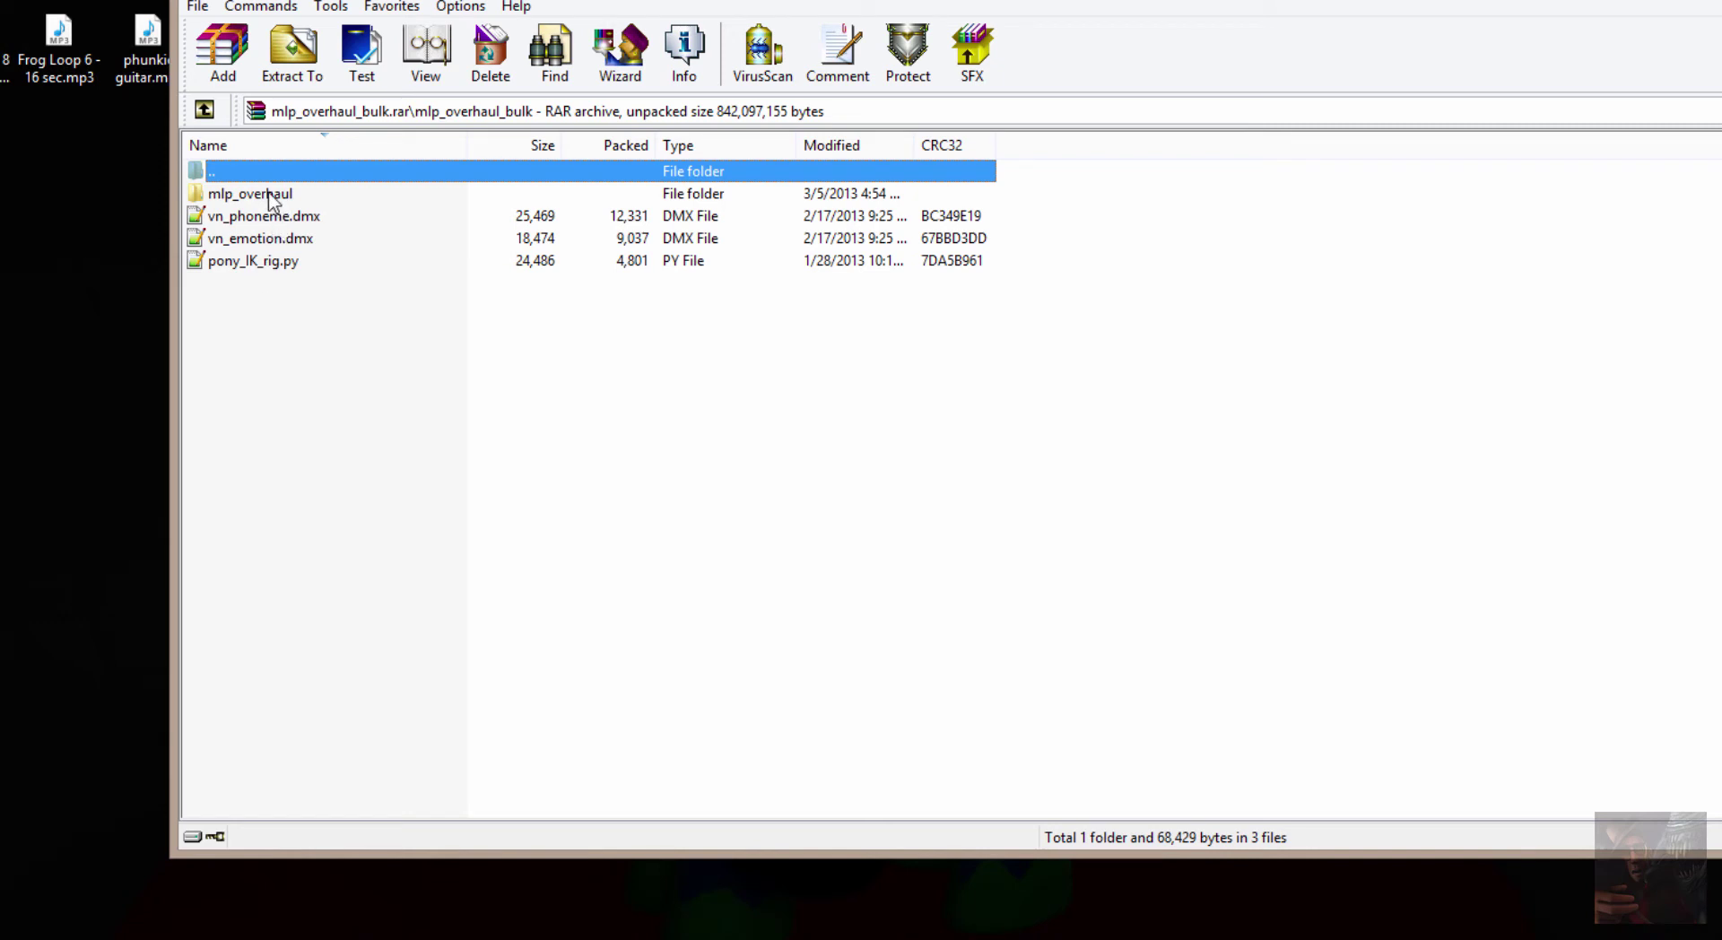
double_click(269, 195)
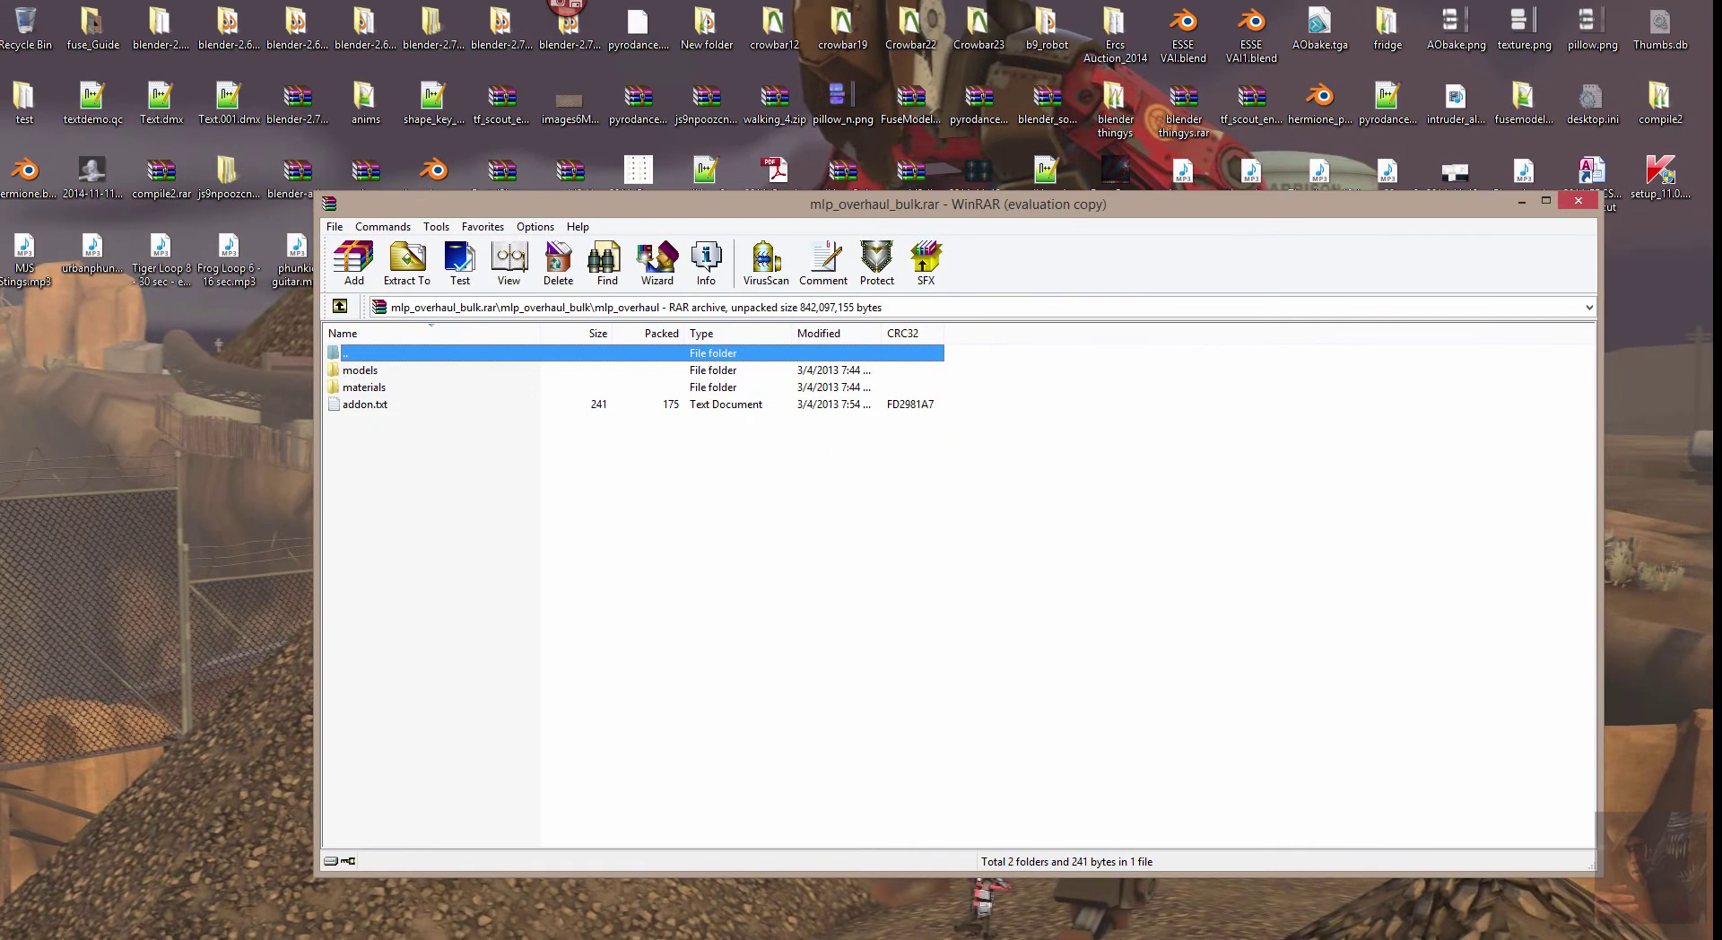
Step: Switch to File Explorer and go to the SourceFilmmaker\game folder
click(242, 839)
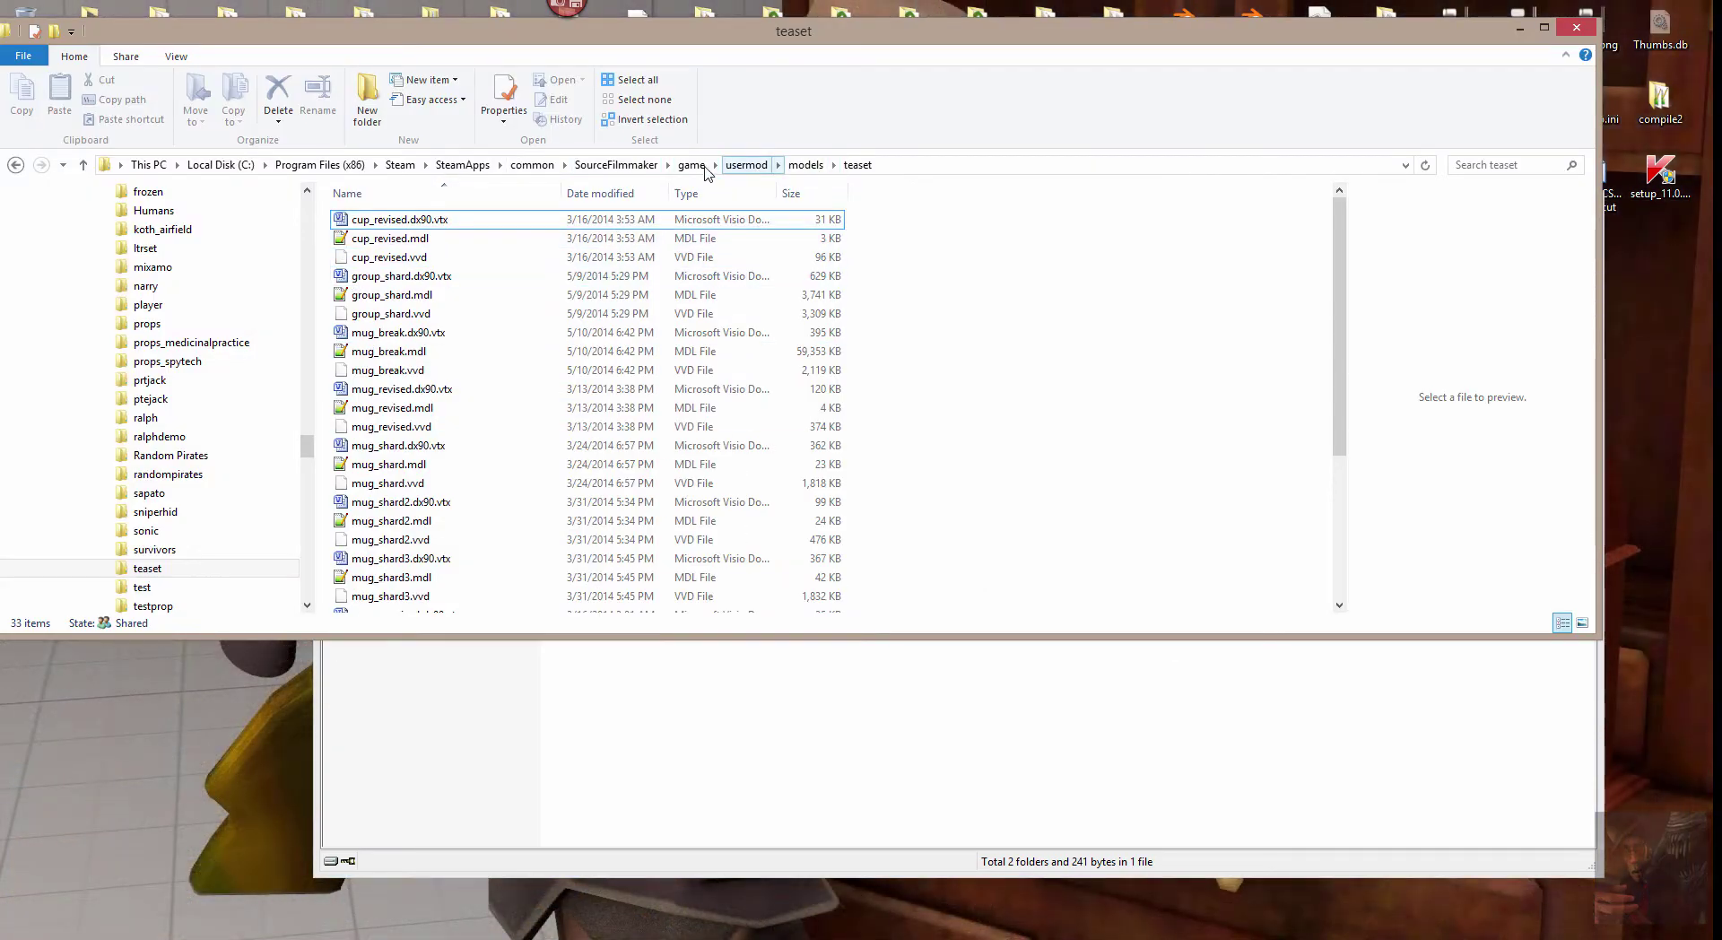
click(613, 165)
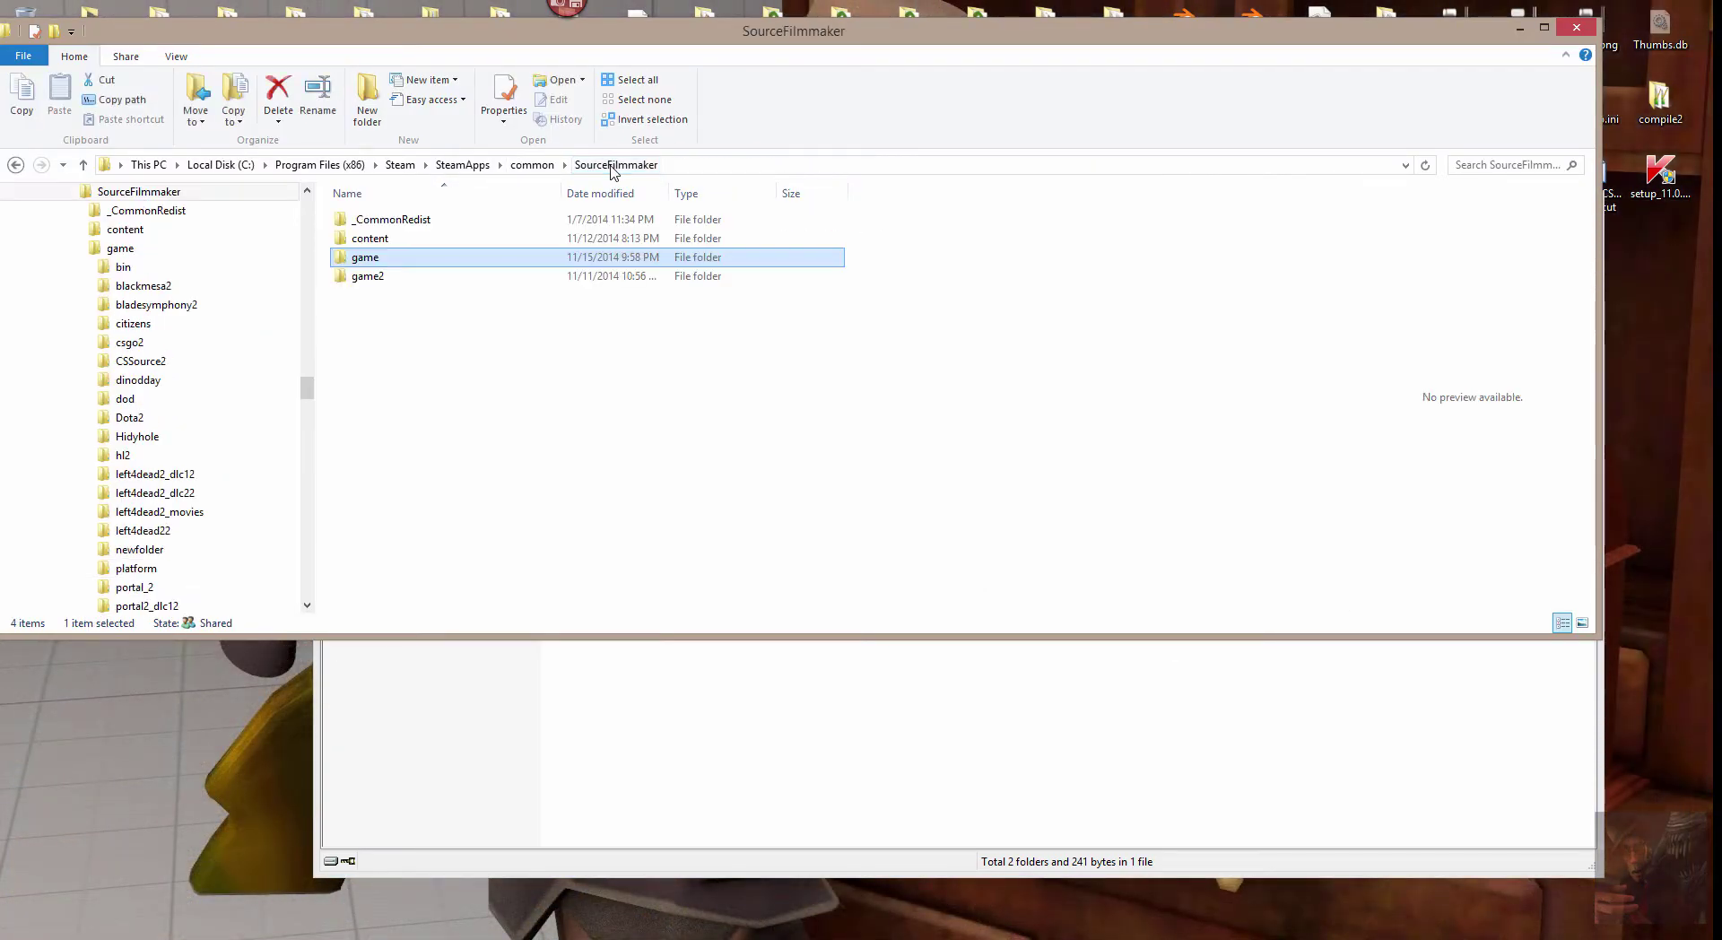
double_click(377, 261)
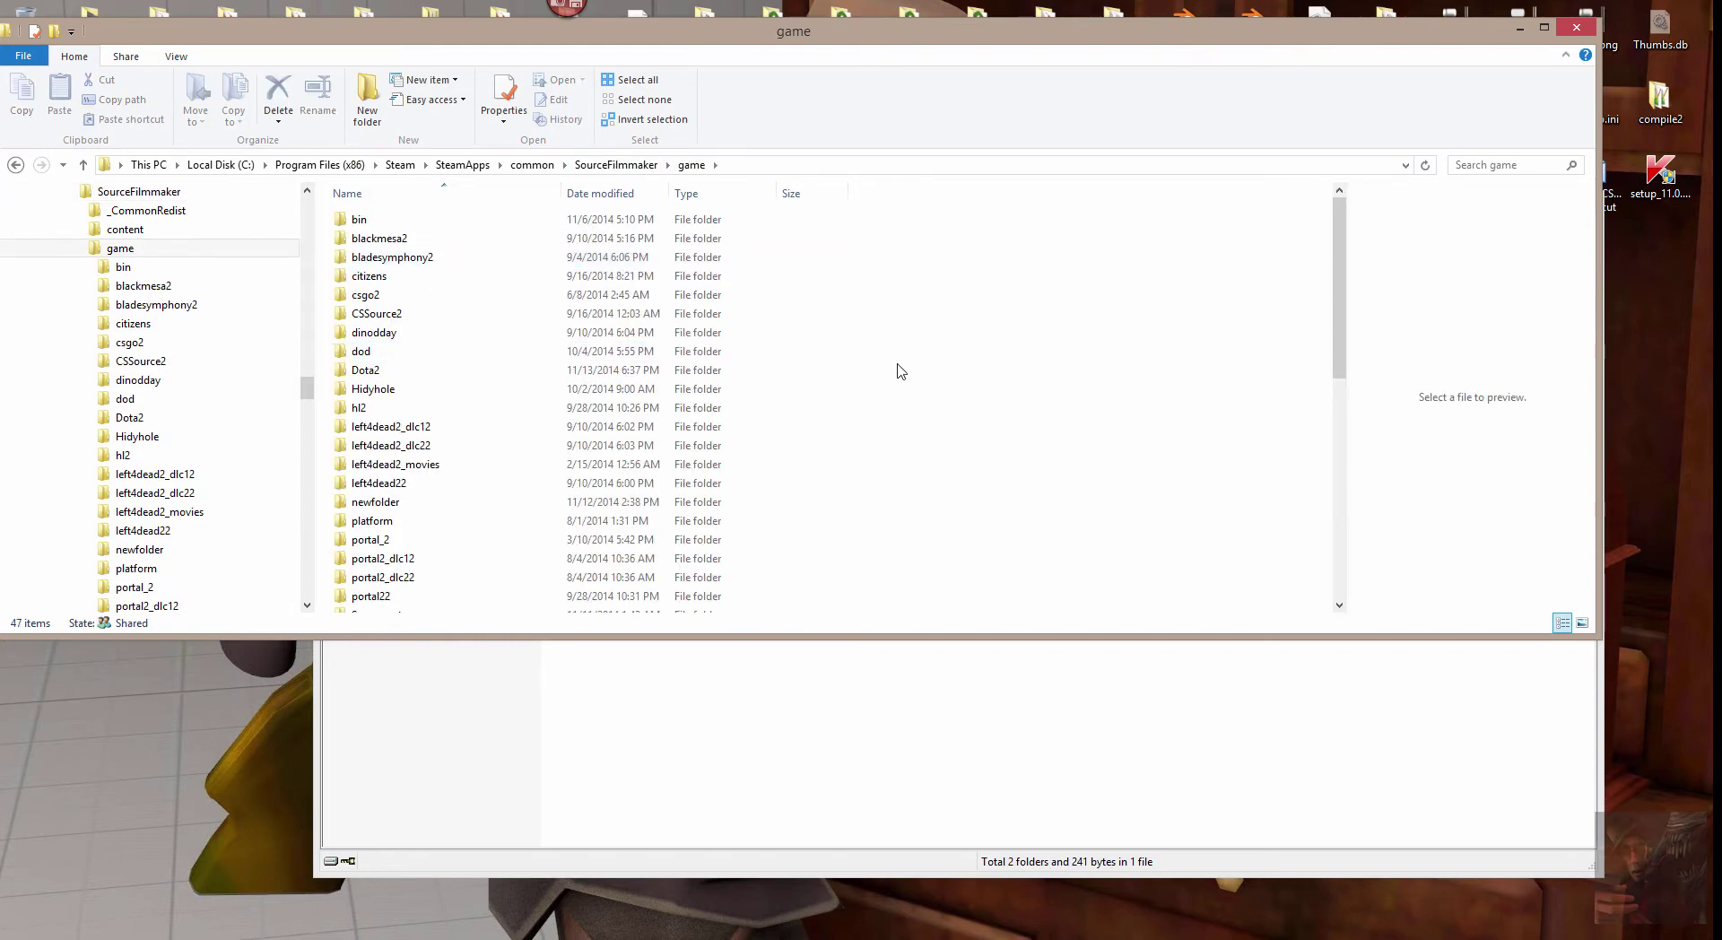
Step: Create a new folder named vn_Ponies in the SourceFilmmaker game folder
right_click(1129, 387)
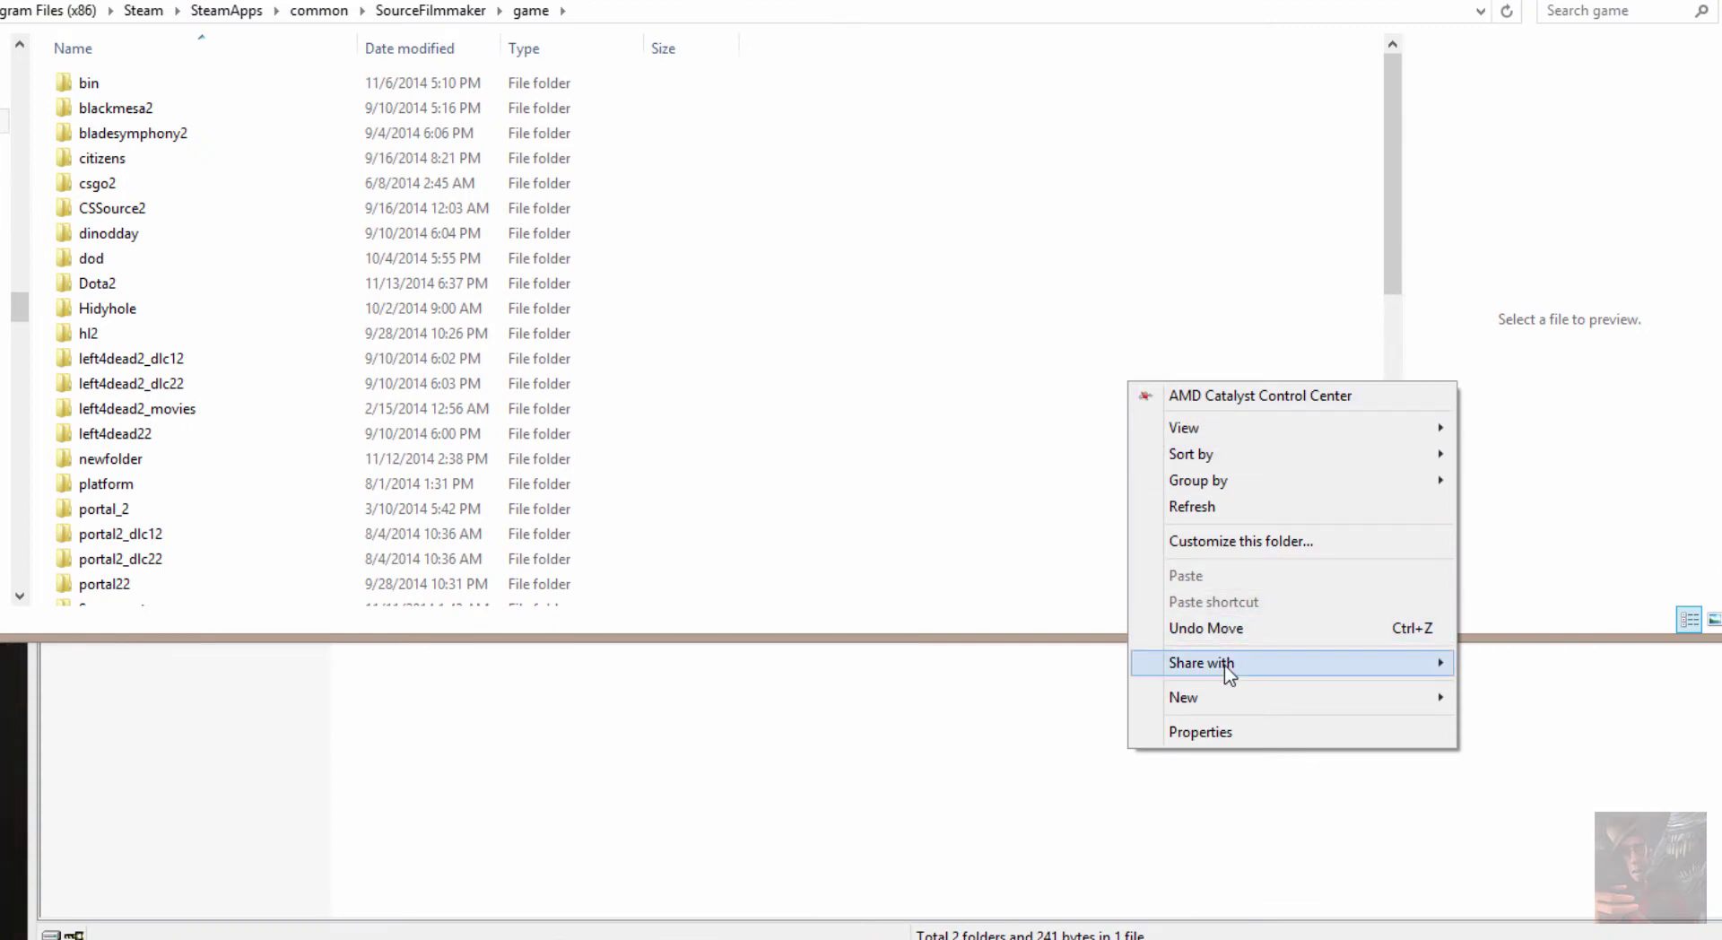
mouse_move(1227, 698)
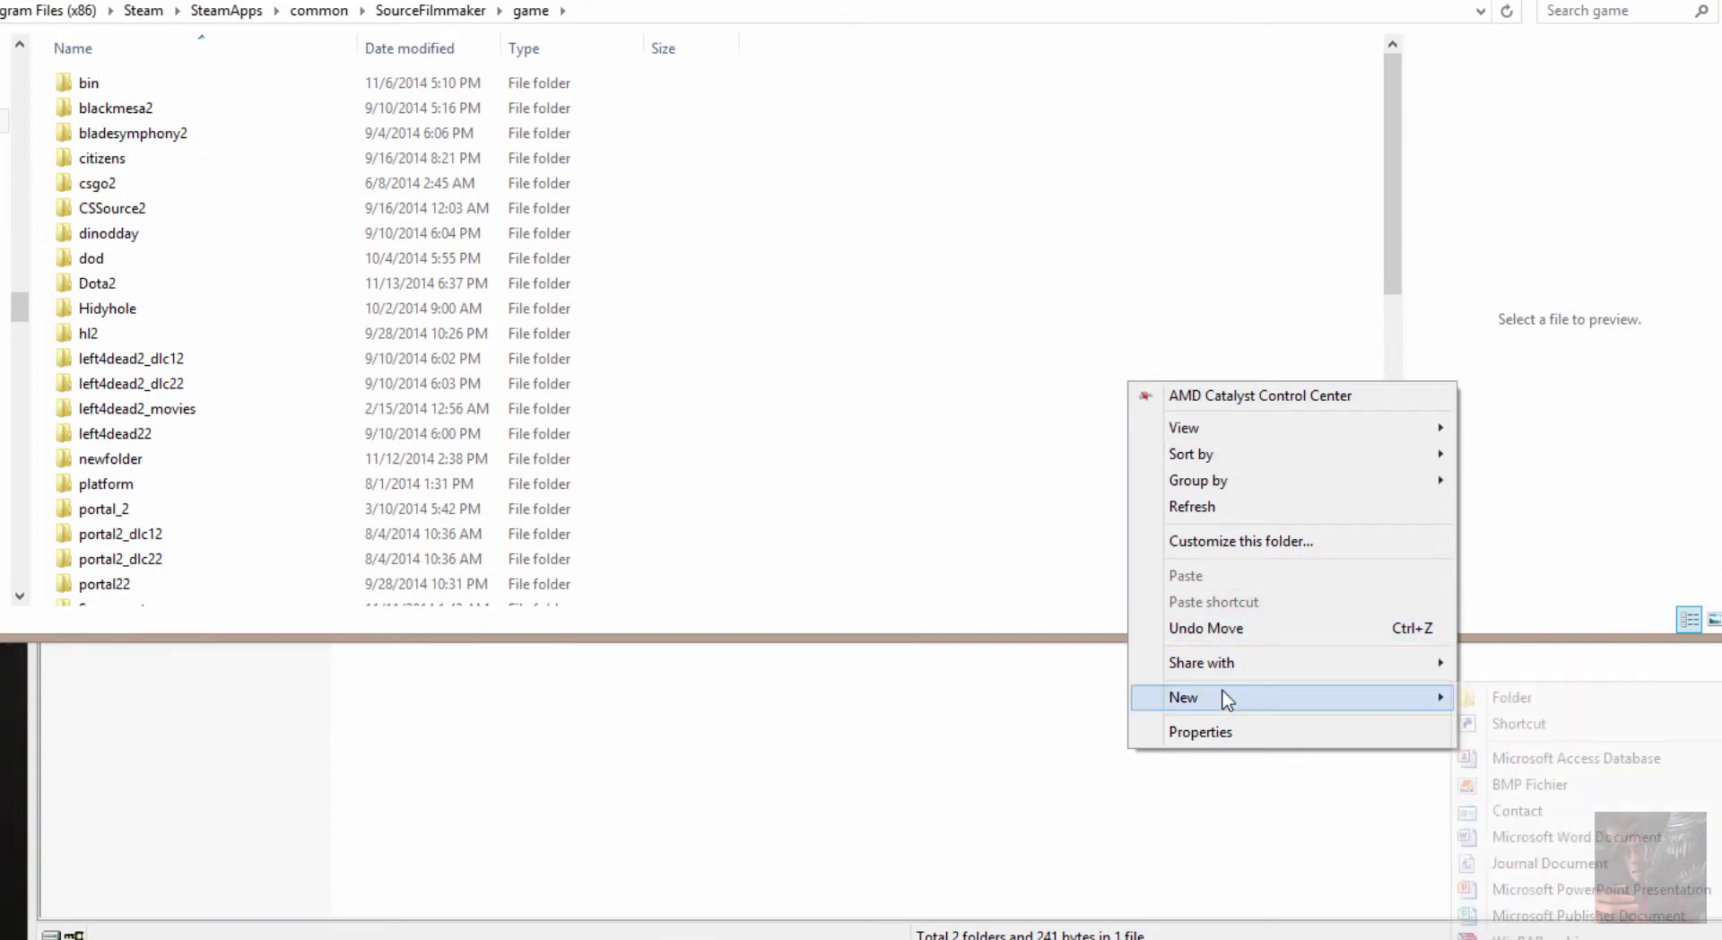
click(1544, 702)
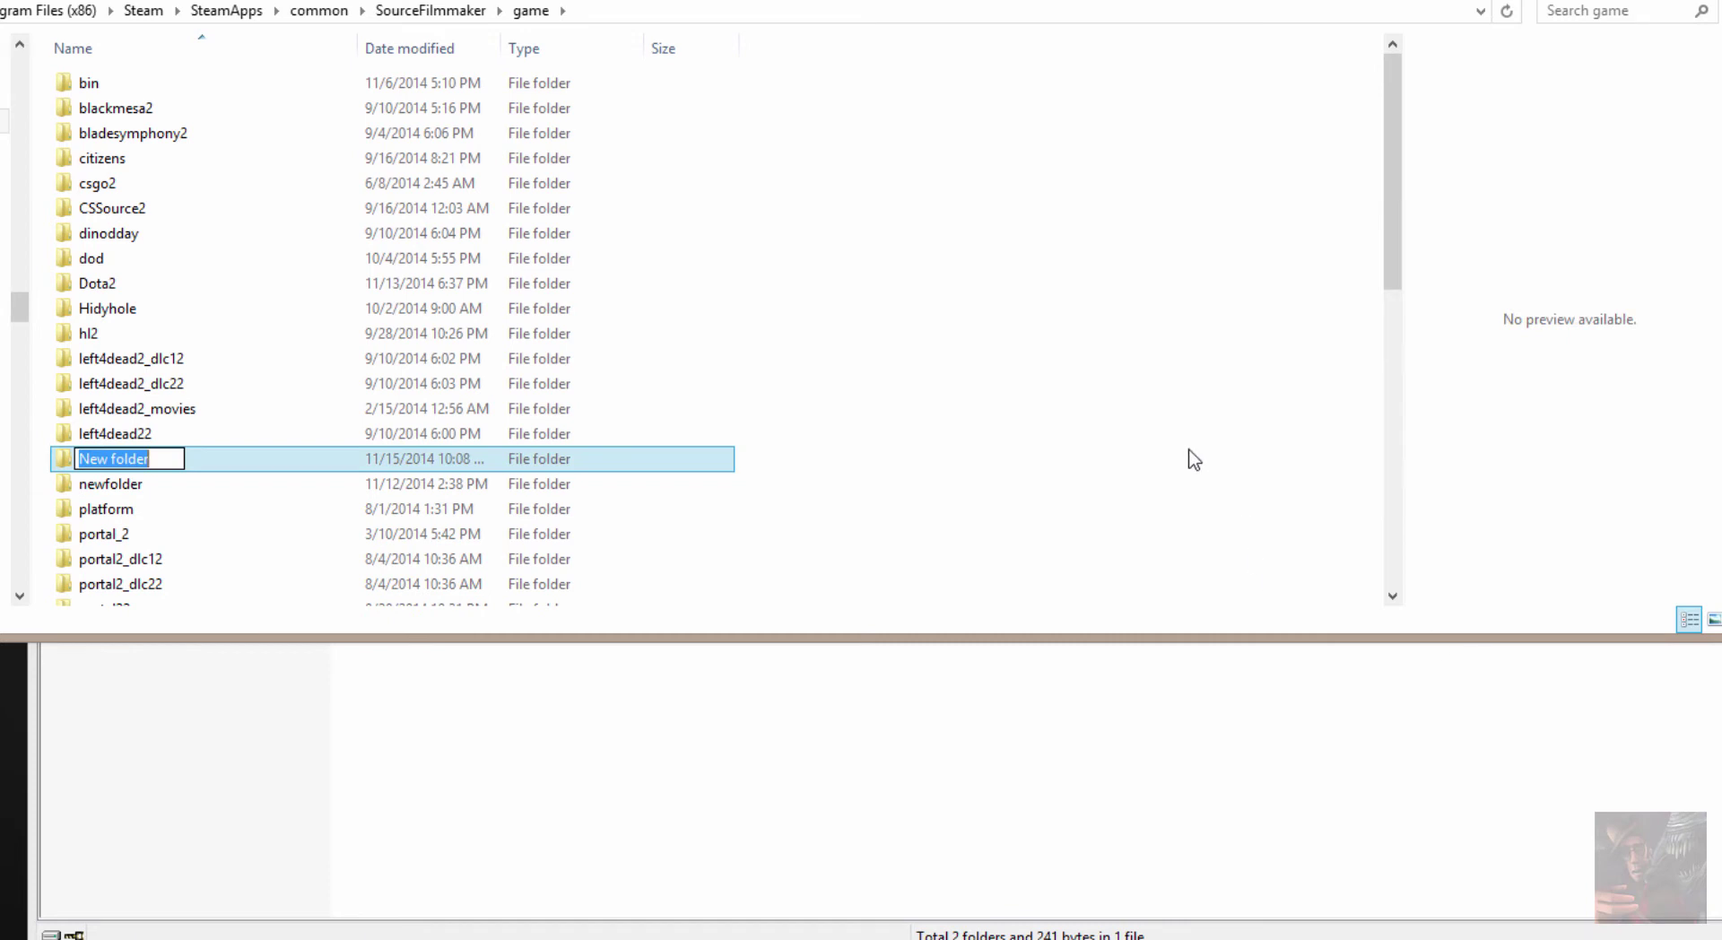
text(vn)
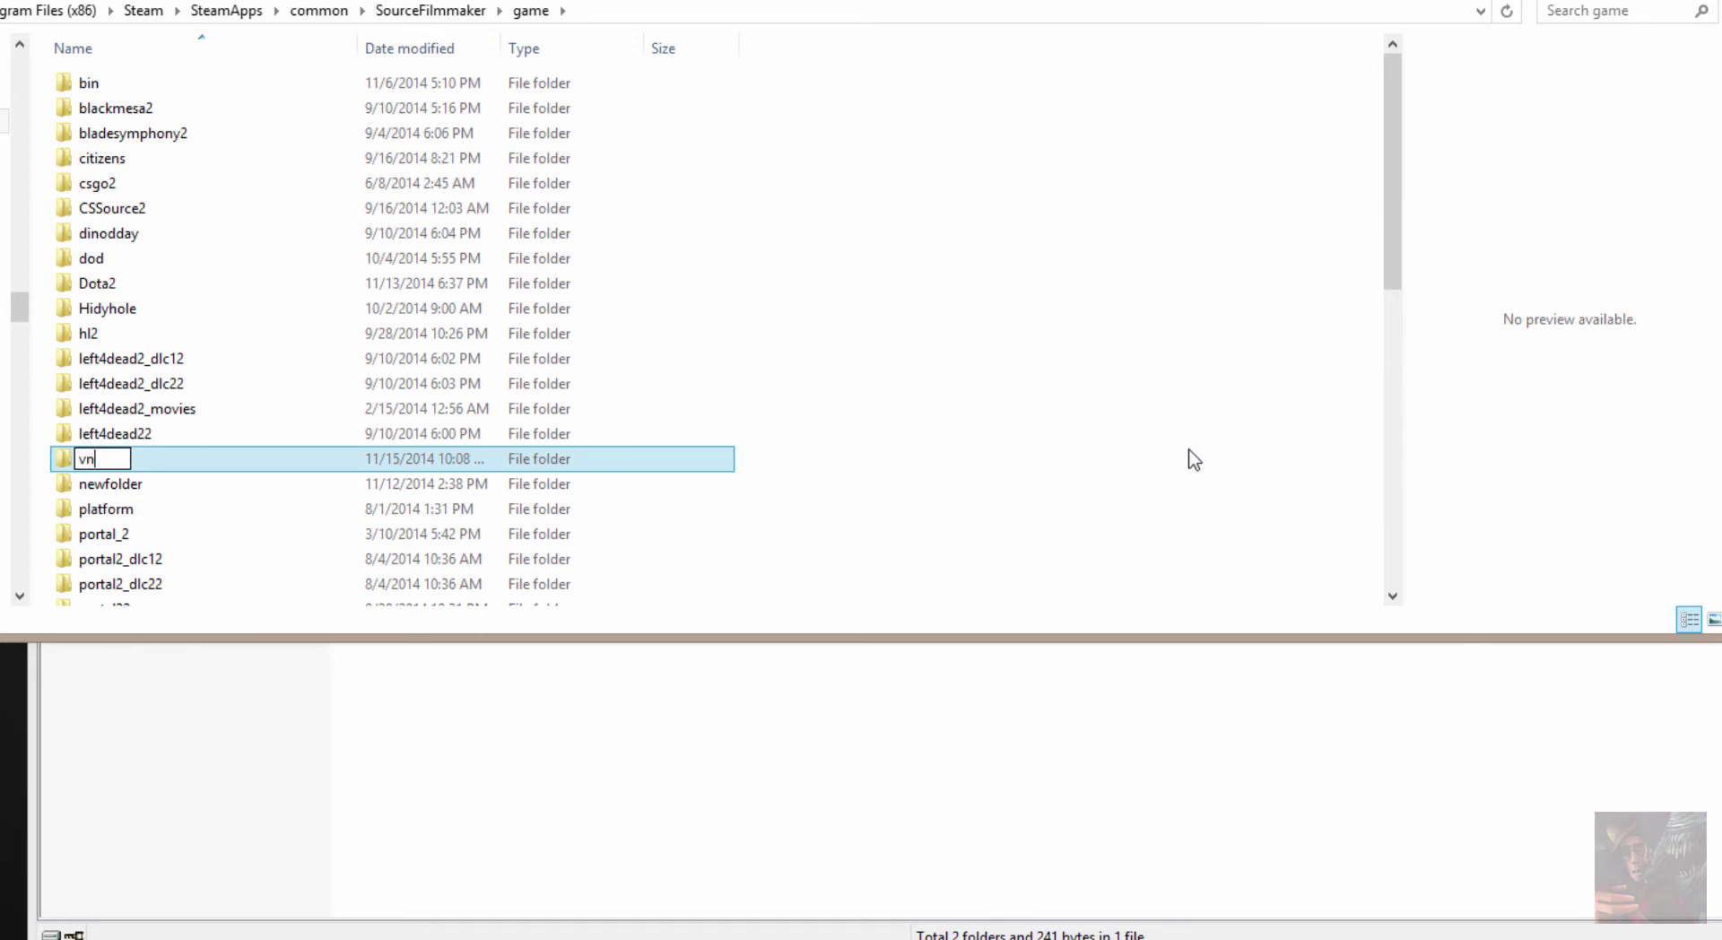
text(_Ponies)
key(Return)
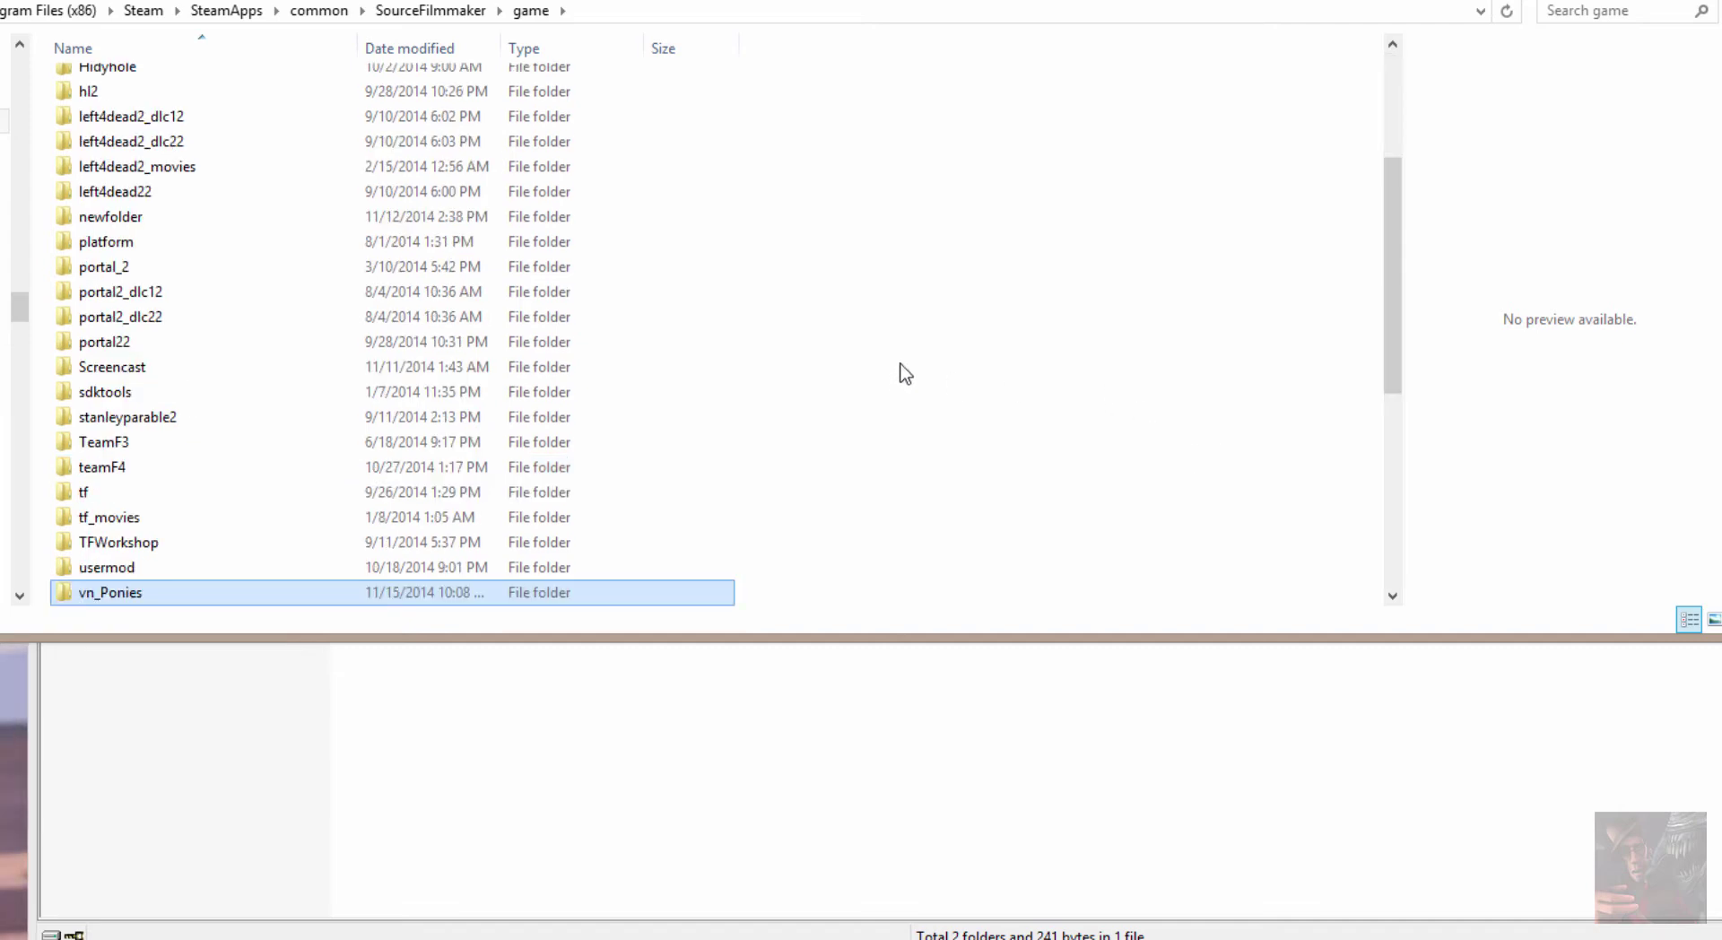
Step: Extract the models and materials folders from the WinRAR archive into the vn_Ponies folder
scroll(897, 368, down, 3)
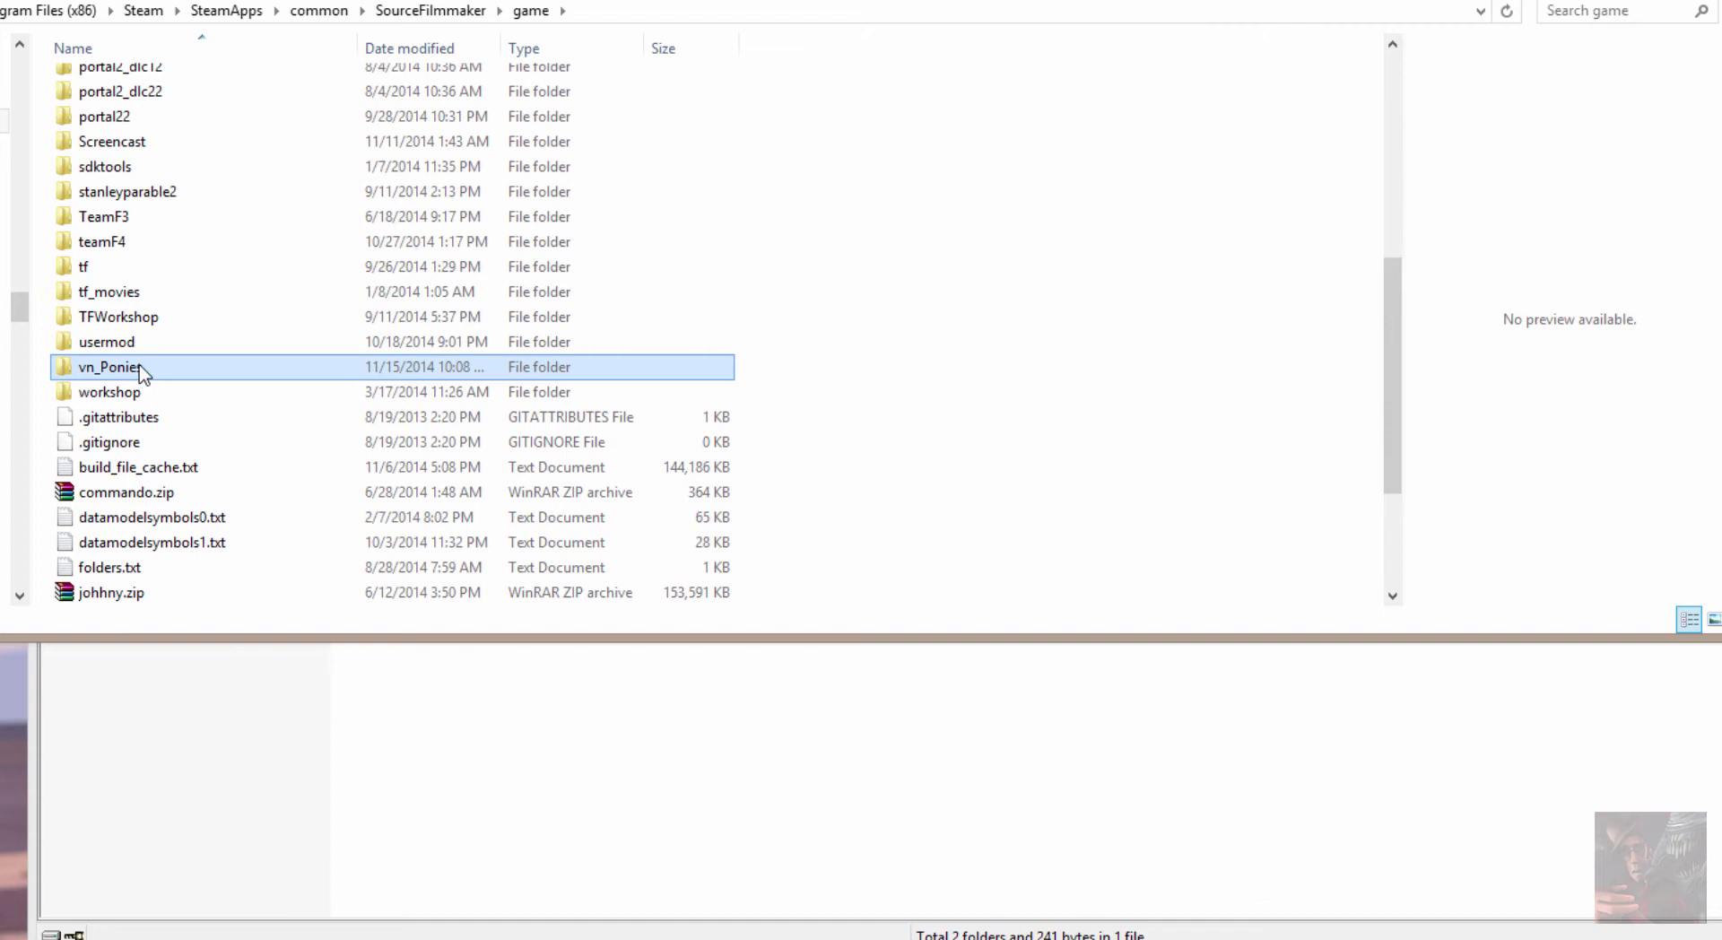
double_click(134, 367)
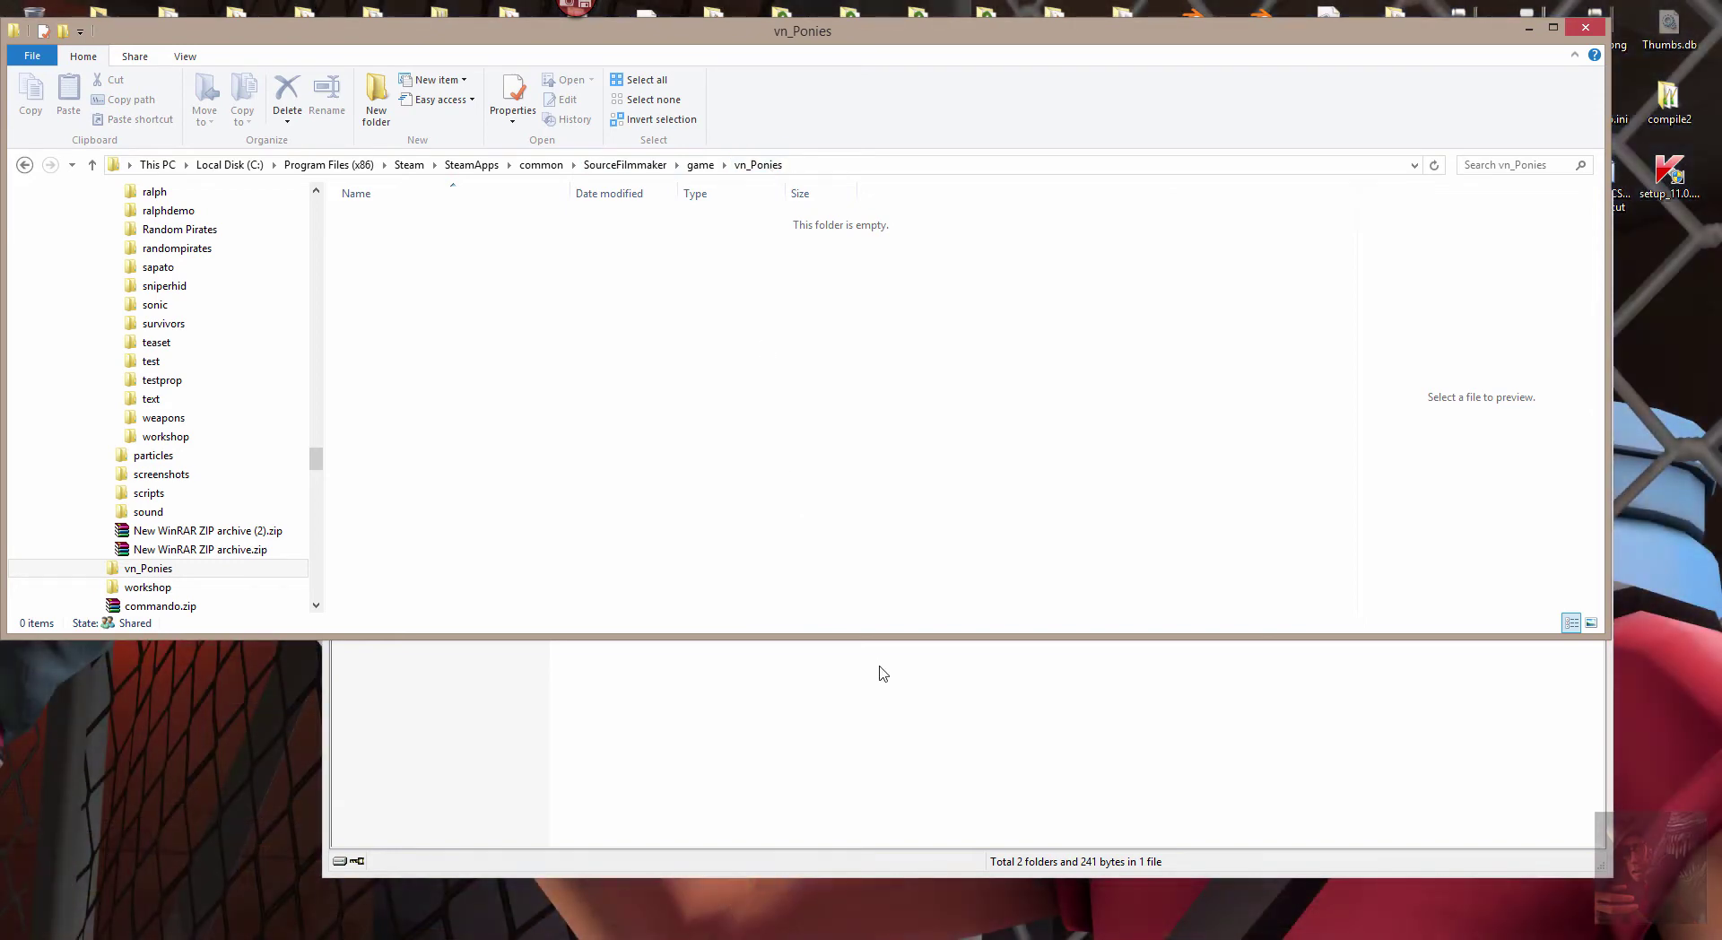
click(852, 683)
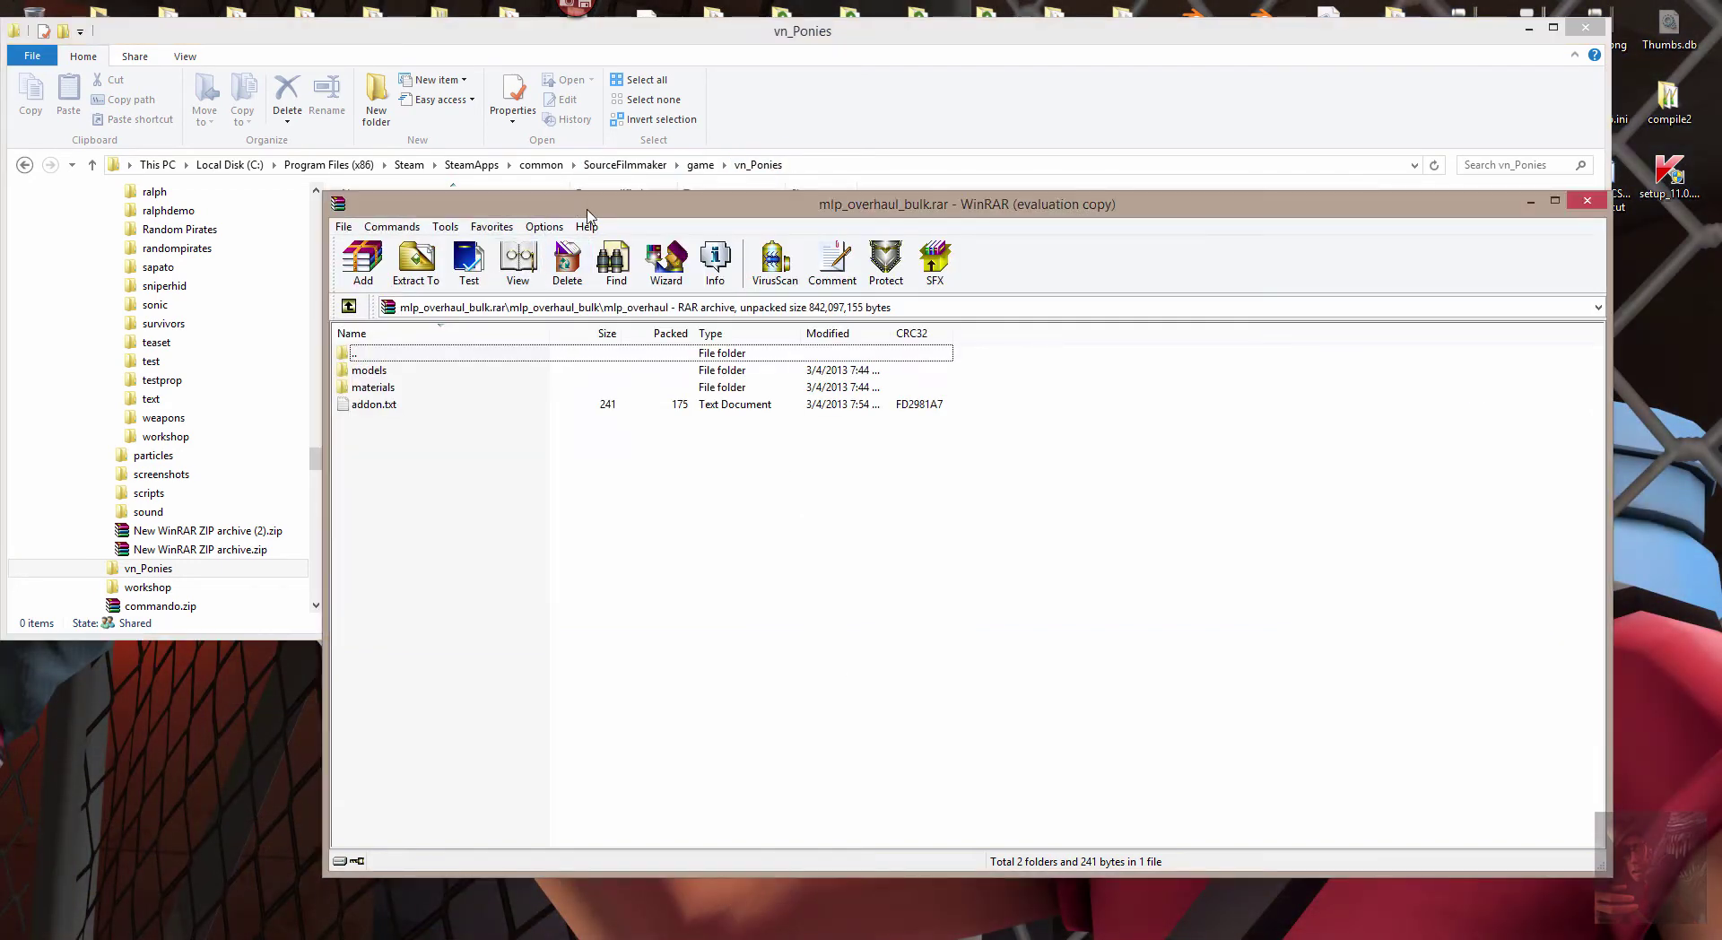
drag(628, 205, 1239, 378)
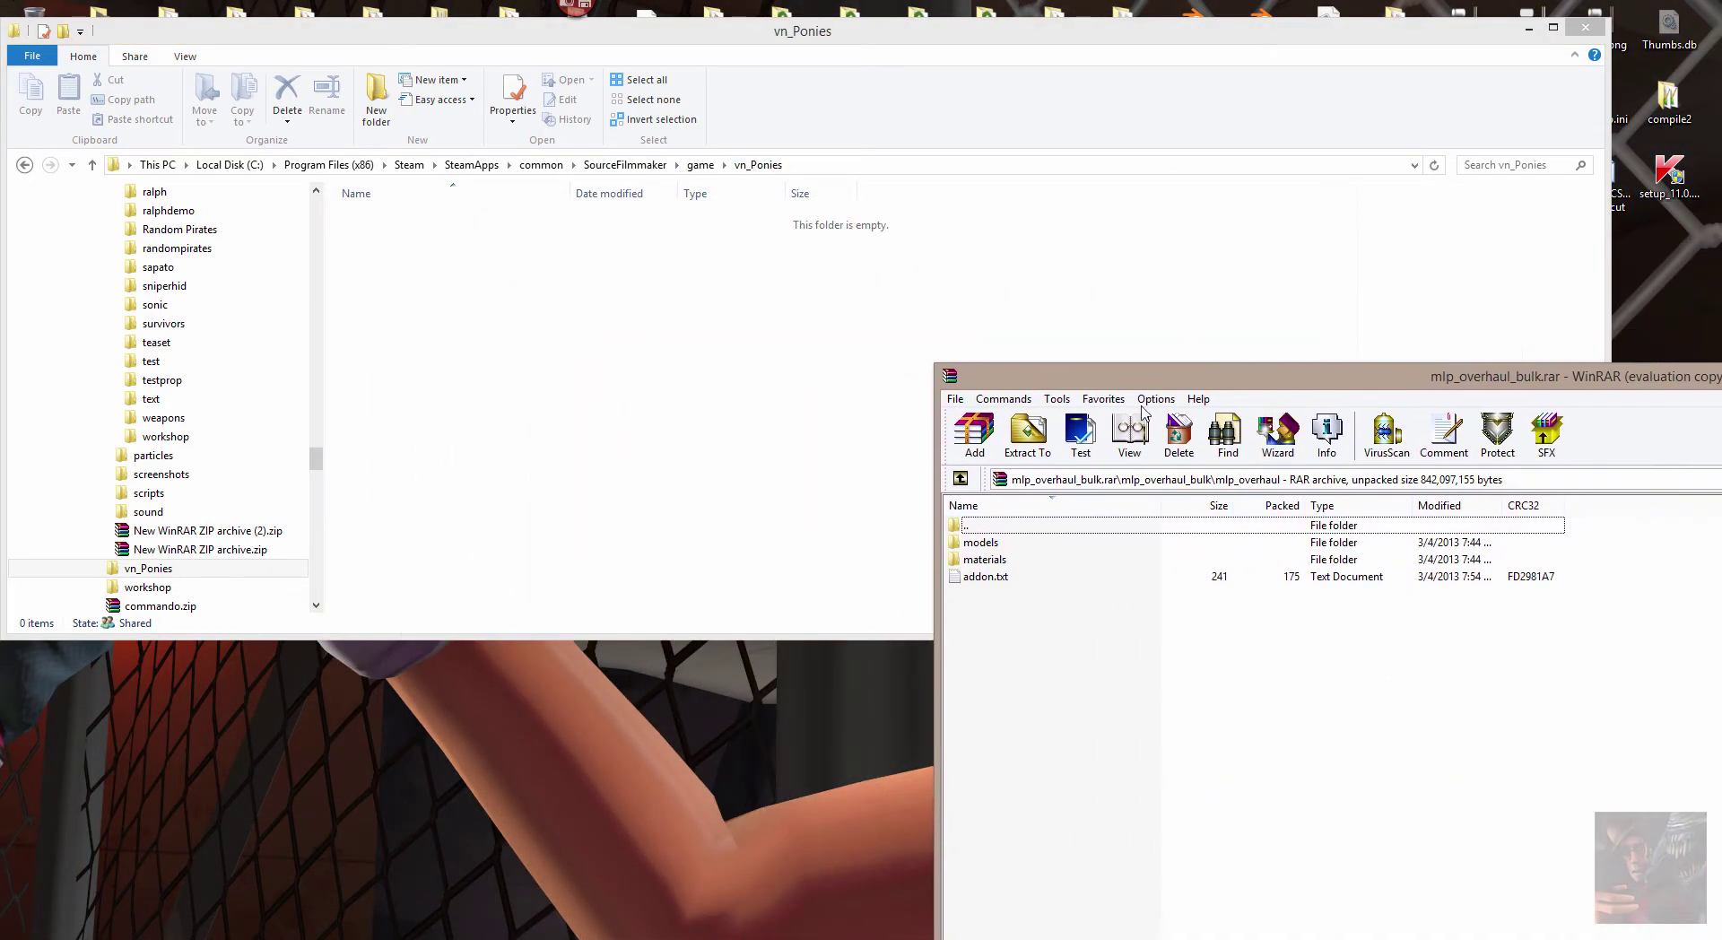
click(988, 544)
shift+click(986, 560)
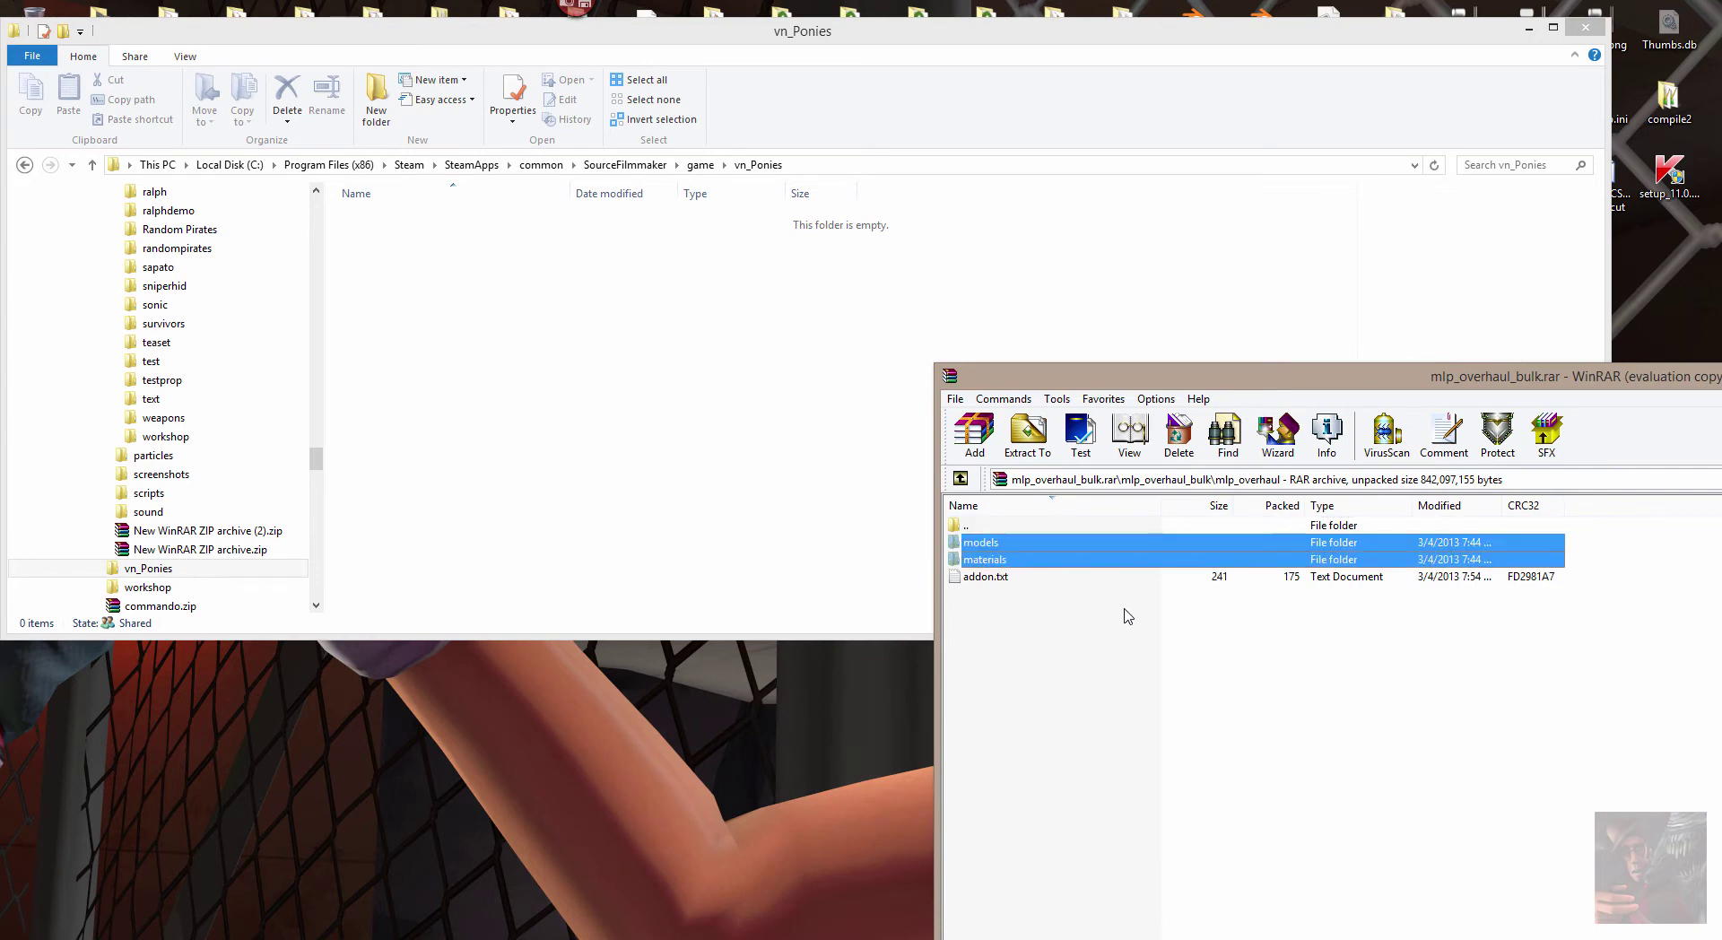
drag(1014, 556, 444, 259)
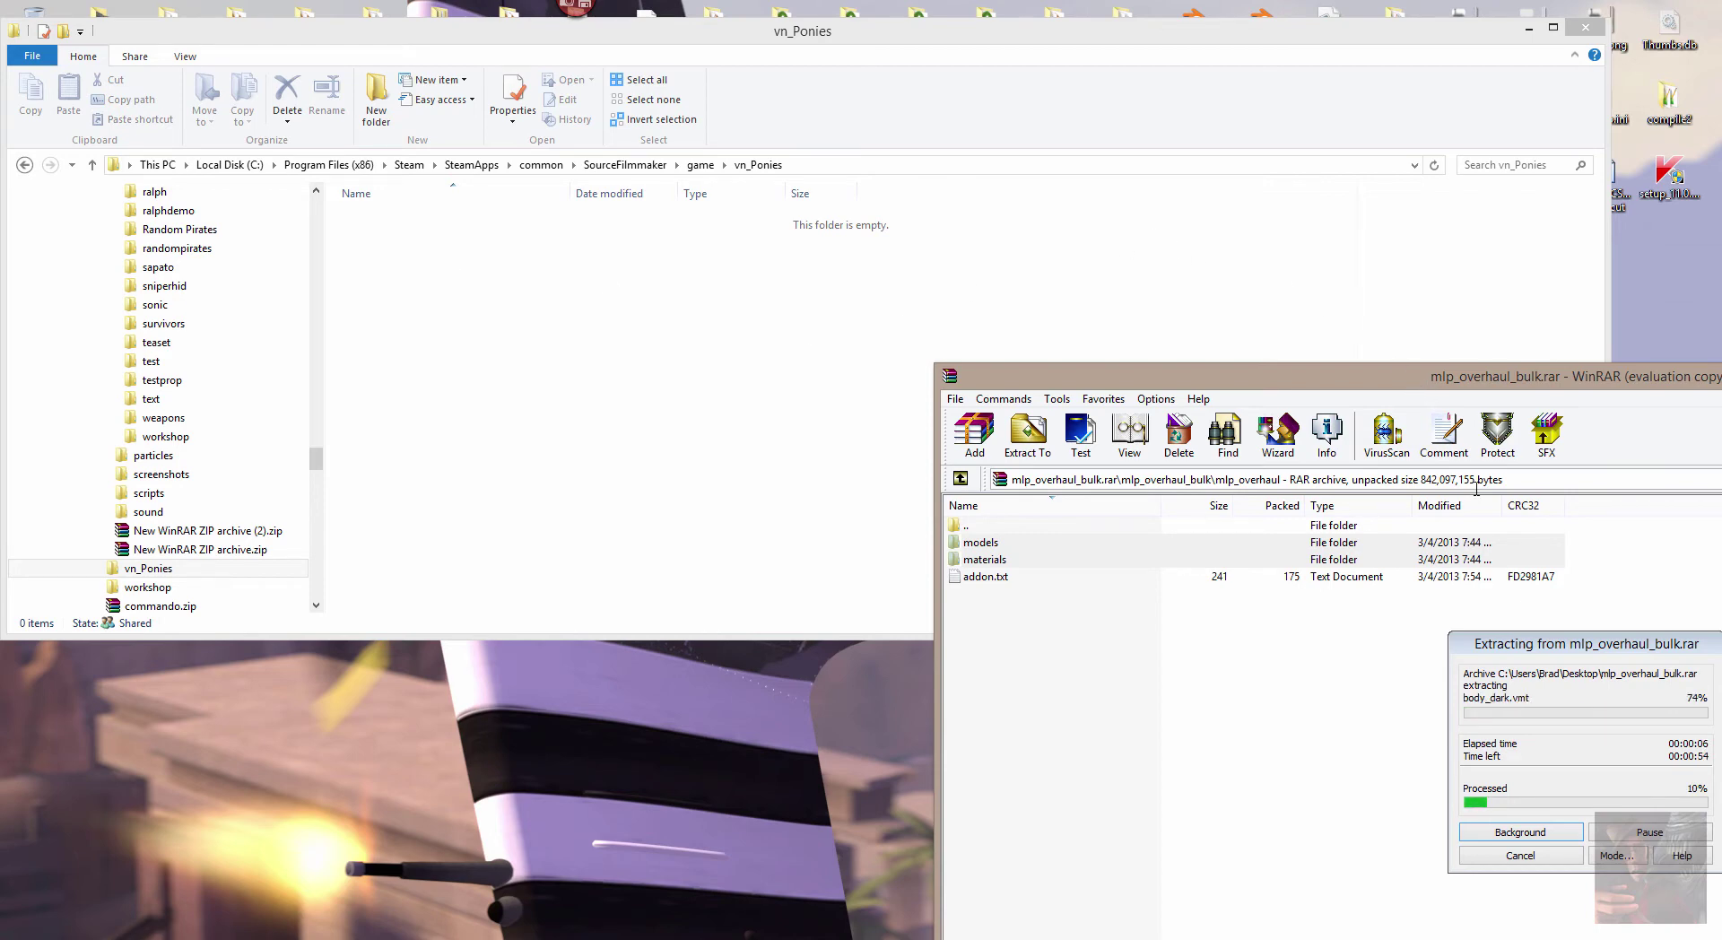
Step: Extract vn_phoneme.dmx and vn_emotion.dmx from the archive's mlp_overhaul_bulk folder into the vn_Ponies folder
drag(1581, 646, 1146, 460)
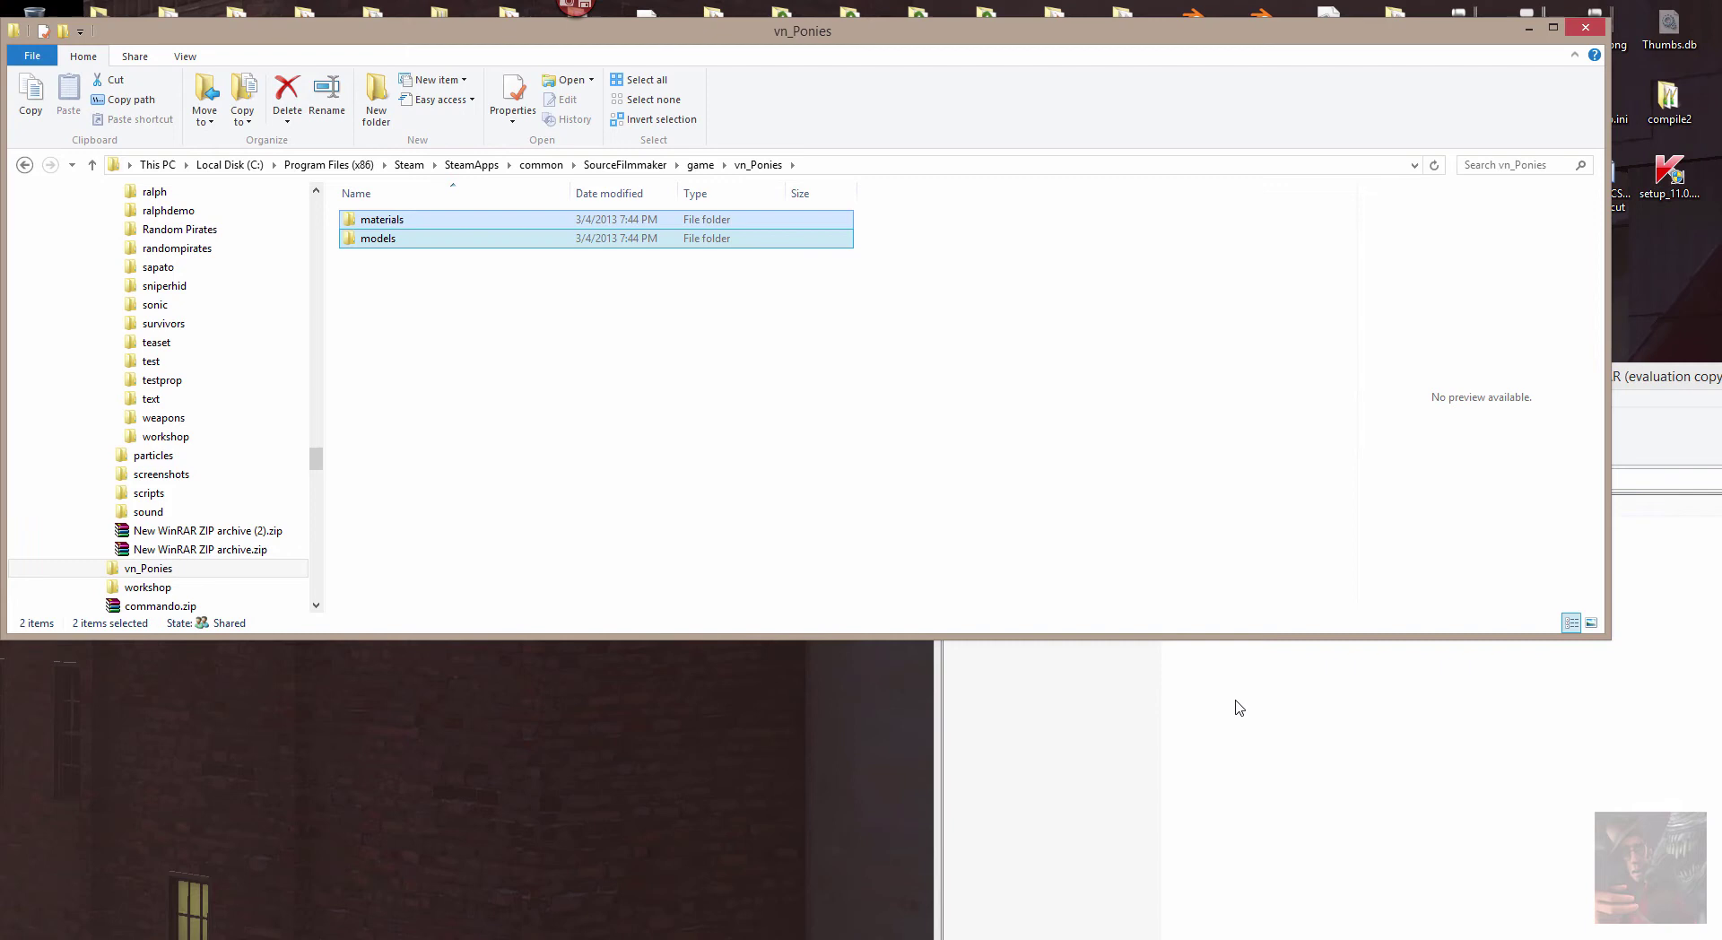
click(1239, 708)
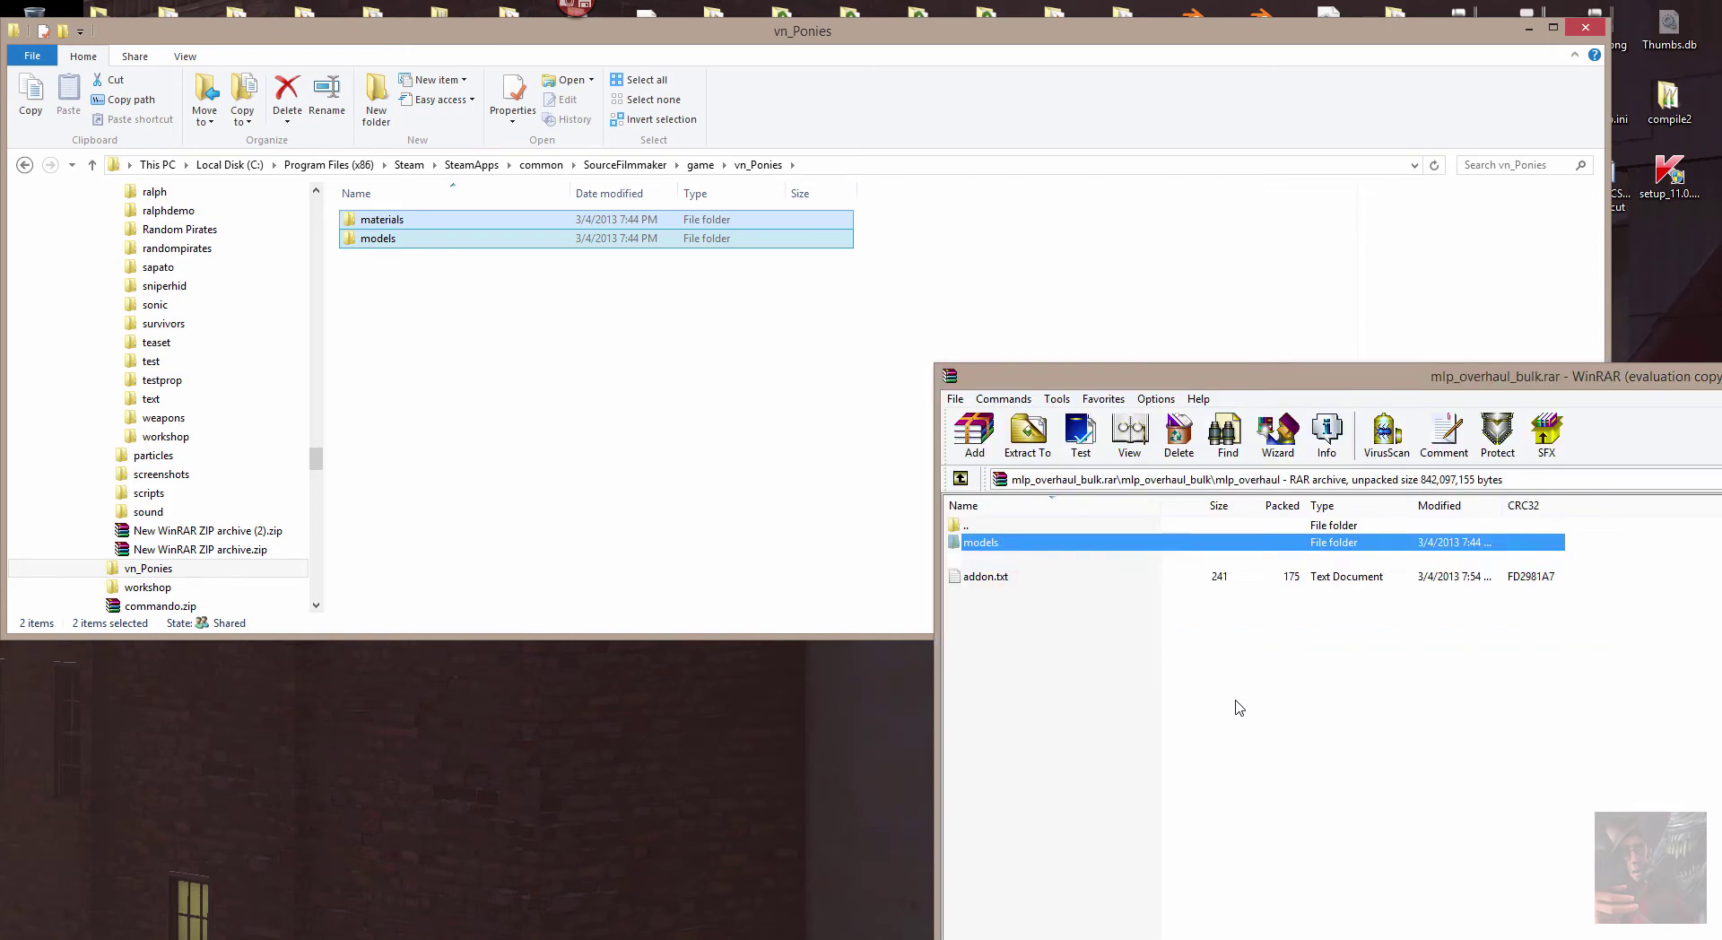
key(Return)
double_click(974, 528)
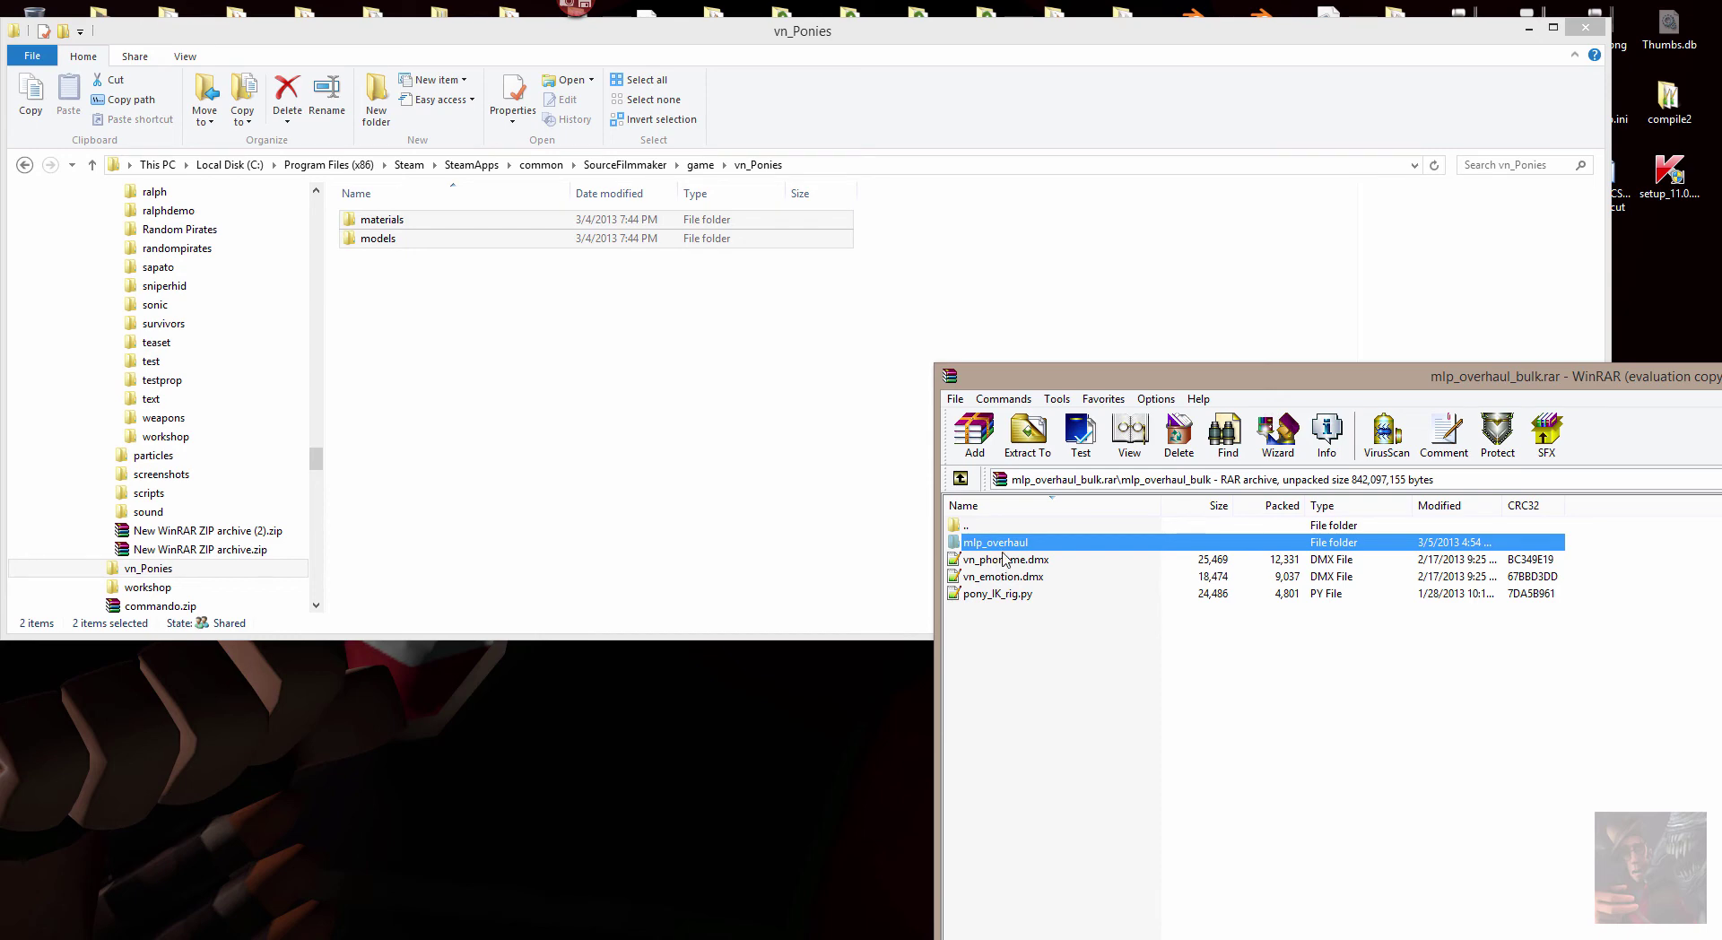
click(1005, 560)
shift+click(1003, 578)
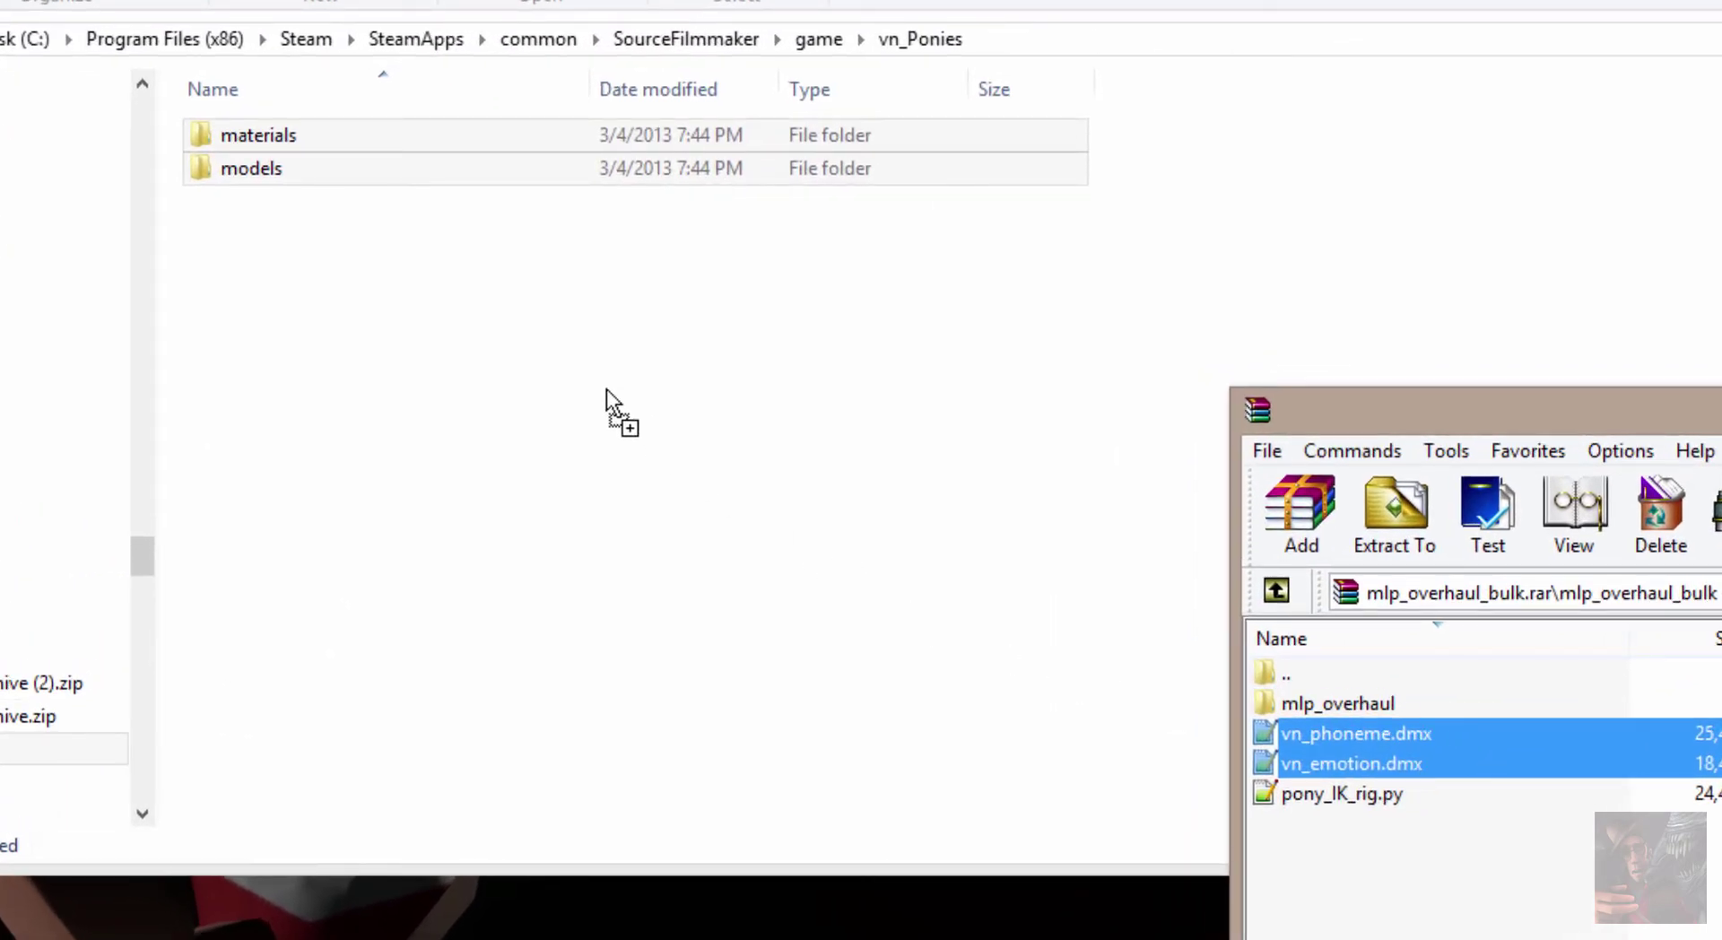
drag(373, 268, 373, 267)
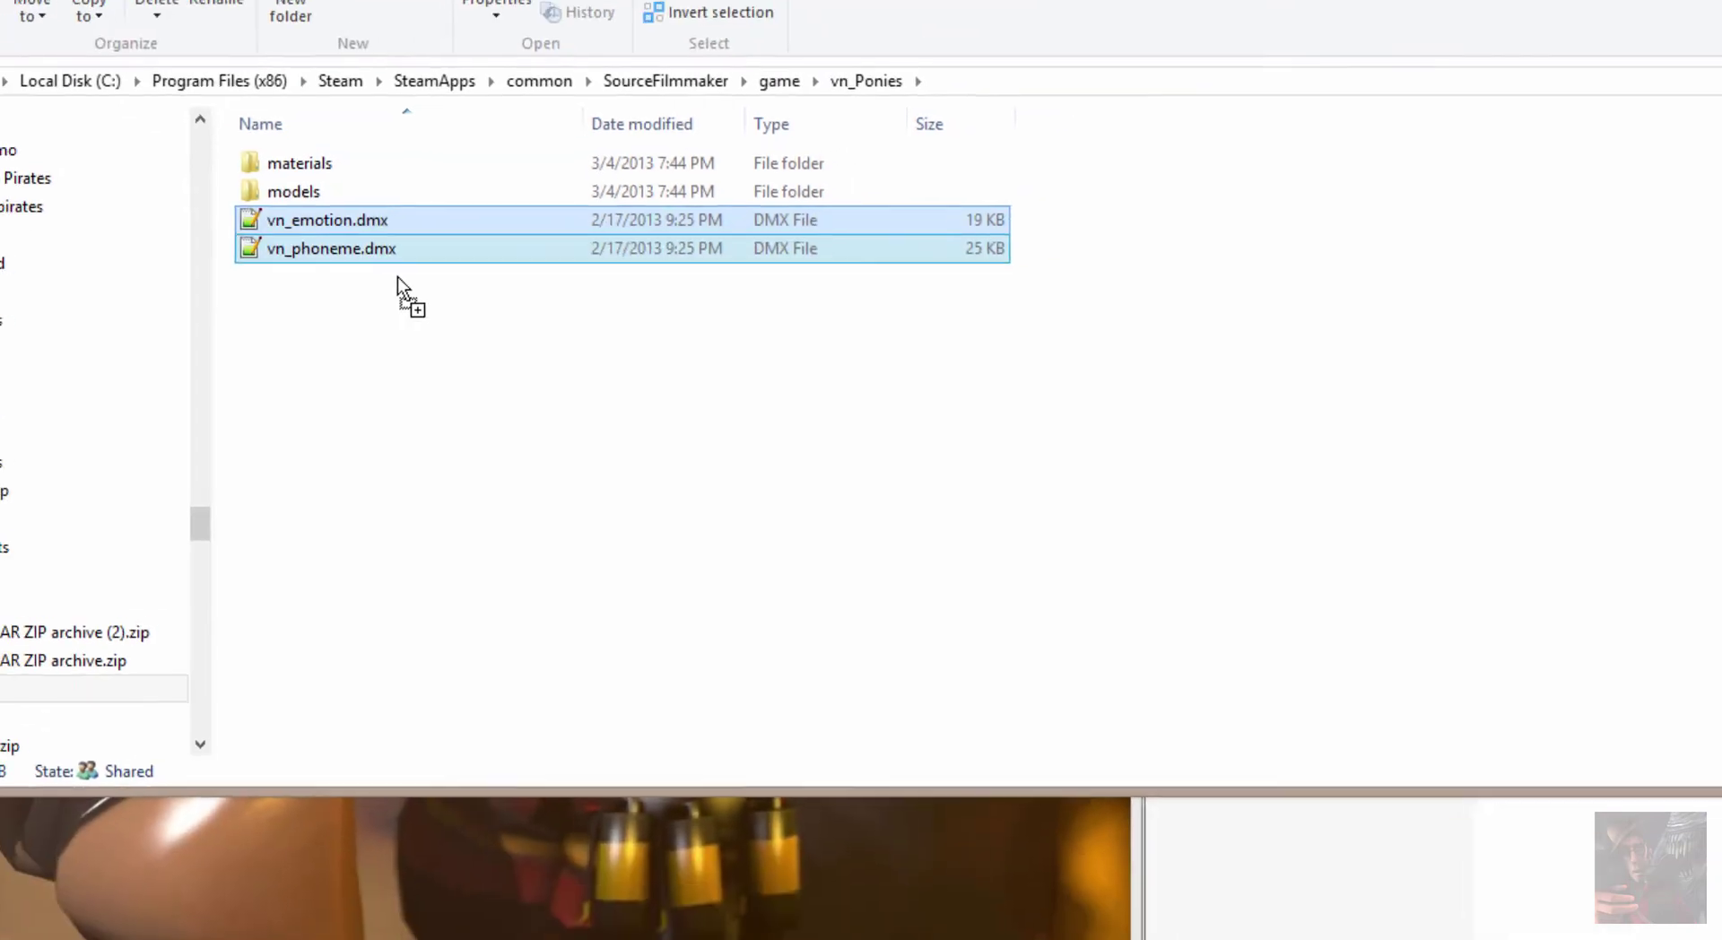
click(1195, 708)
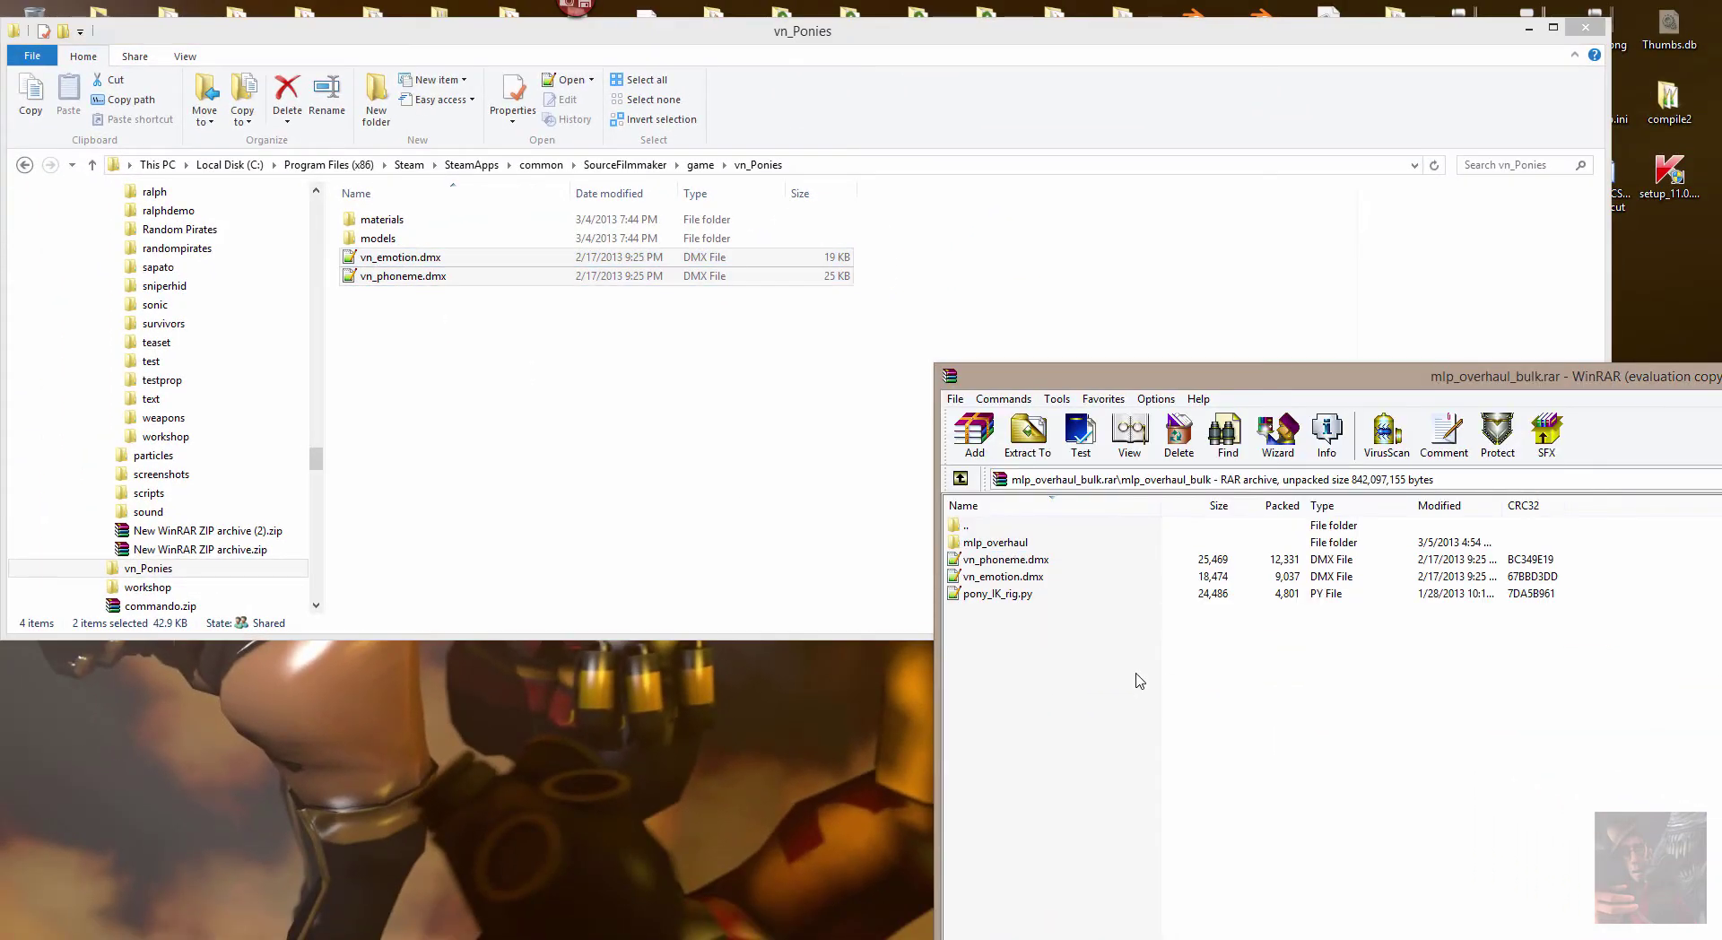
Step: Browse from vn_Ponies to the SourceFilmmaker\game\platform\scripts\sfm\animset folder
click(1001, 594)
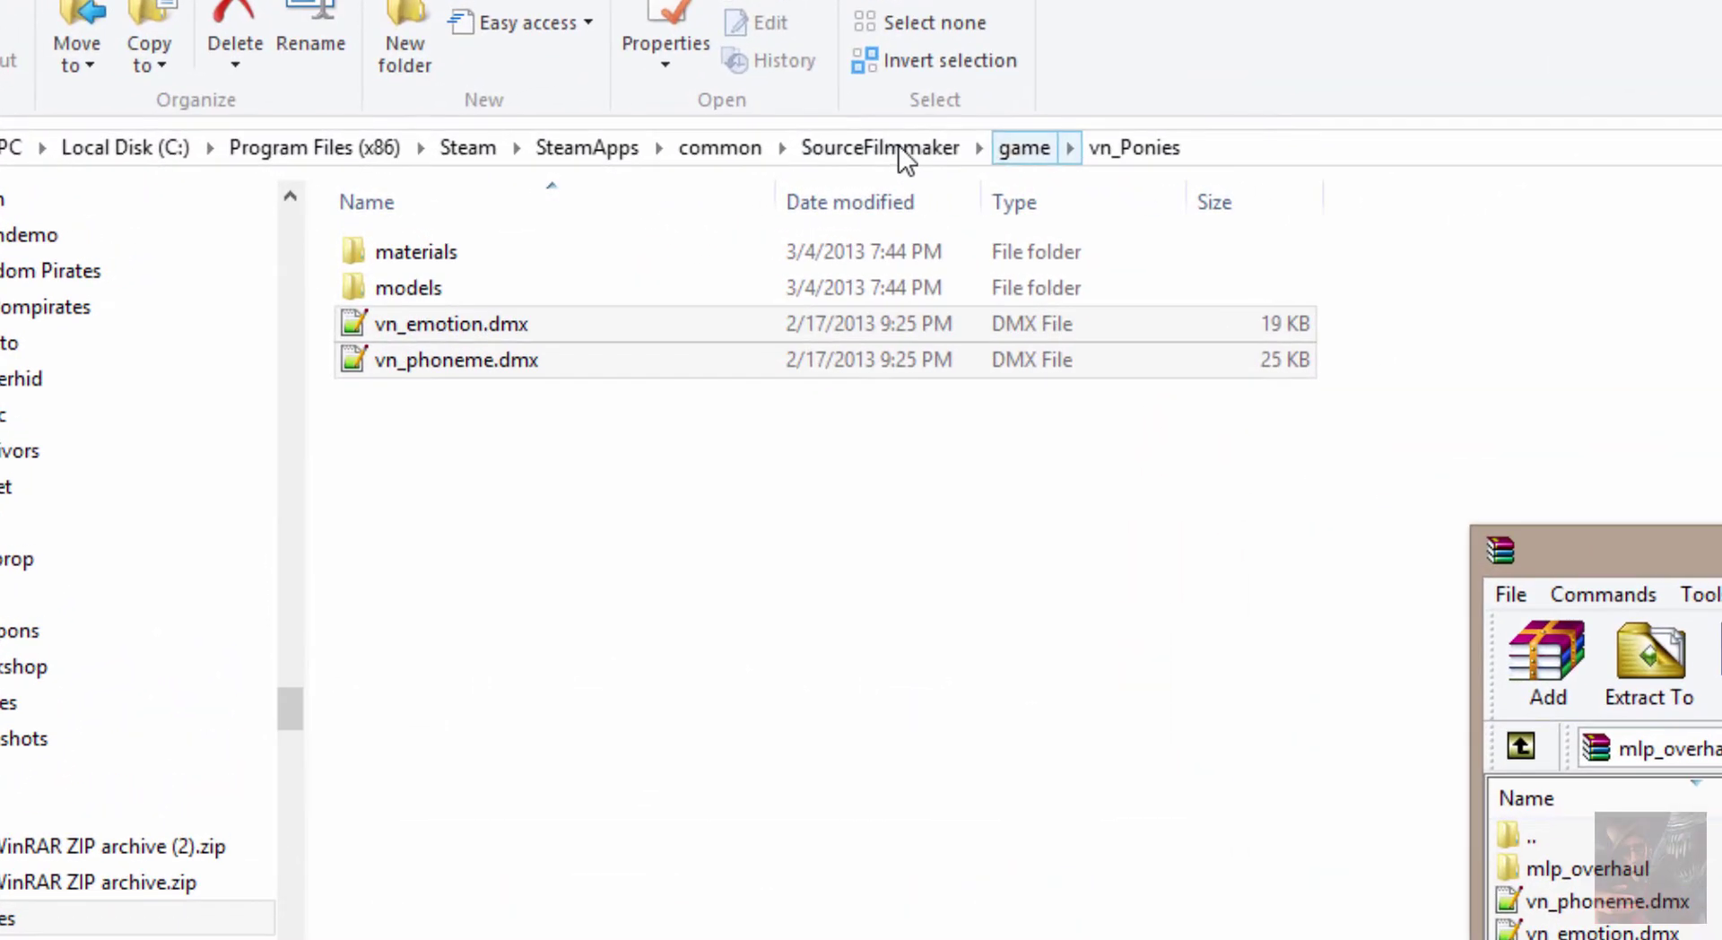
click(1019, 148)
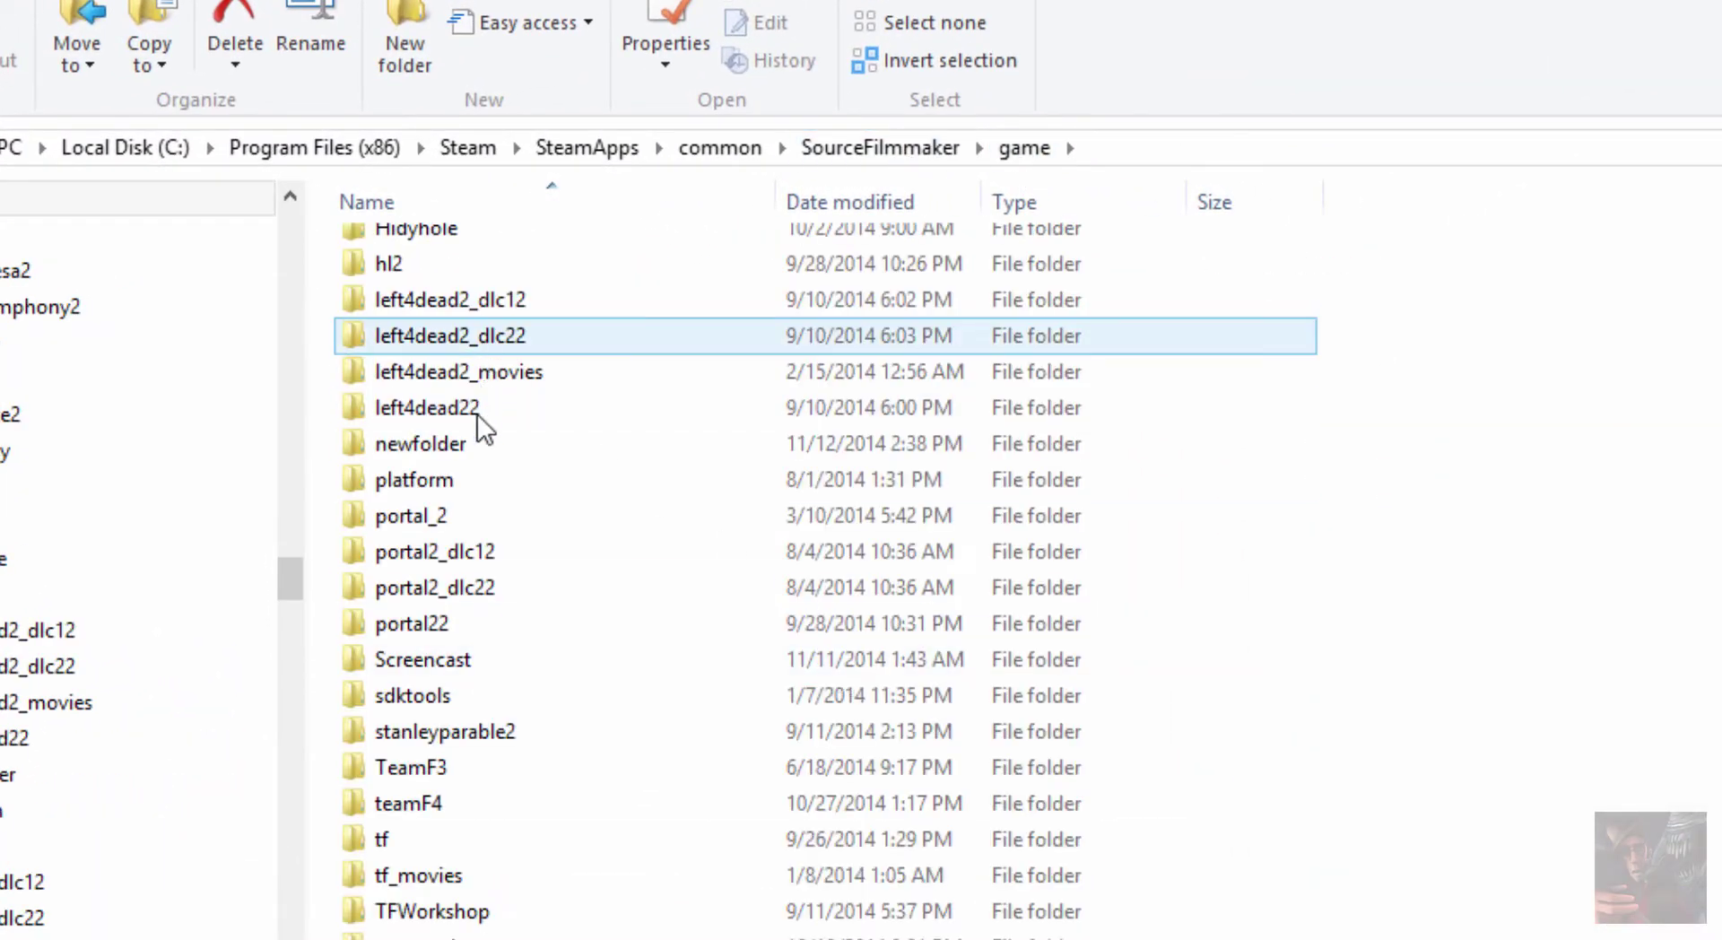
double_click(429, 475)
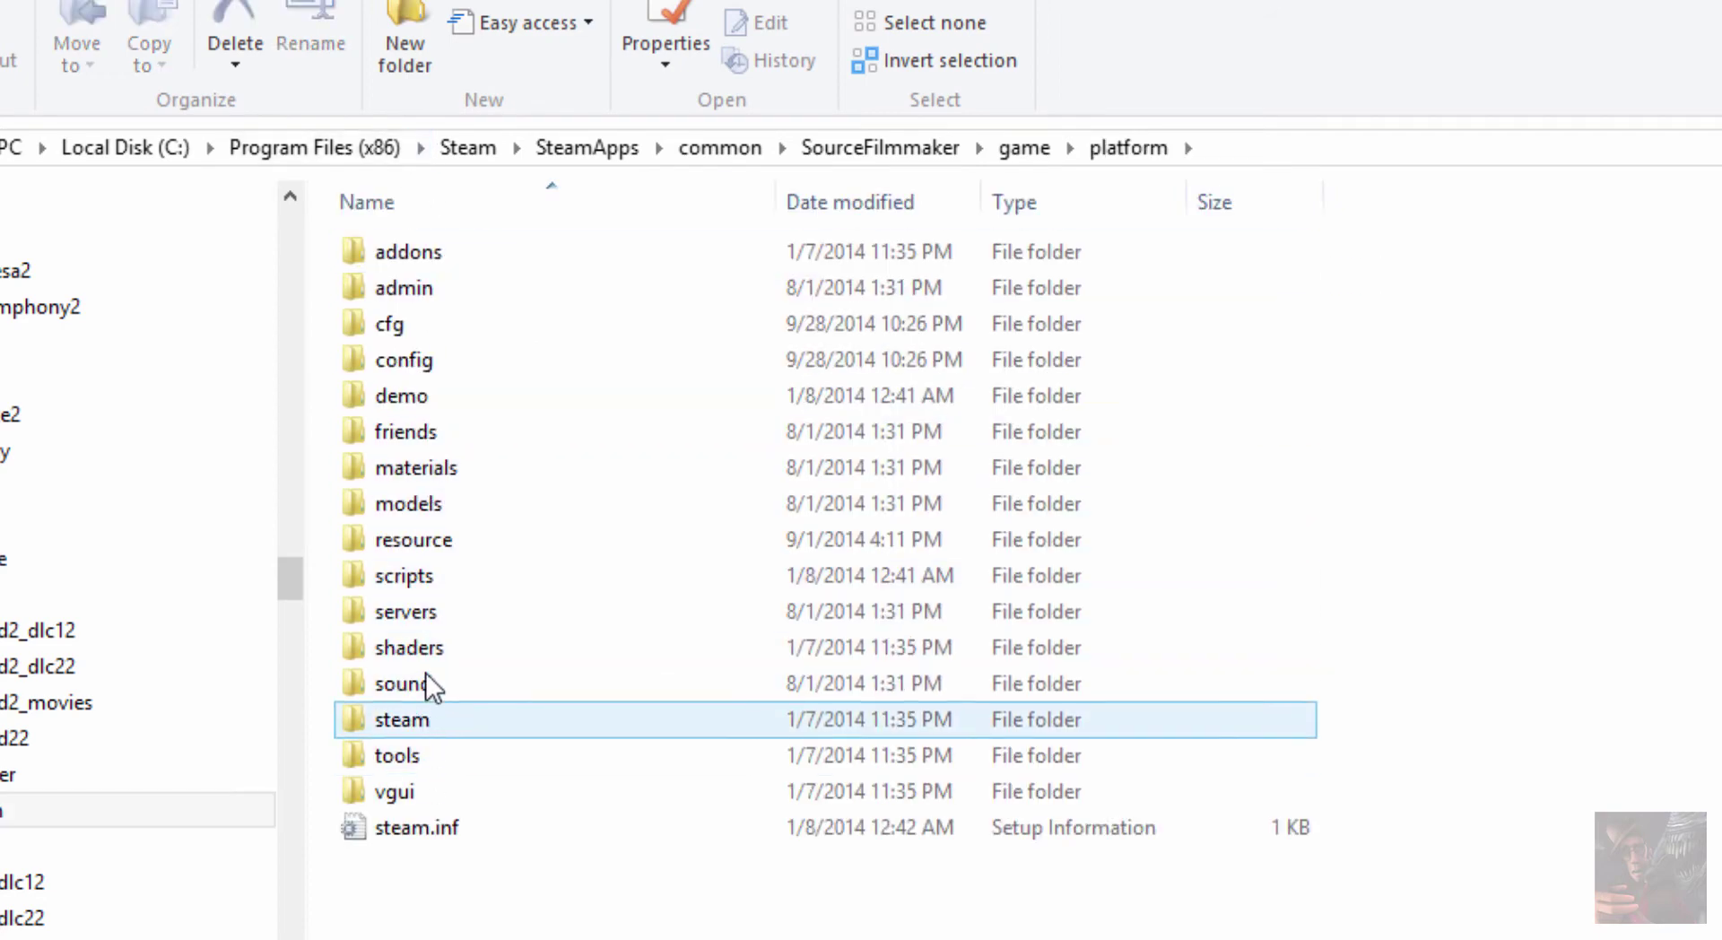
double_click(422, 574)
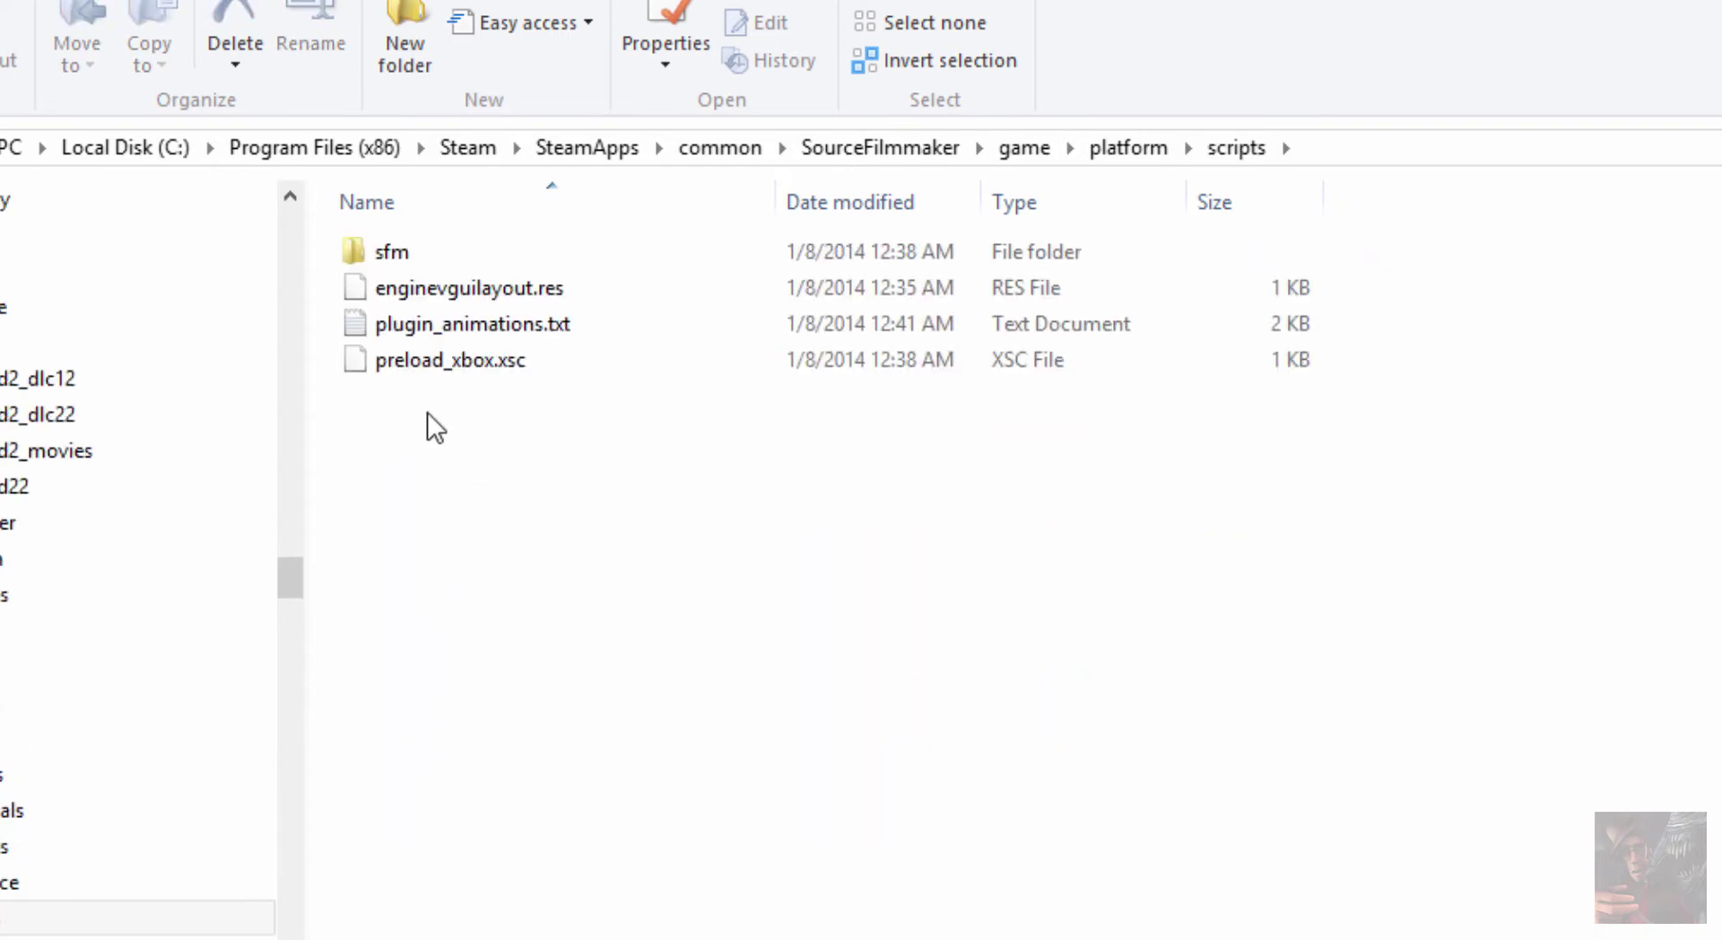
double_click(407, 251)
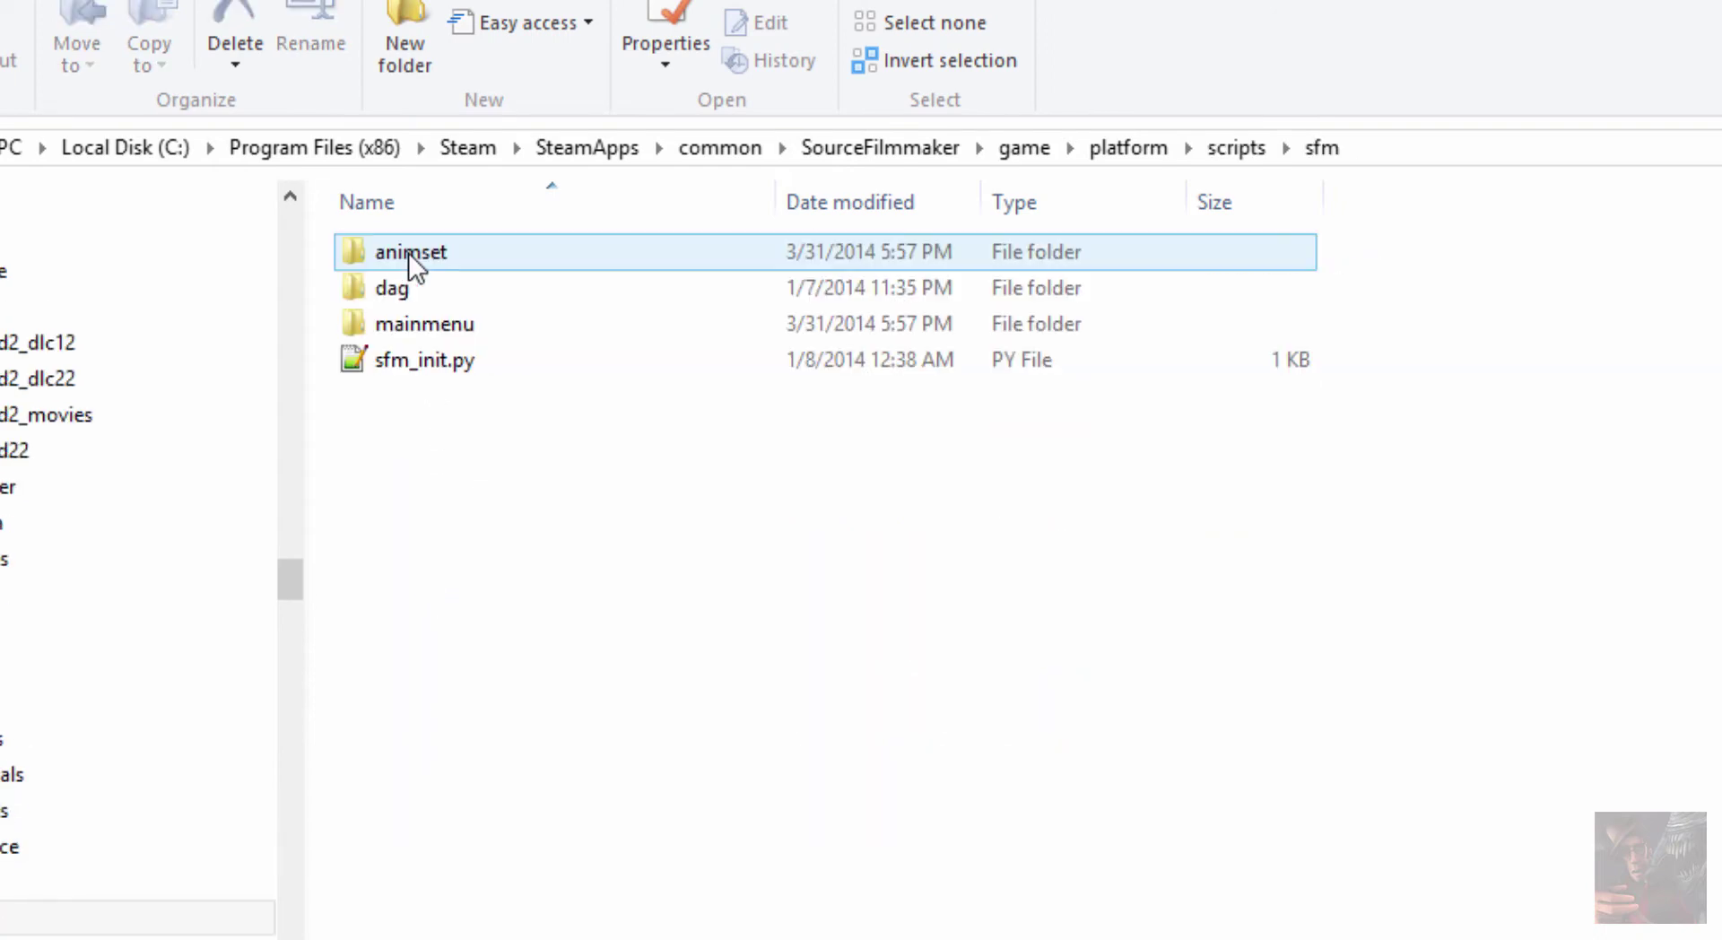
double_click(463, 250)
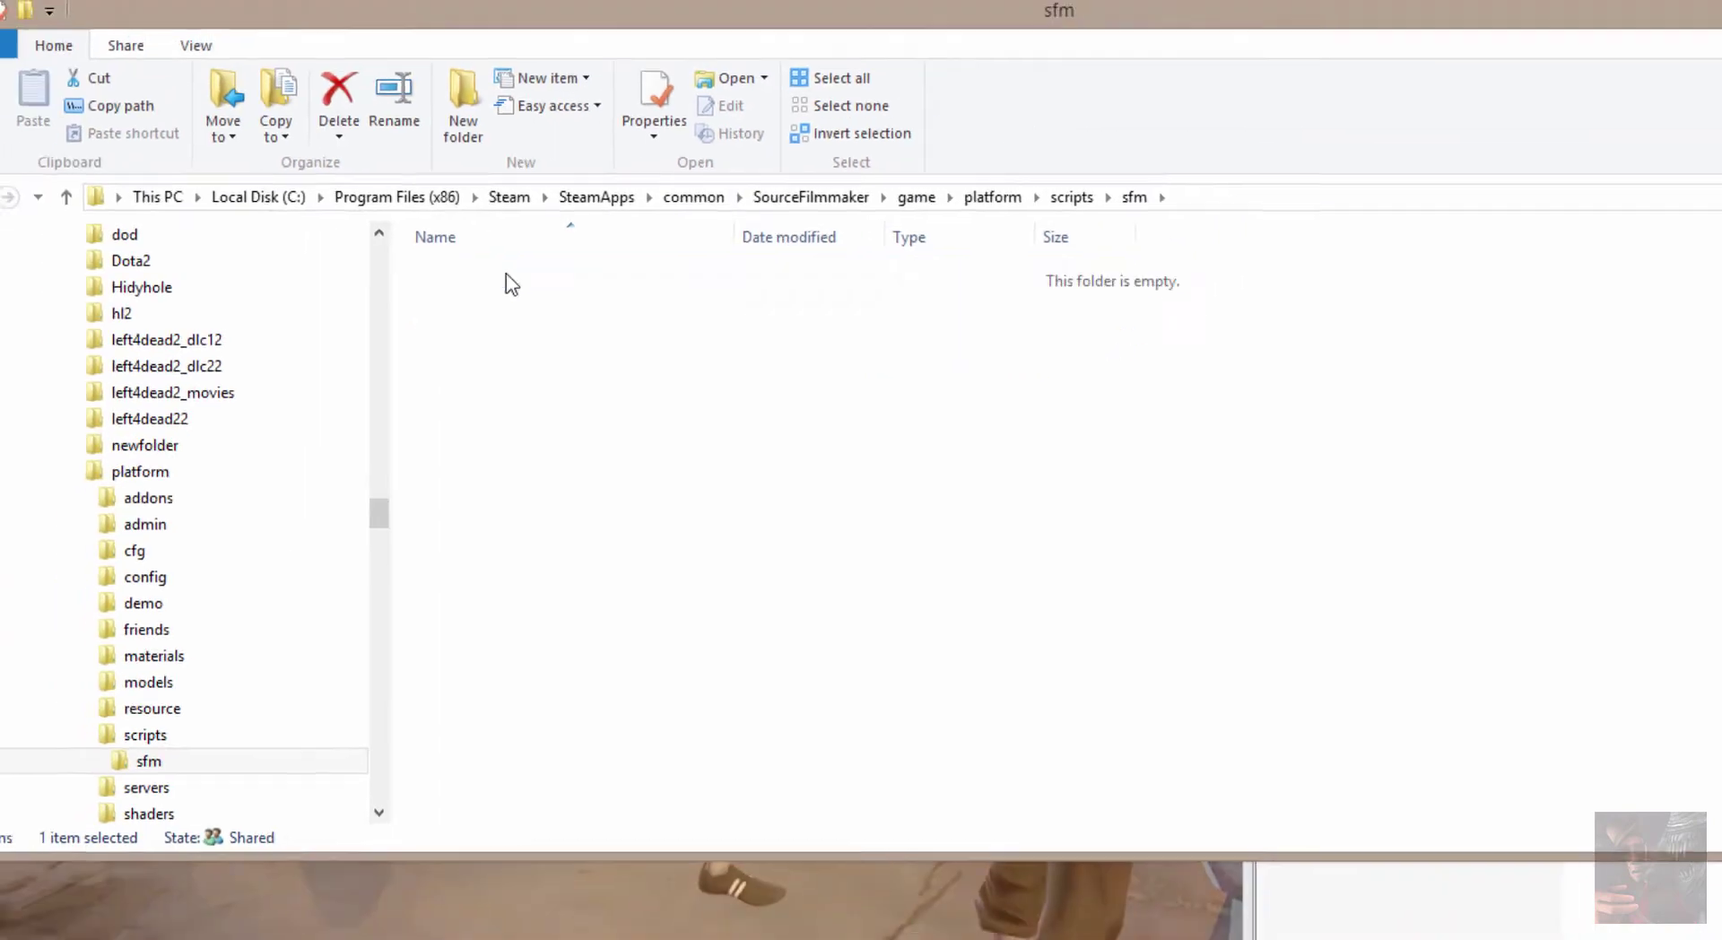
Step: Extract pony_IK_rig.py from the WinRAR archive into the animset folder and close both windows
key(alt+Tab)
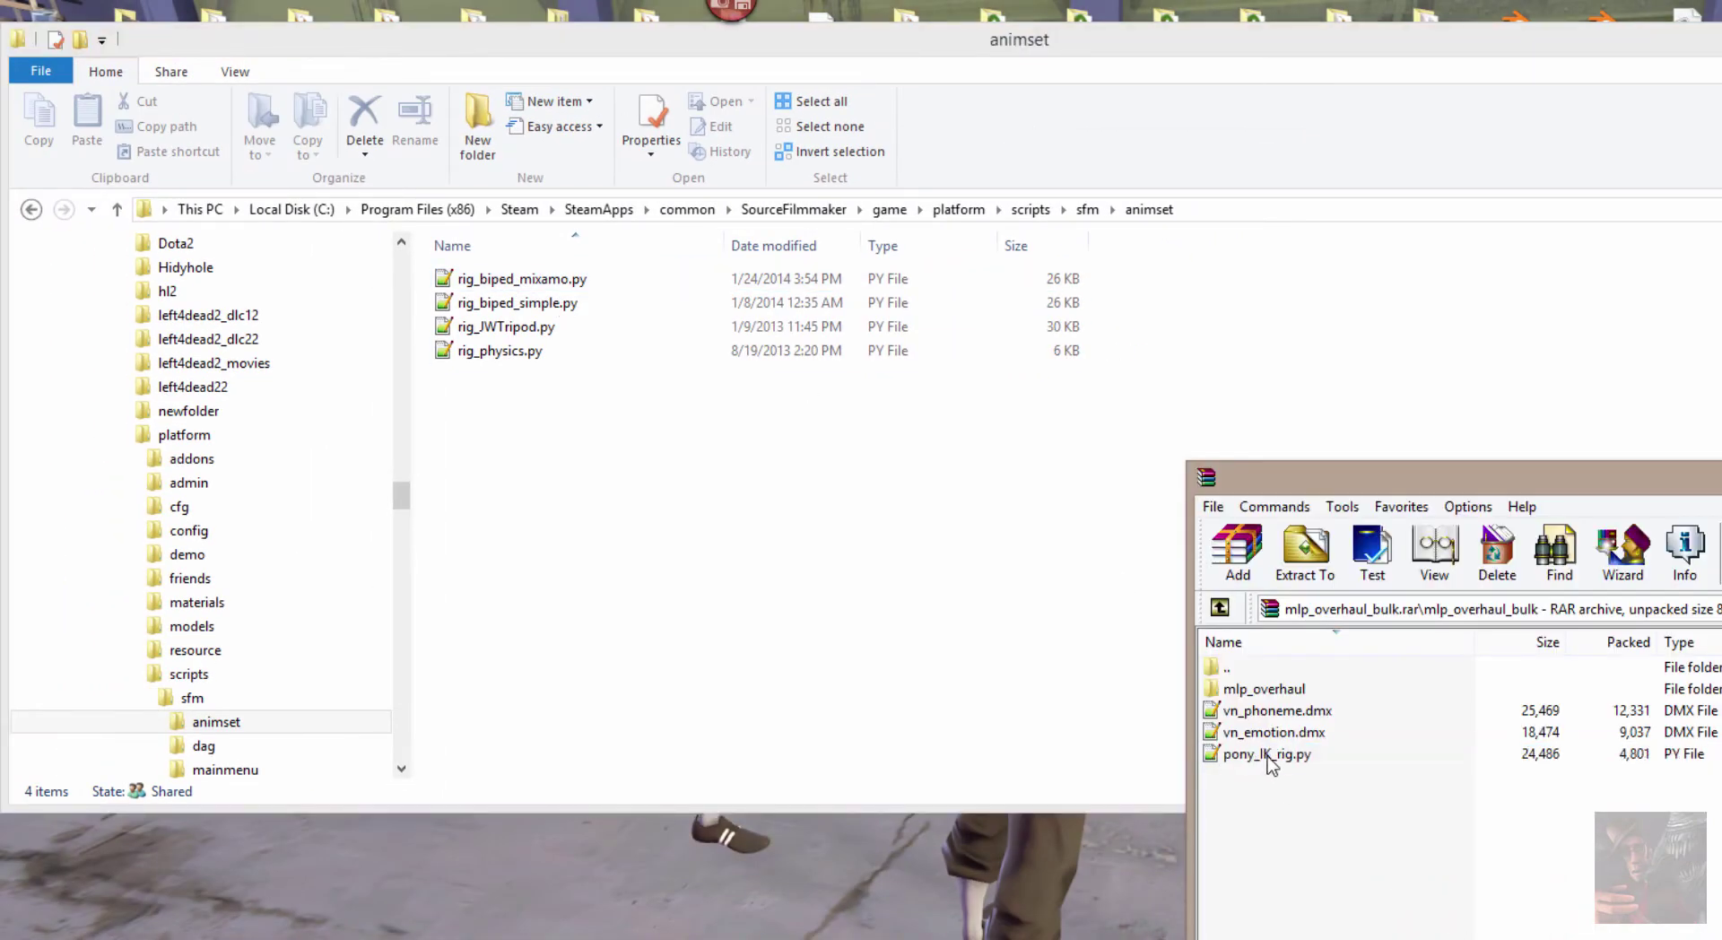
drag(1269, 756, 483, 399)
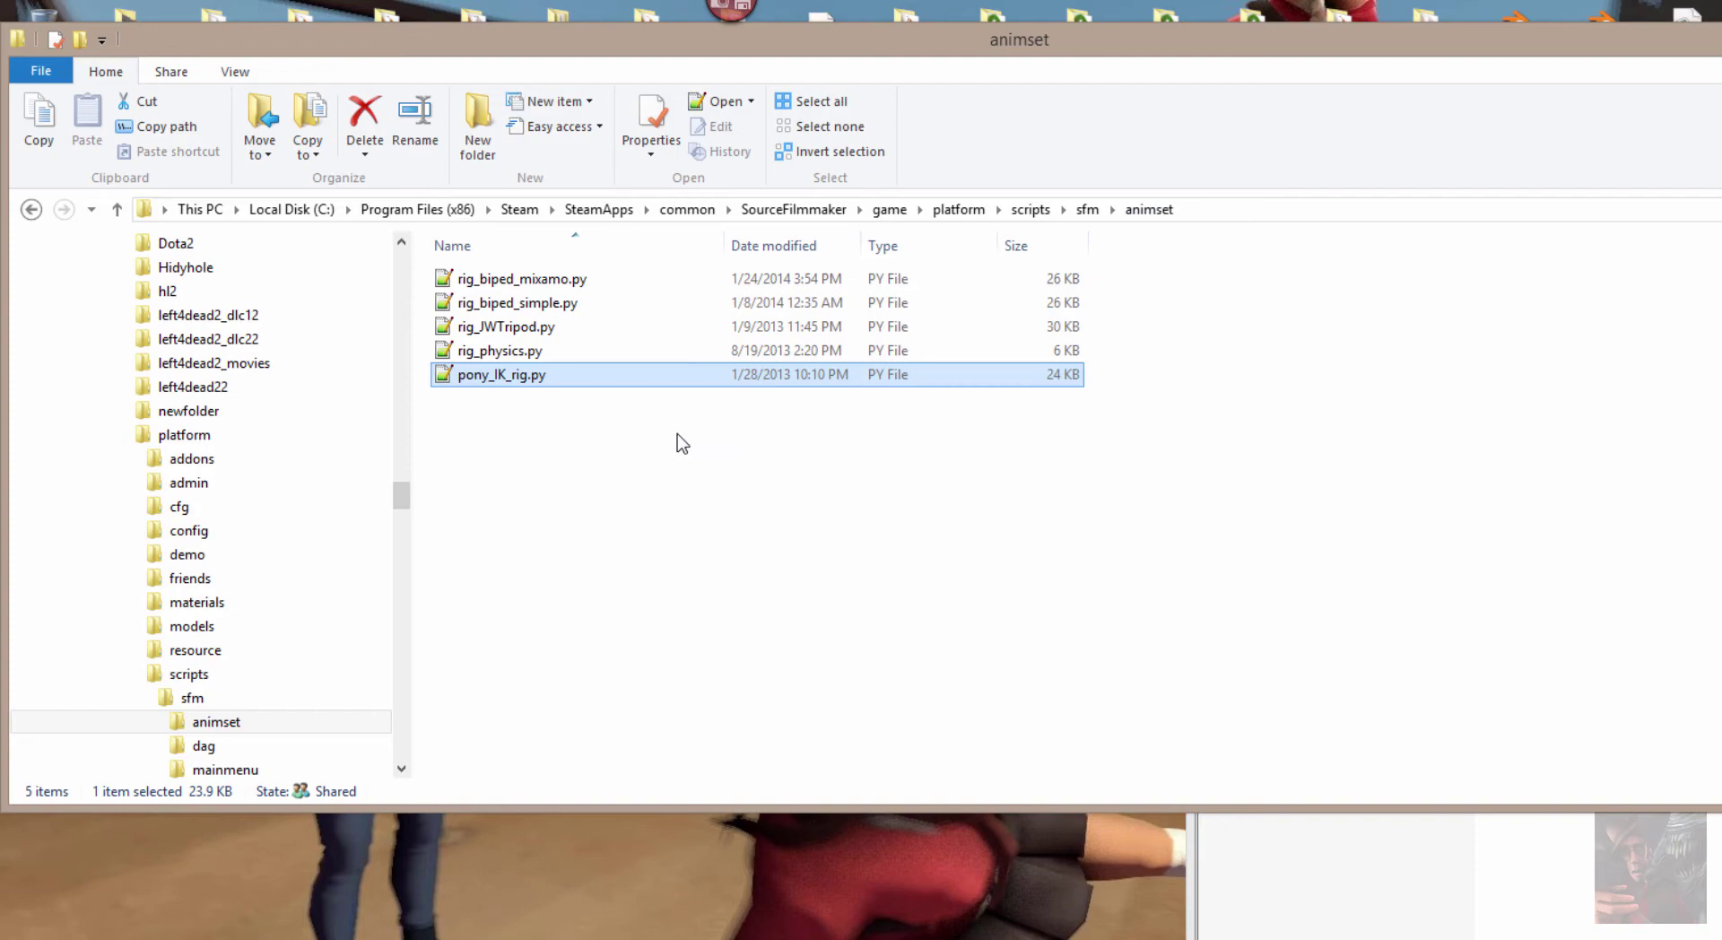
click(709, 463)
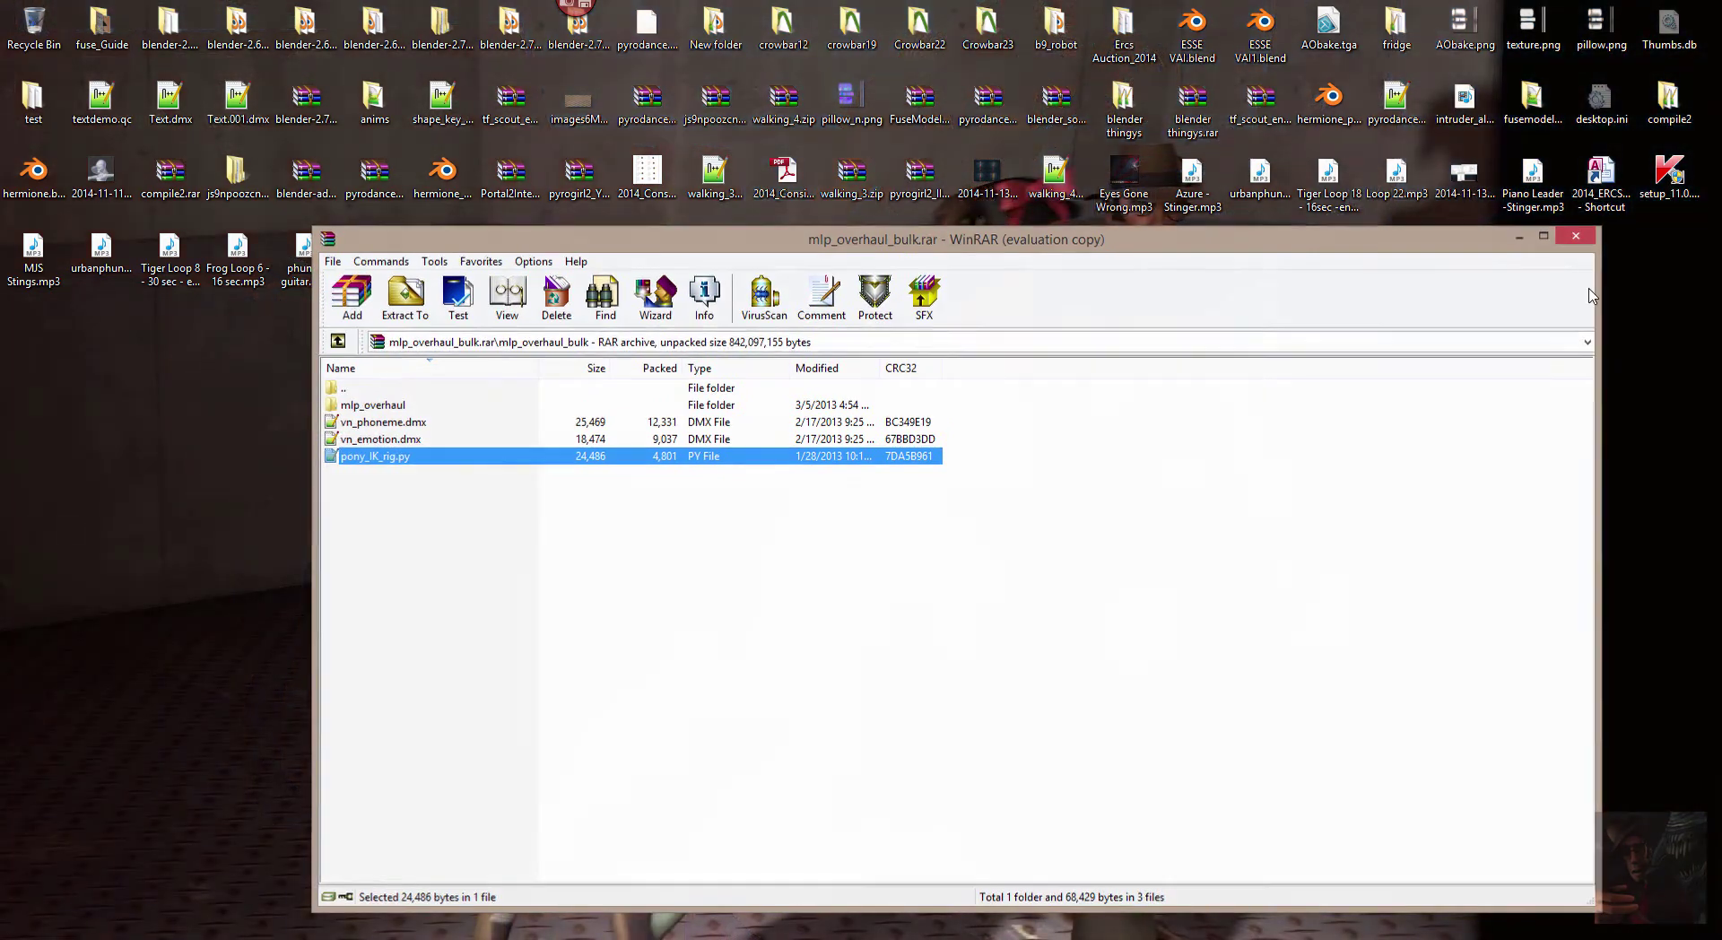
key(Escape)
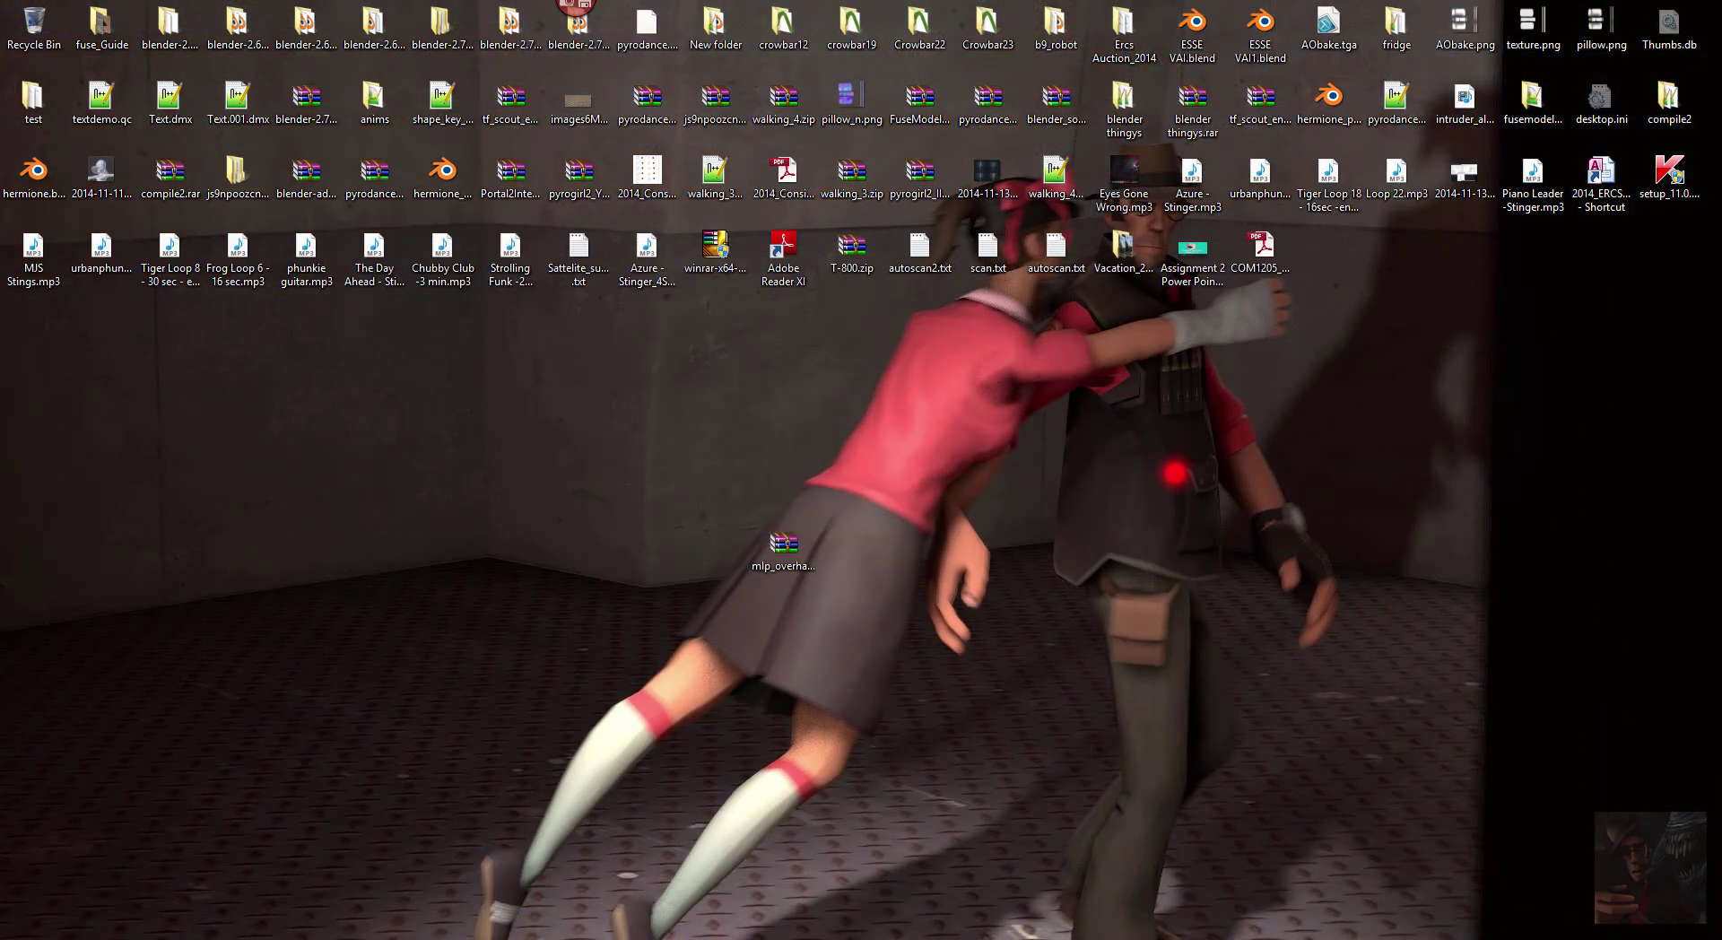
Step: Launch Source Filmmaker from Steam with the Launch SDK option
click(1540, 938)
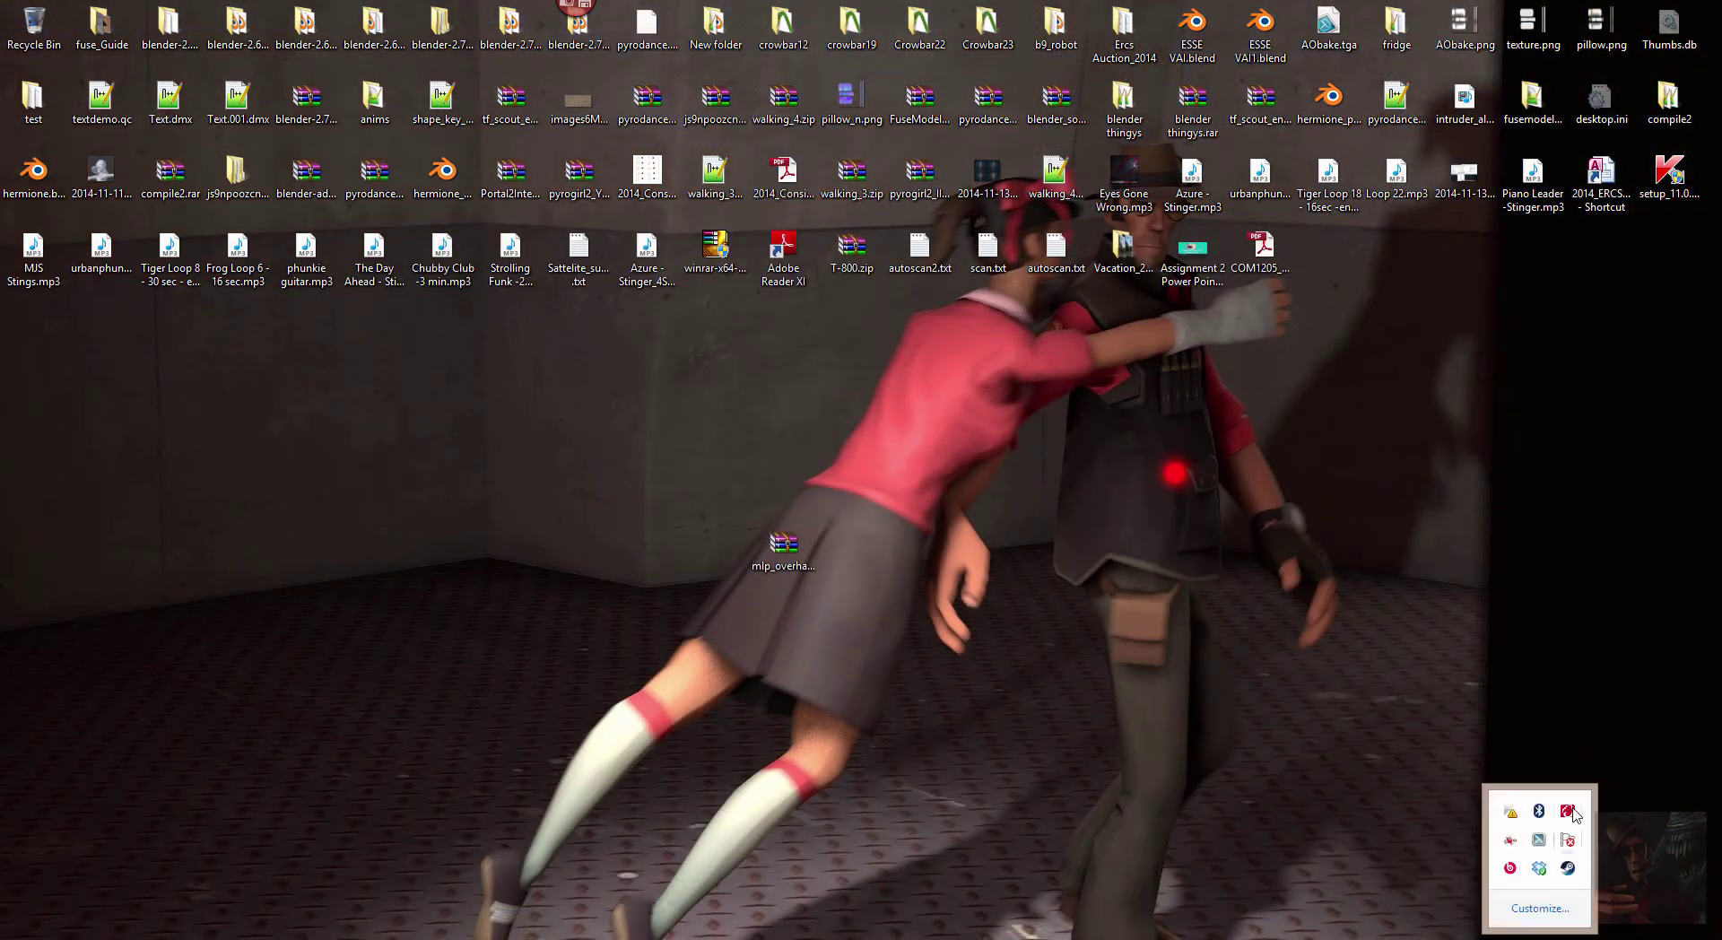
right_click(1568, 867)
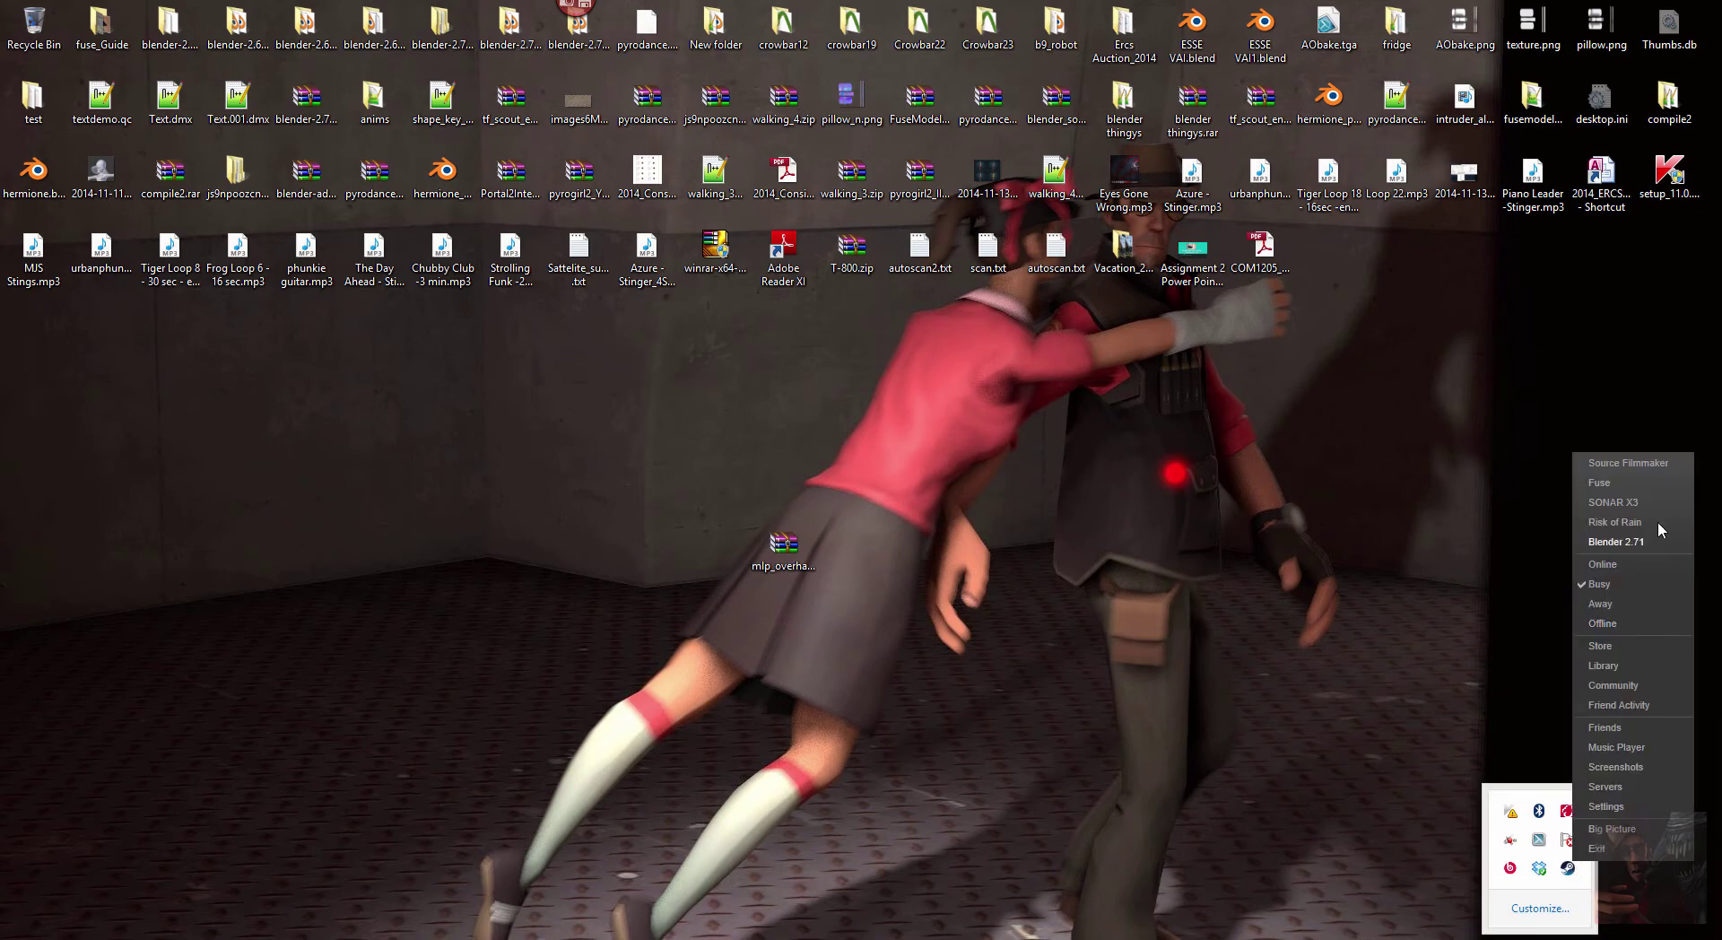
click(1643, 466)
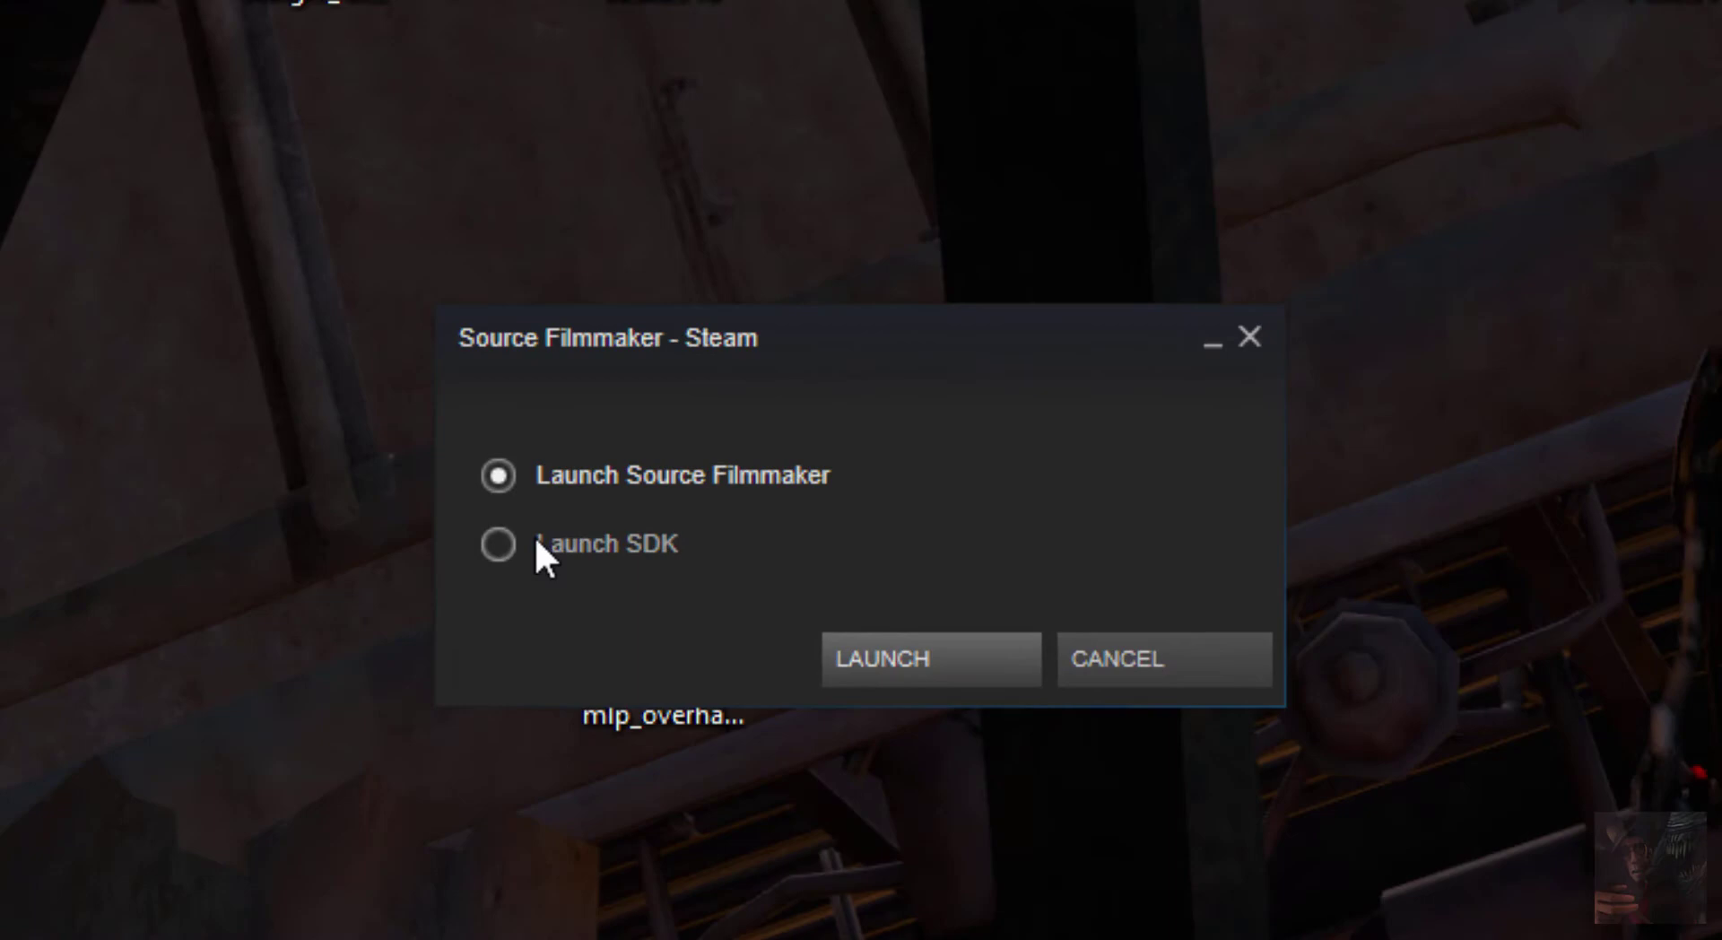
click(509, 548)
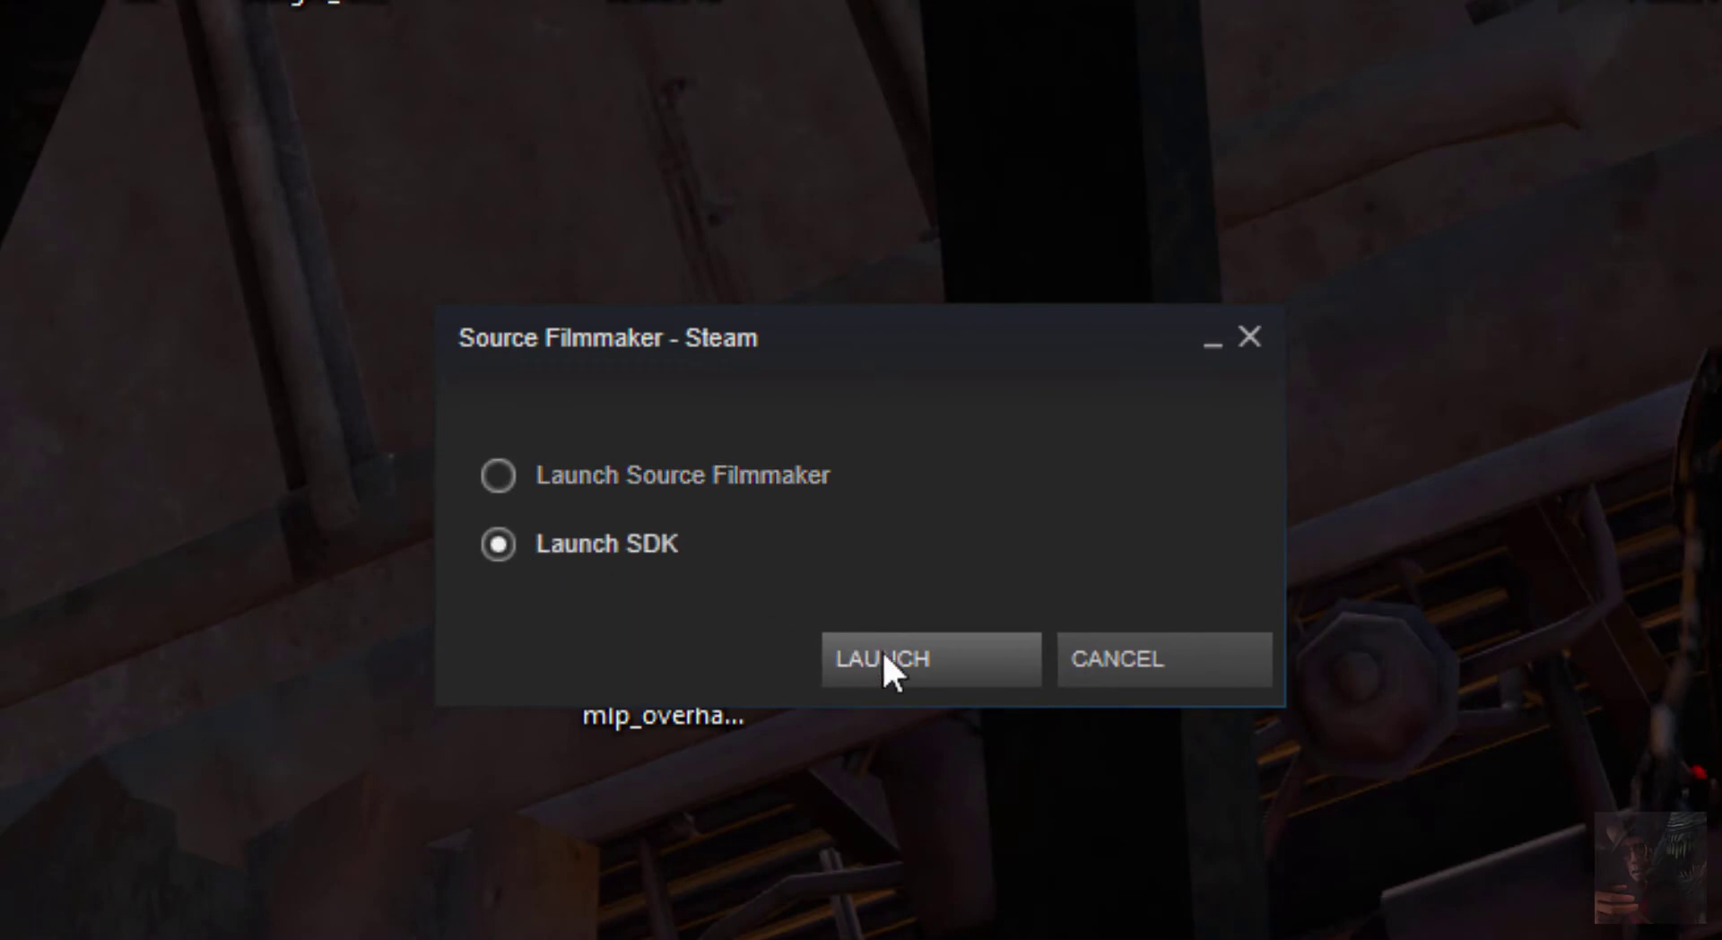
click(927, 656)
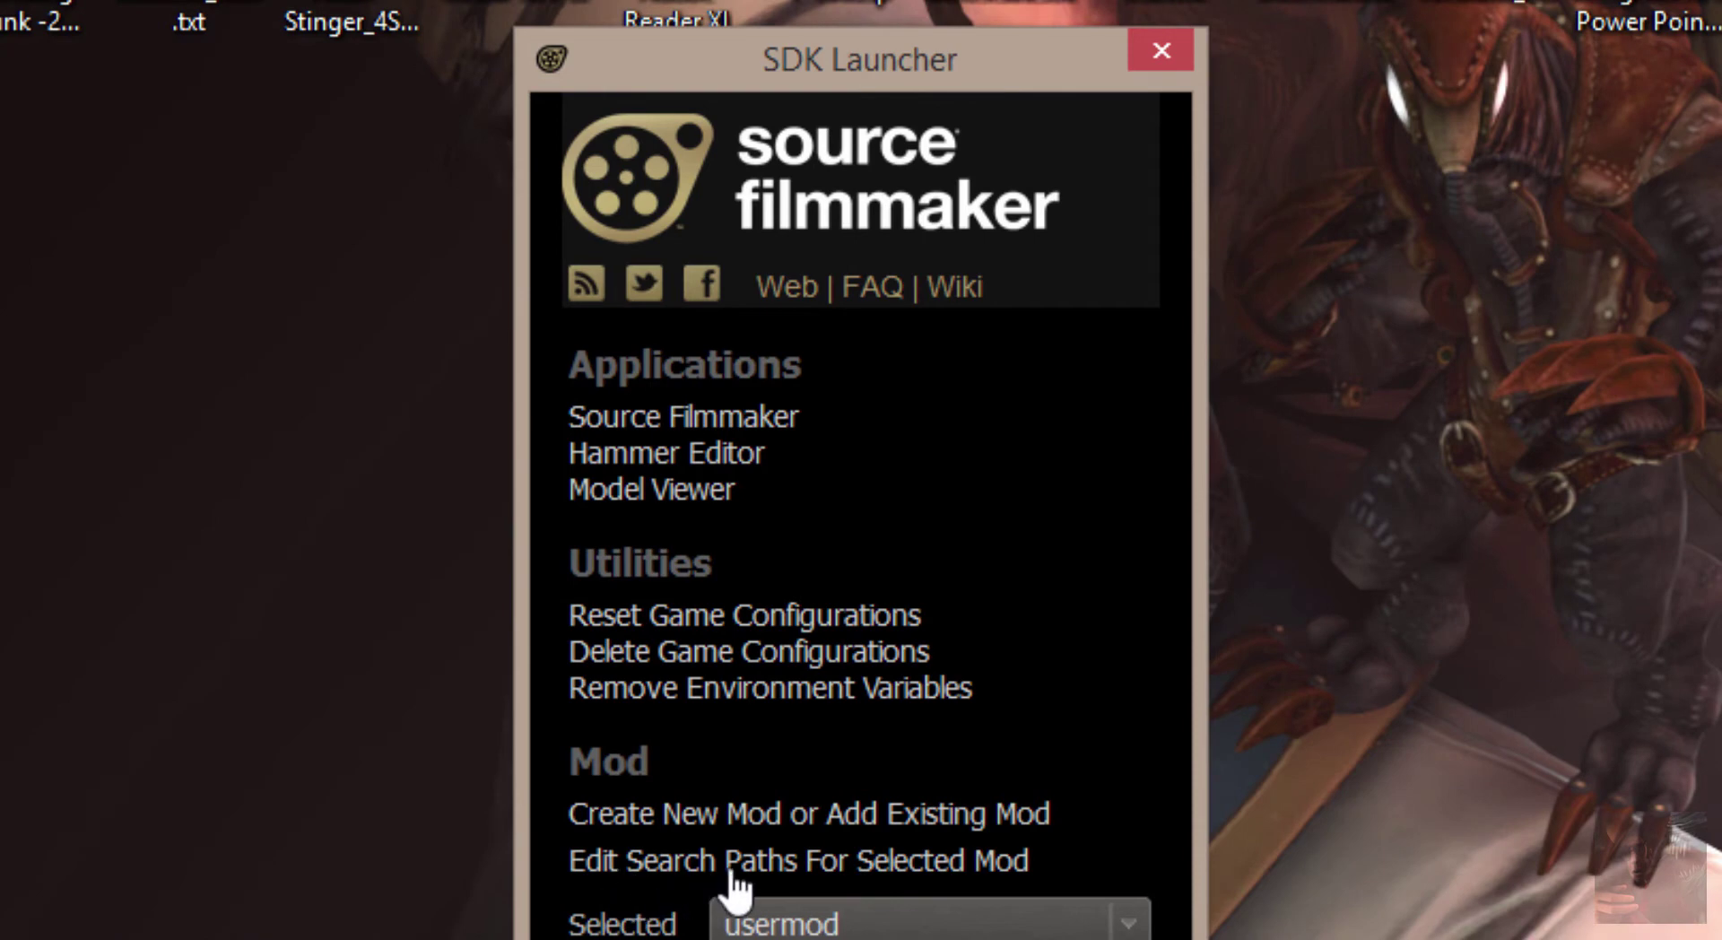
Step: Open the search paths of the usermod mod and move vn_Ponies up the priority order to directly below hl2
click(852, 862)
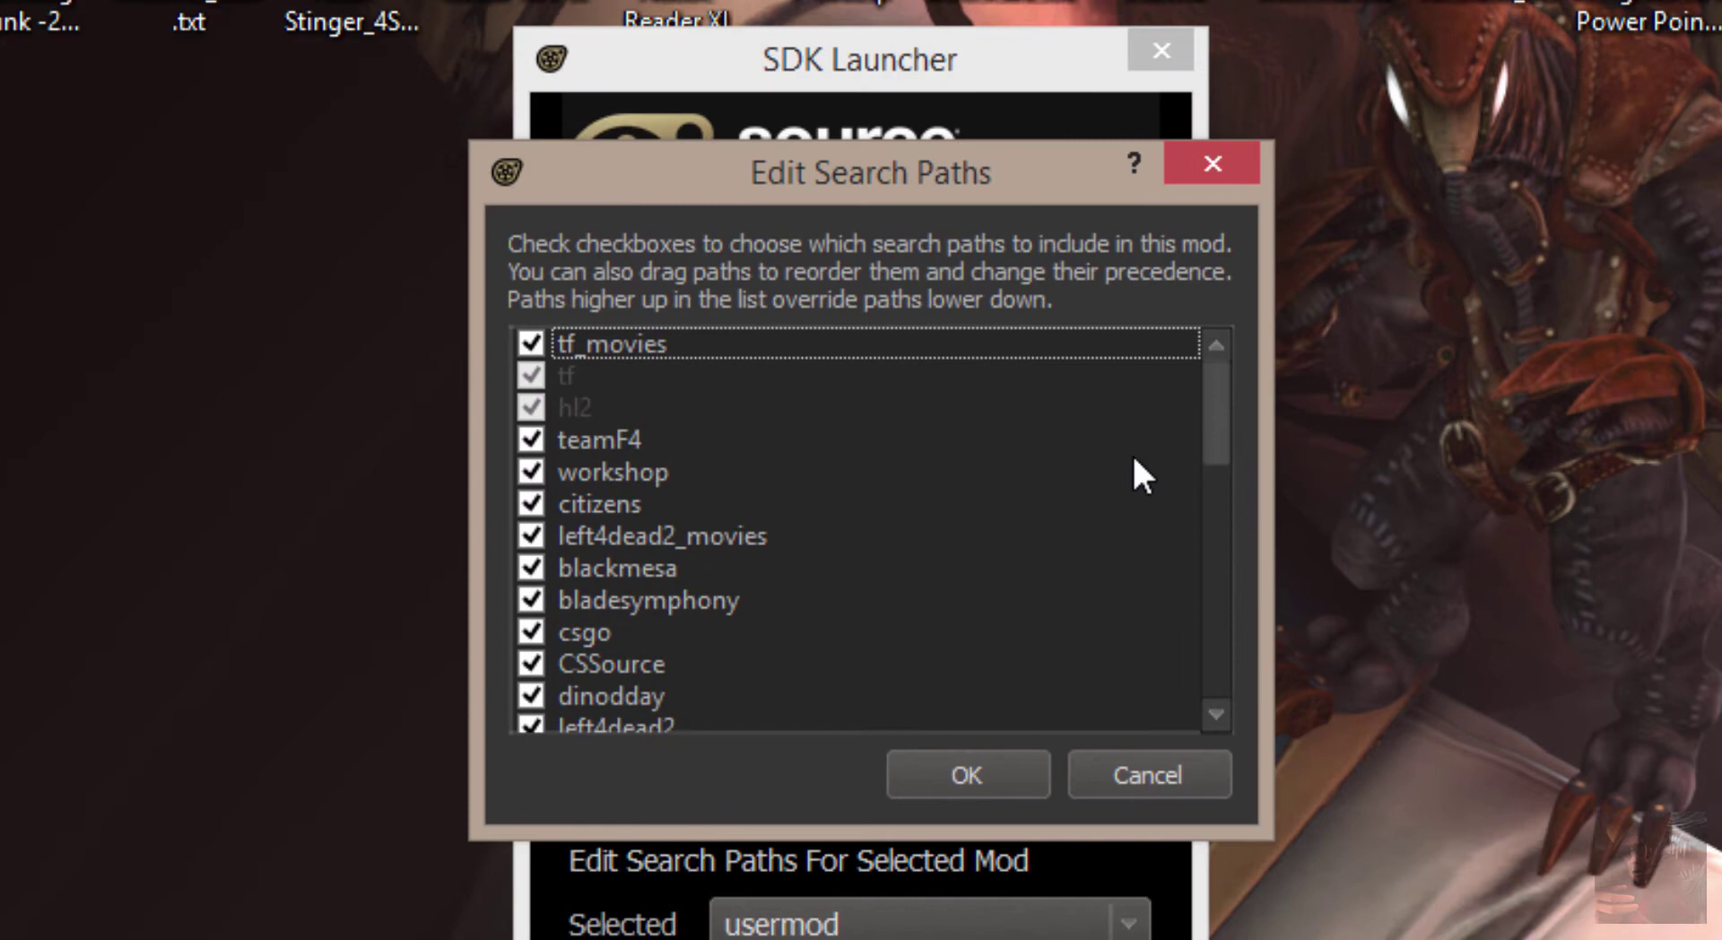
drag(1226, 400, 1212, 649)
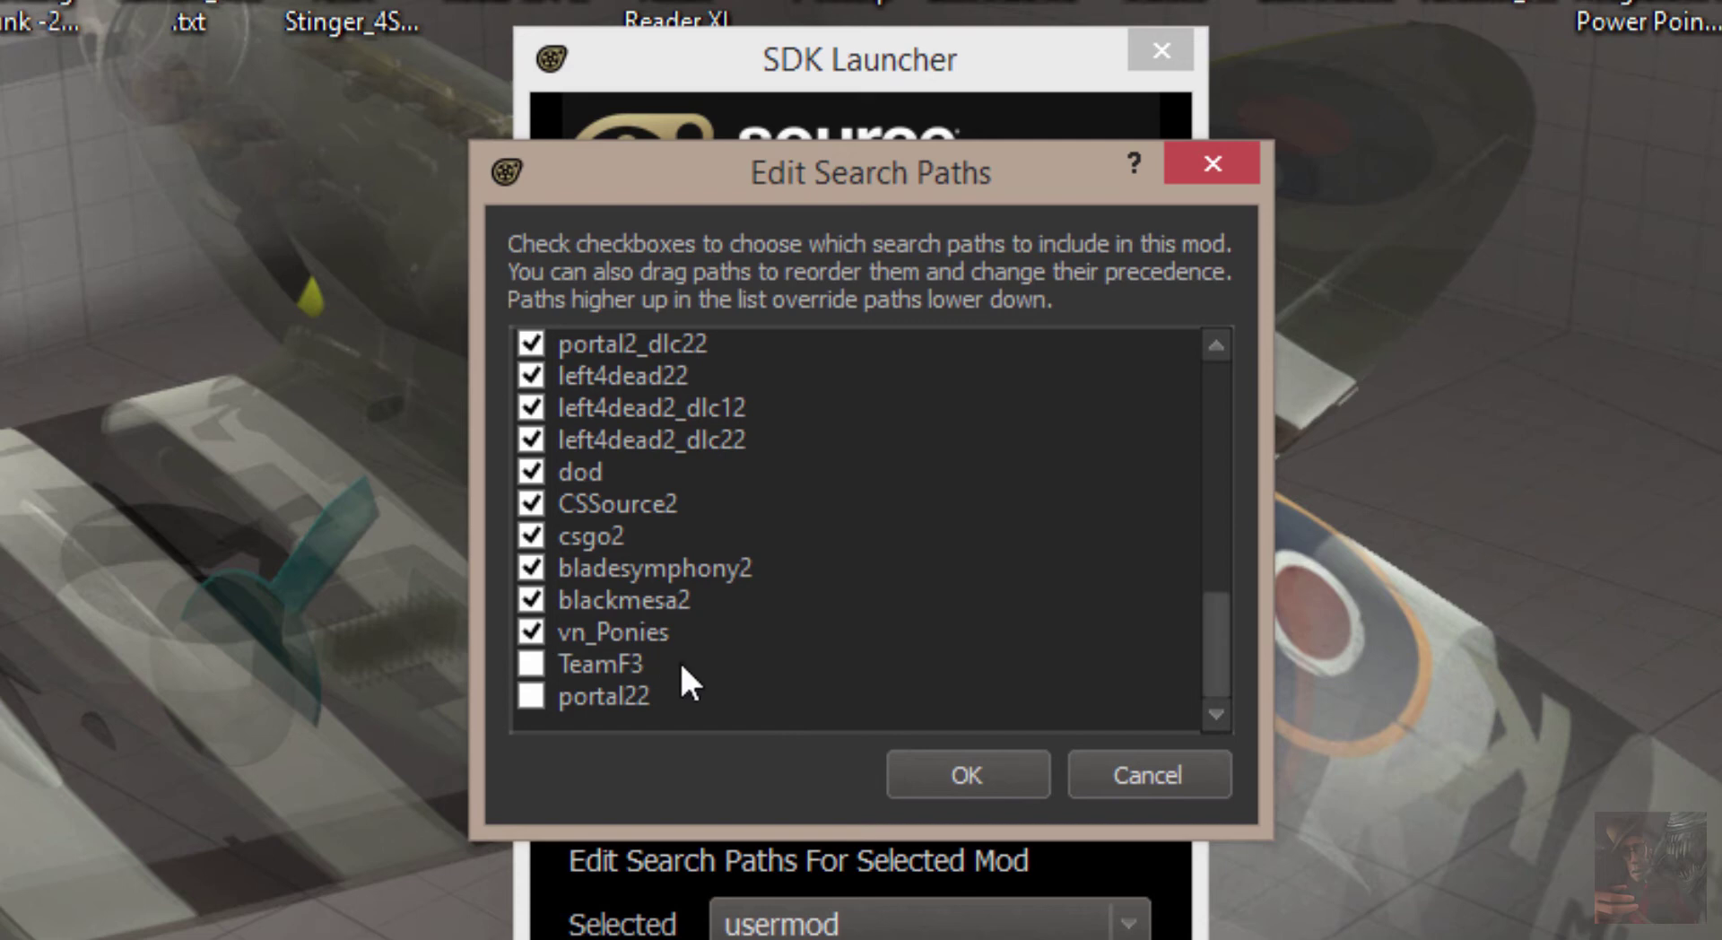
drag(601, 628, 643, 343)
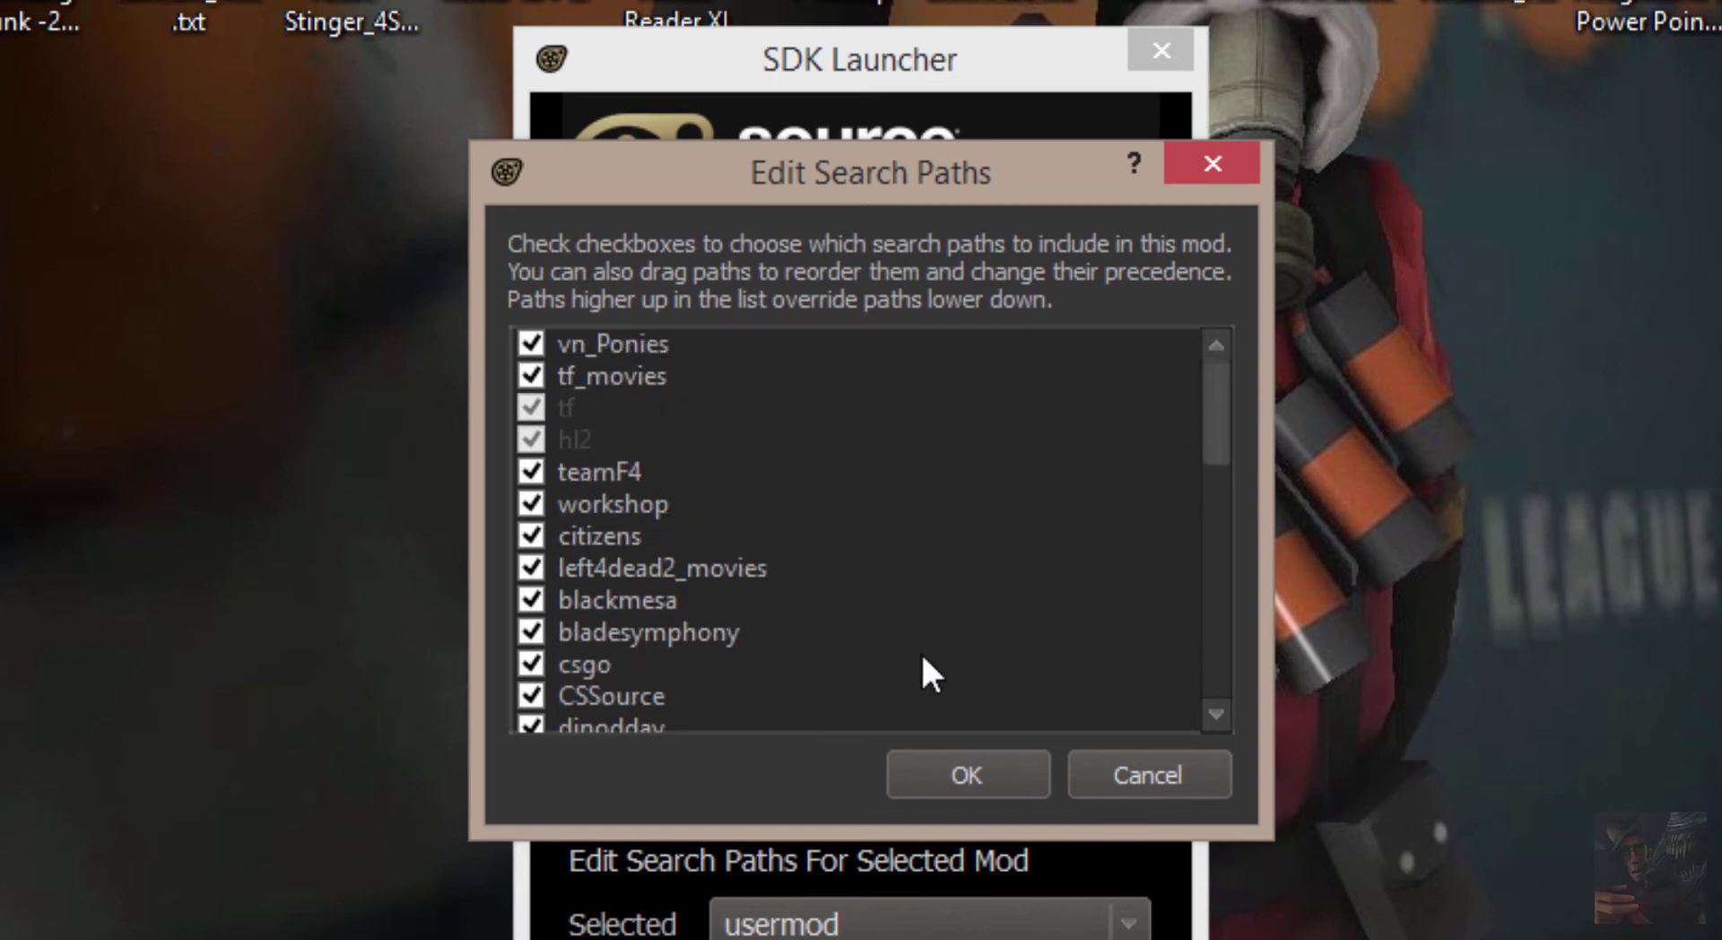
click(634, 341)
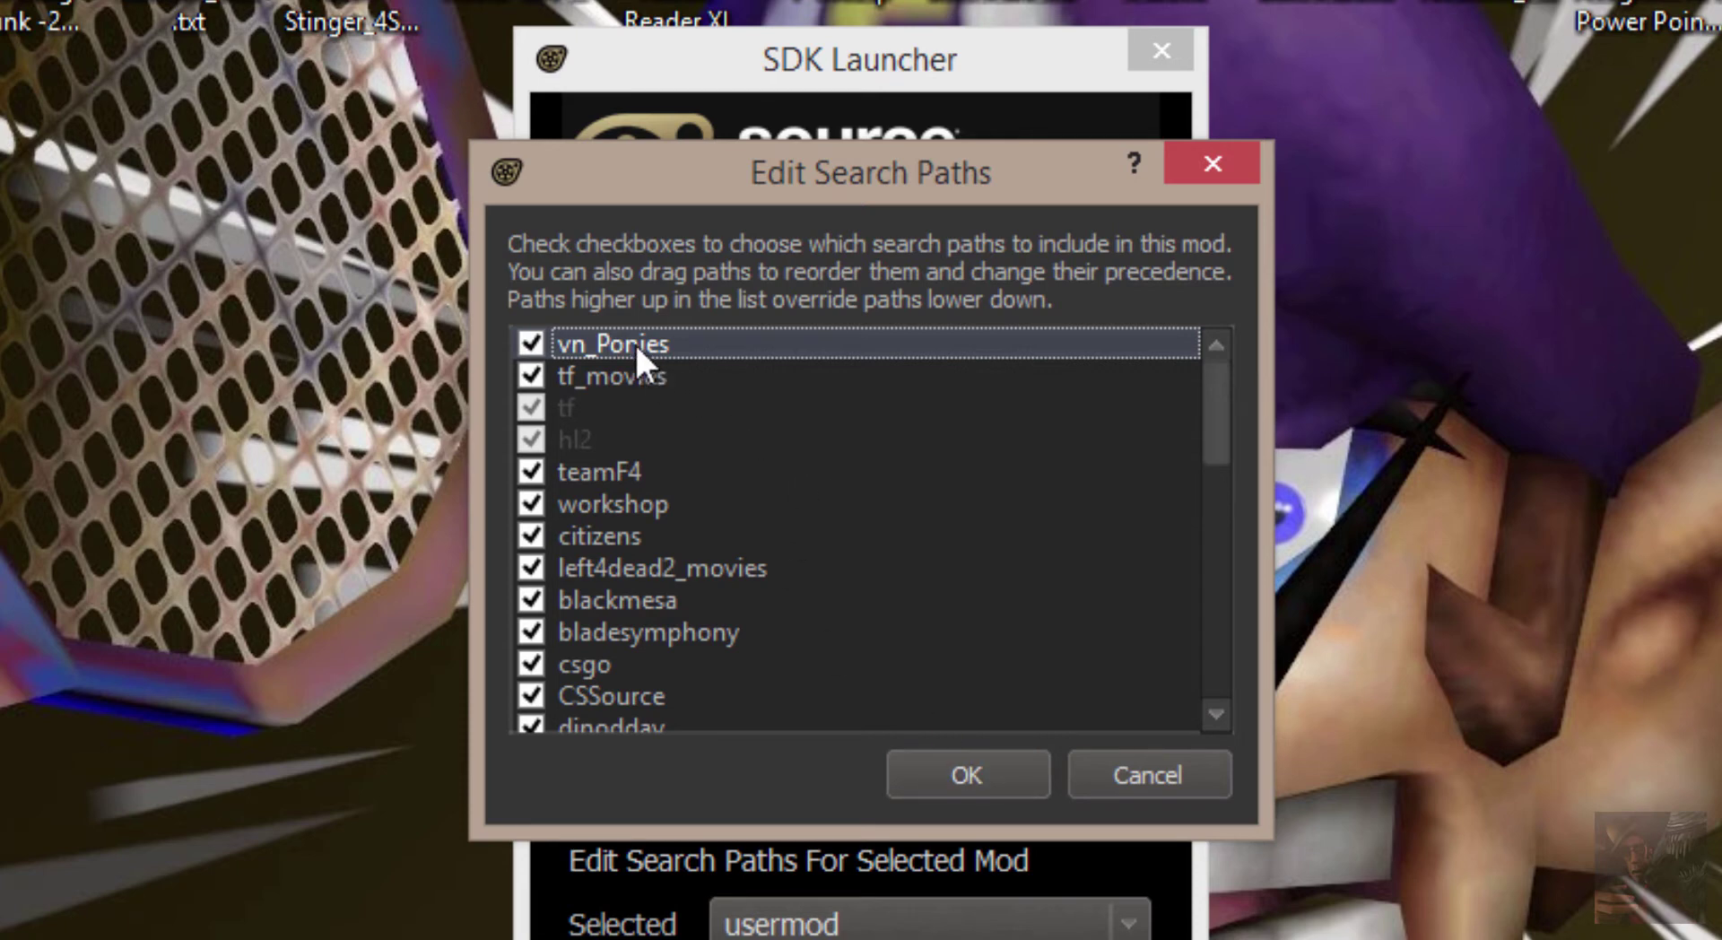
drag(633, 342, 536, 462)
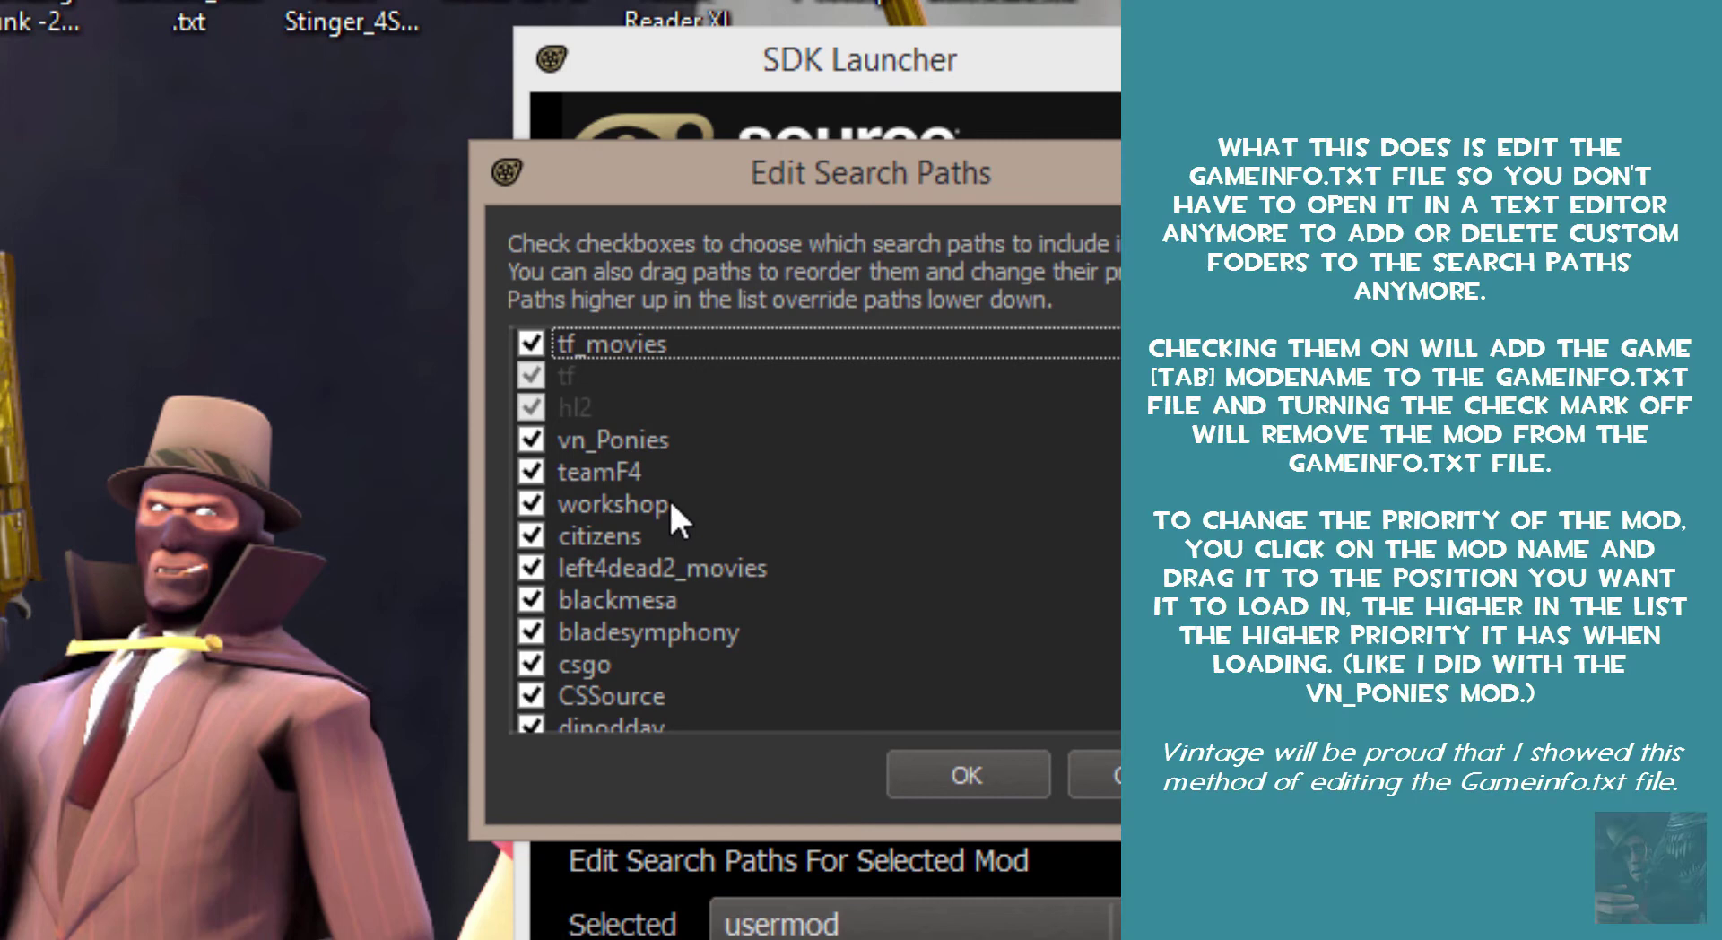
Step: Exclude the search paths from blackmesa2 up through portal2_dlc1, leaving TFWorkshop included
scroll(911, 538, down, 8)
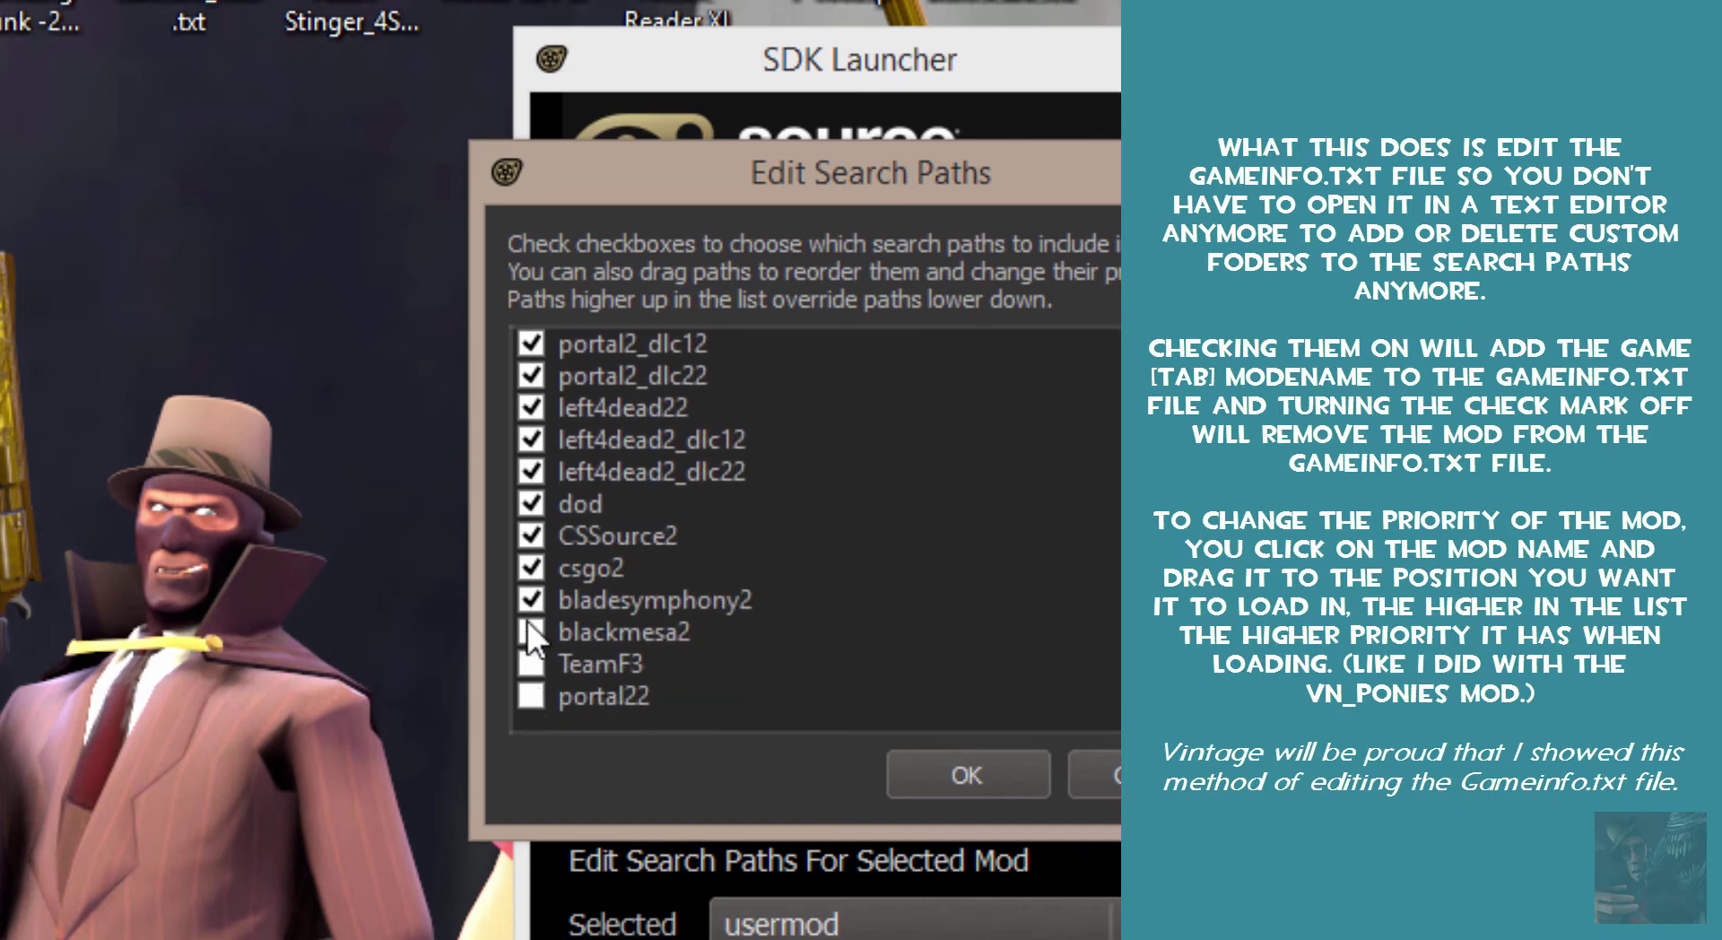
click(533, 594)
click(529, 569)
click(536, 529)
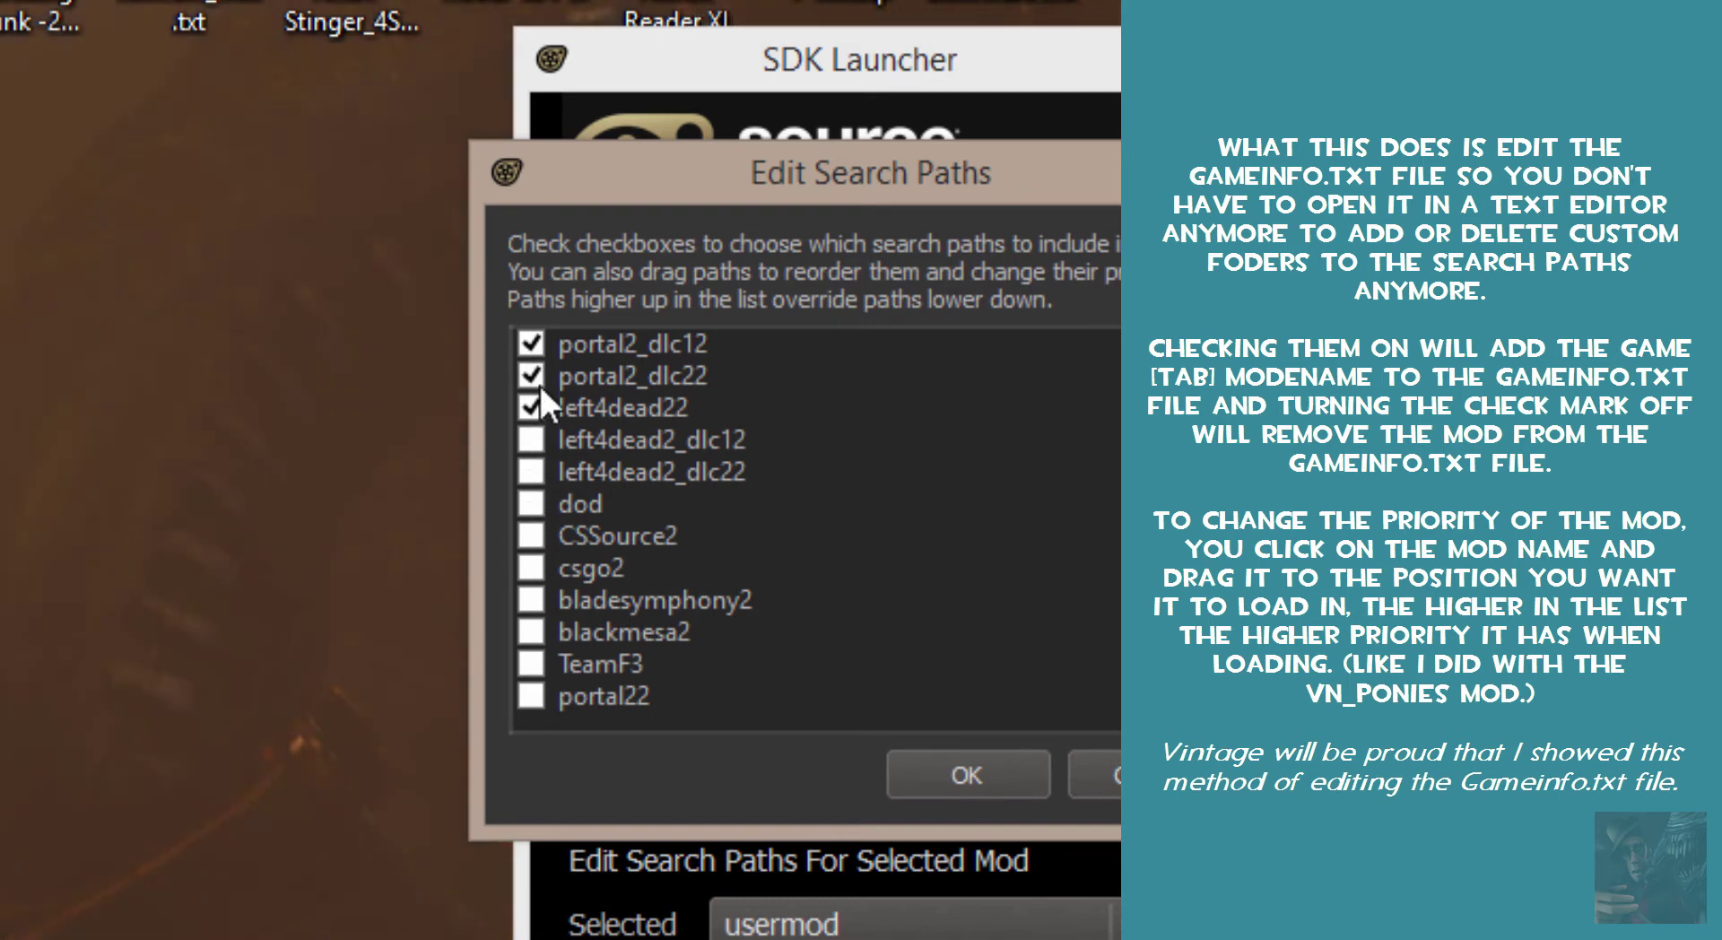
click(531, 344)
scroll(724, 517, up, 2)
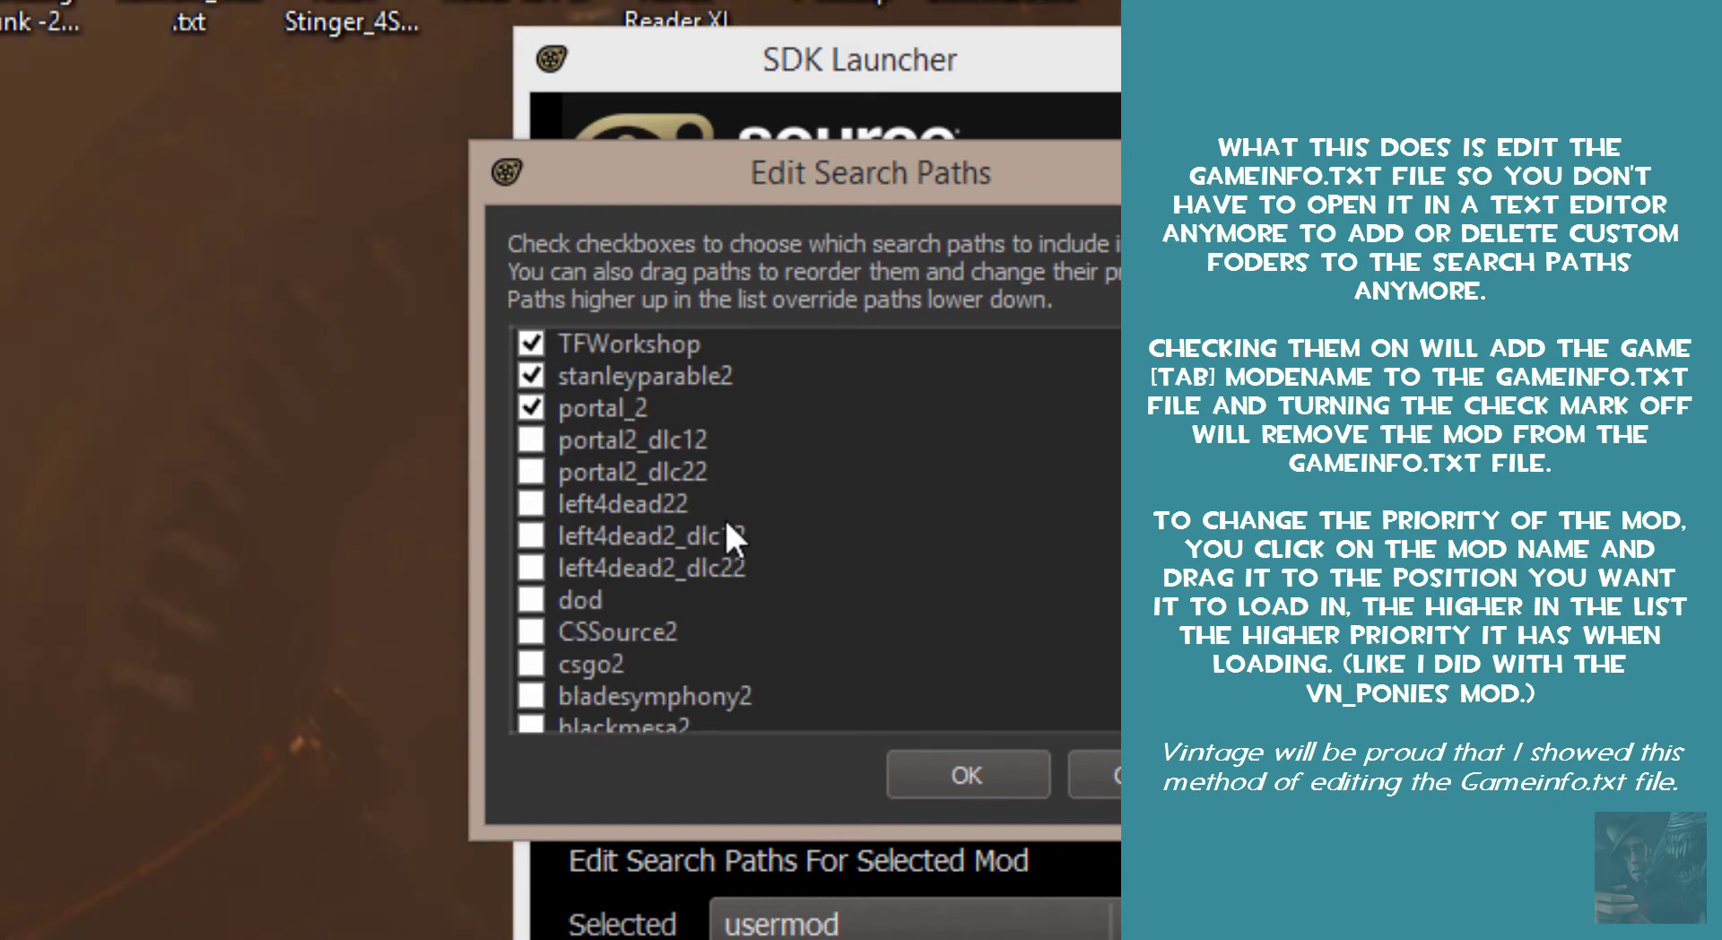
click(531, 504)
click(535, 439)
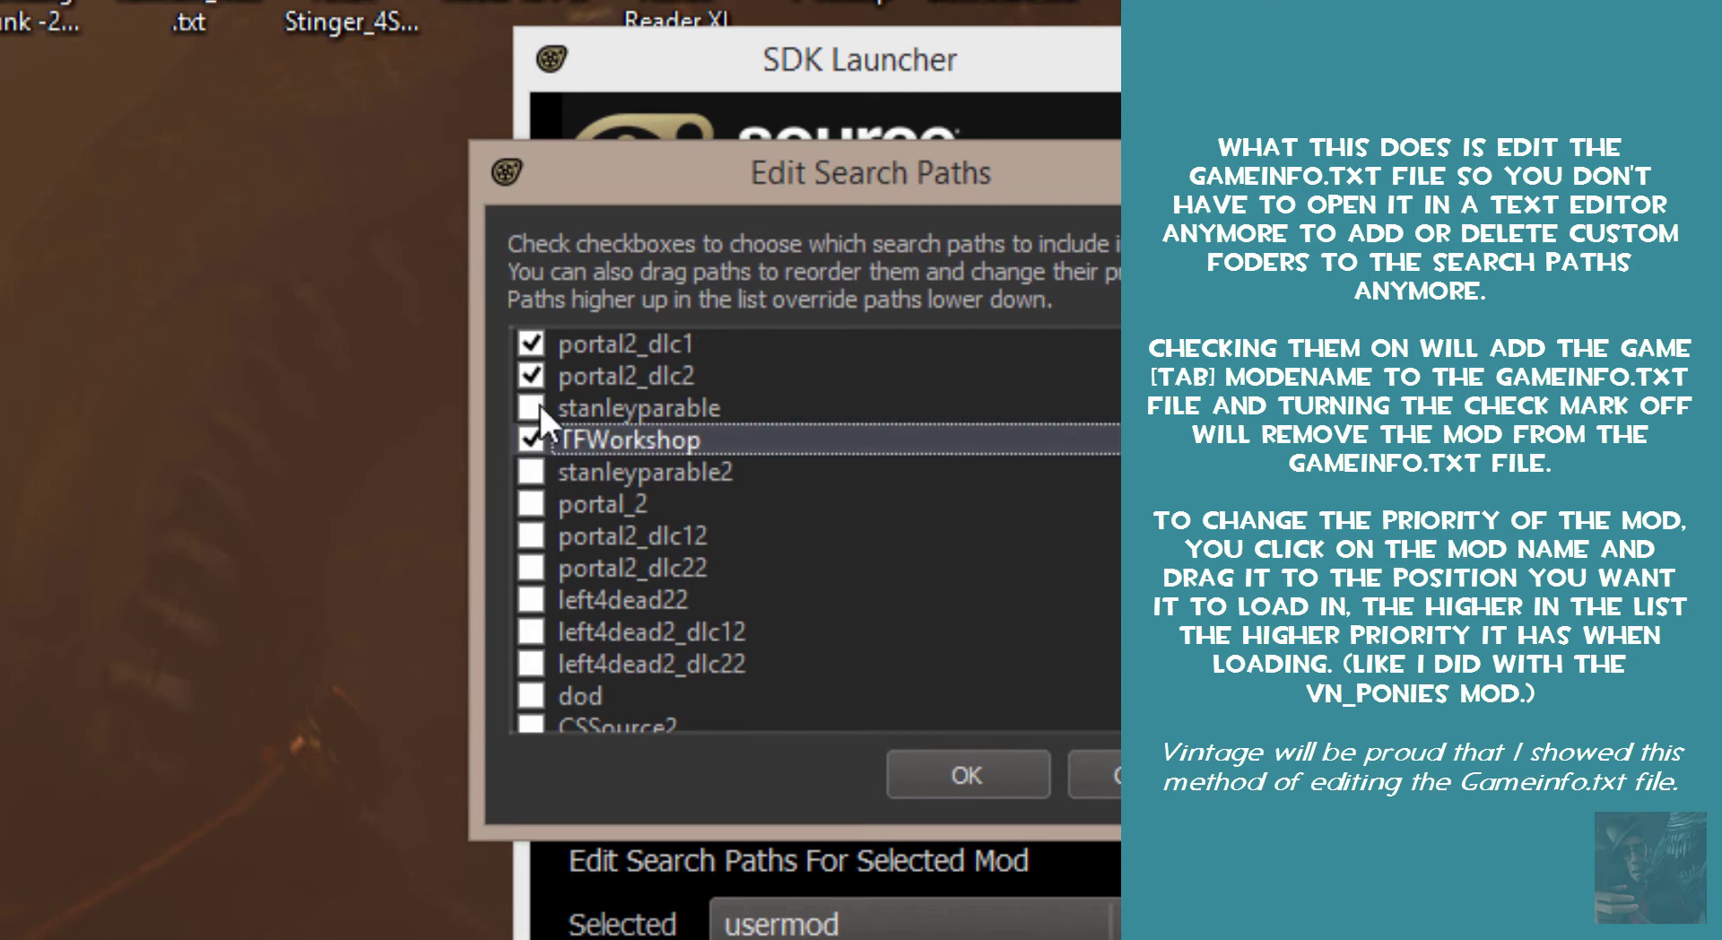
click(529, 369)
click(529, 345)
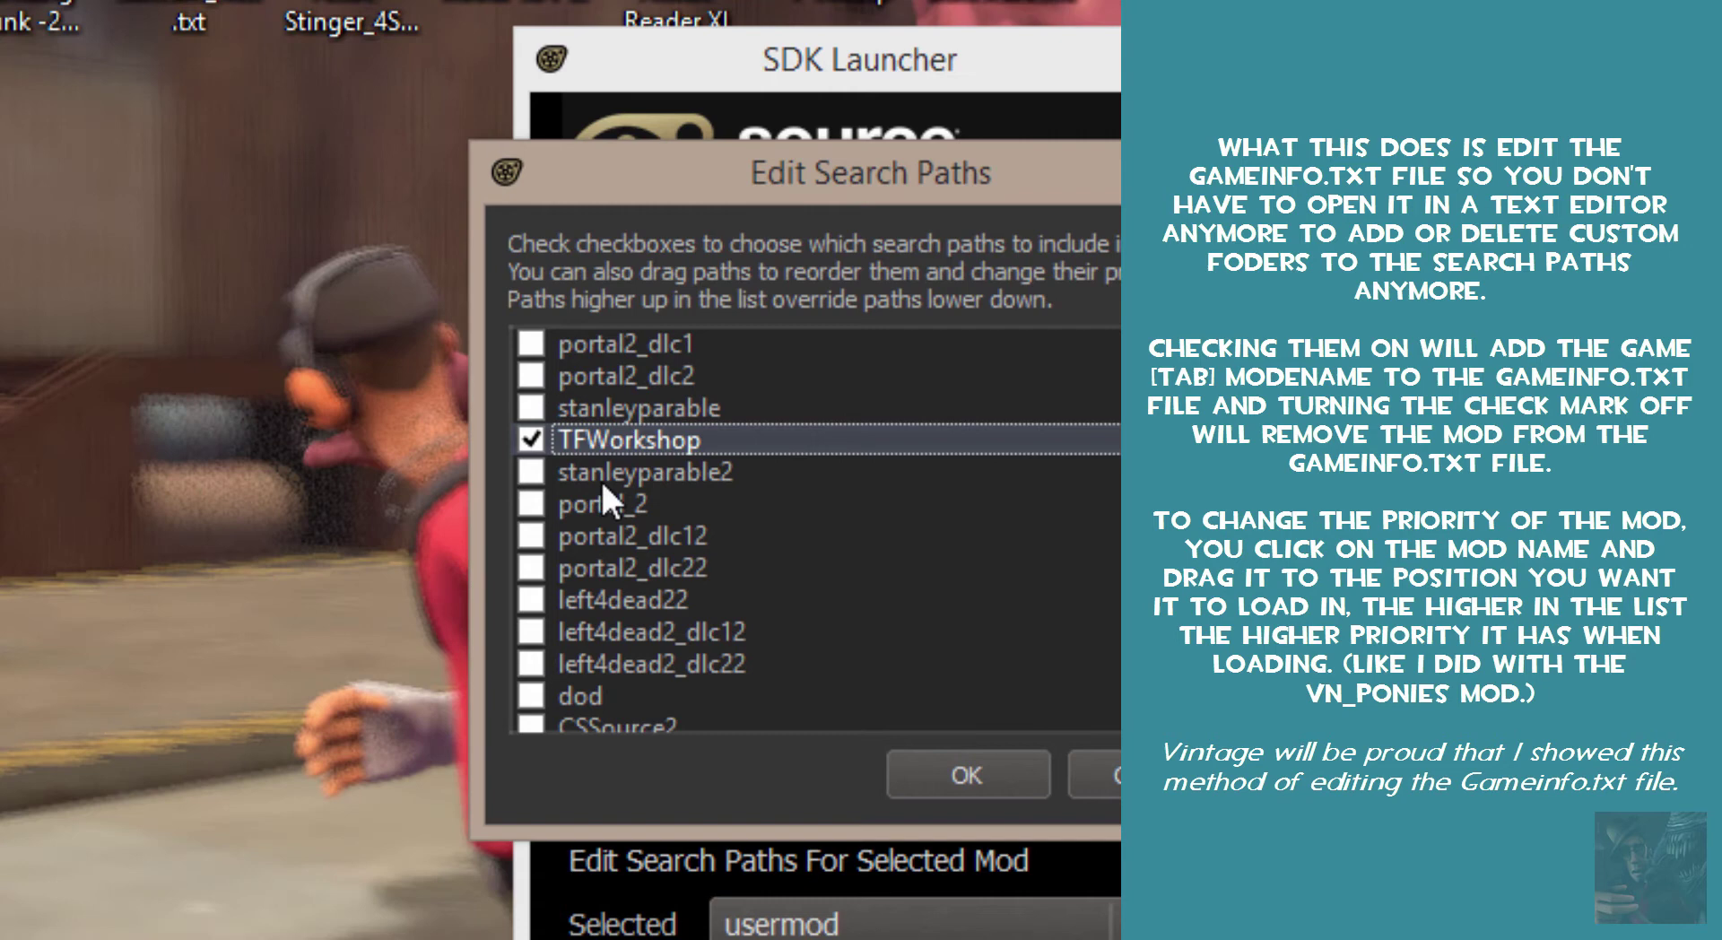
Step: Exclude the search paths from left4dead2_dlc2 up through citizens, leaving workshop, teamF4 and vn_Ponies included
scroll(600, 477, up, 2)
click(533, 498)
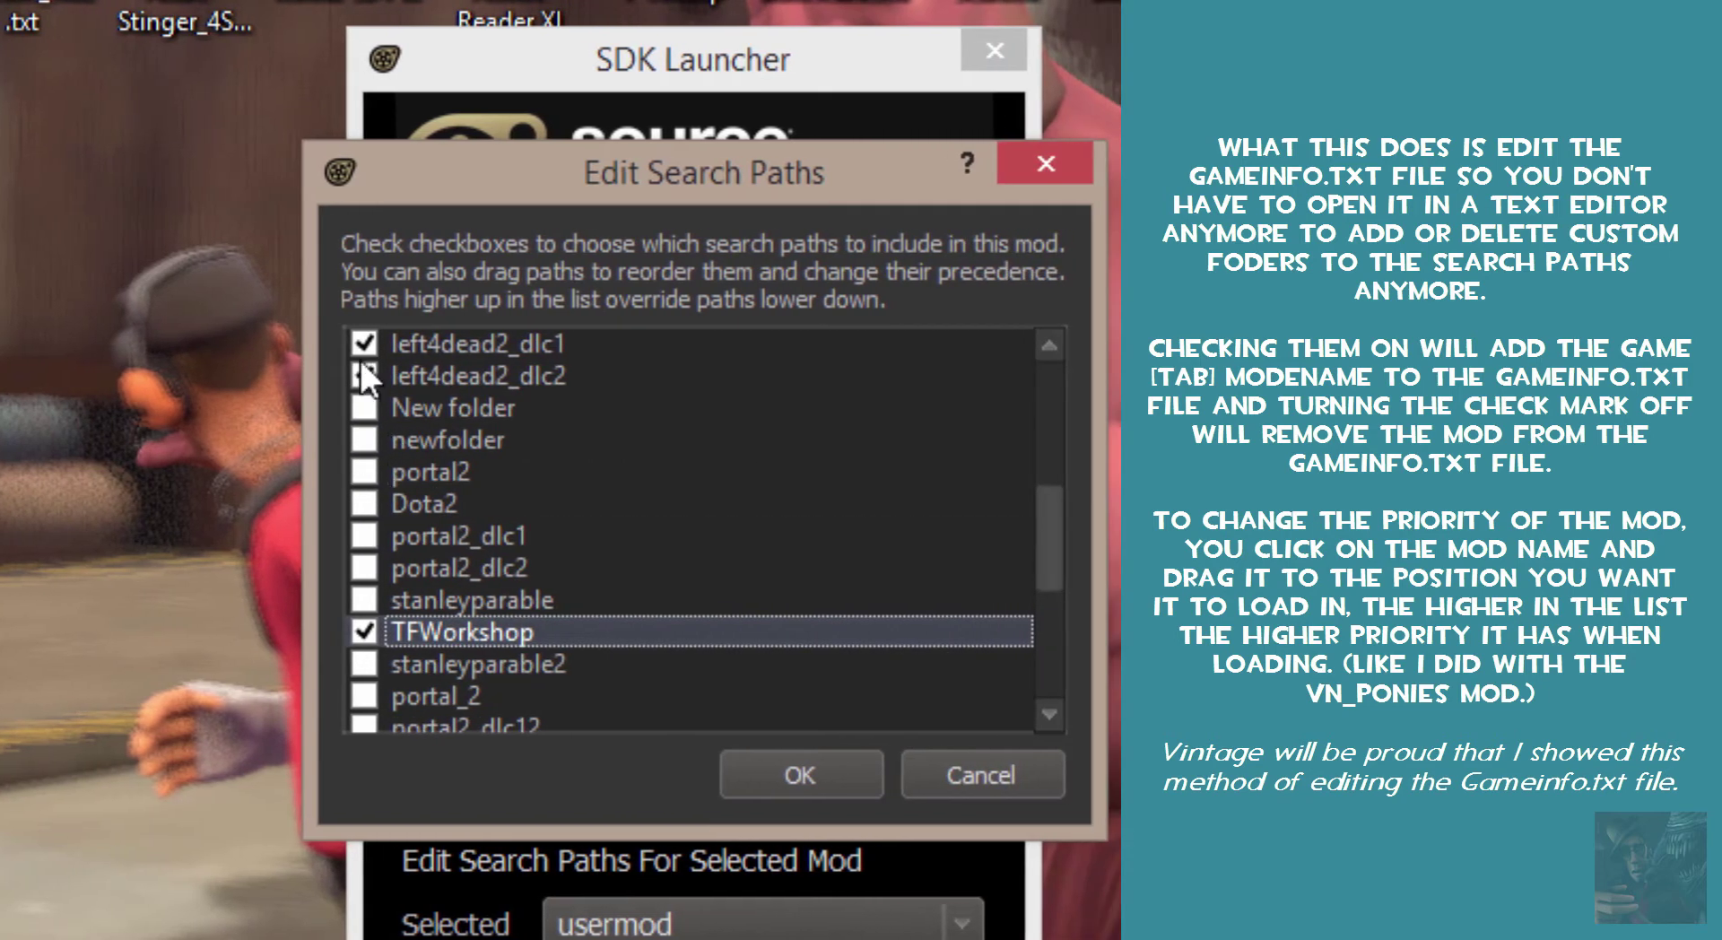
click(363, 365)
click(365, 343)
scroll(439, 485, up, 2)
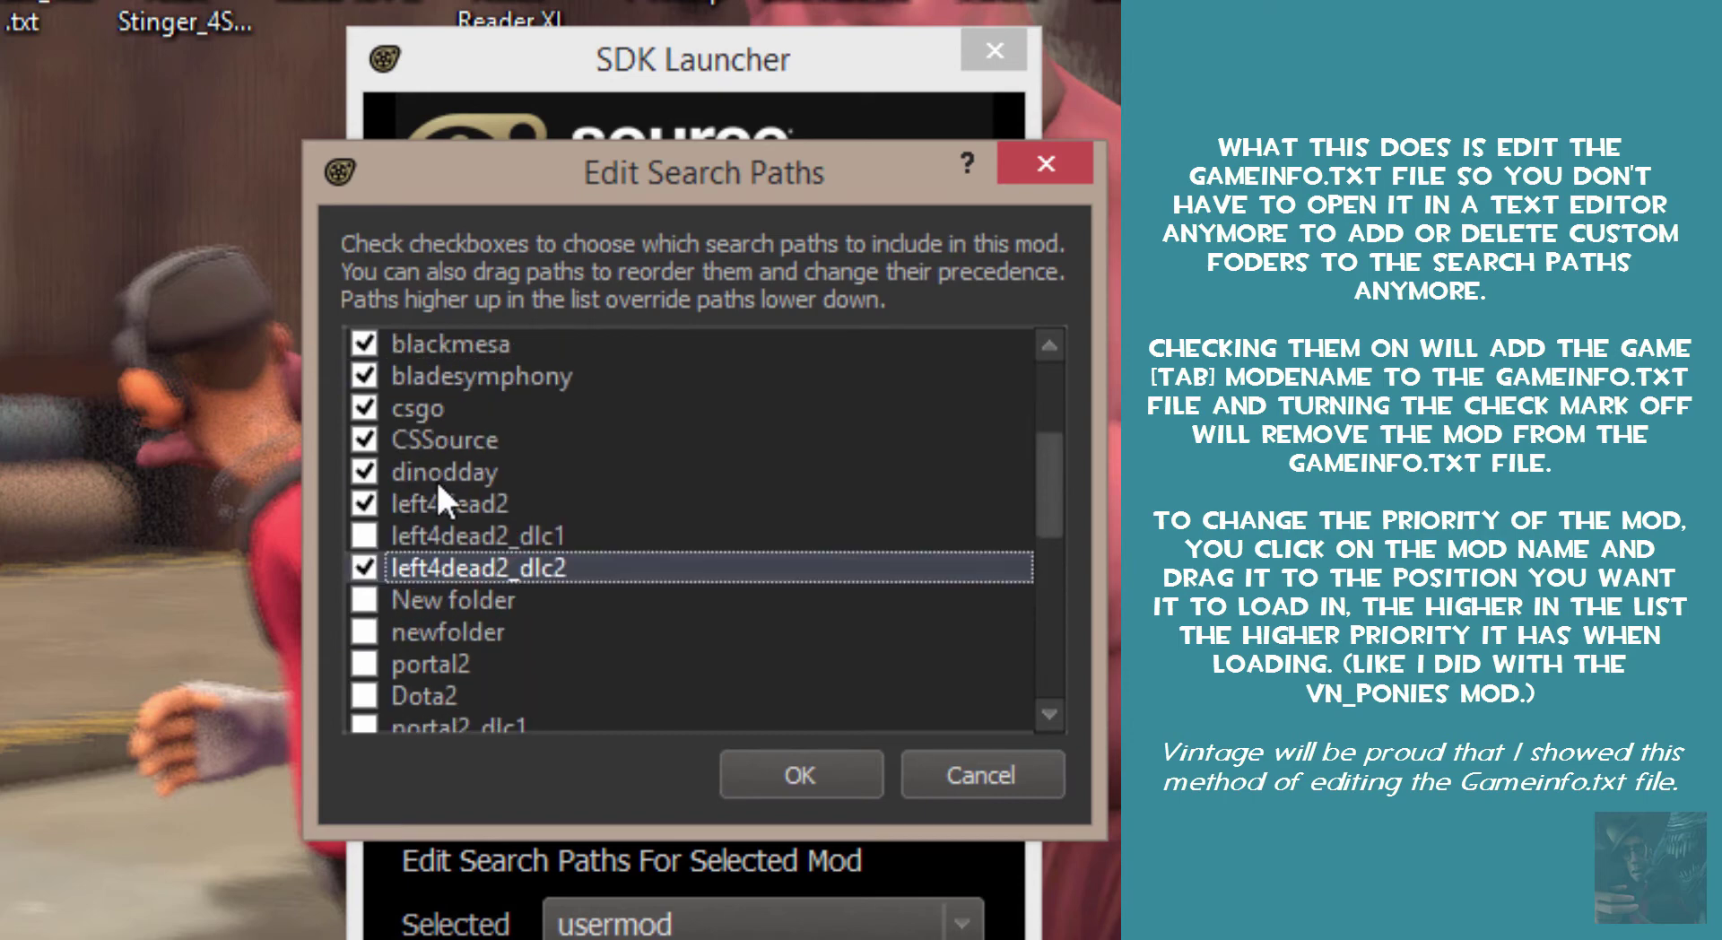
click(365, 466)
click(357, 501)
click(358, 439)
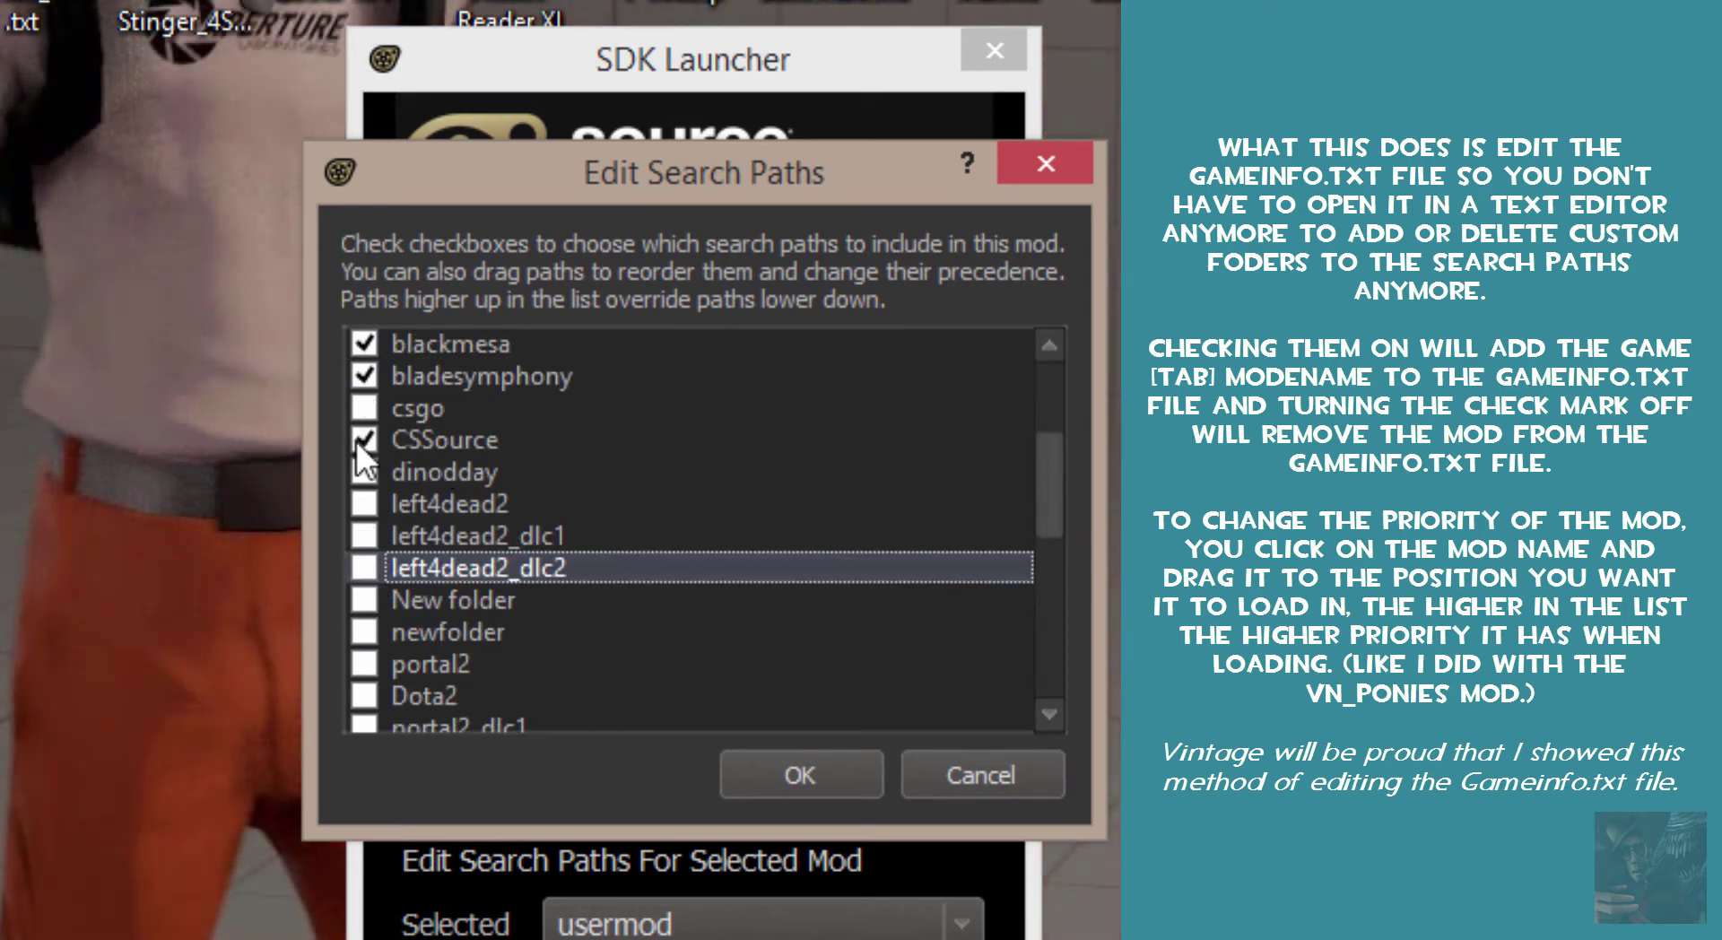
click(366, 348)
scroll(415, 470, up, 2)
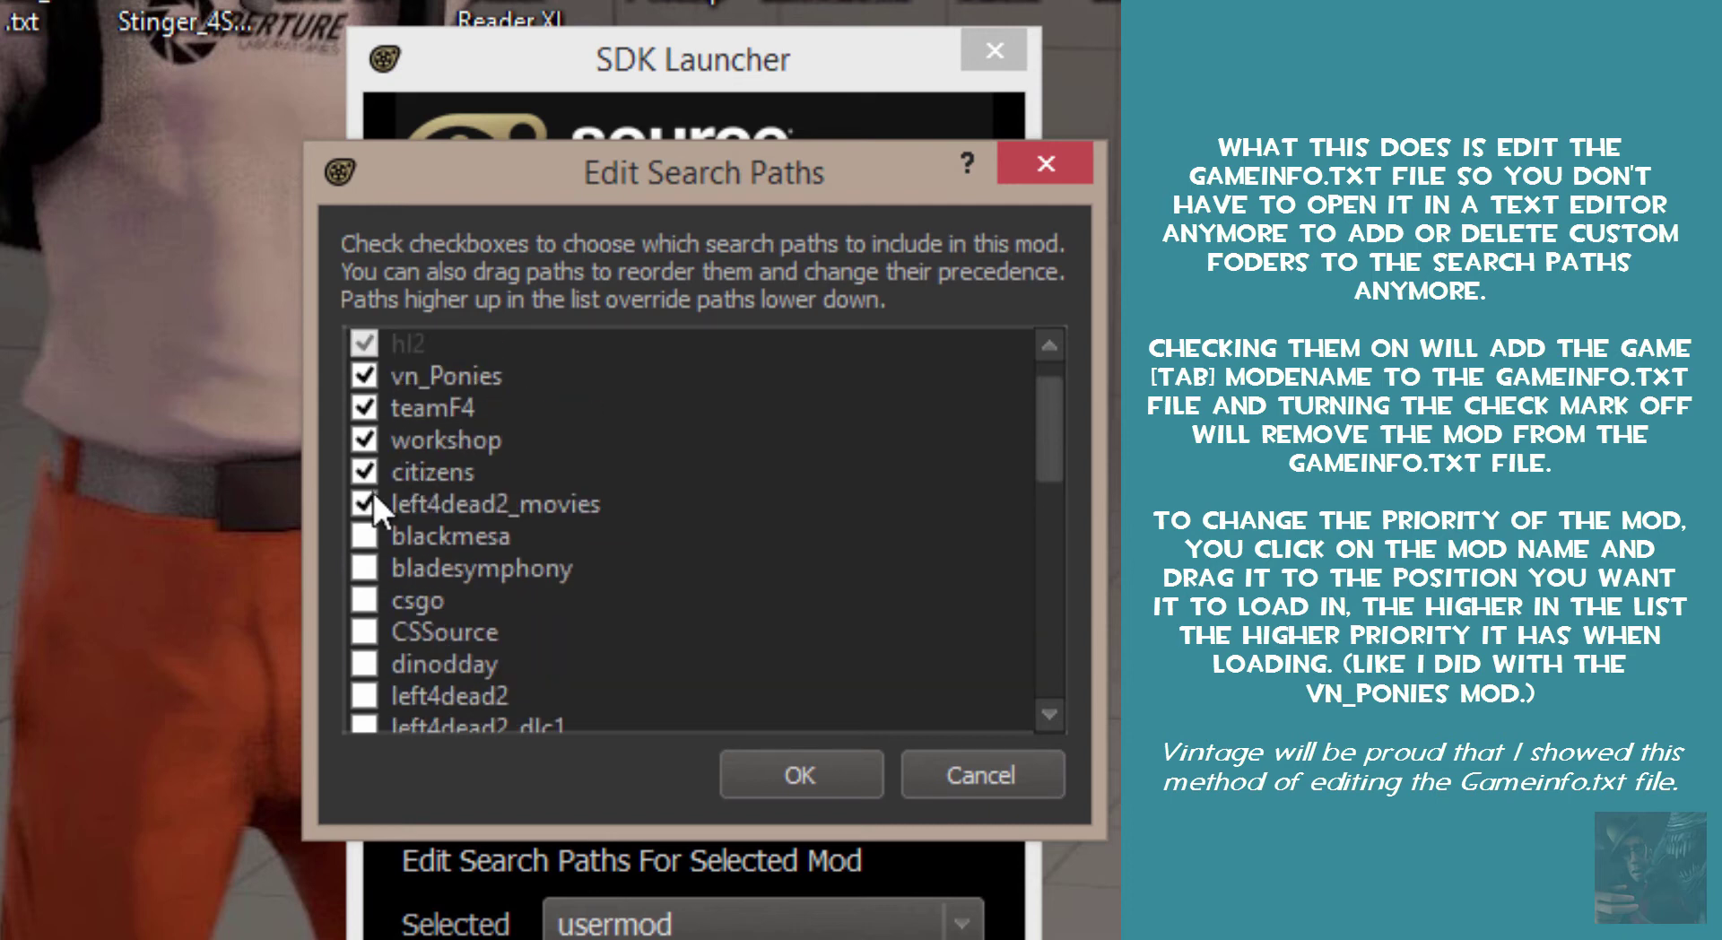
click(366, 502)
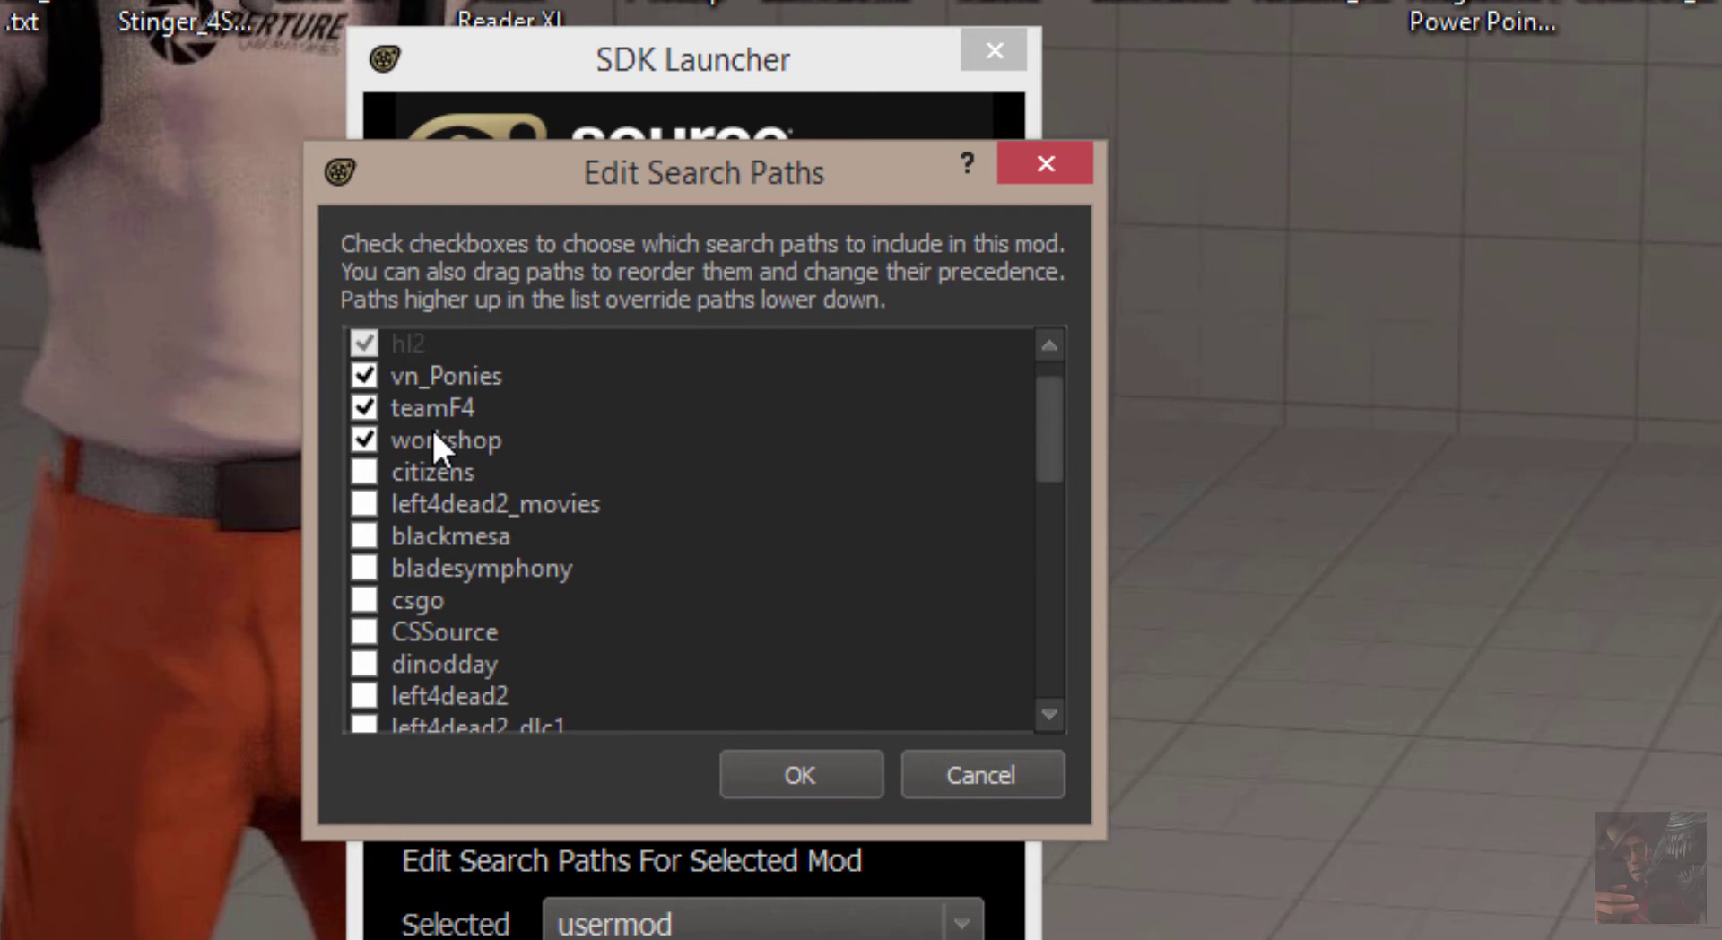
Step: Make sure vn_Ponies is included directly below hl2 and save the usermod search paths
scroll(492, 420, up, 1)
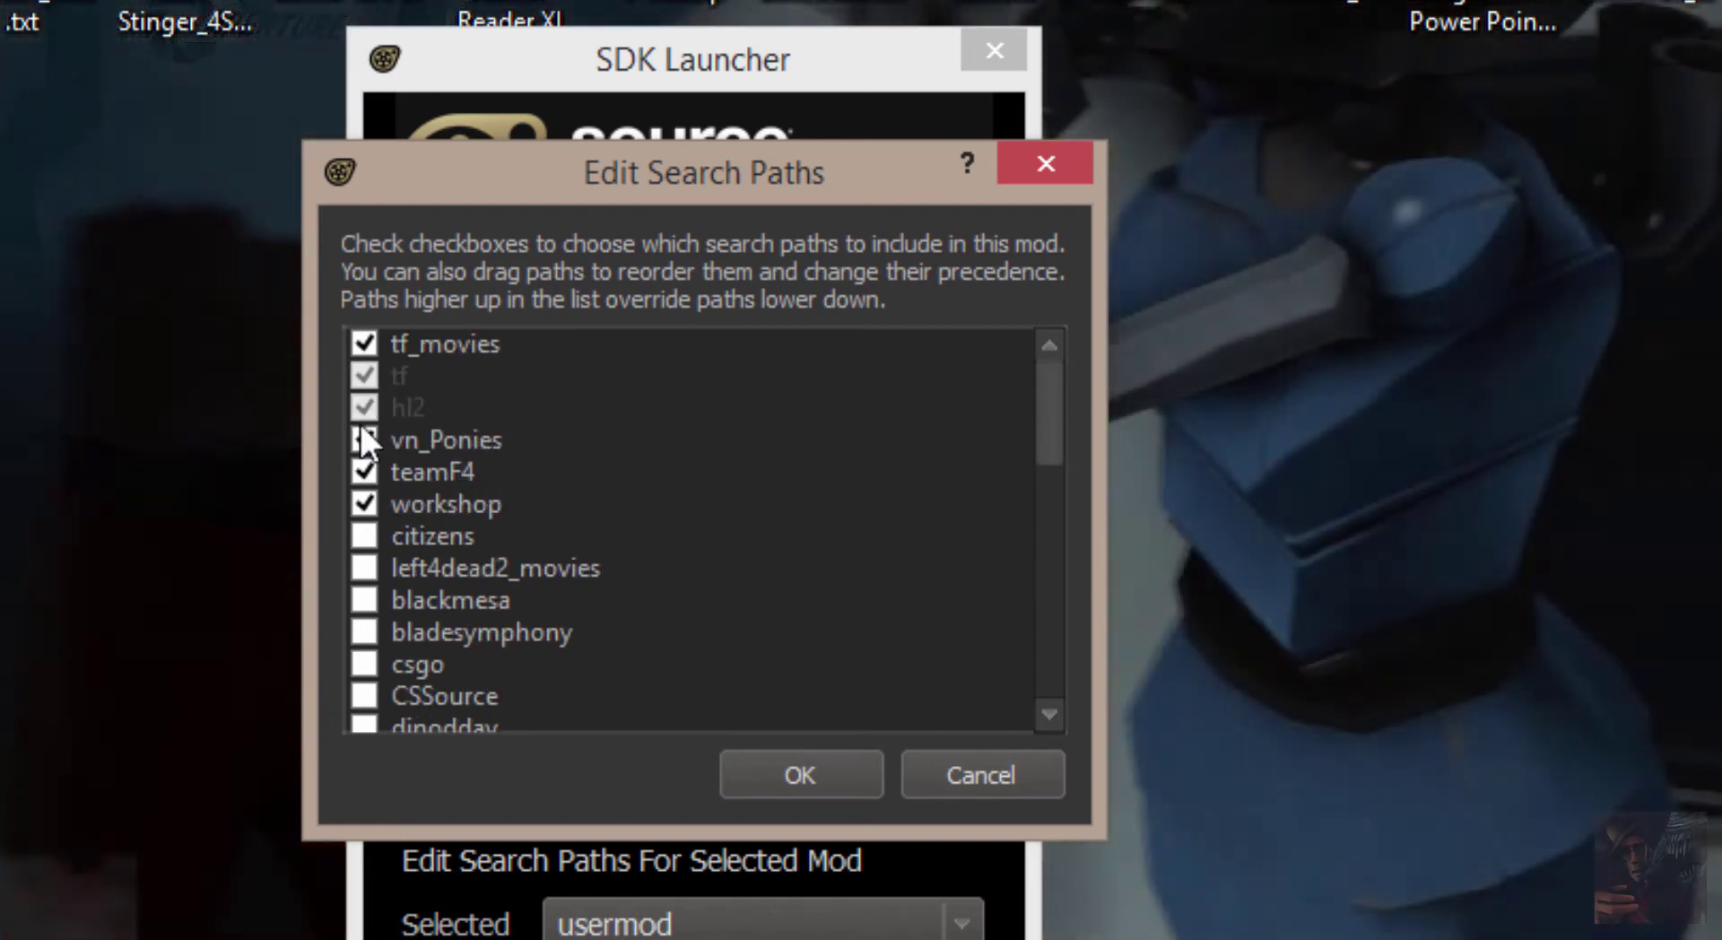
click(365, 439)
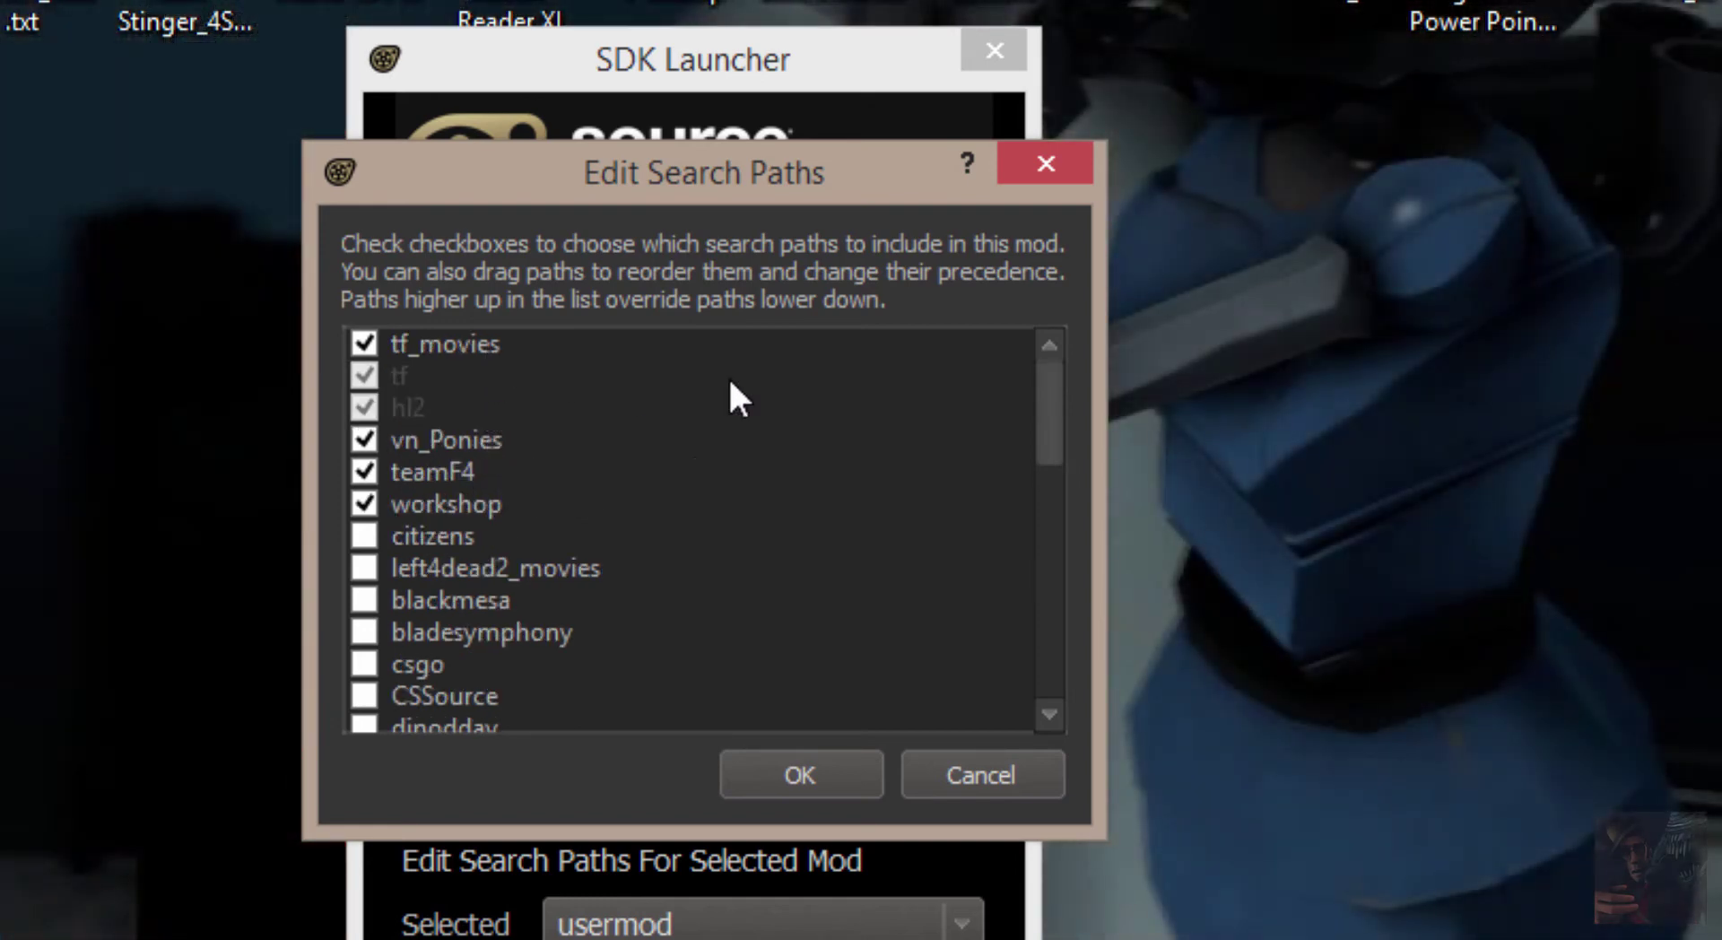
click(767, 773)
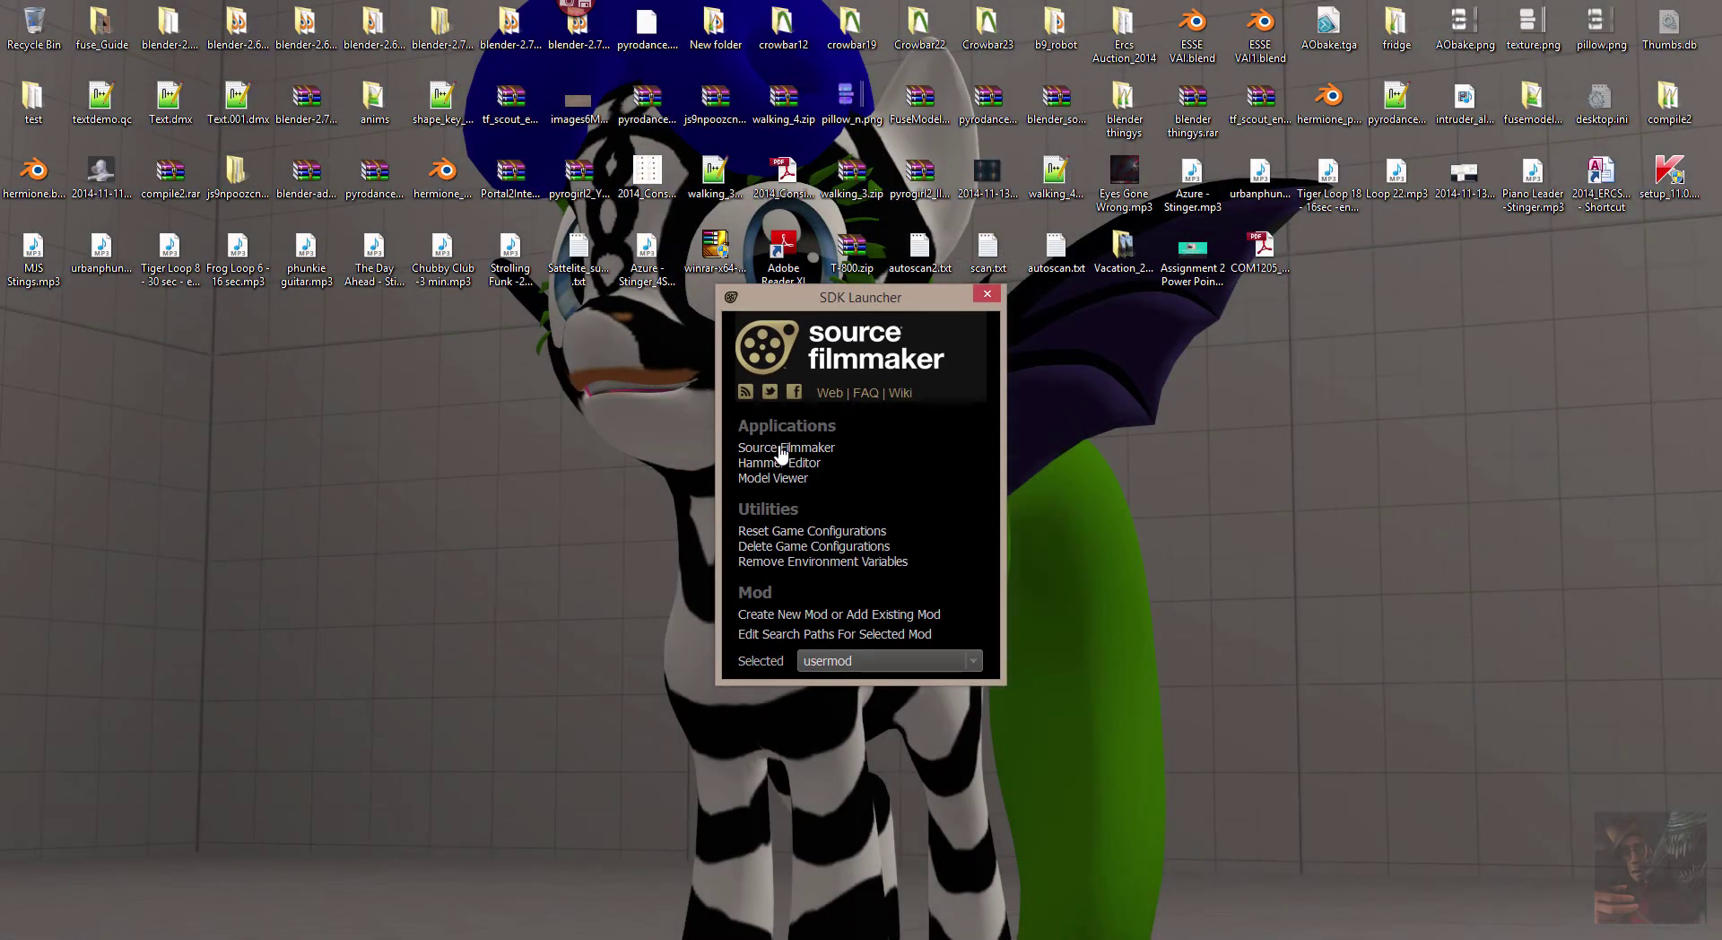
Step: Start Source Filmmaker from the SDK Launcher and create a new session named session1 at 24 fps
click(781, 448)
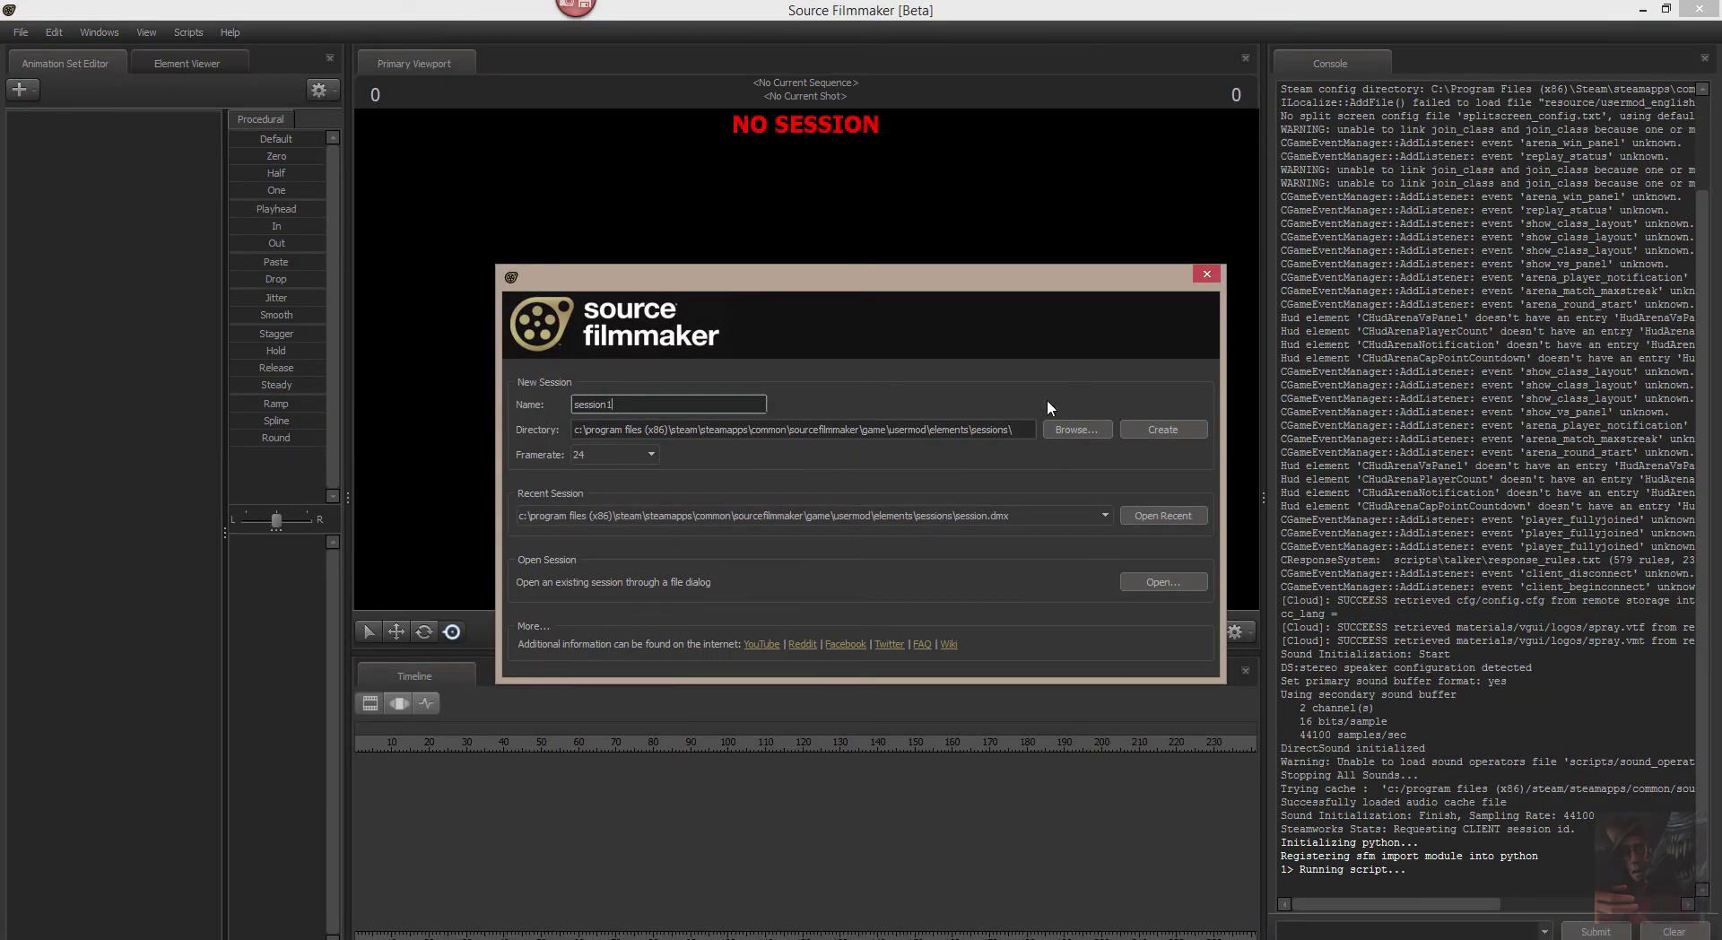
click(1179, 428)
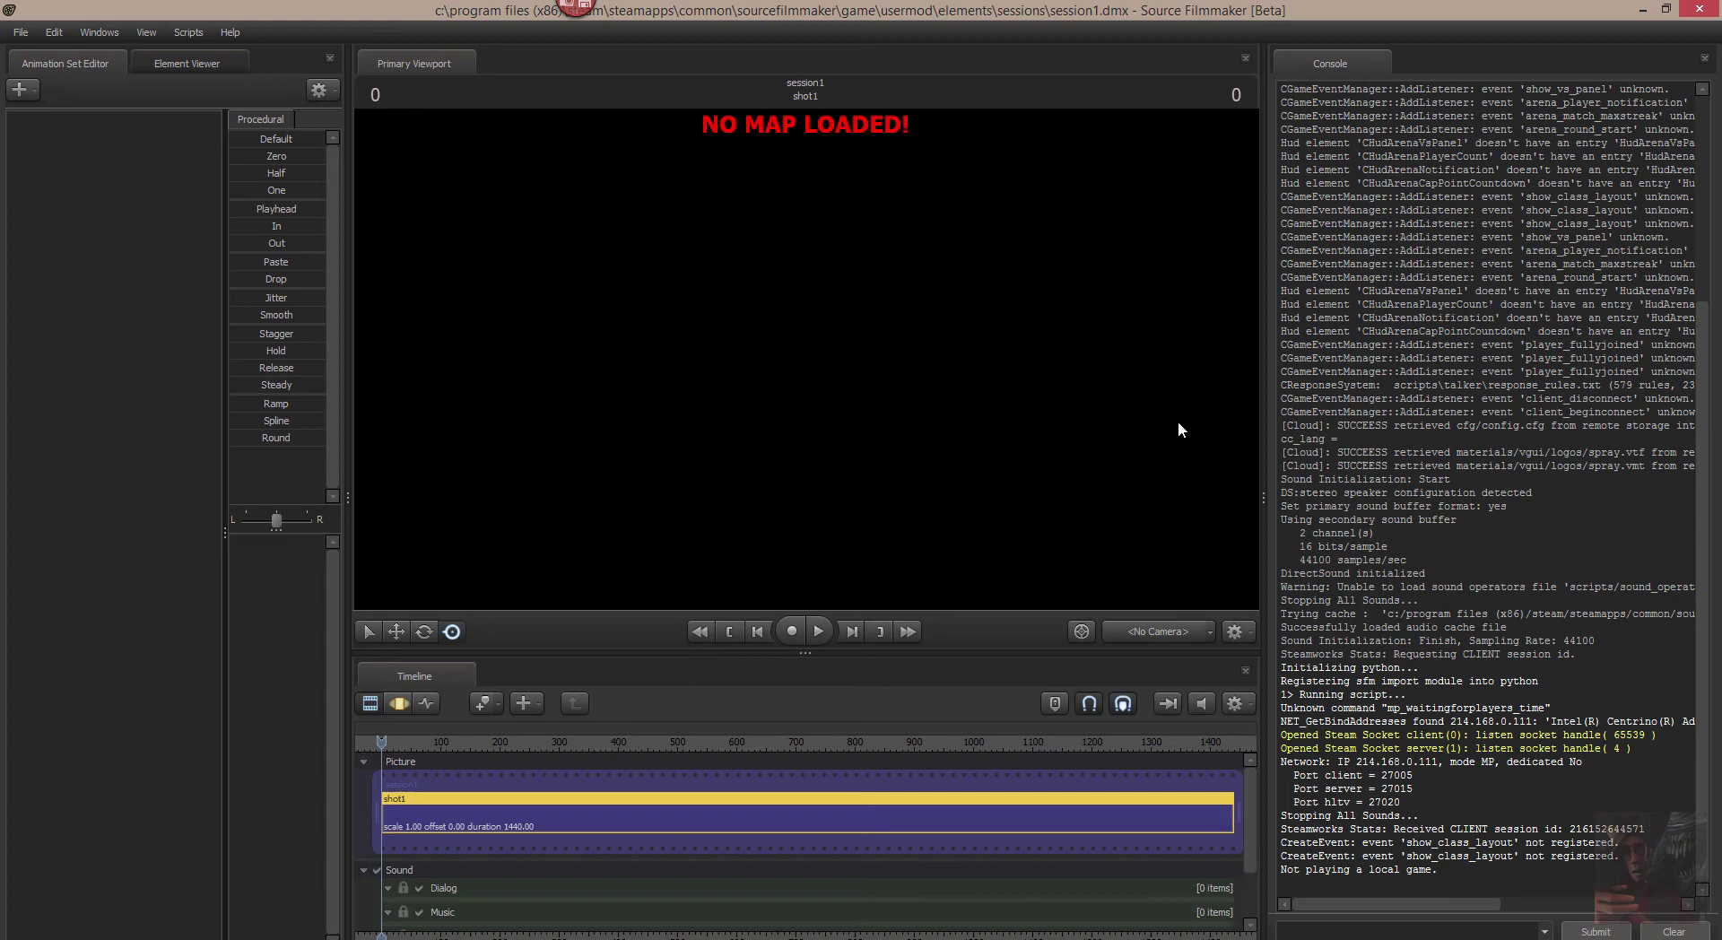
Step: Load the map cp_5gorge.bsp from the tf mod into the session
right_click(837, 394)
click(889, 551)
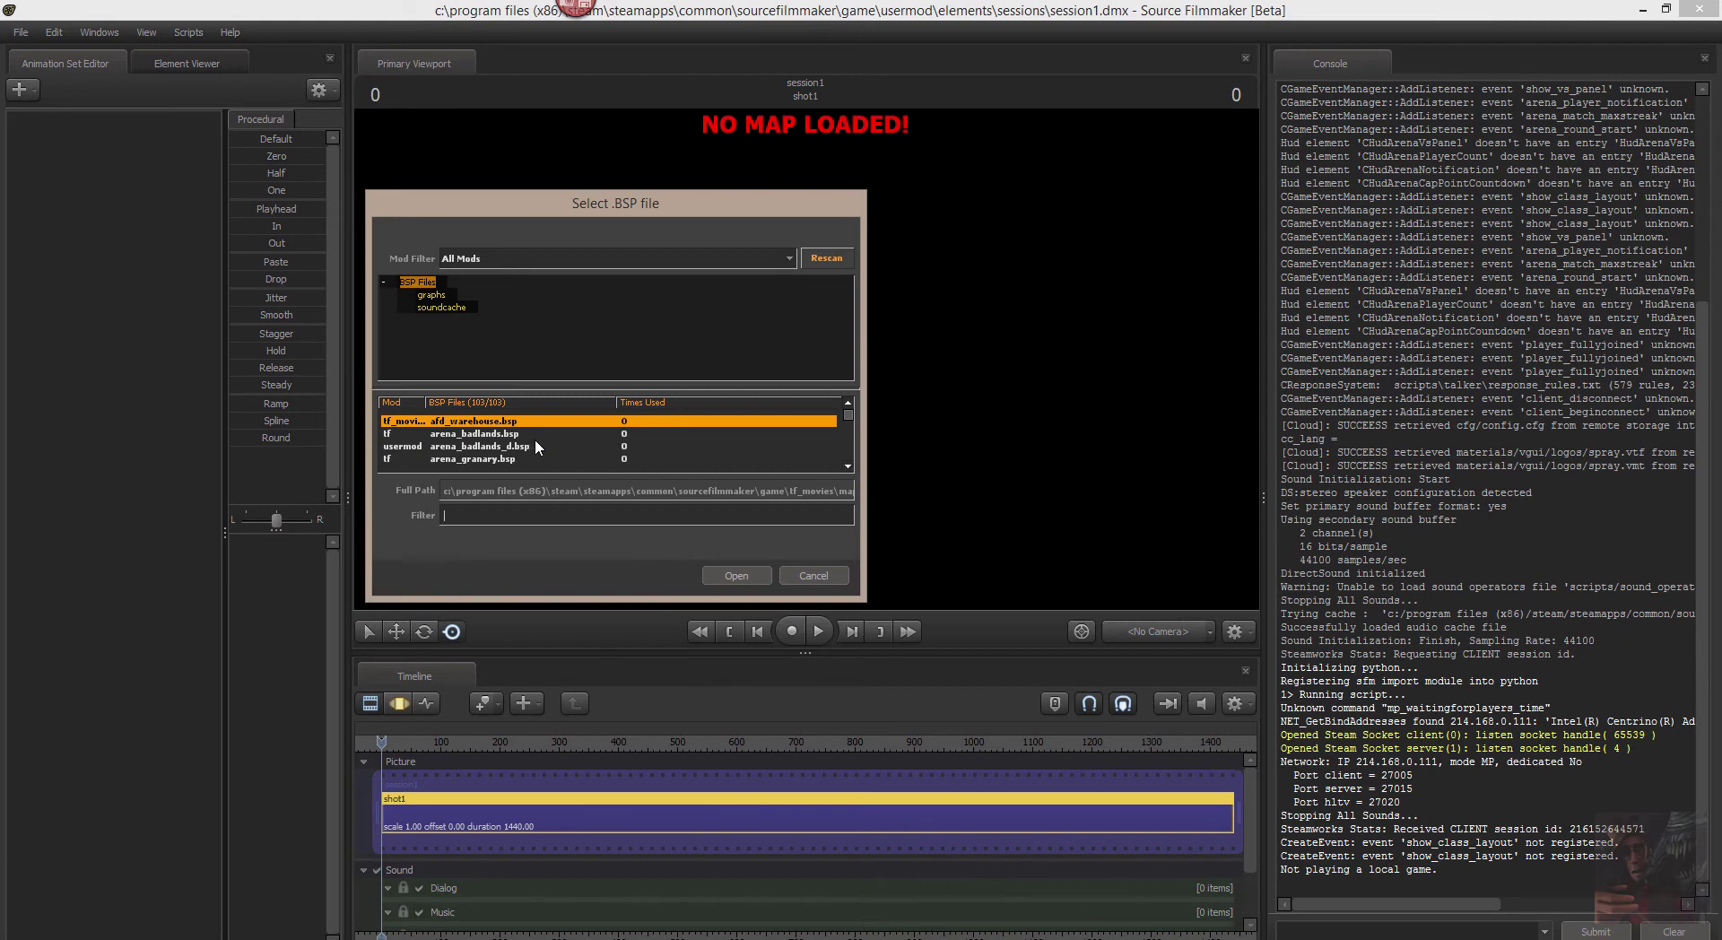
scroll(534, 439, down, 3)
scroll(537, 447, down, 4)
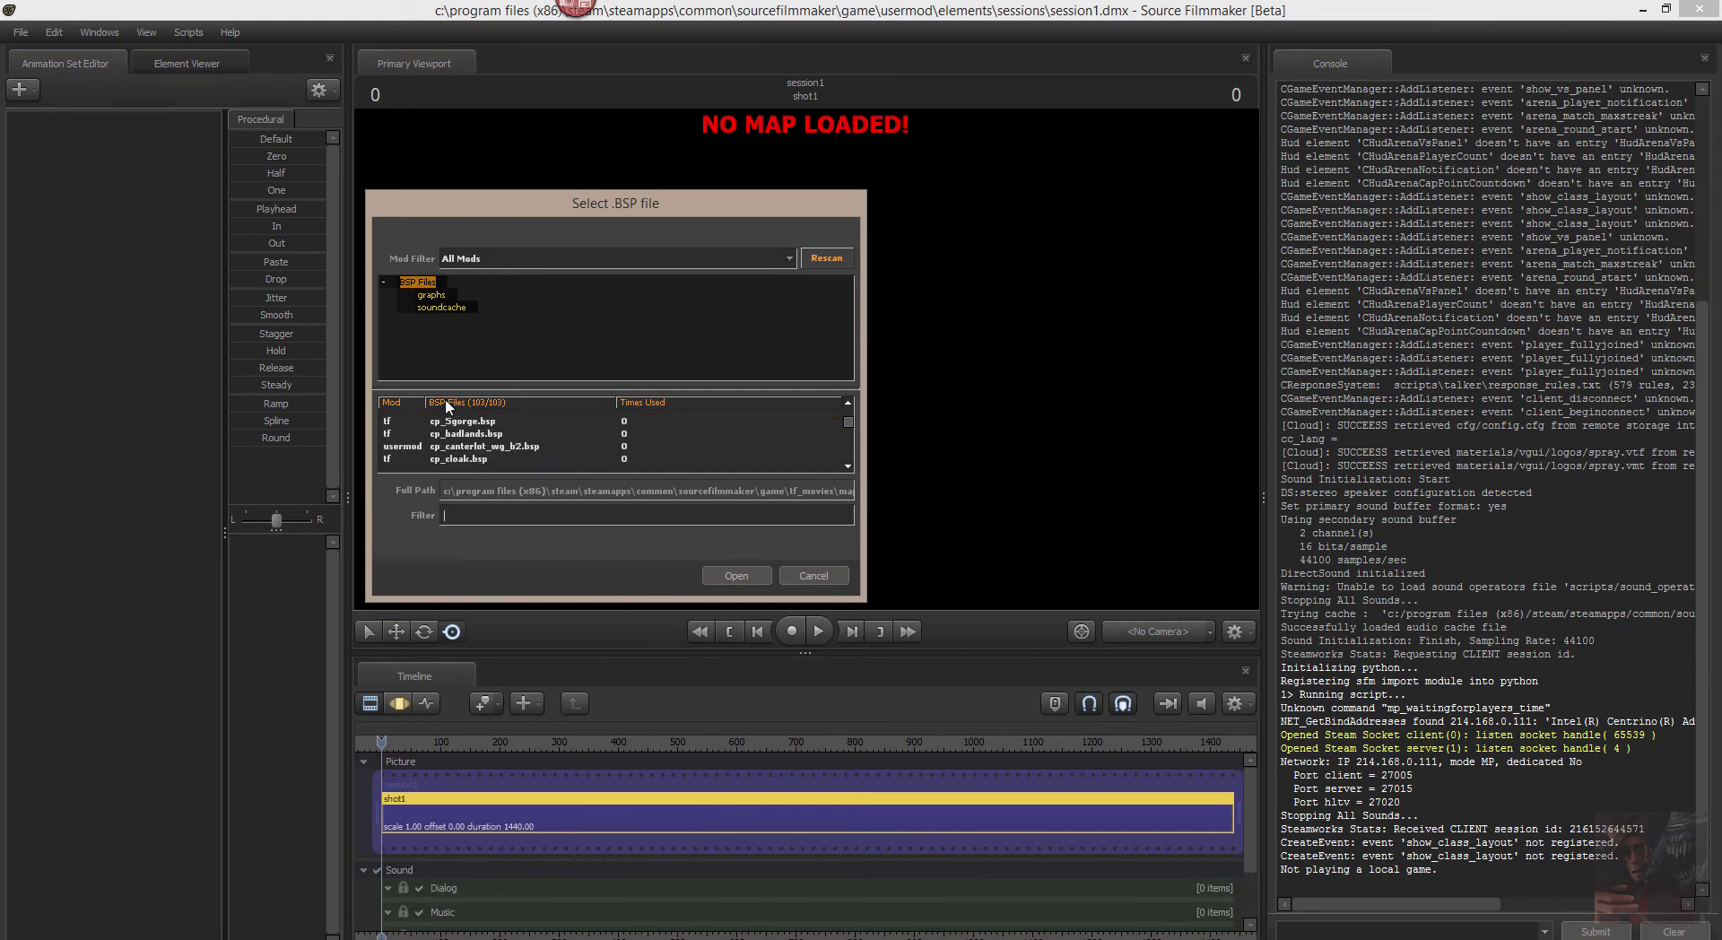
click(485, 422)
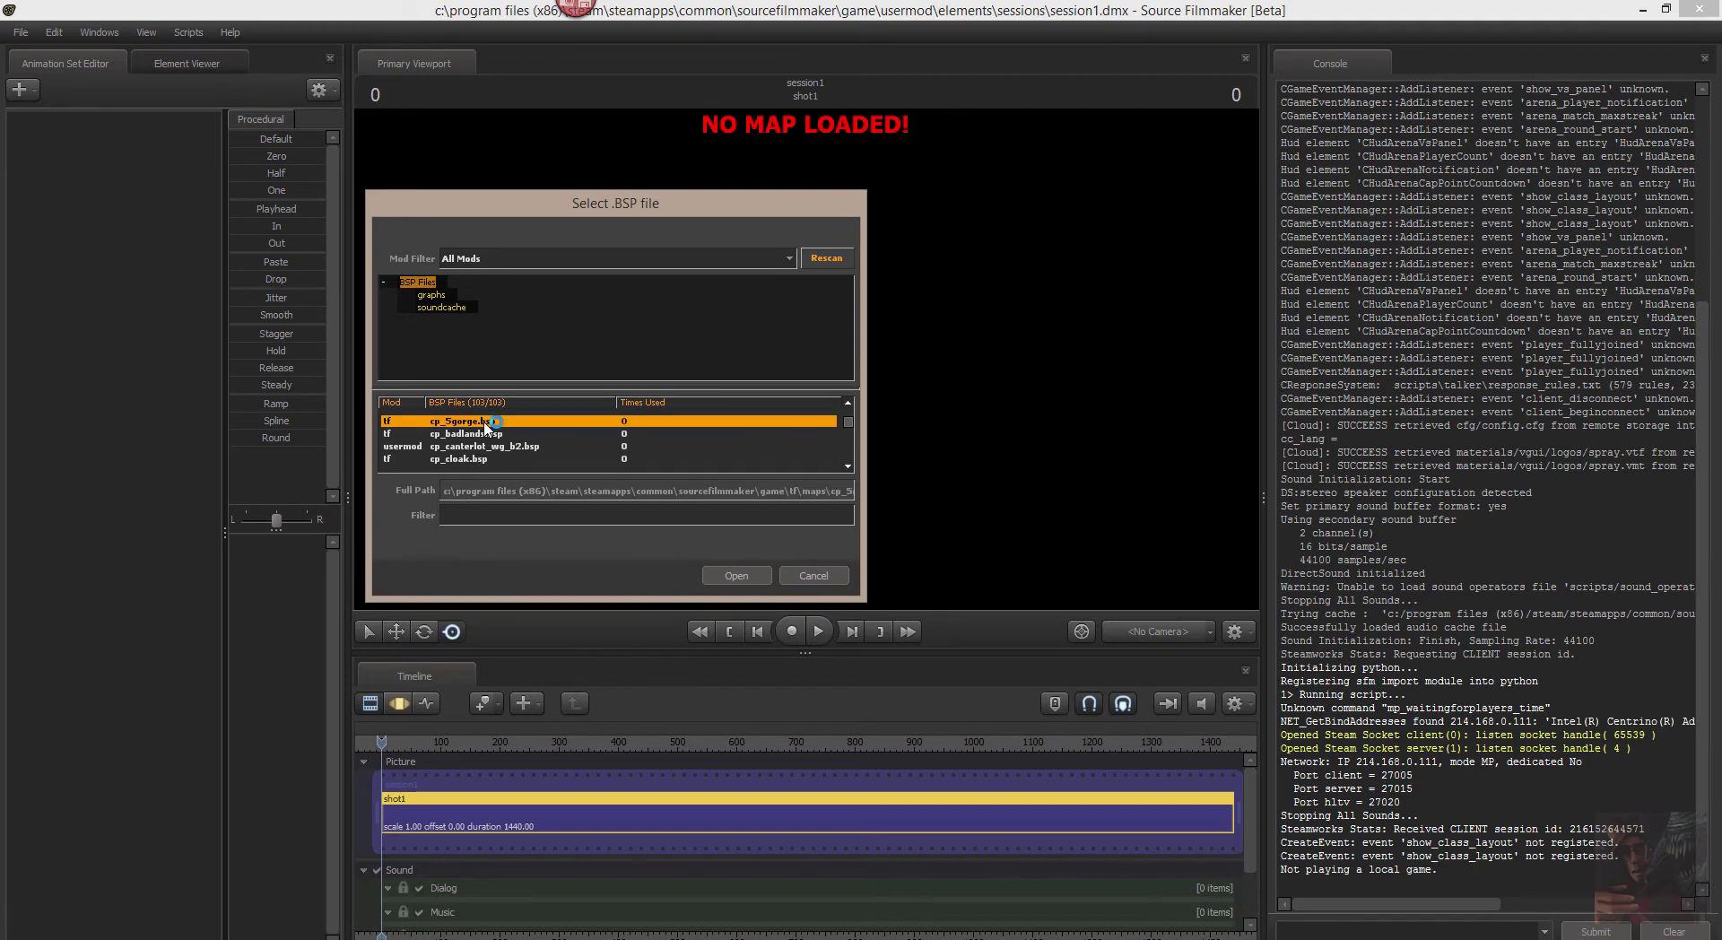
click(736, 576)
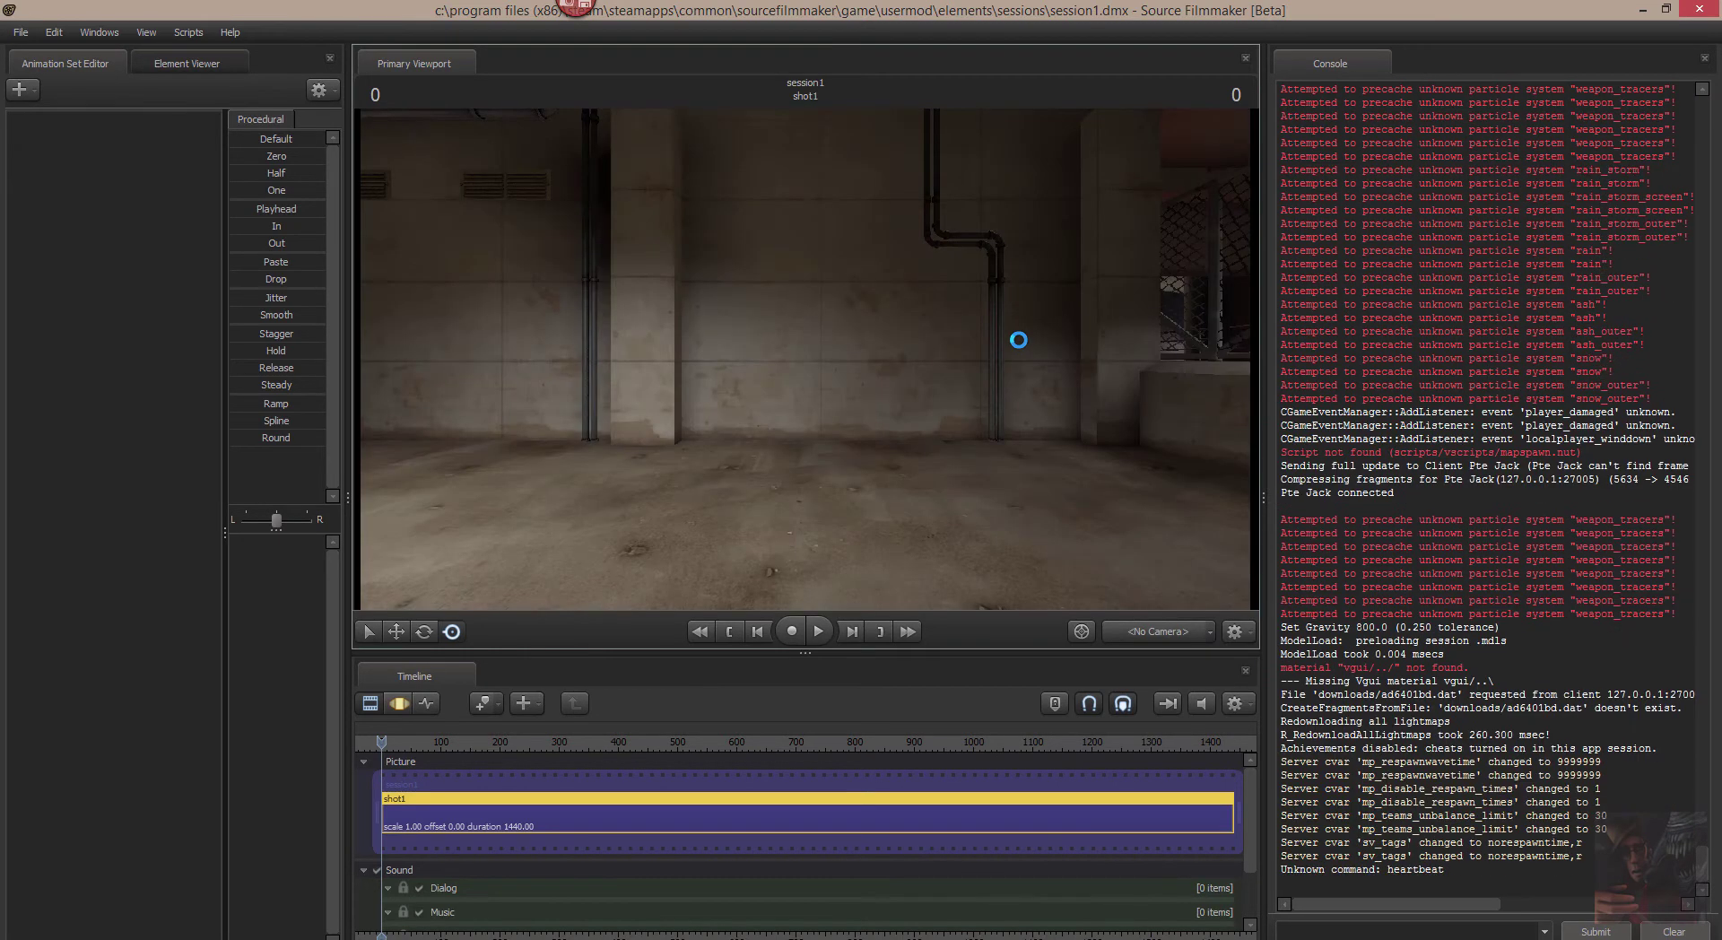
Step: Add a new scene camera to the shot and aim it across the outdoor capture zone toward the BLU containers
drag(1004, 346, 1003, 346)
drag(906, 406, 906, 407)
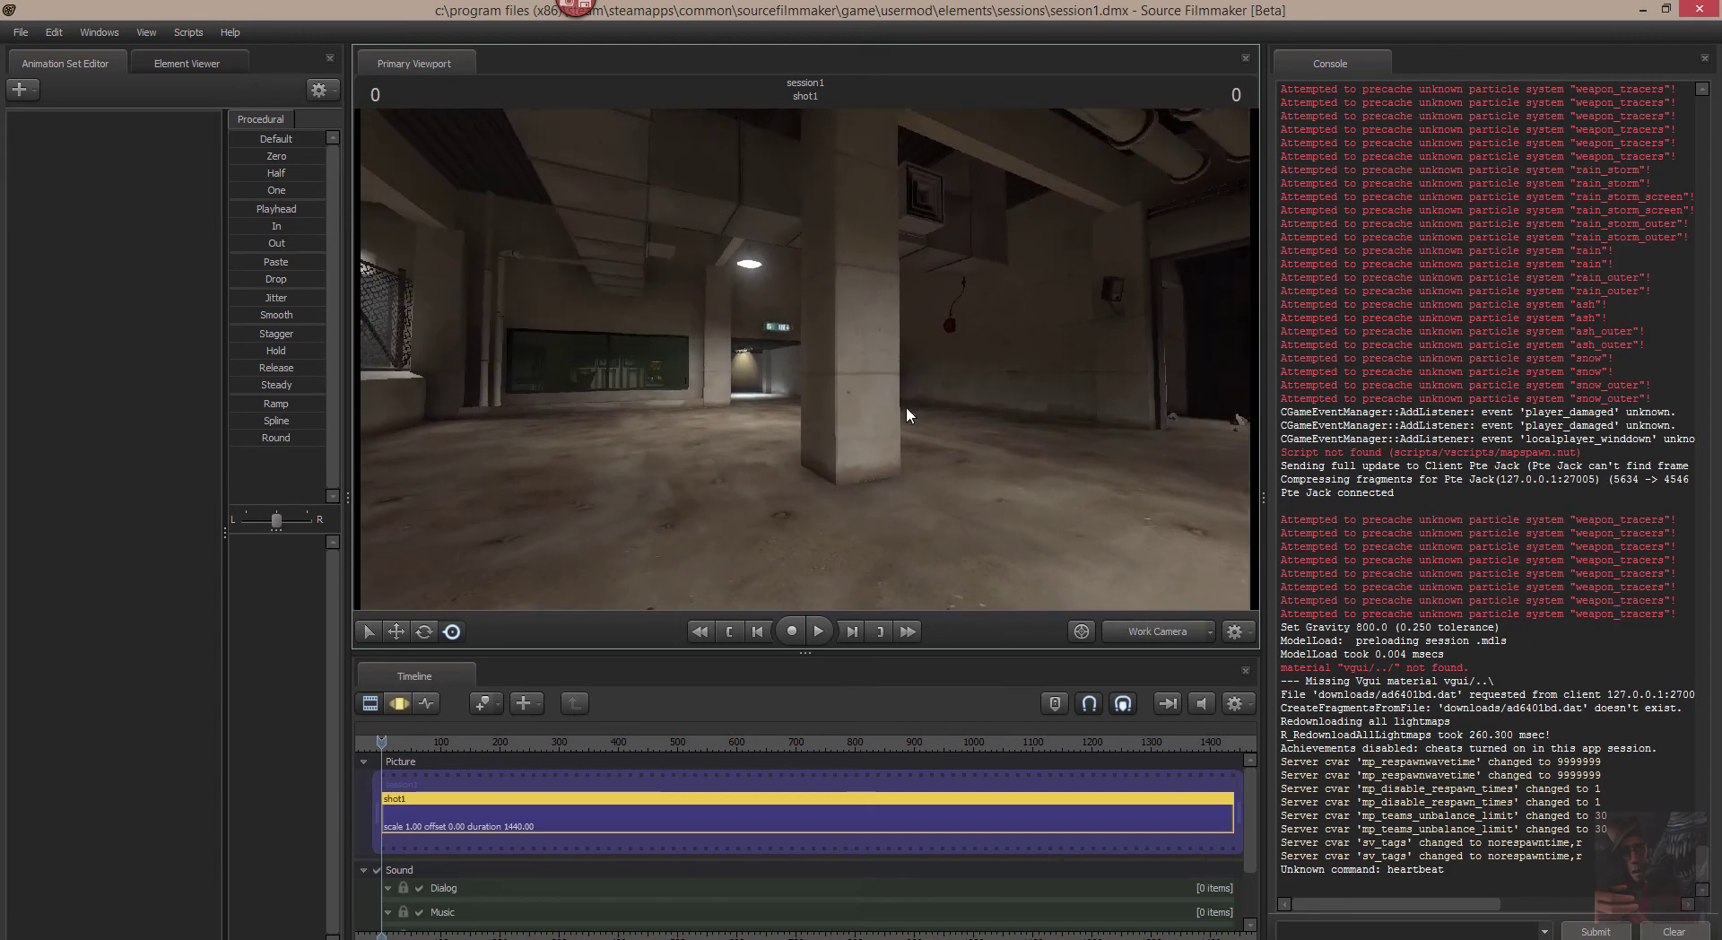
click(1171, 629)
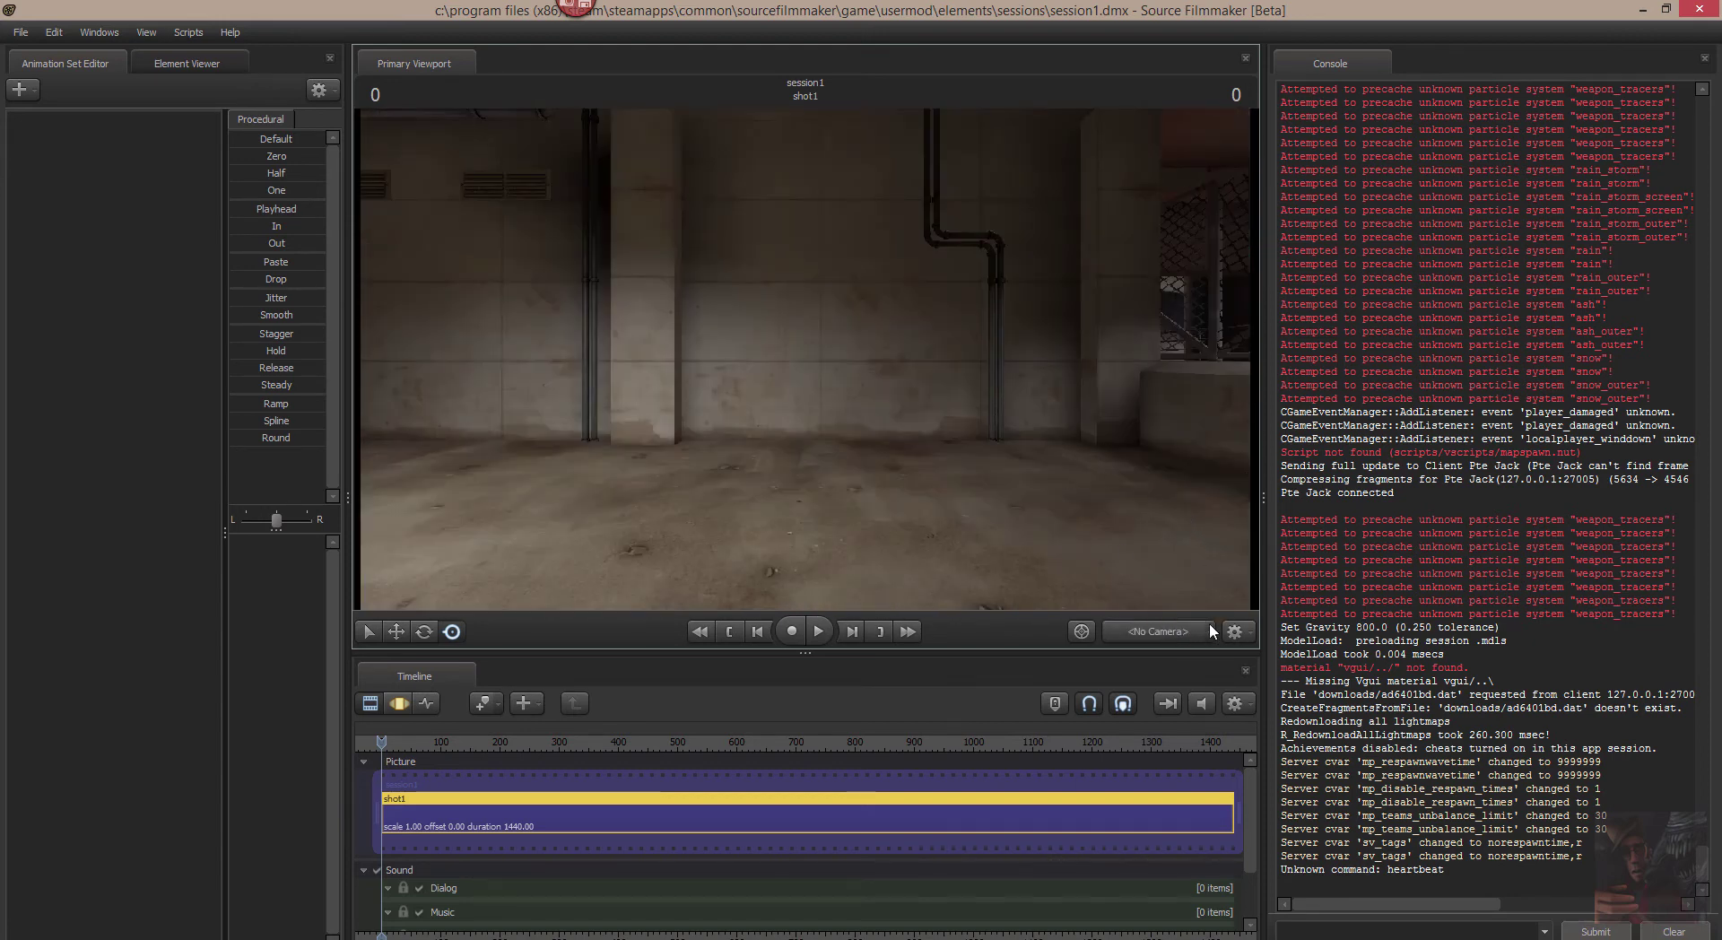
click(1209, 630)
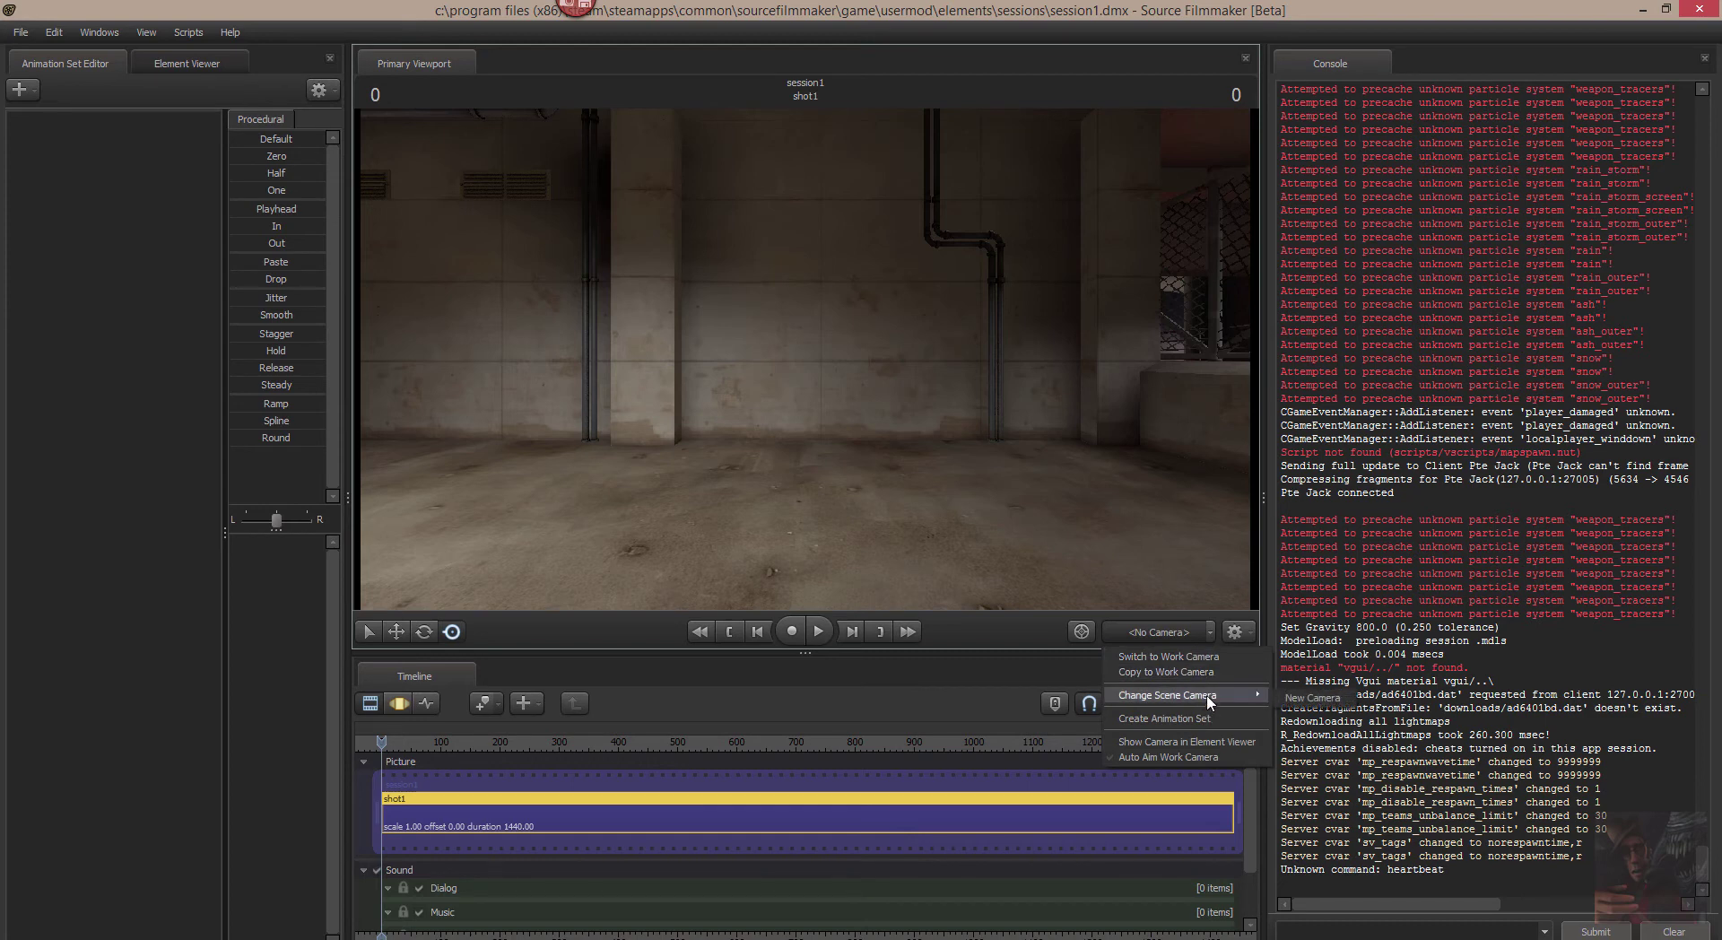
click(1298, 700)
drag(1022, 385, 1023, 386)
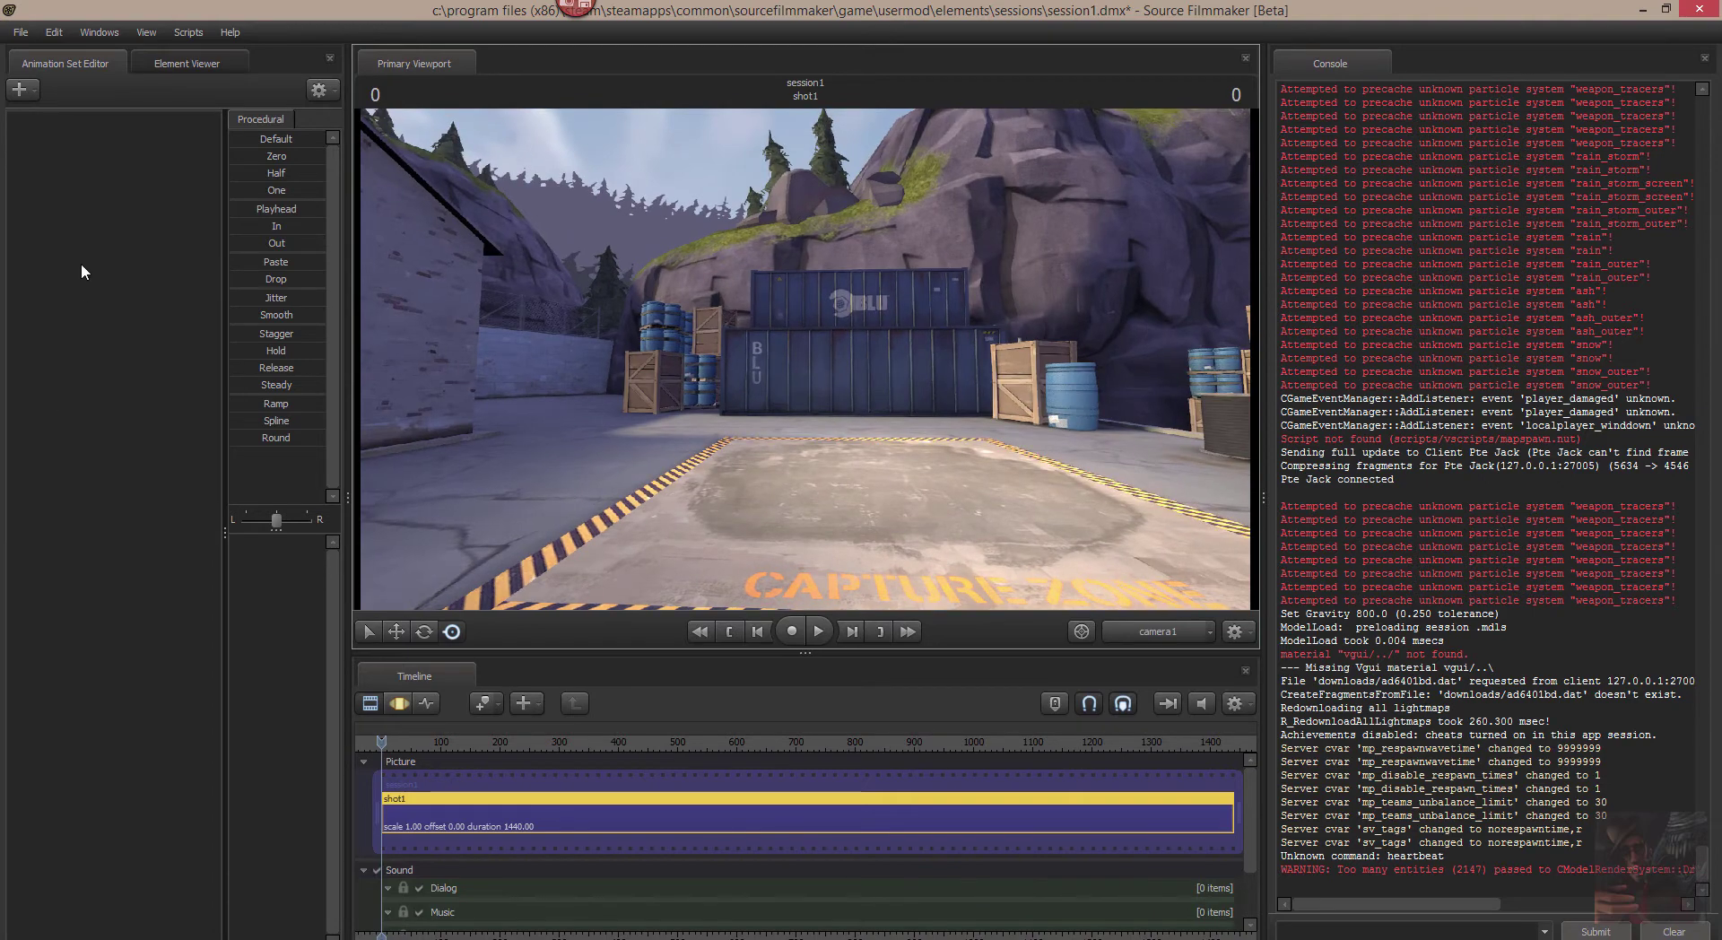
Step: Create an animation set for a new model, filtering the models by vn_ and choosing vn_applejack.mdl
right_click(84, 122)
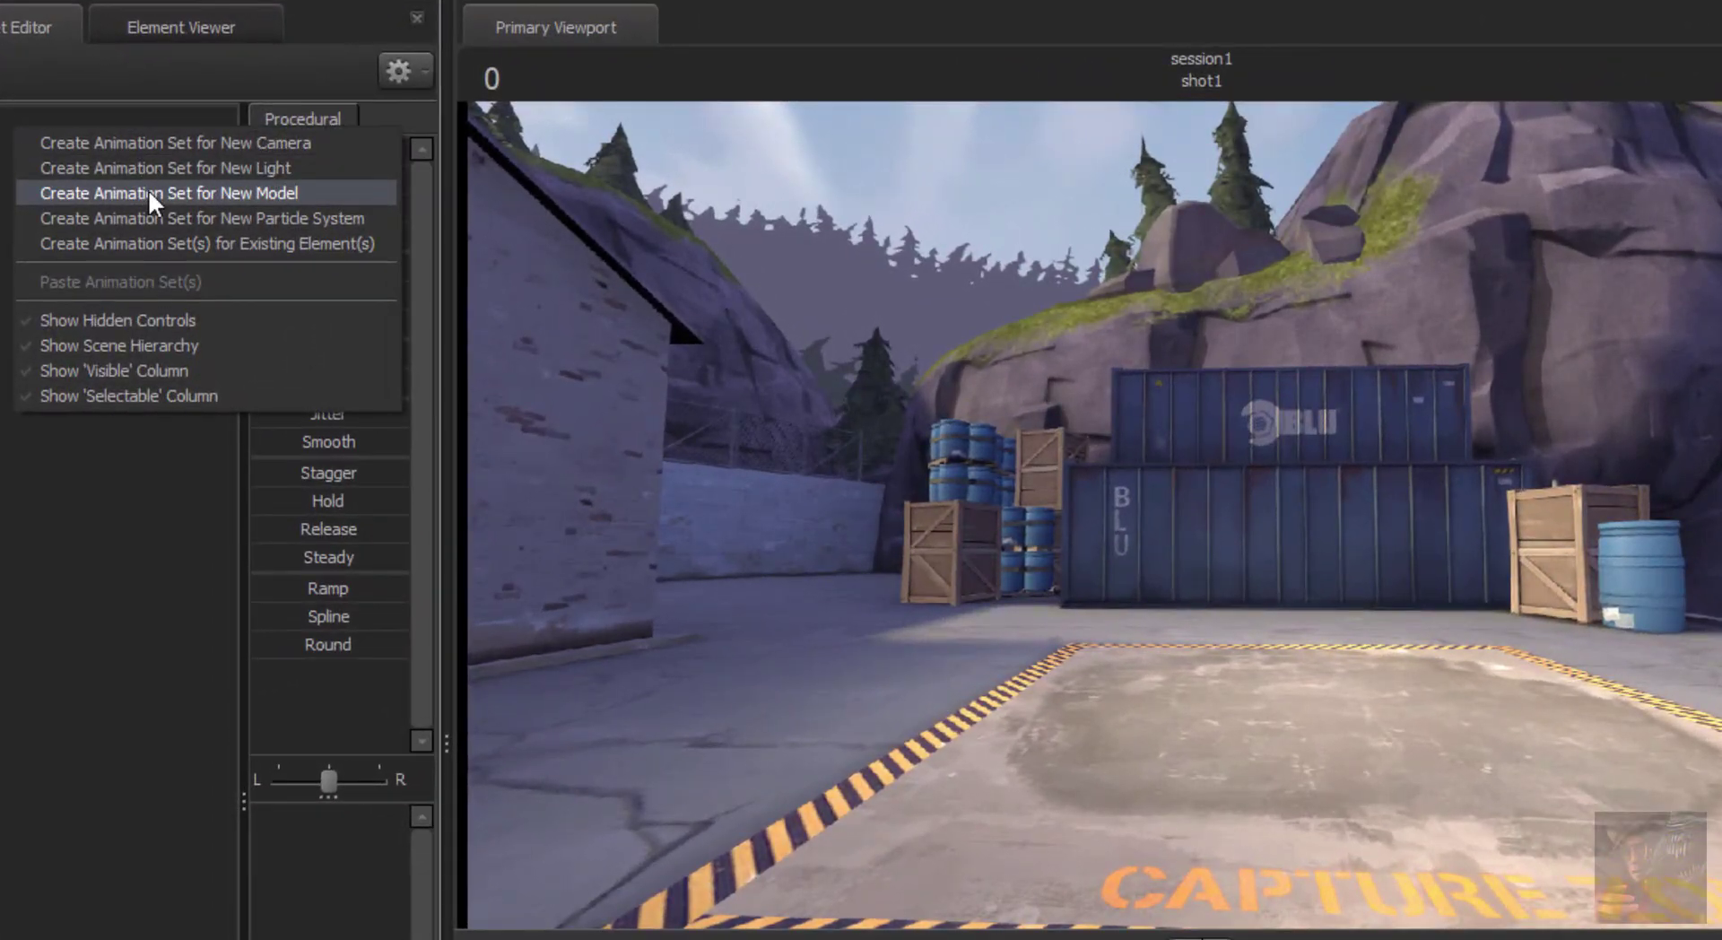
click(148, 190)
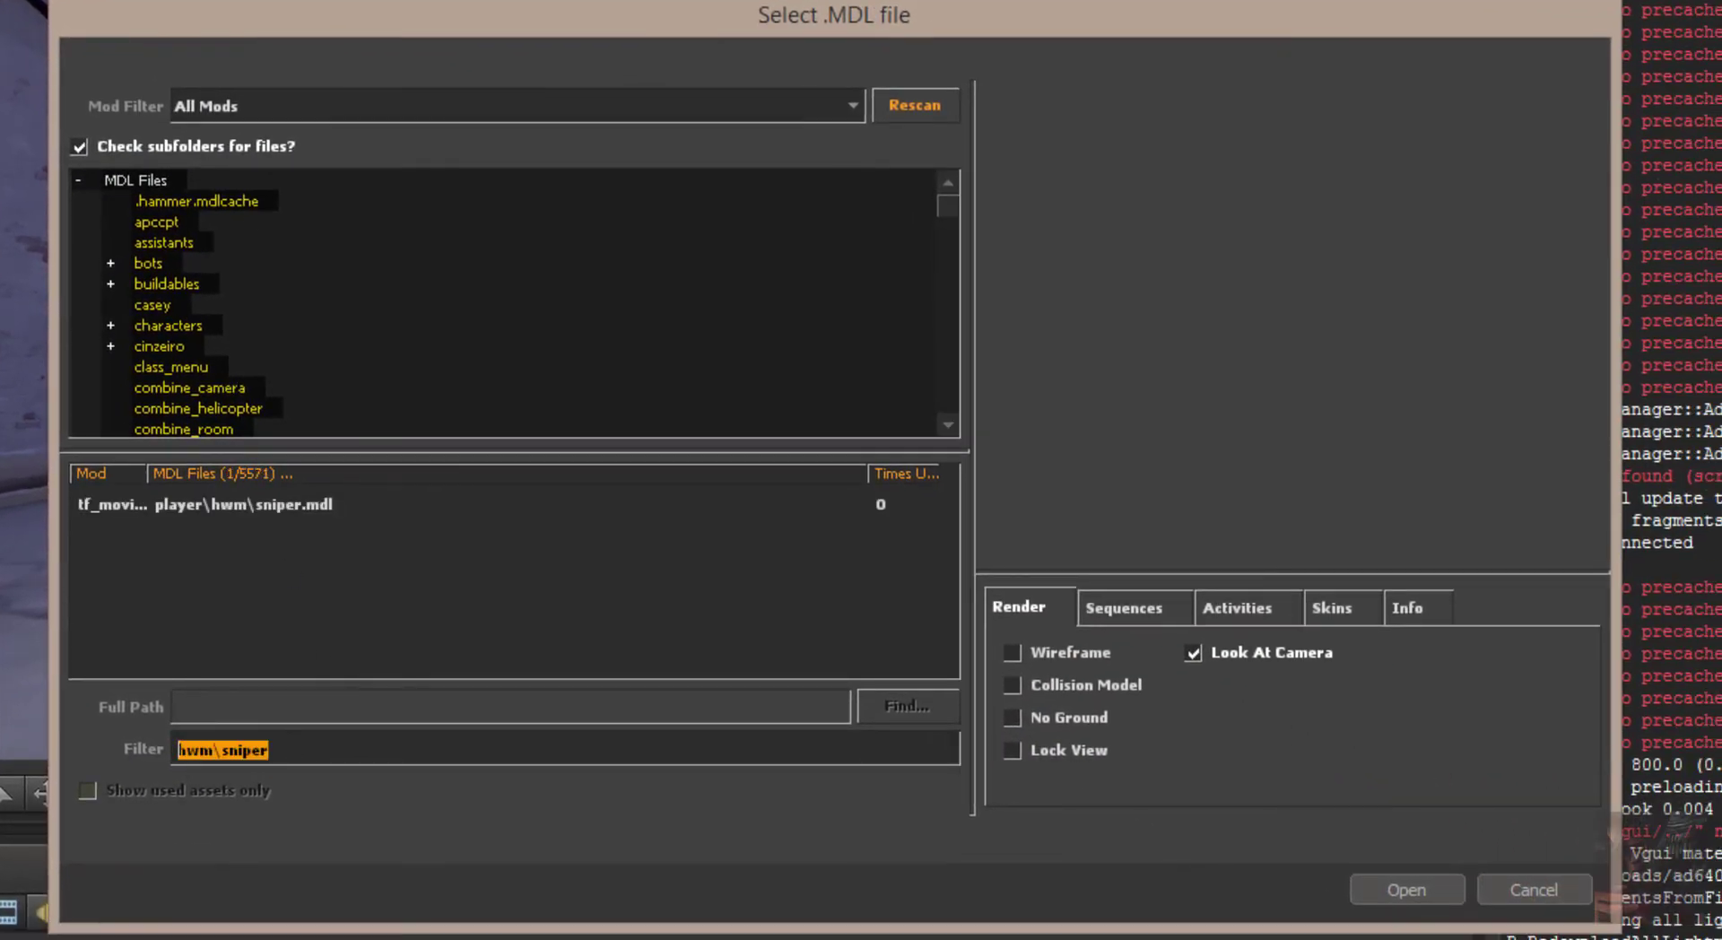
key(BackSpace)
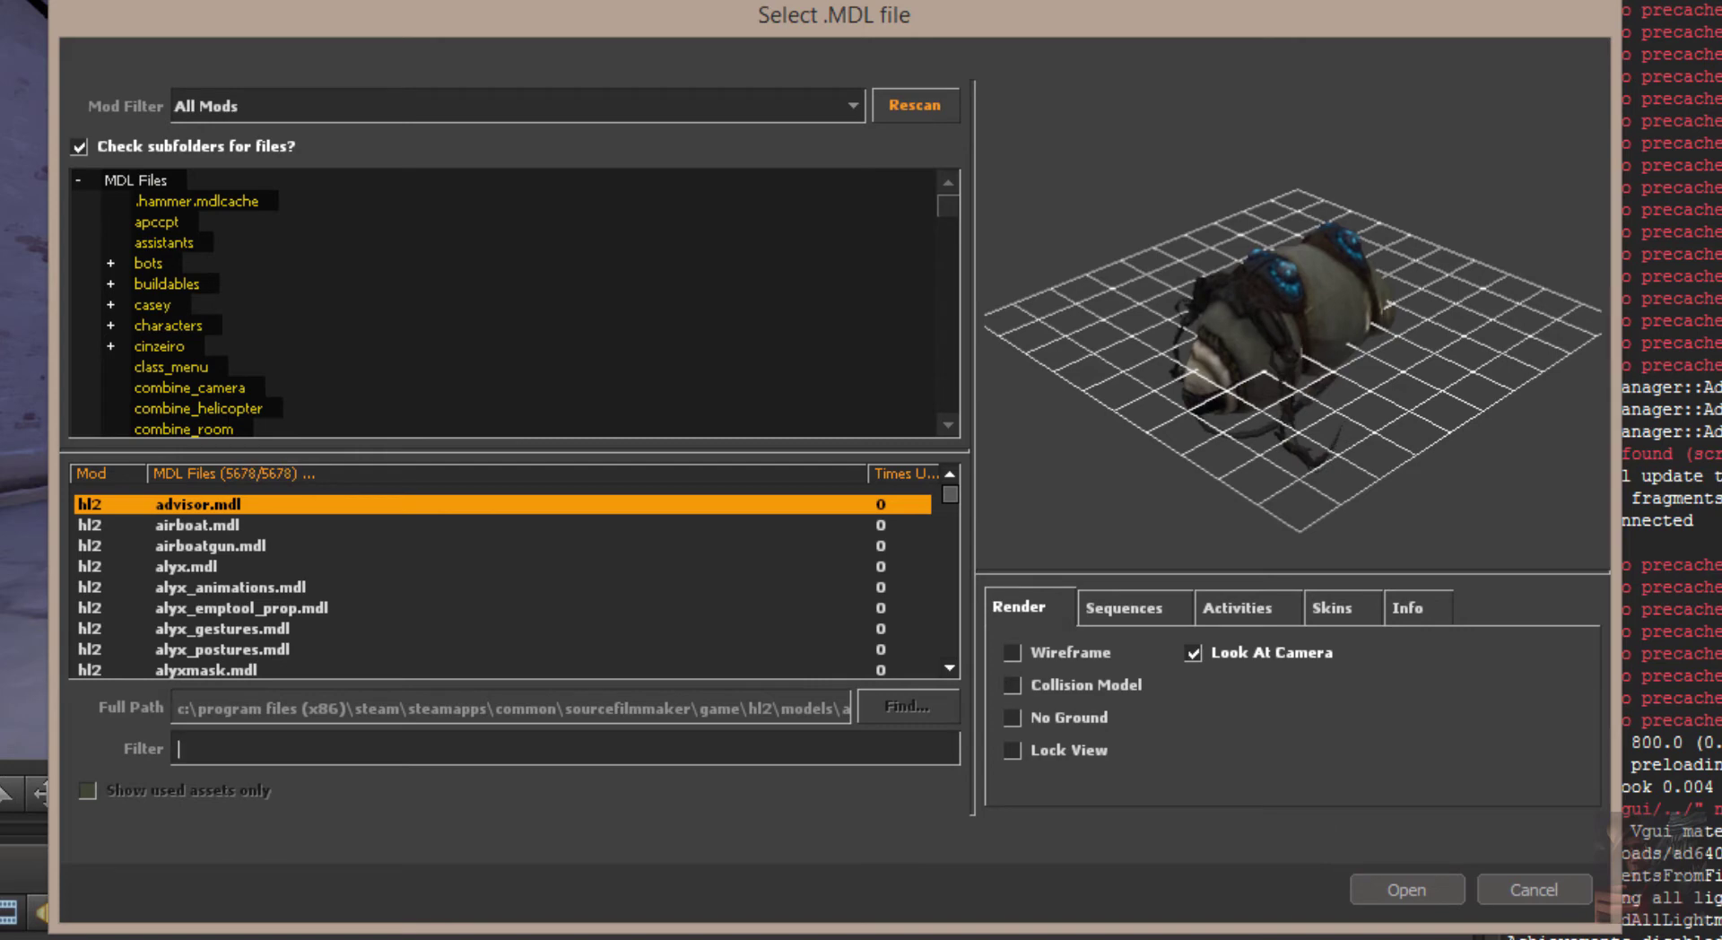
text(vn_)
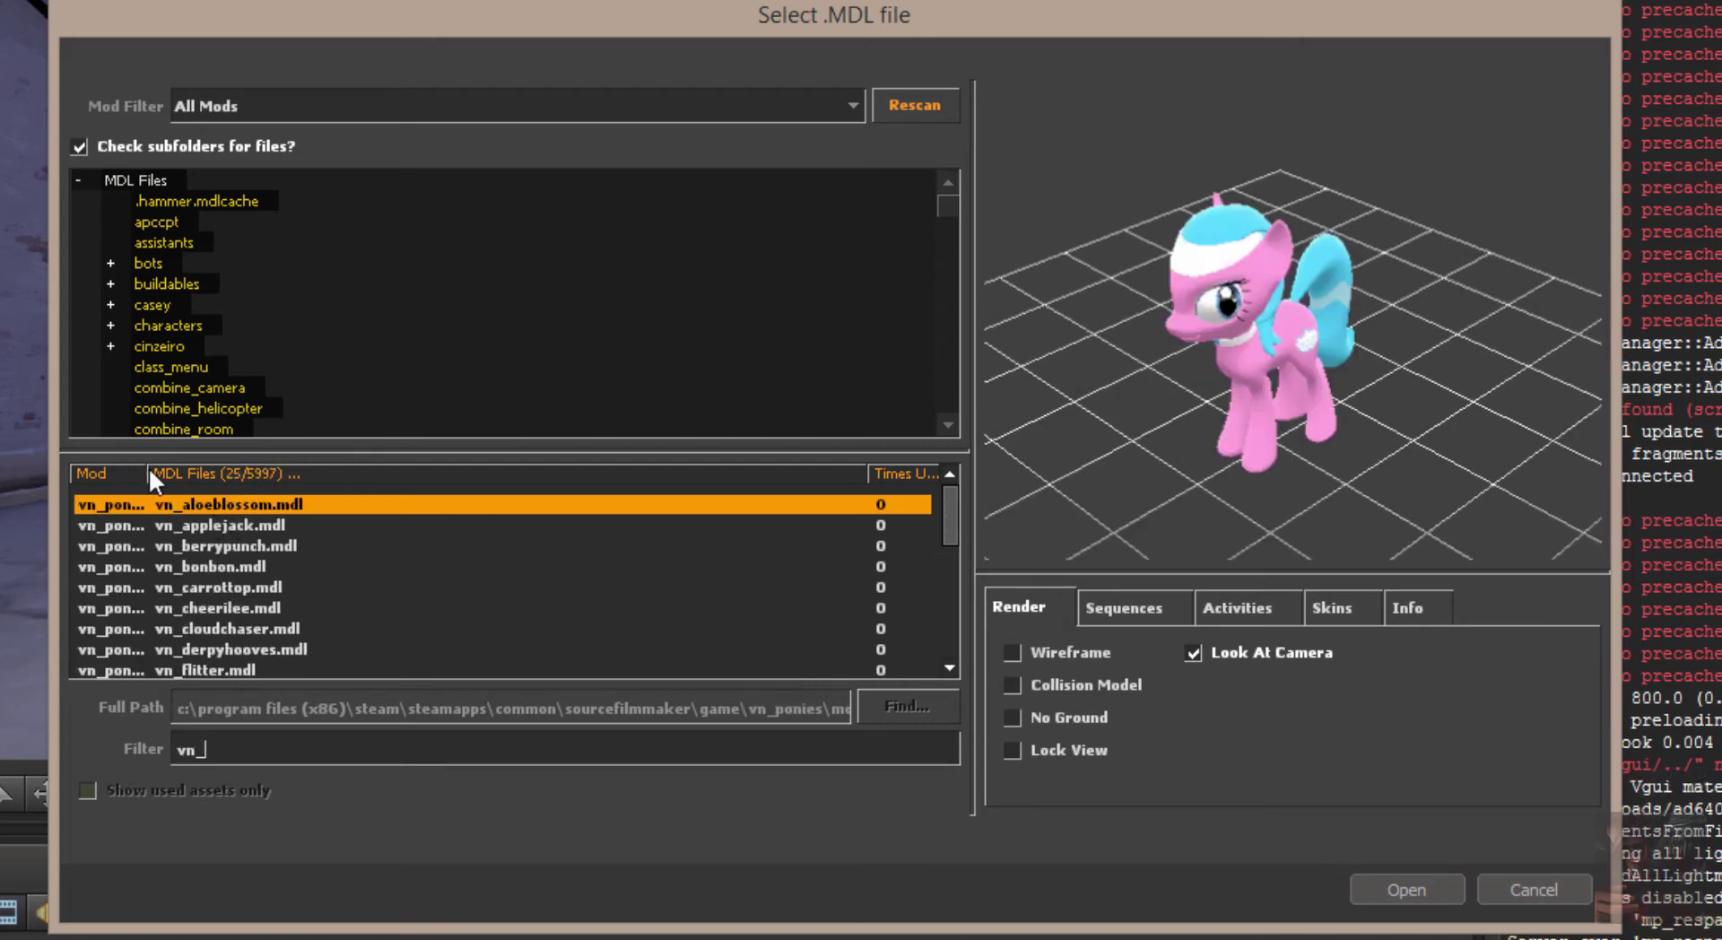
drag(155, 470, 274, 468)
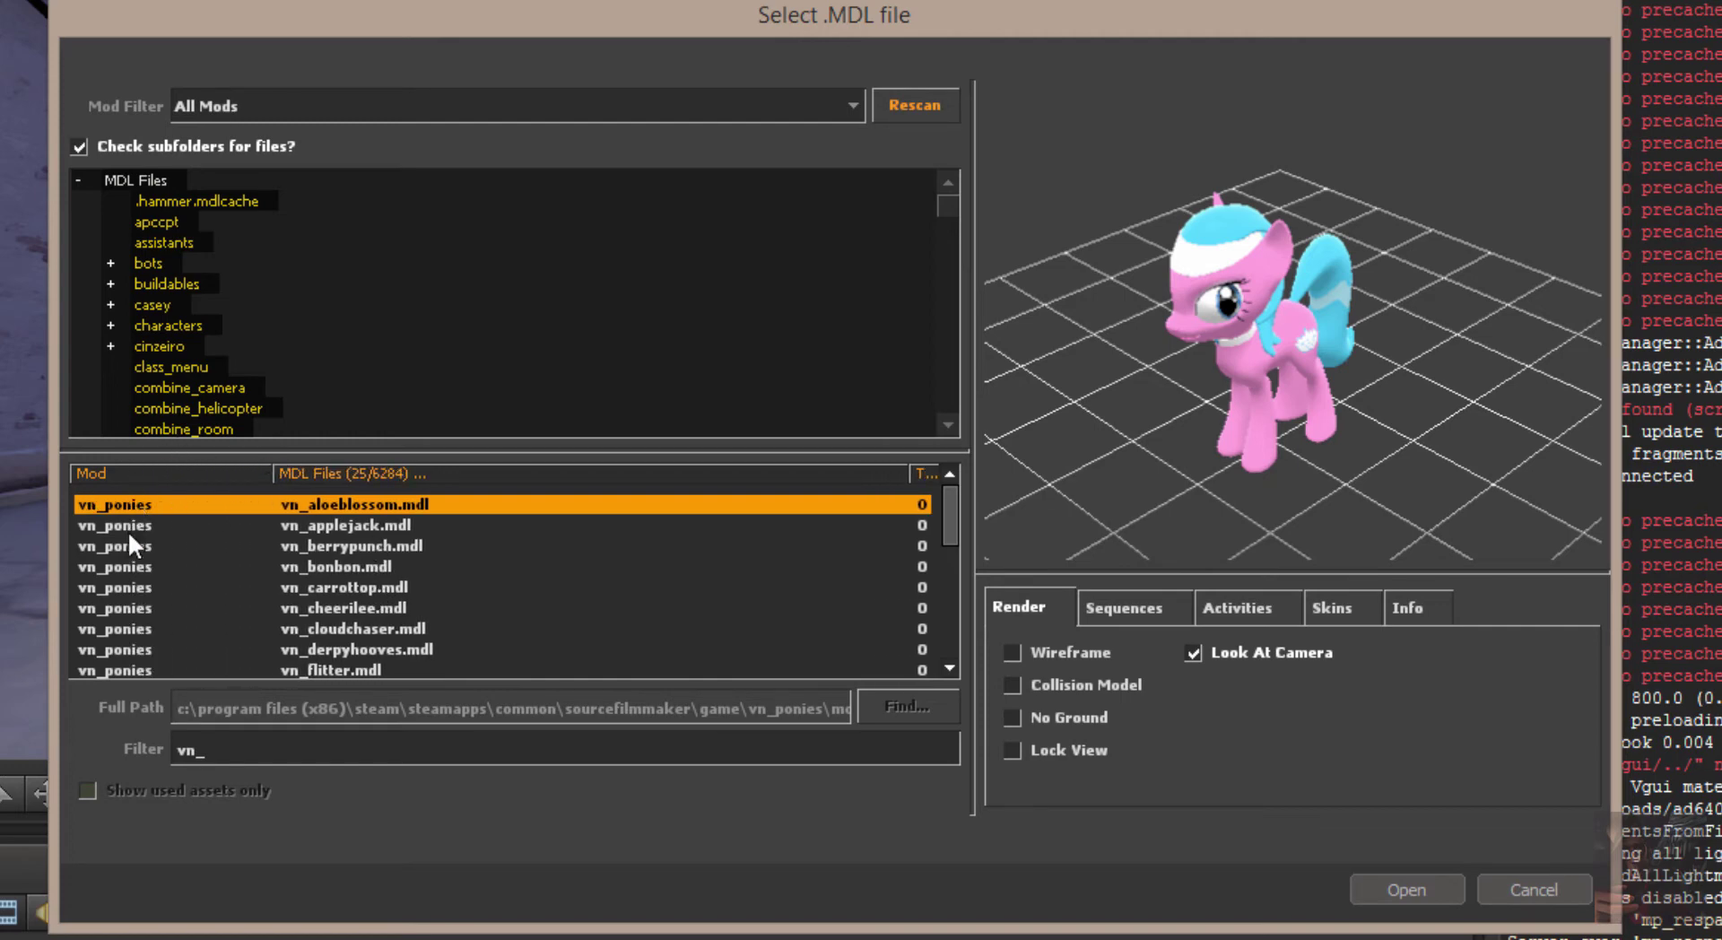
scroll(126, 625, down, 5)
click(354, 525)
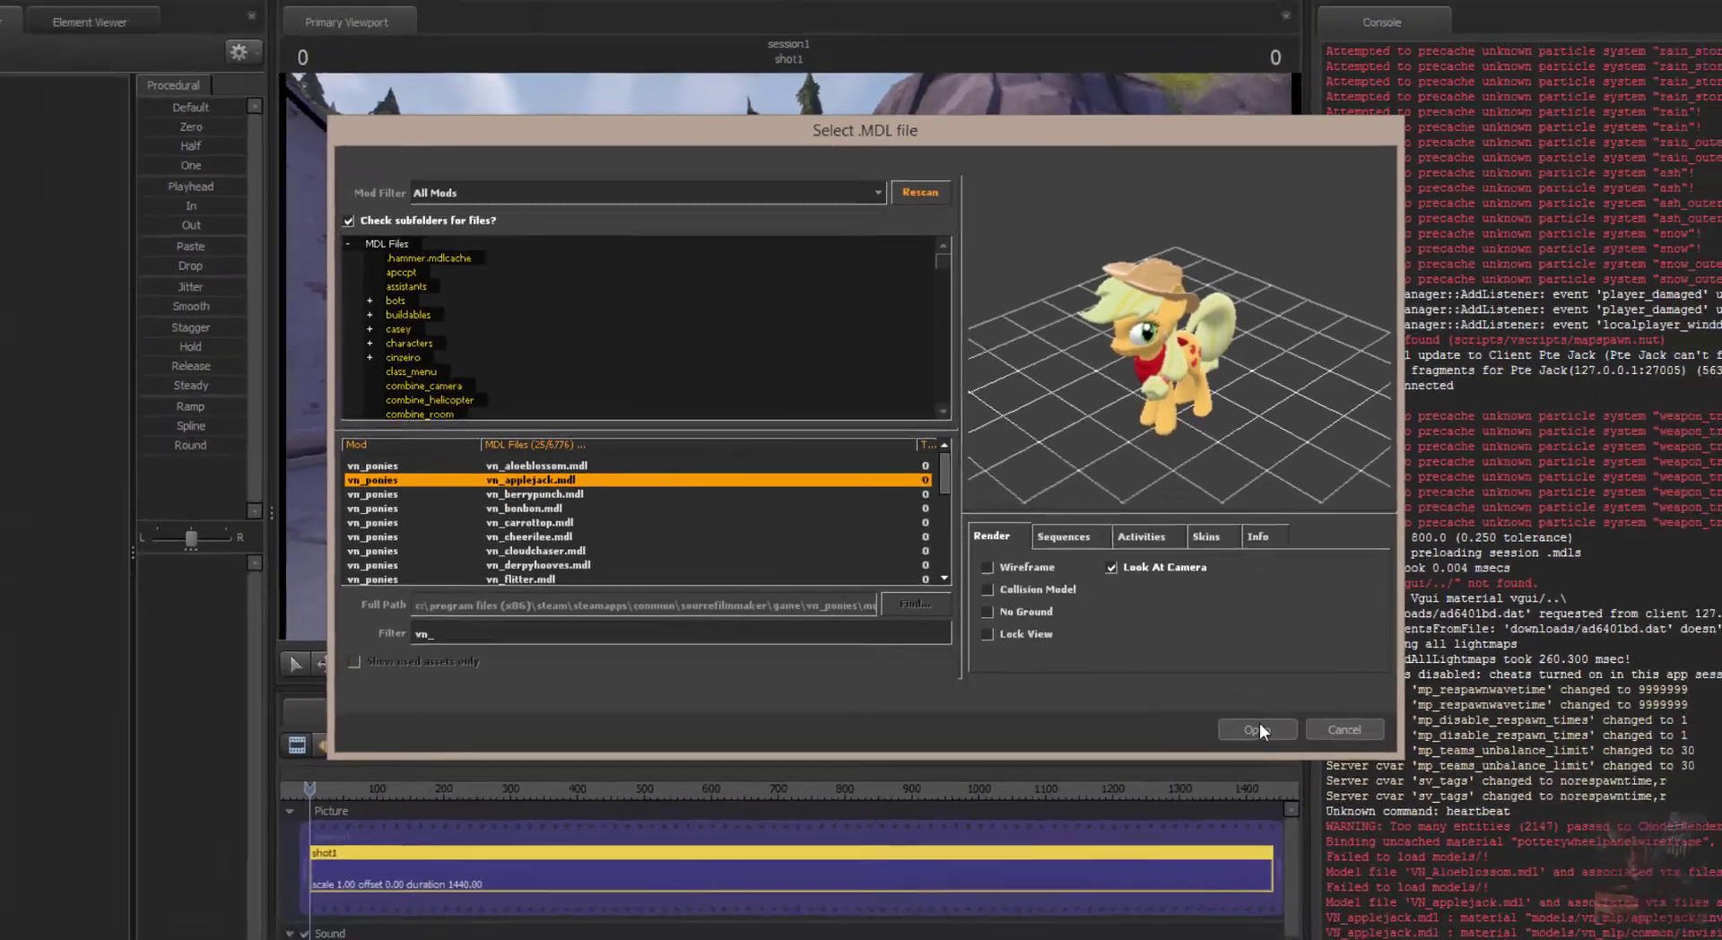
click(1257, 730)
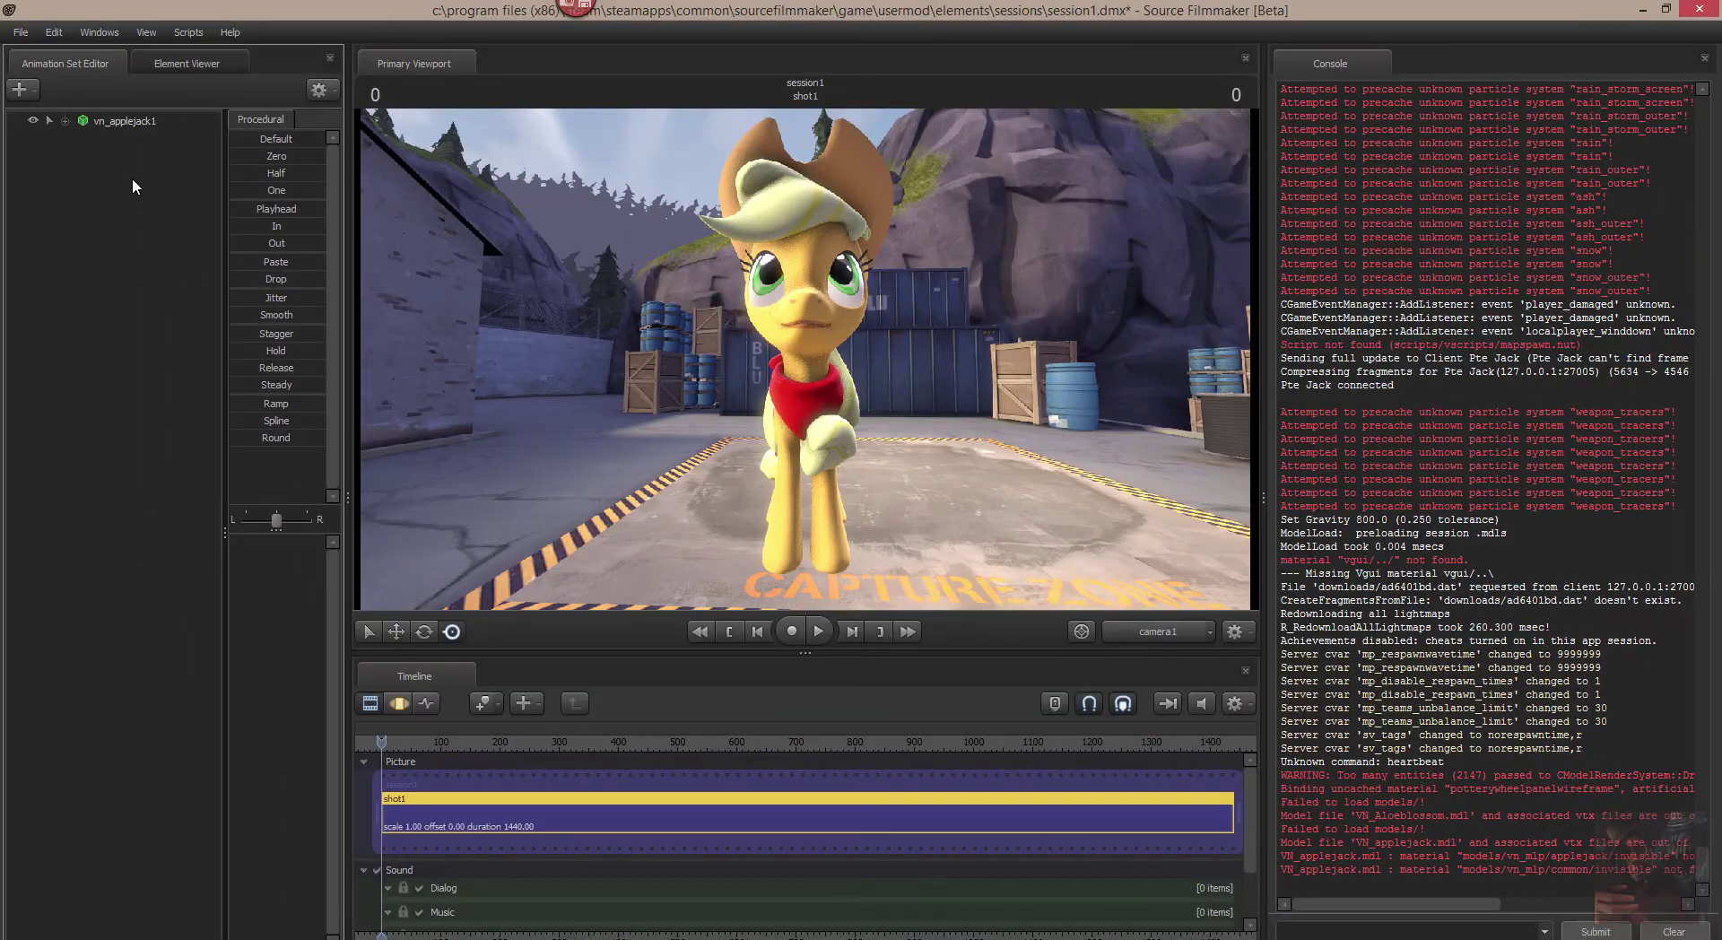
Step: Move vn_applejack1 back onto the capture zone in the Motion Editor and reframe camera1 on the pony at an angle
click(114, 121)
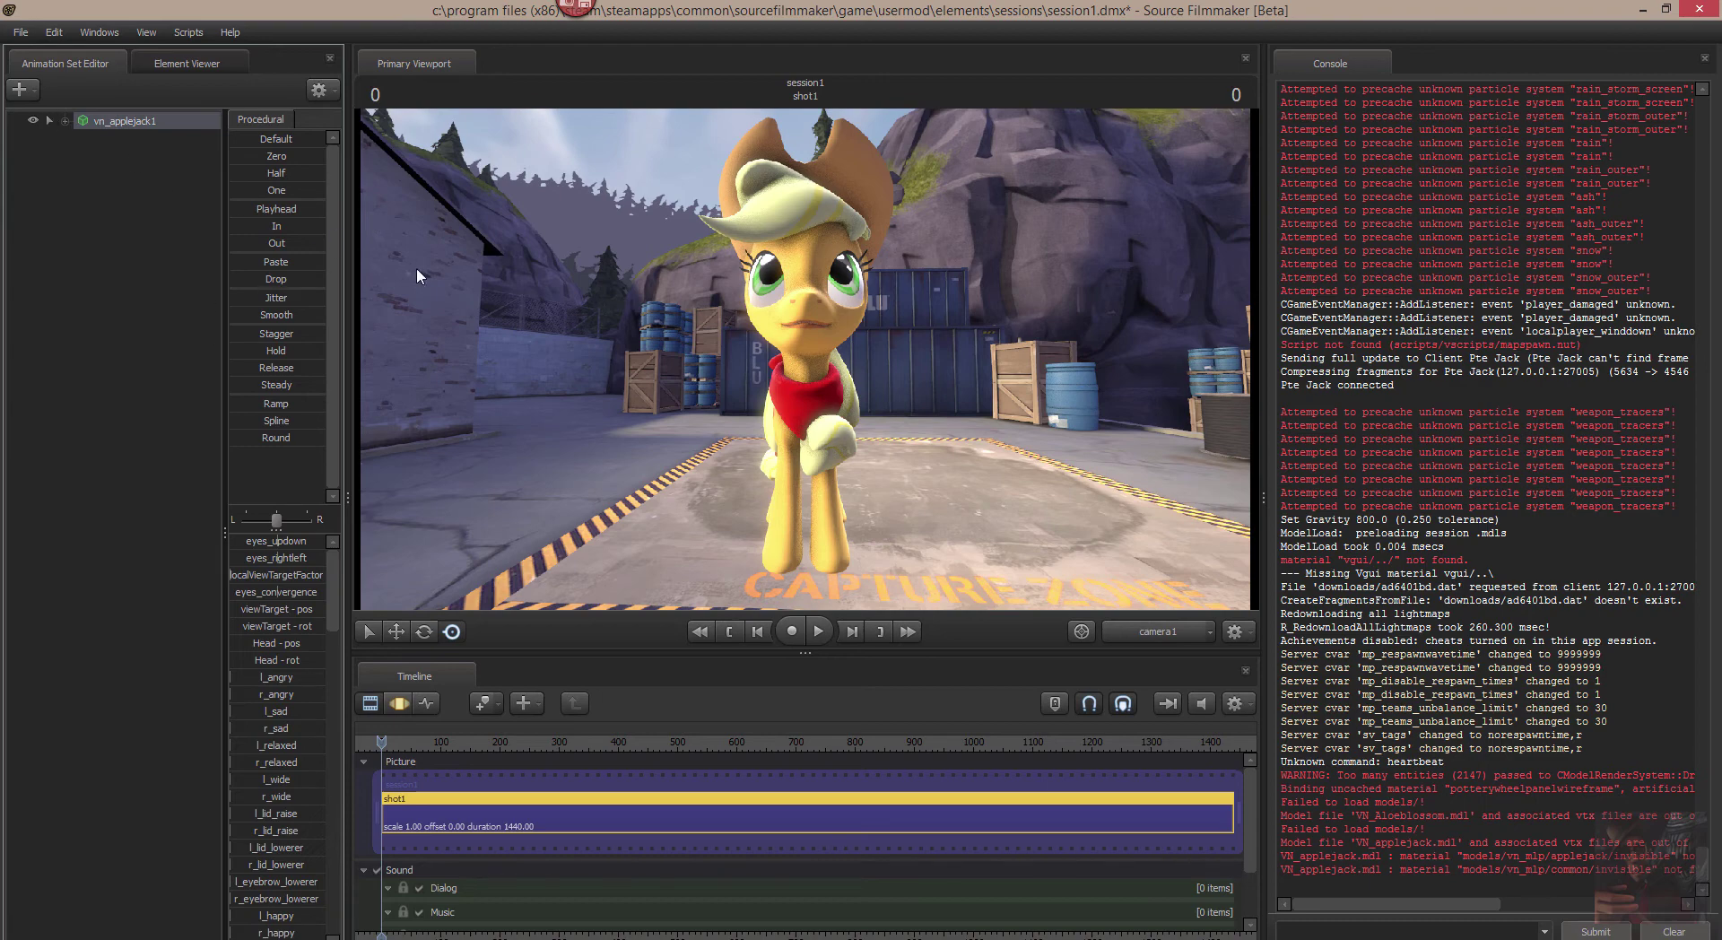
click(399, 703)
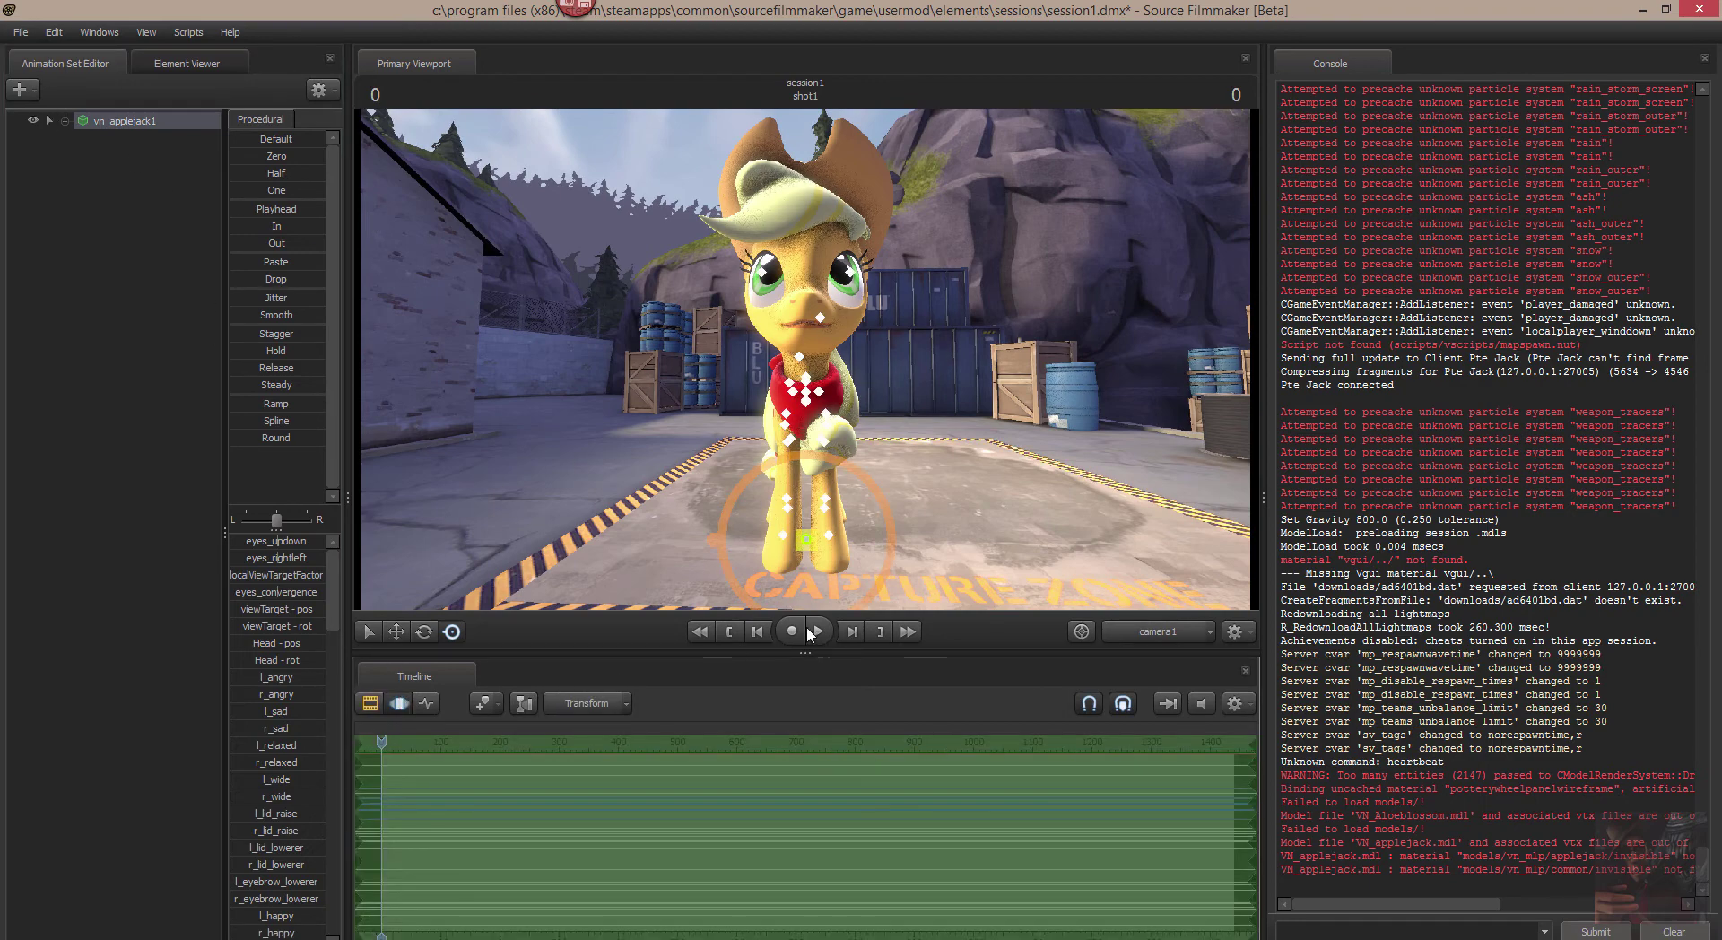
drag(804, 547, 1051, 437)
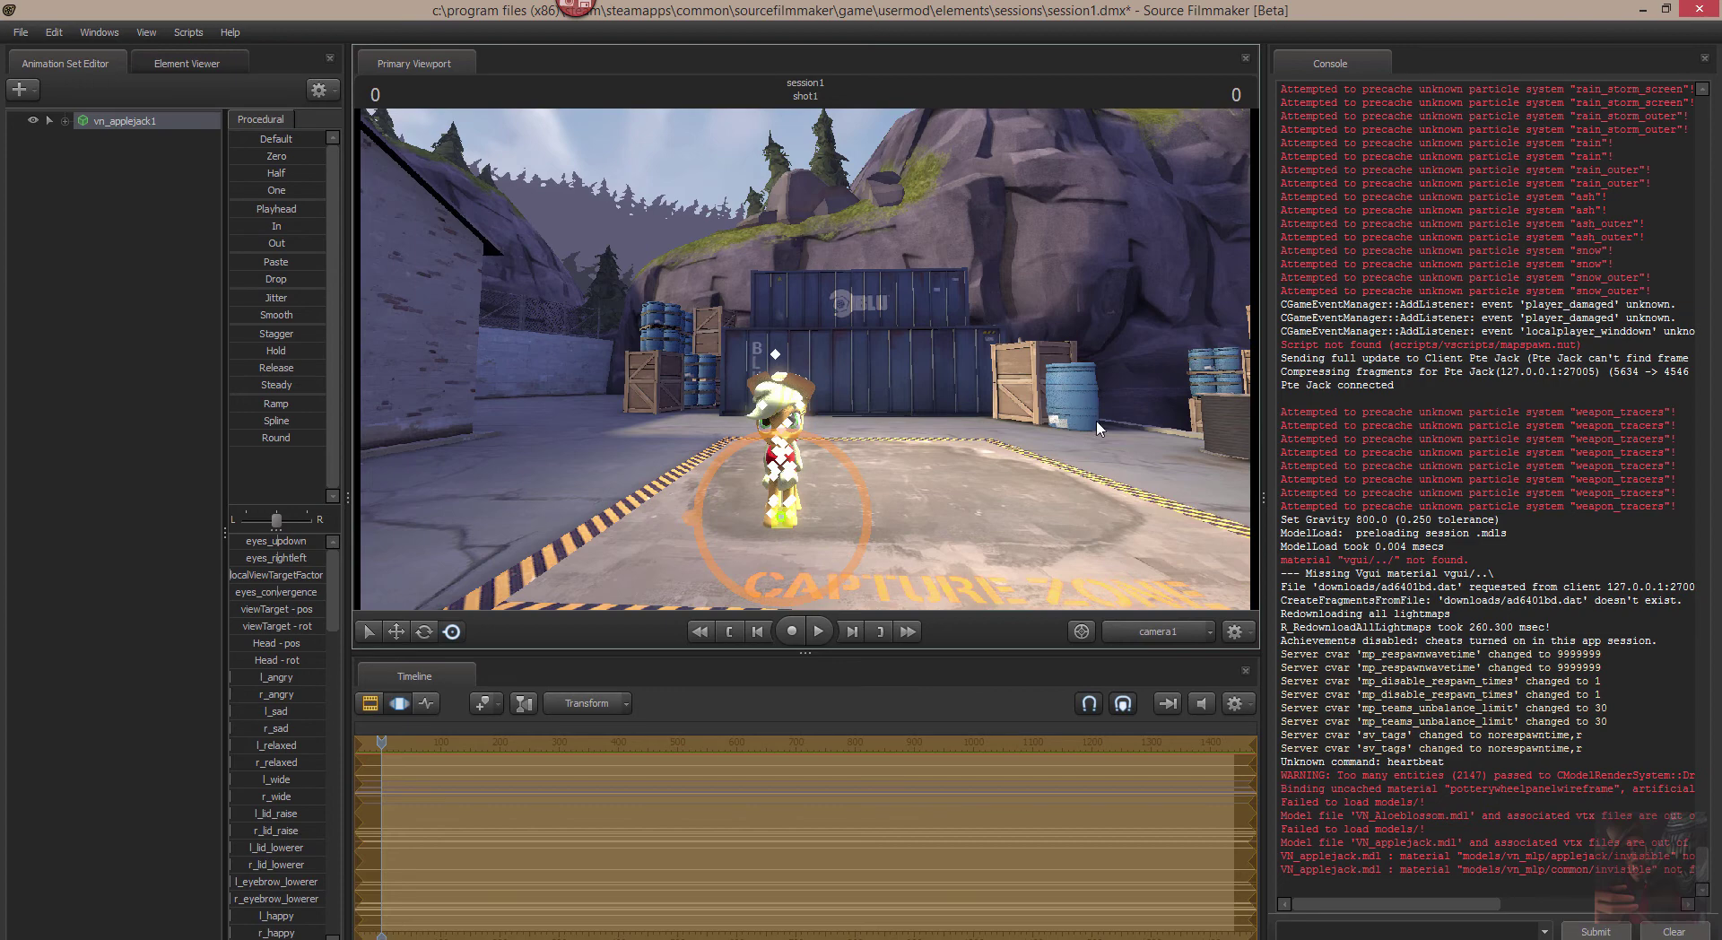
right_drag(1099, 429, 815, 327)
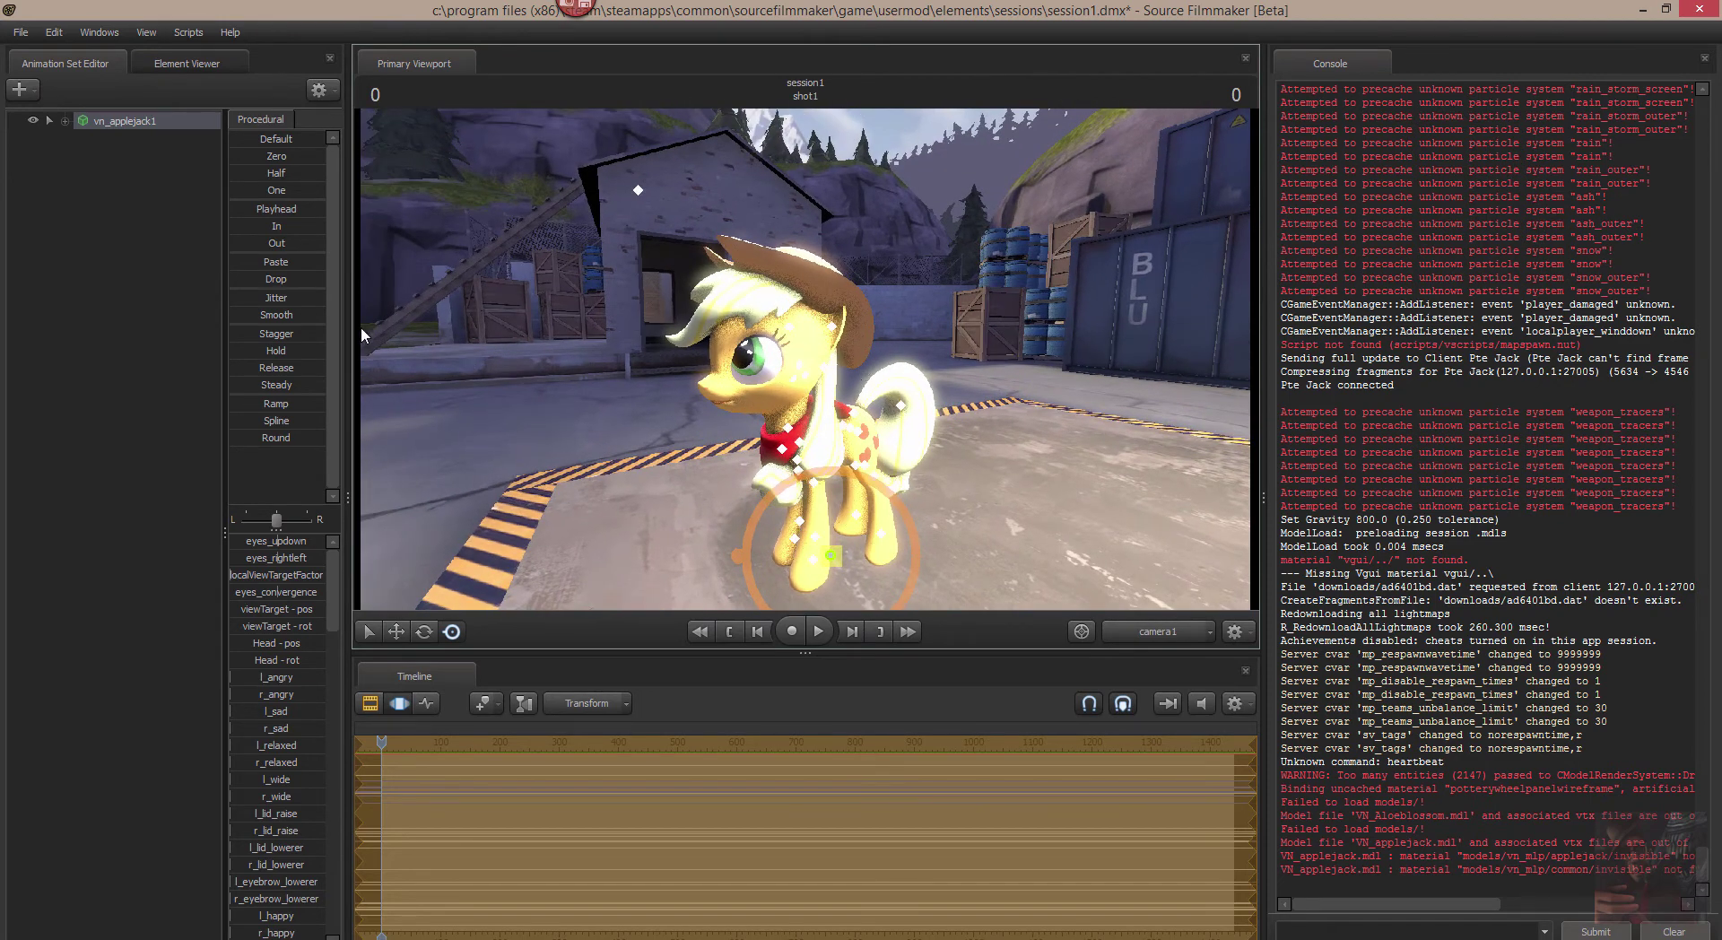
Step: Apply the pony_ik_rig rig to vn_applejack1 with its control groups expanded and select the RigBody group
click(63, 121)
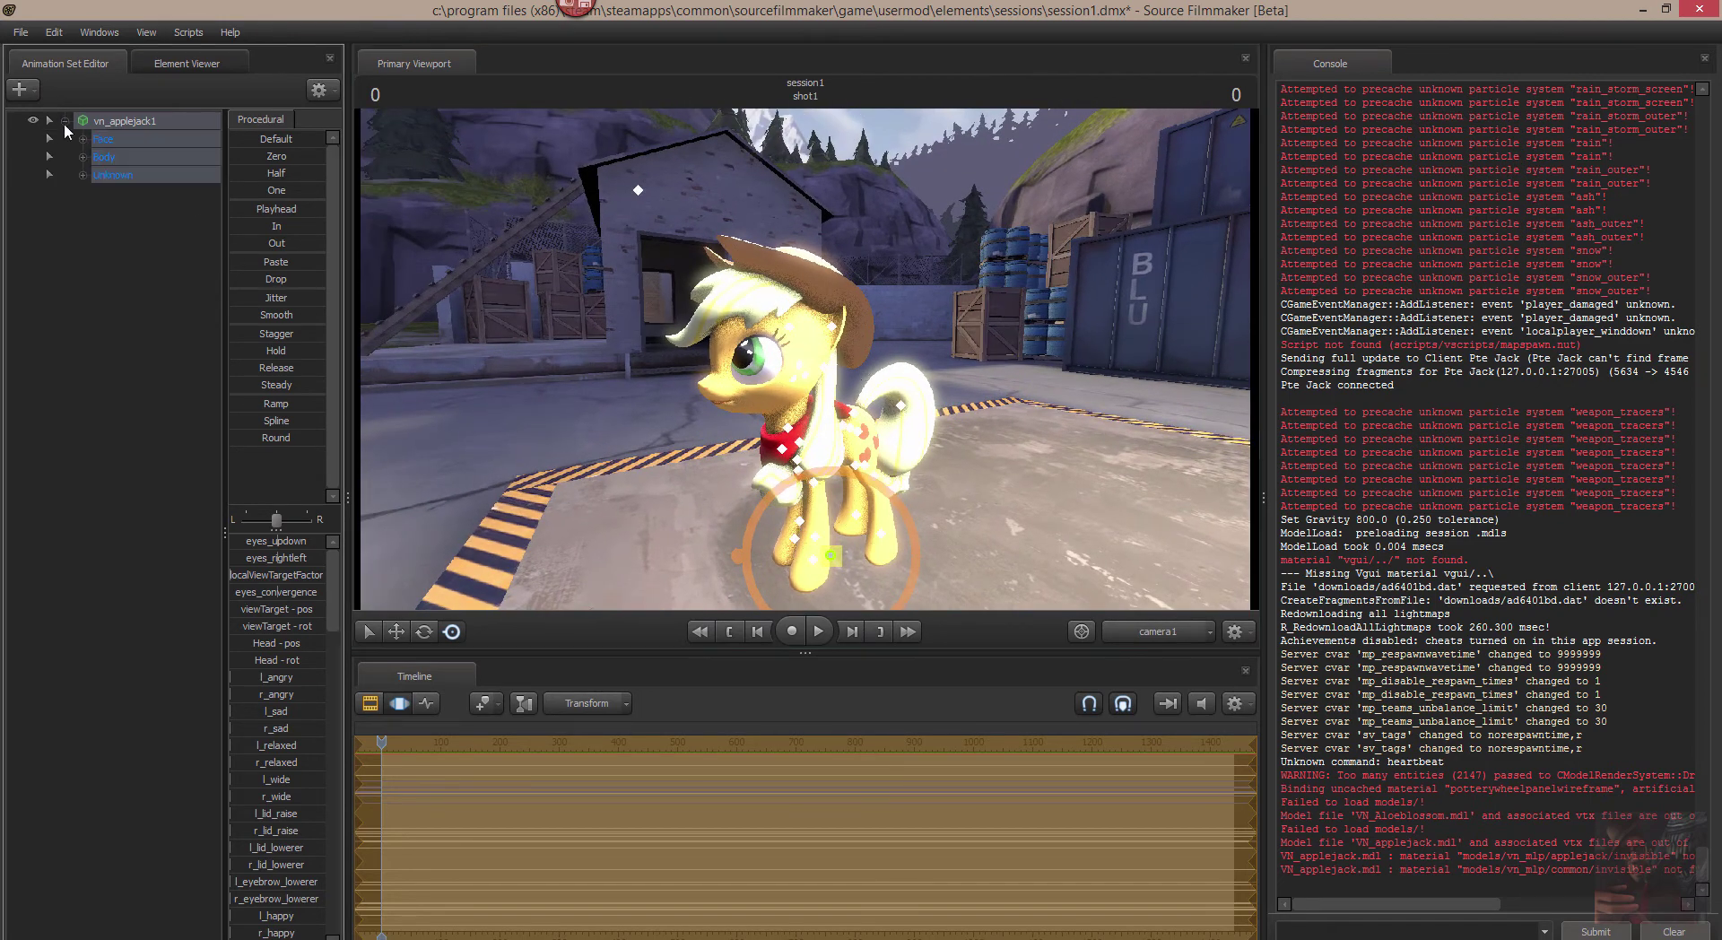
click(100, 257)
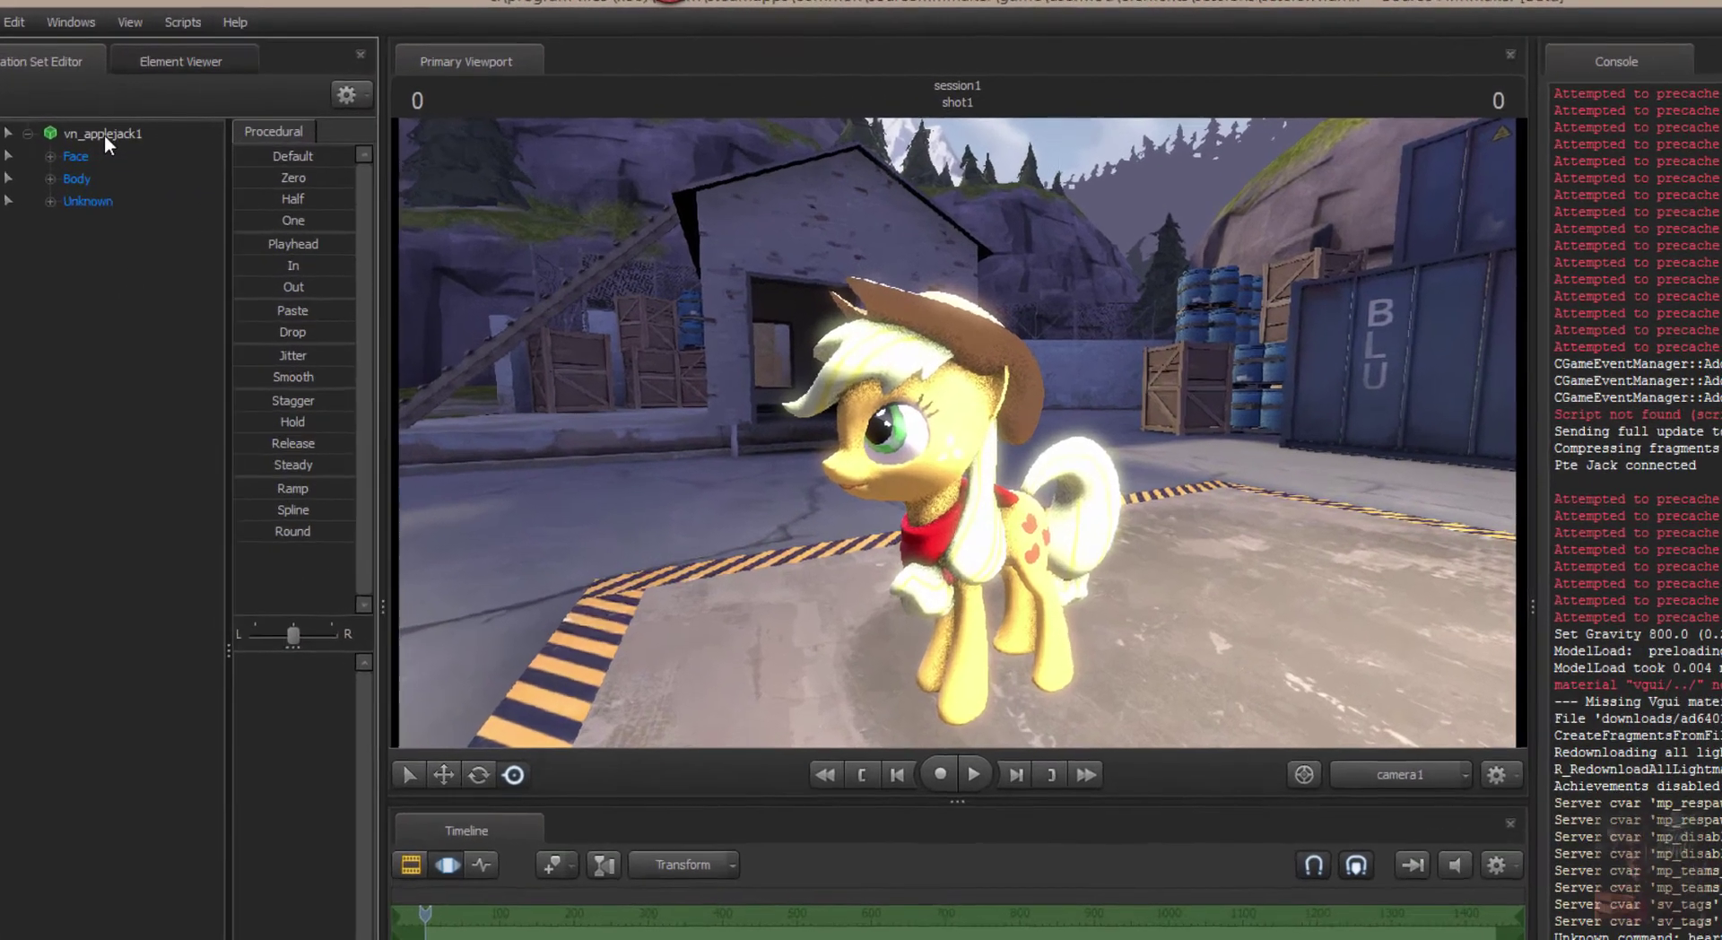
right_click(124, 122)
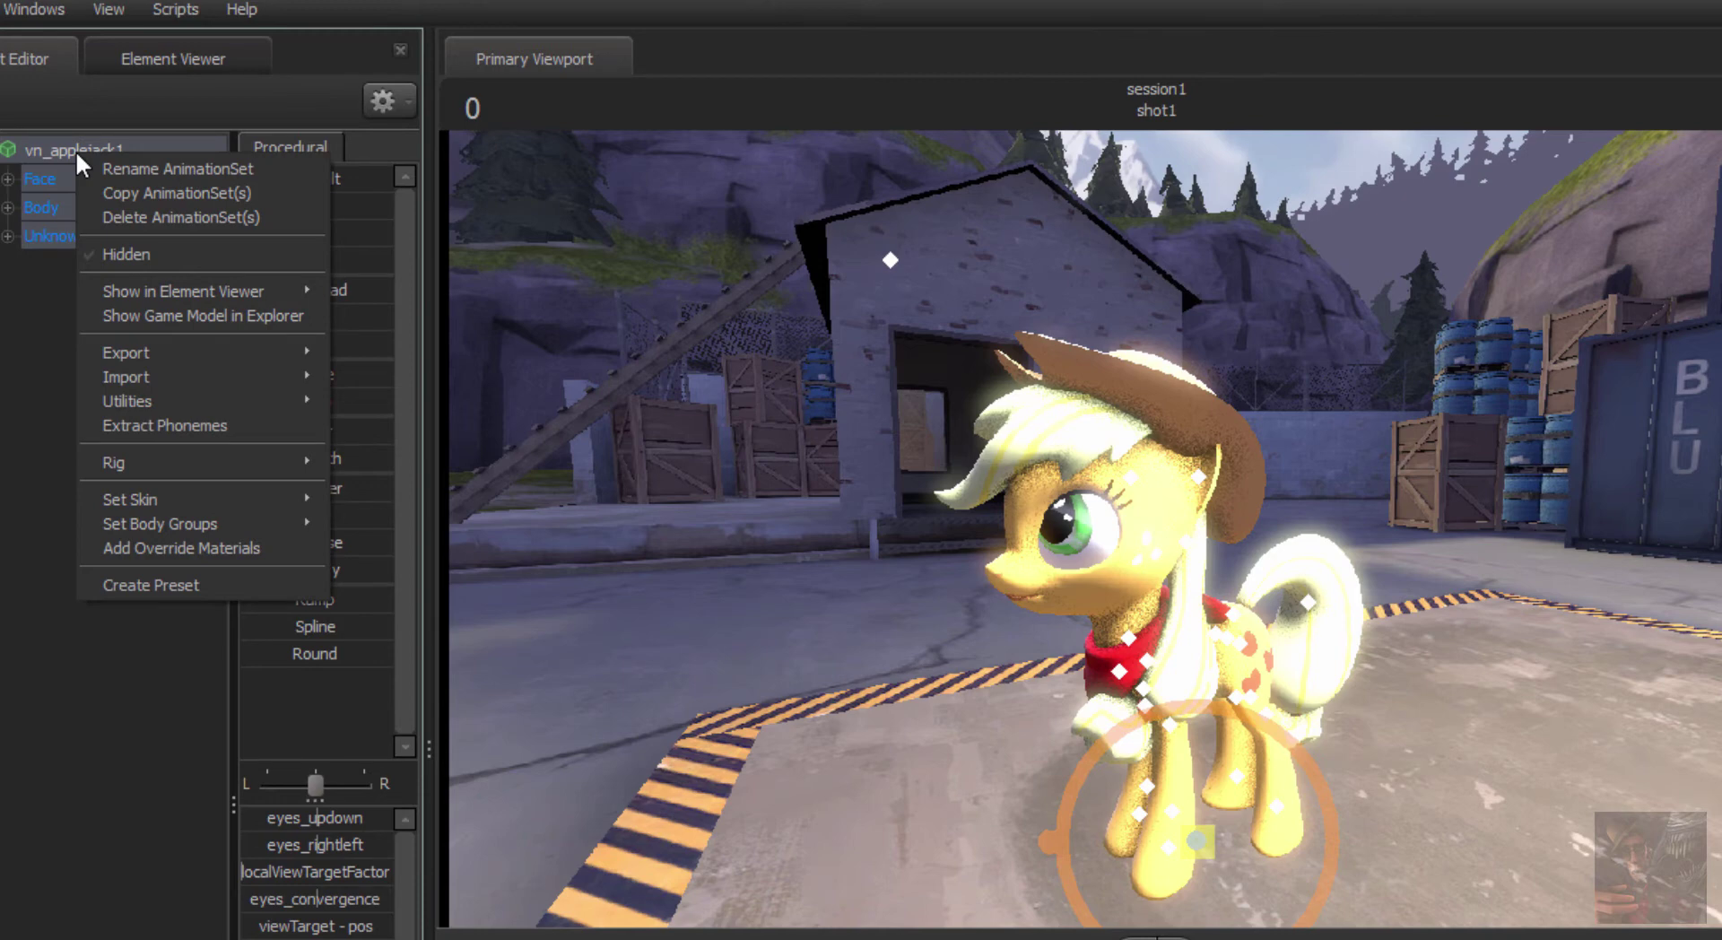
mouse_move(180, 463)
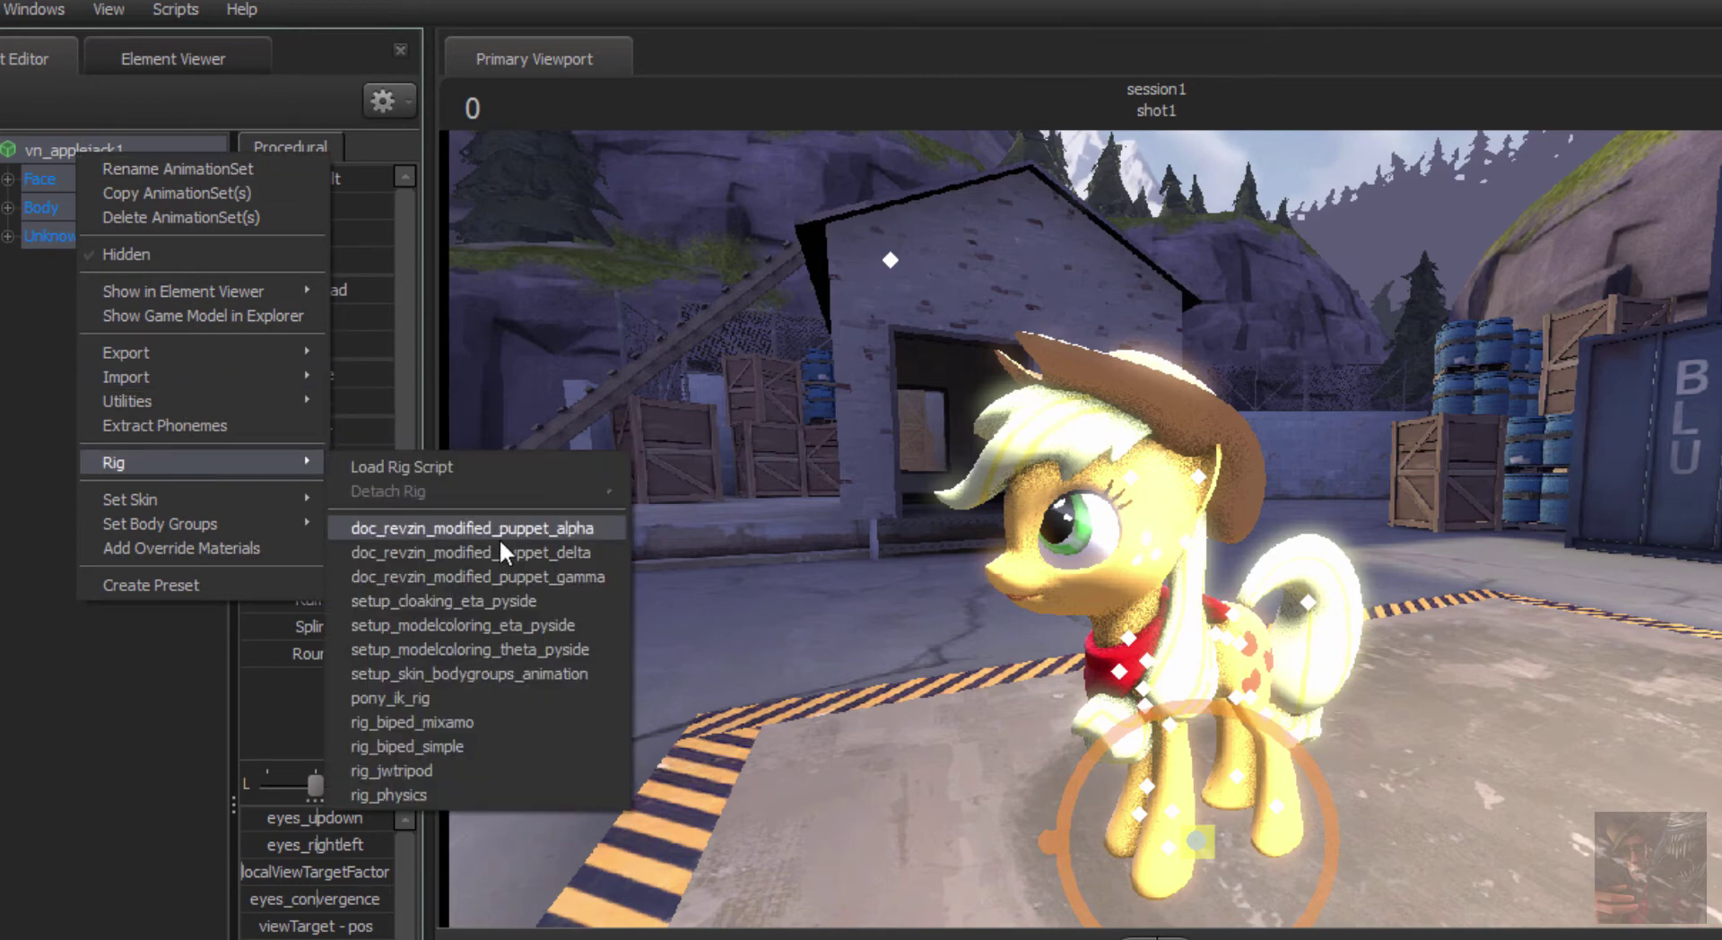
click(428, 696)
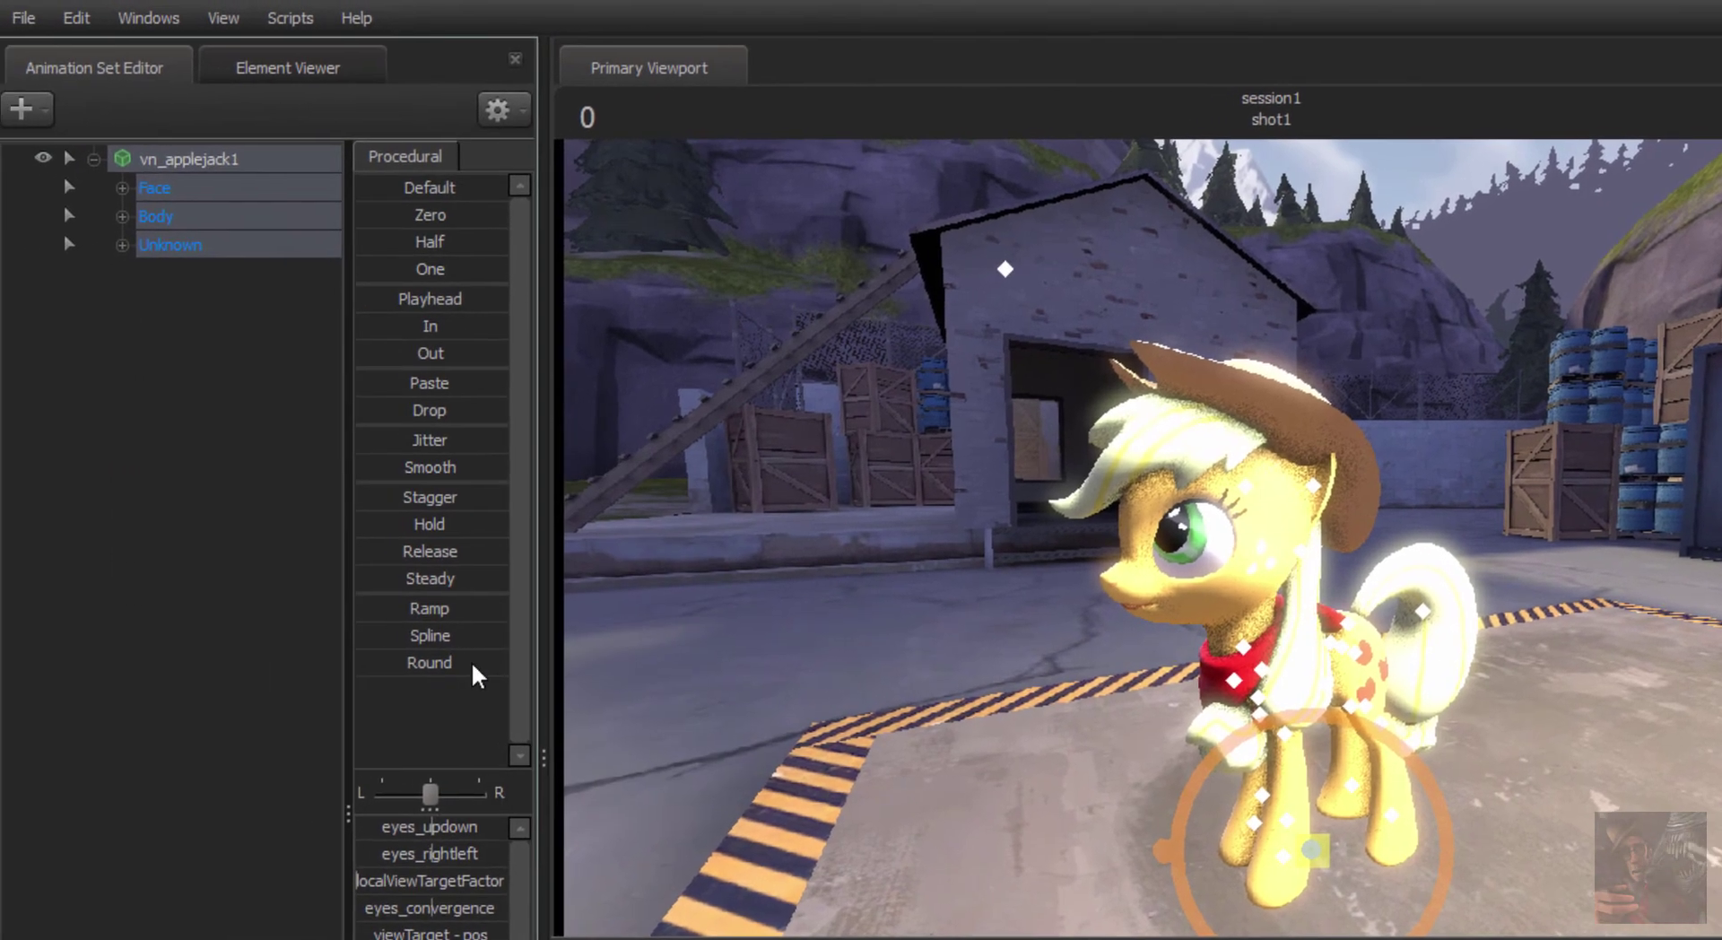
click(166, 220)
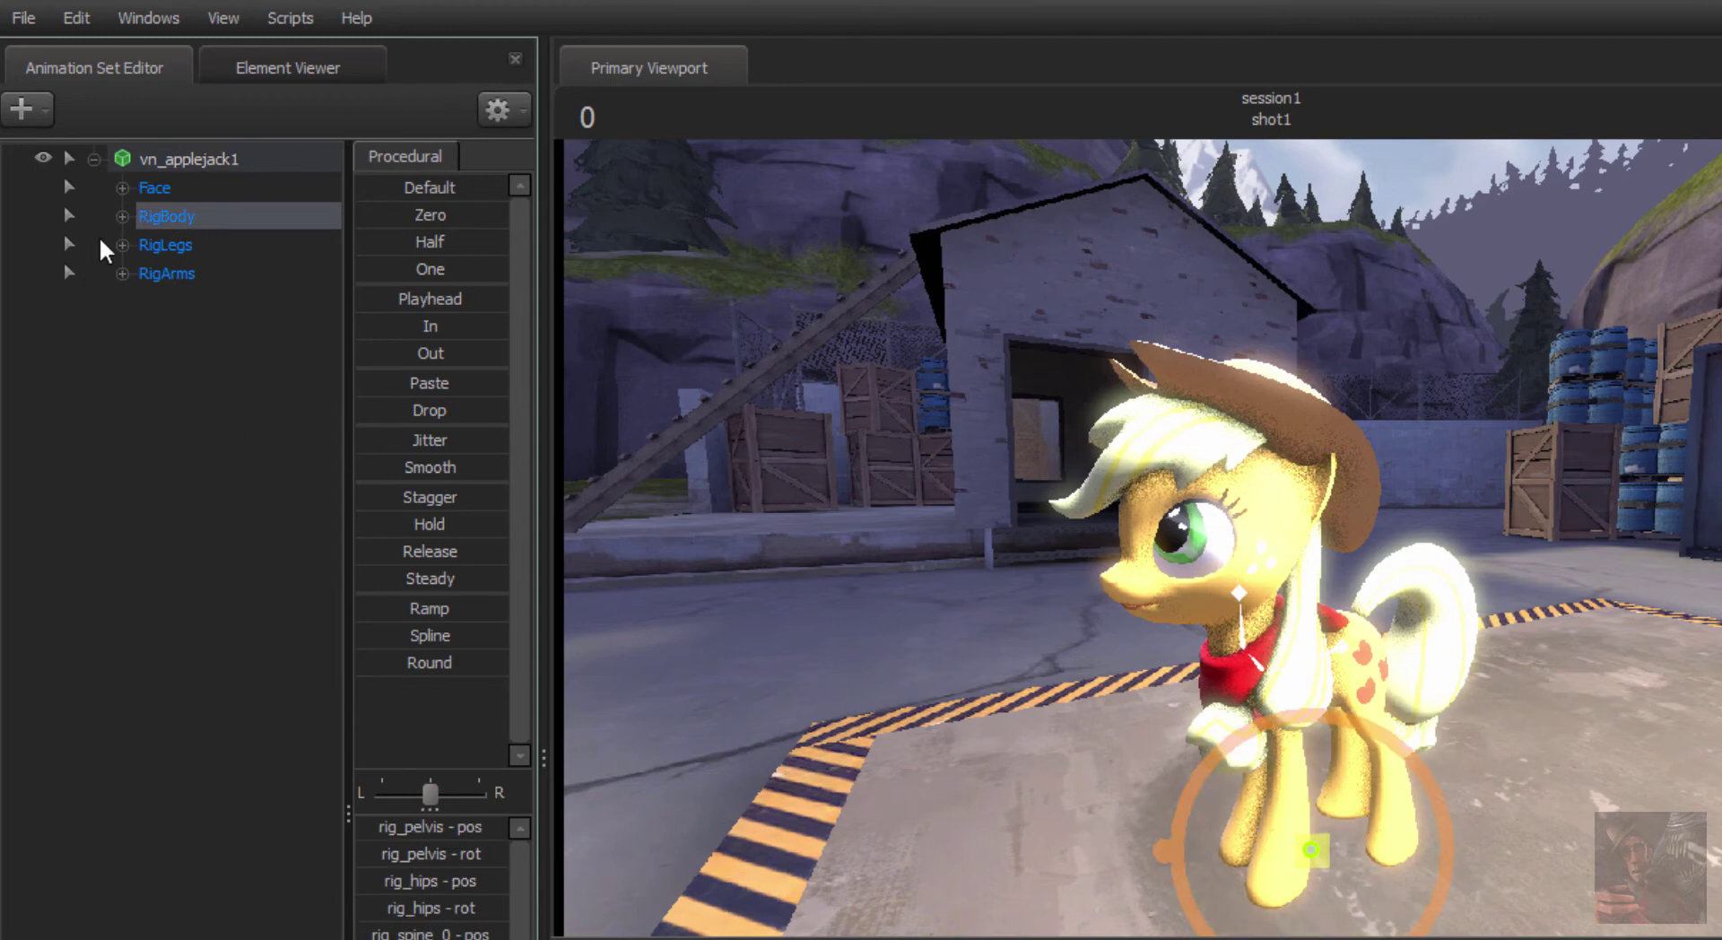
Step: Expand the RigBody group and try moving rig_pelvis slightly in the viewport, undoing the move
click(122, 218)
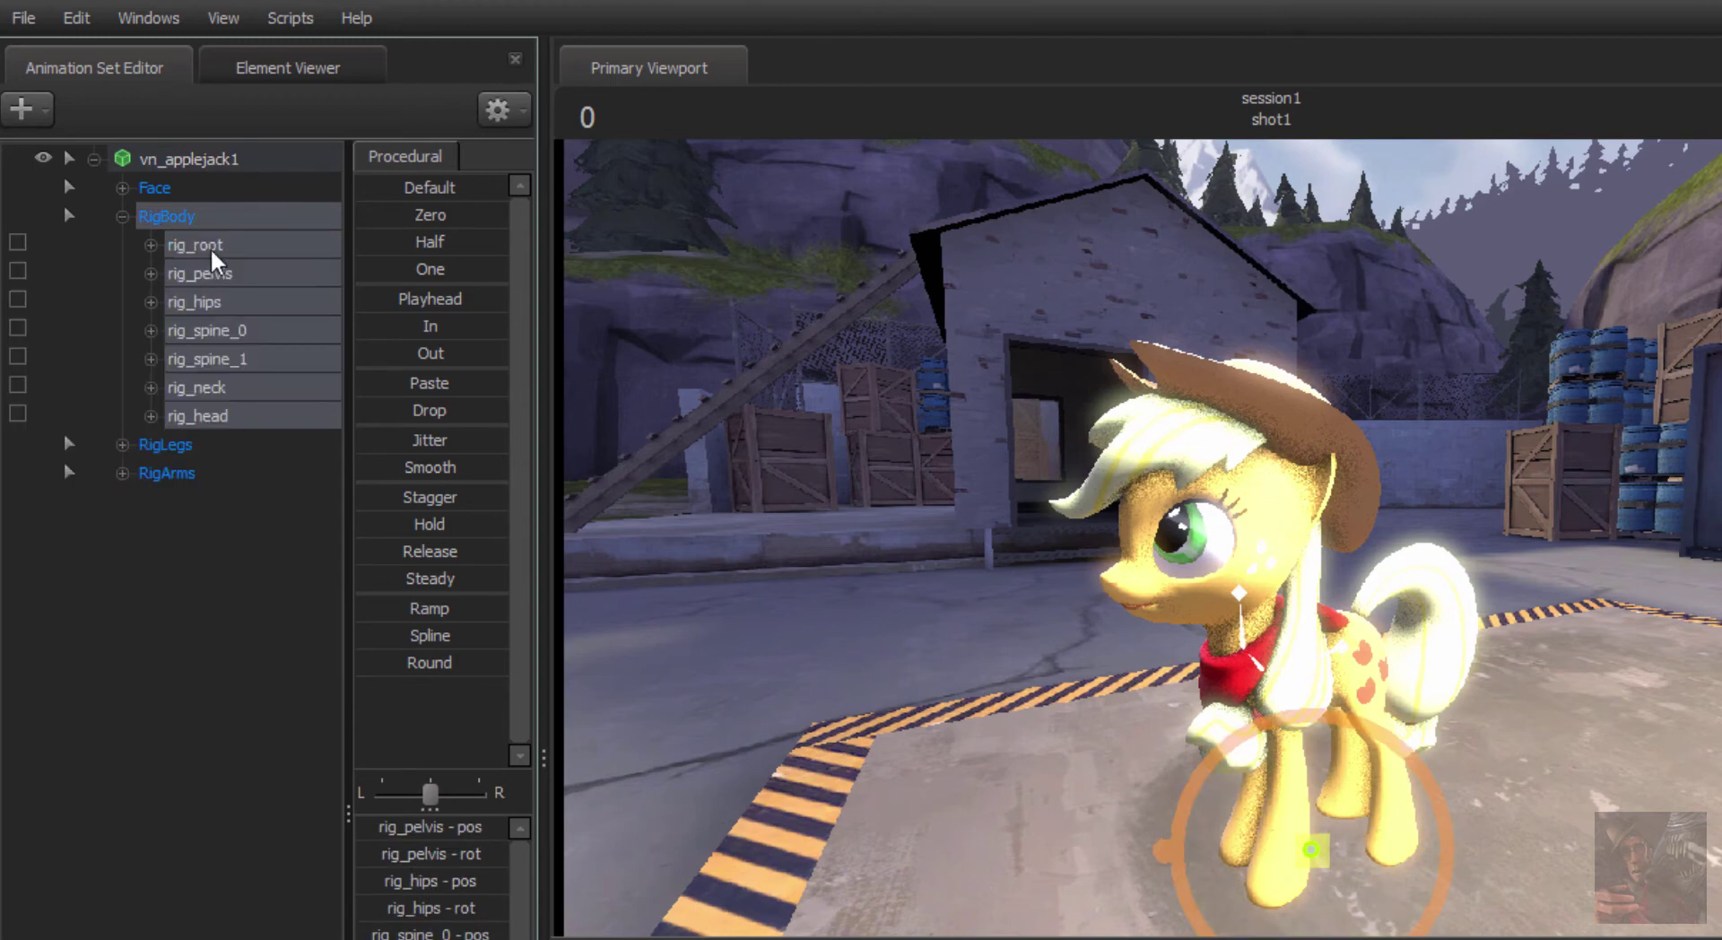
click(216, 275)
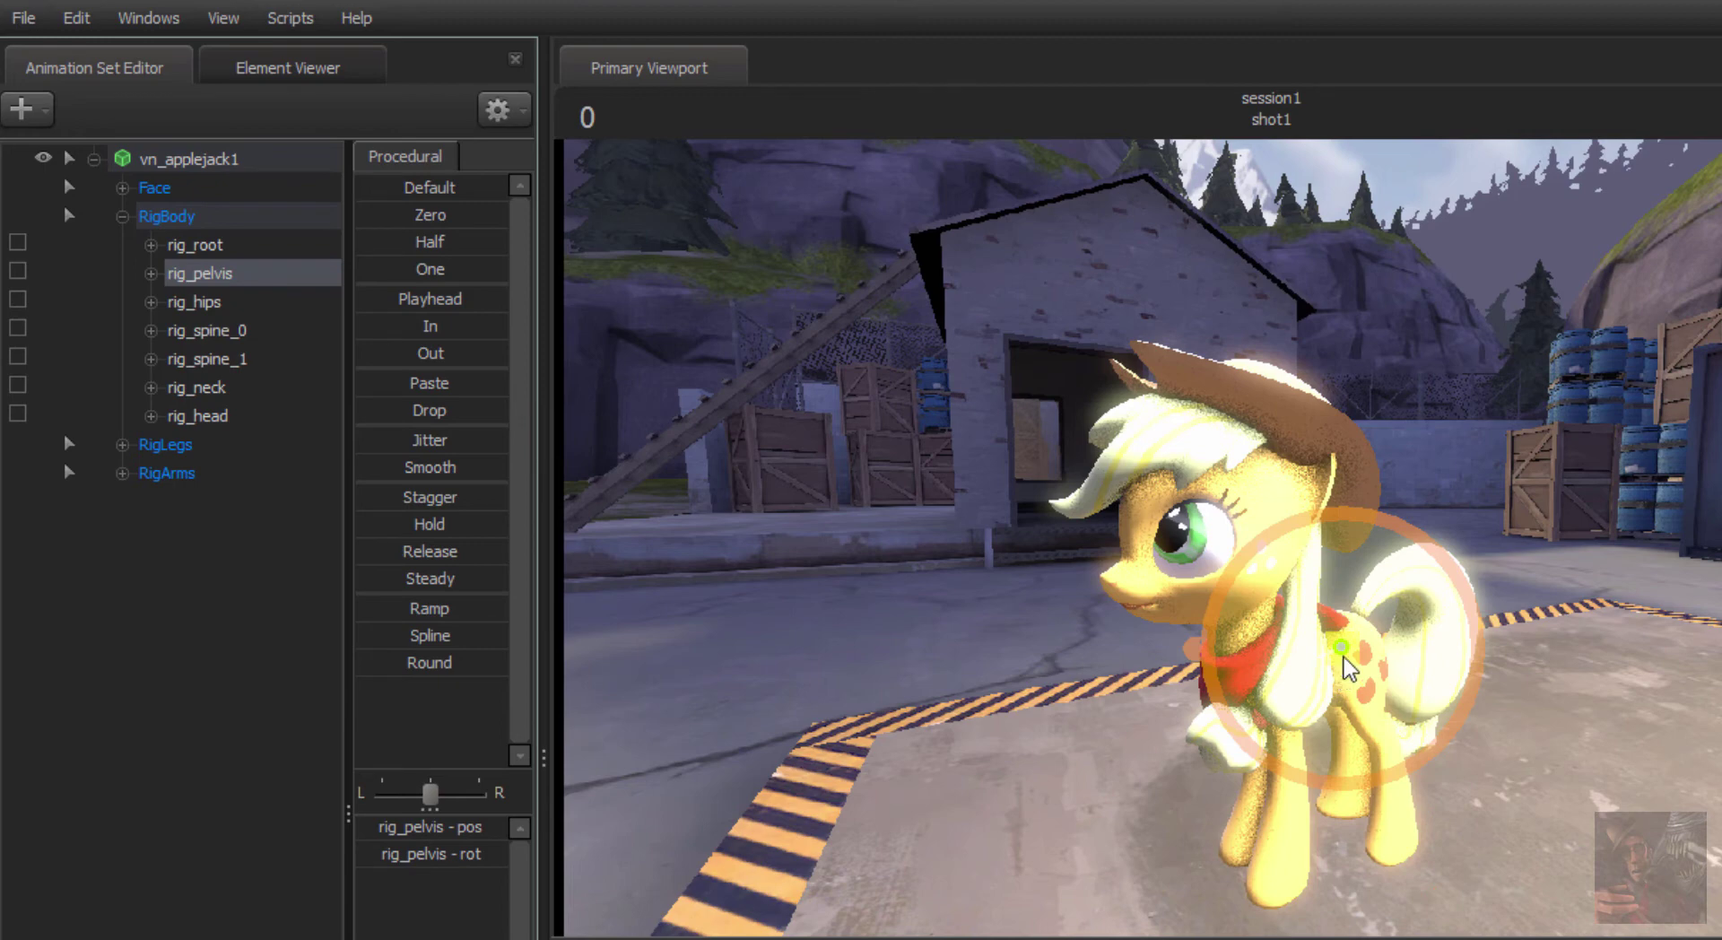
mouse_move(1345, 648)
mouse_down()
mouse_move(1386, 635)
mouse_move(1336, 638)
mouse_up()
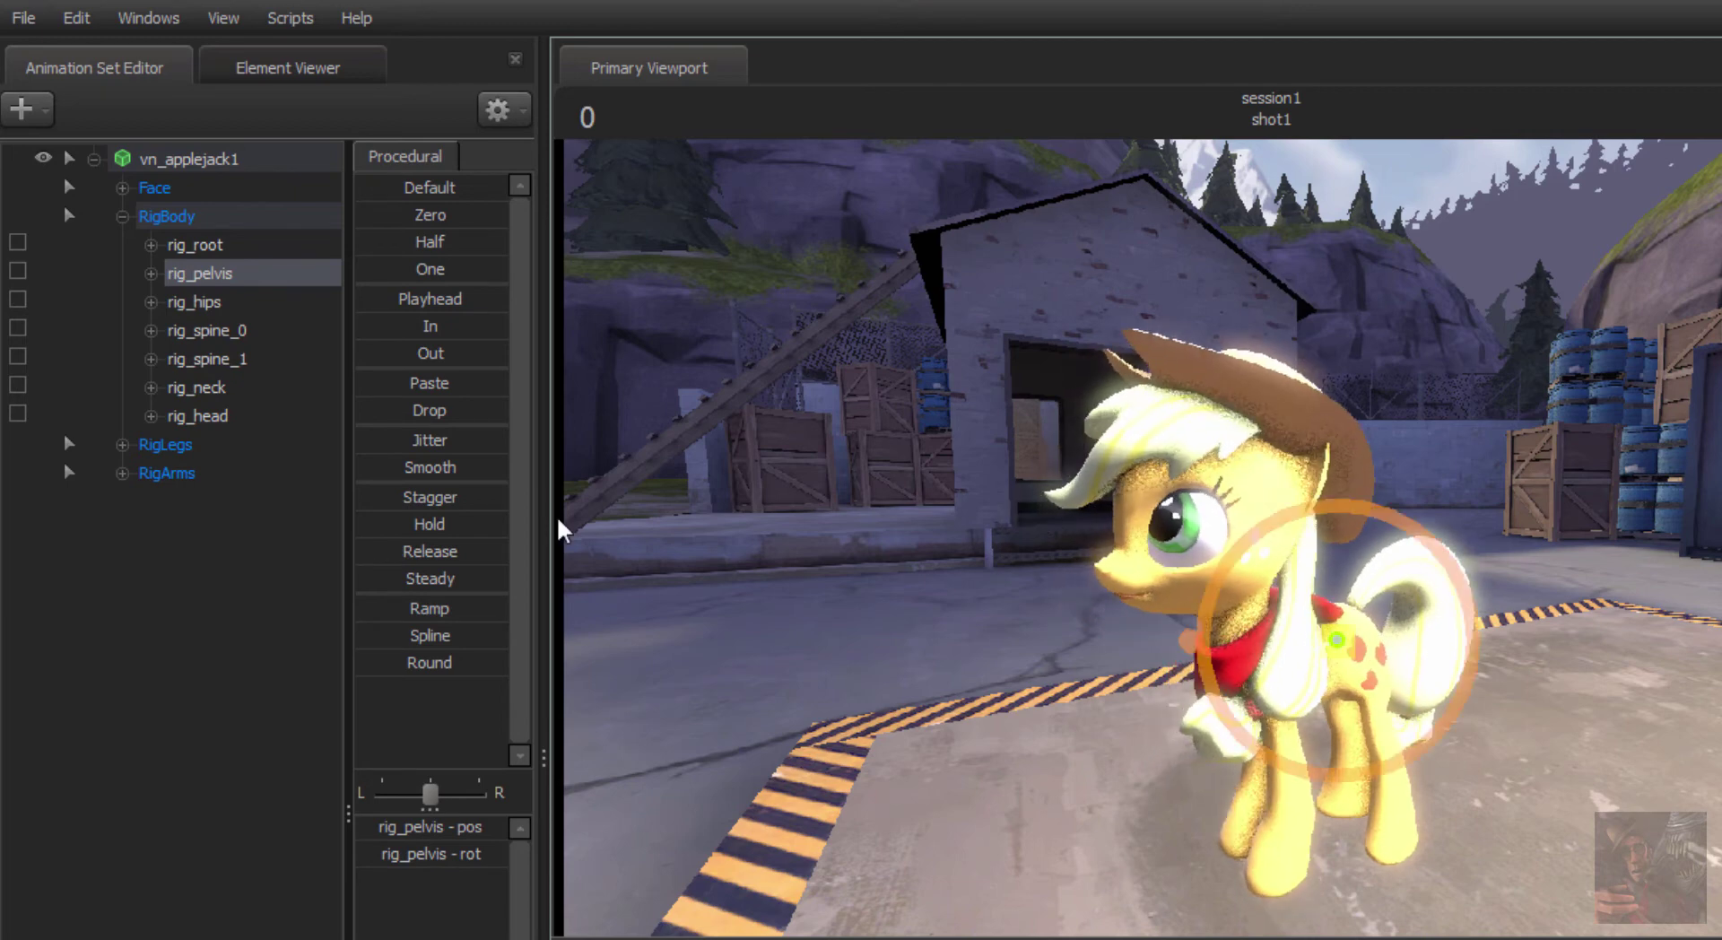
key(ctrl+z)
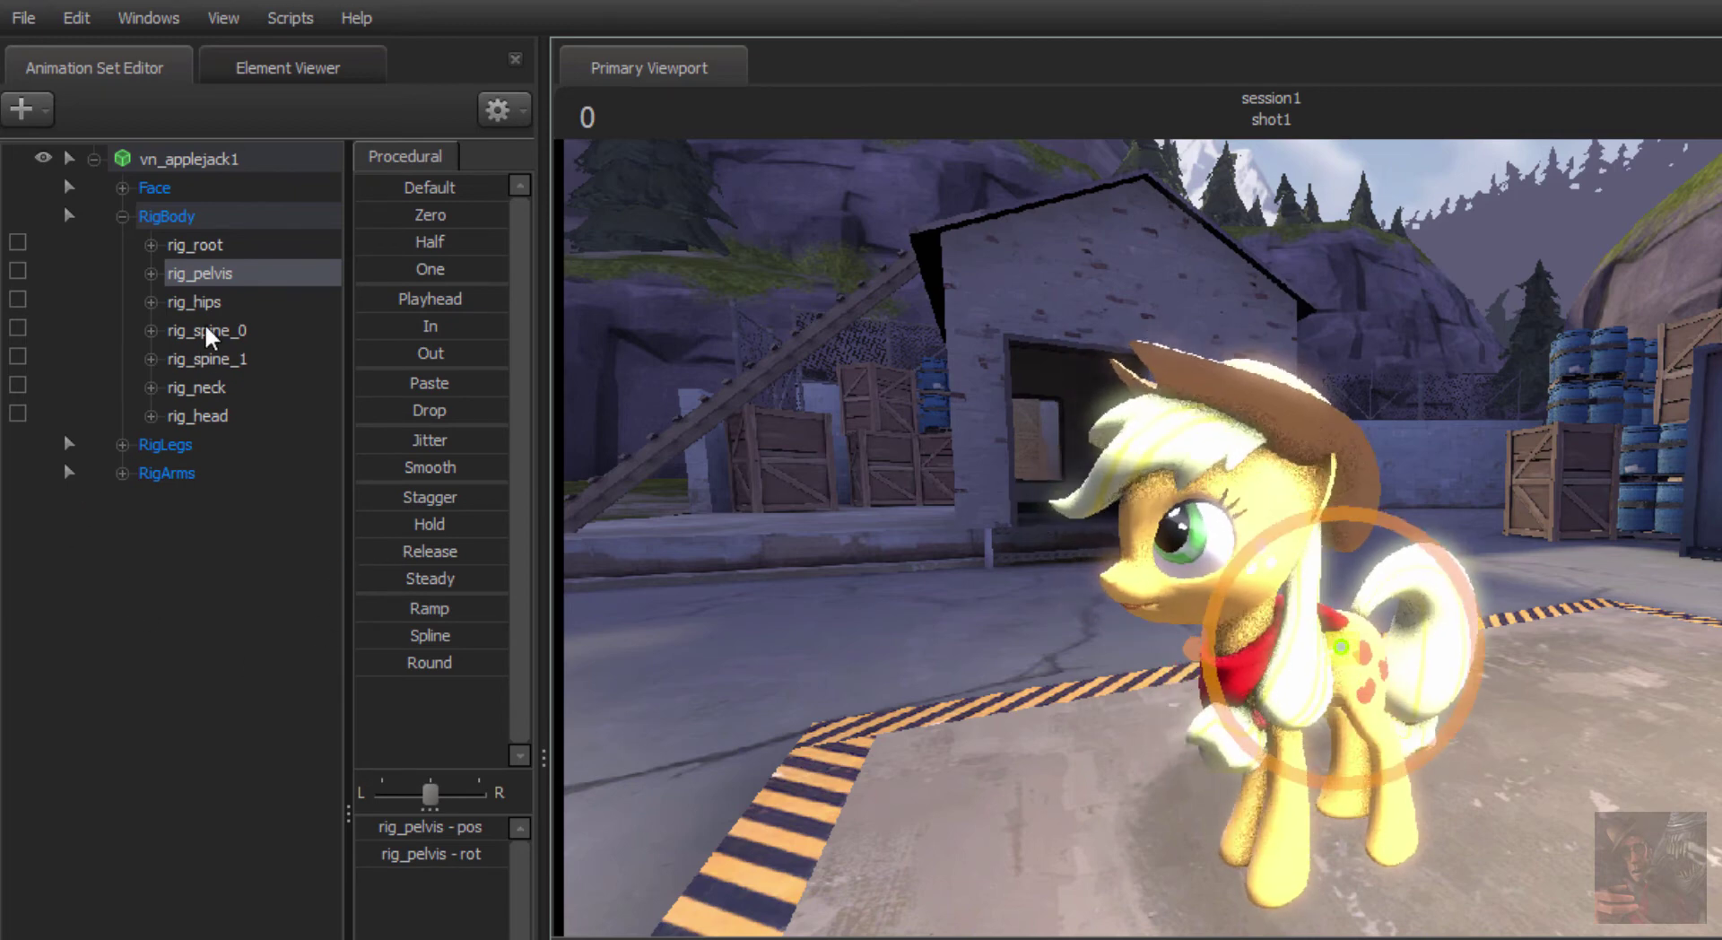
Step: Expand RigLegs and its RightLeg group to view the leg controls, and select rig_foot_R
click(141, 447)
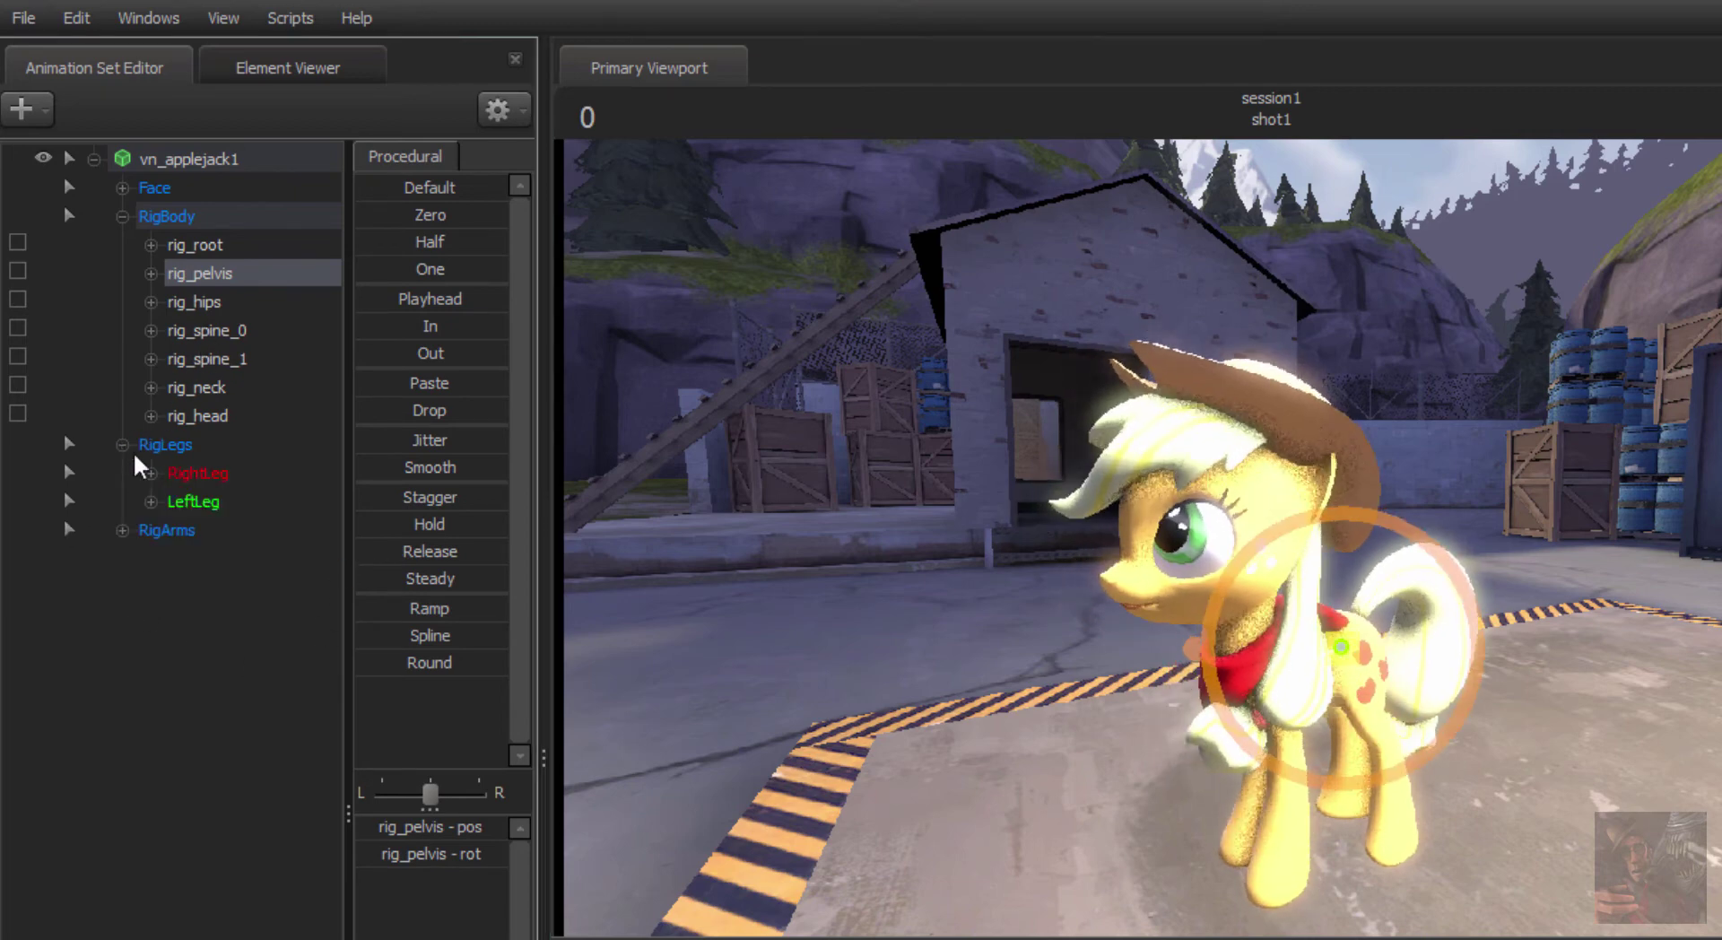
click(187, 480)
click(152, 475)
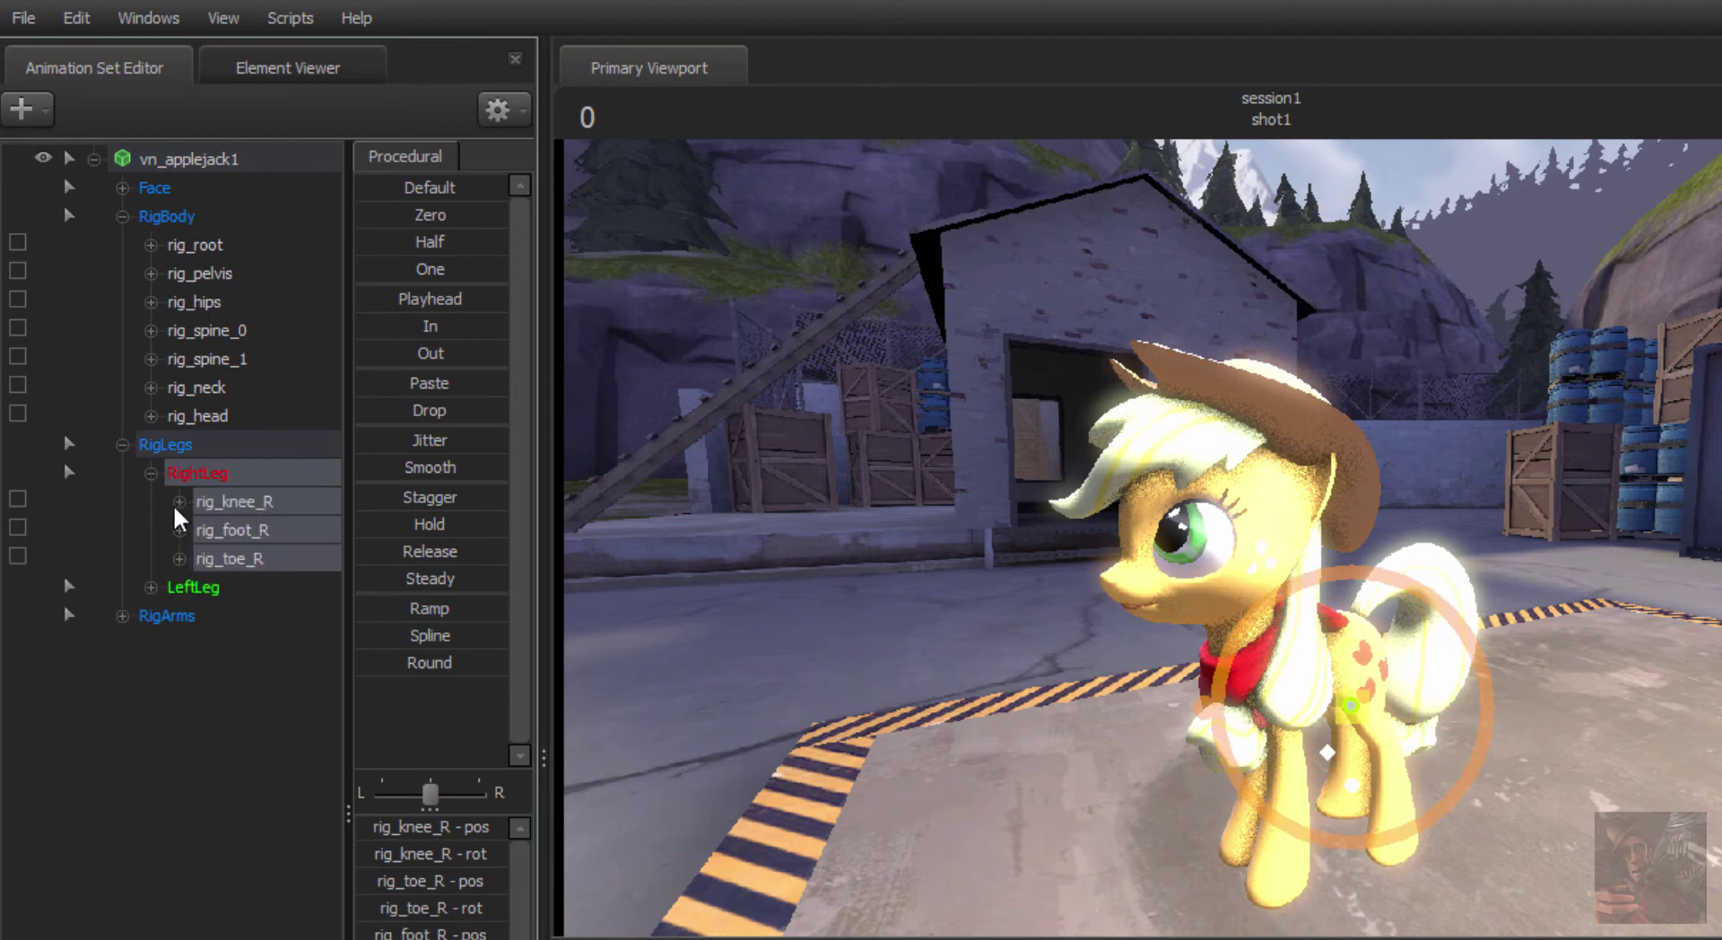
click(235, 531)
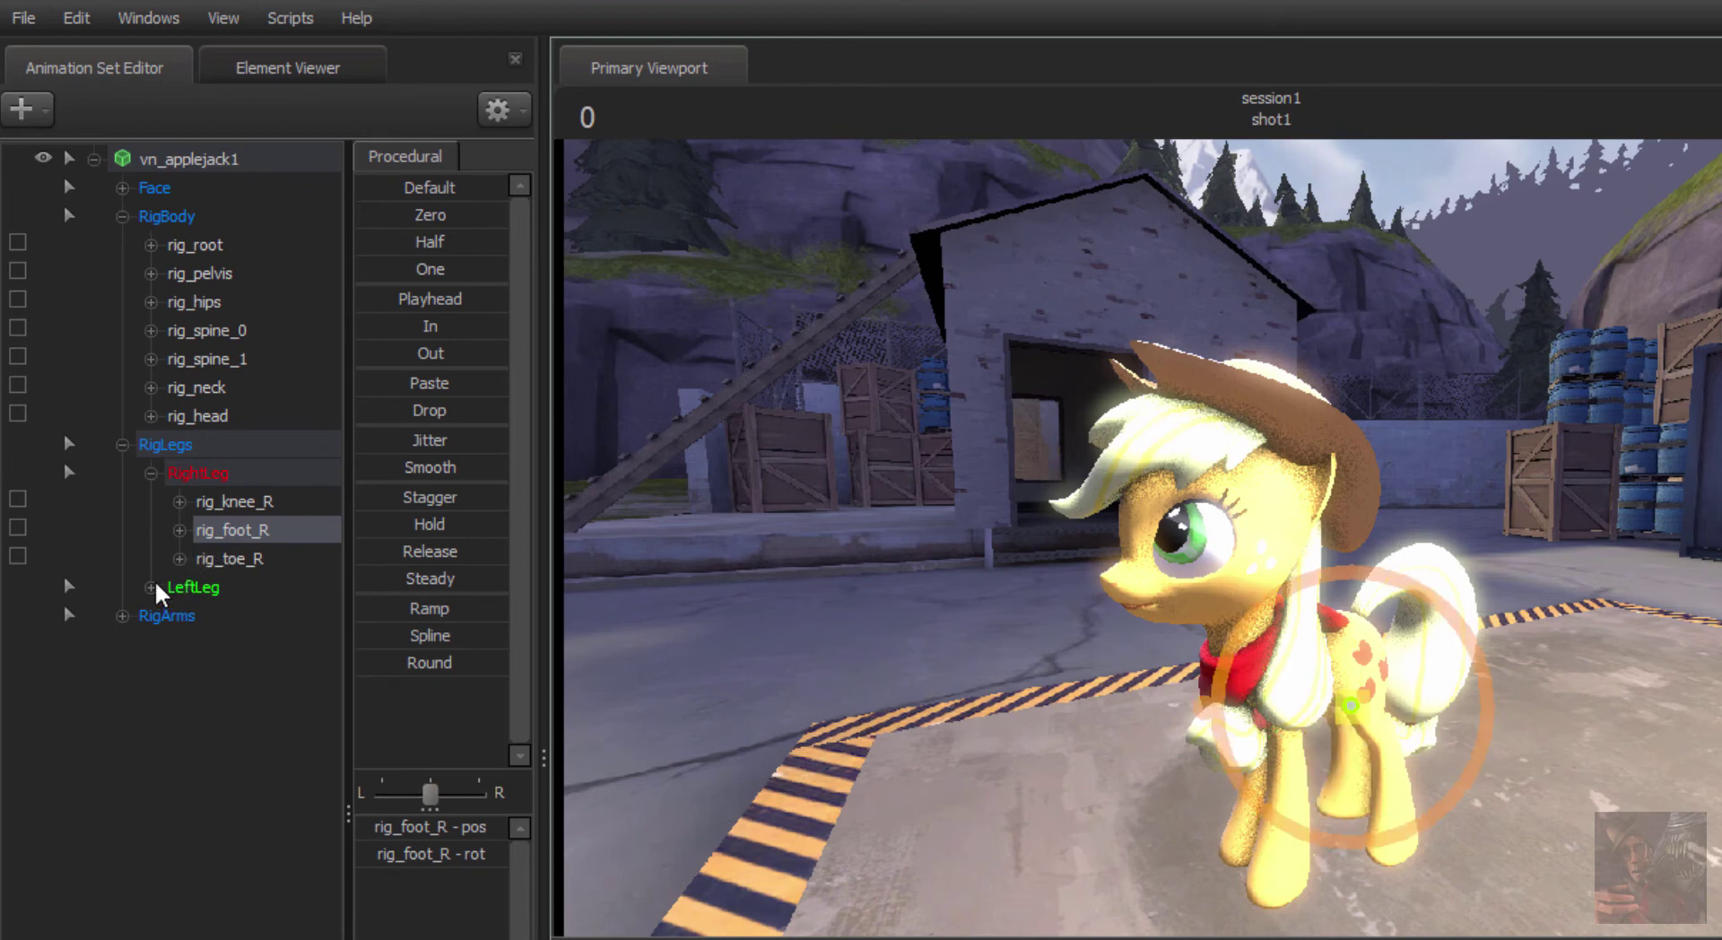
Step: Expand RigArms and RightArm, try moving the front hoof forward with rig_hand_R, and undo the change
click(123, 616)
click(152, 645)
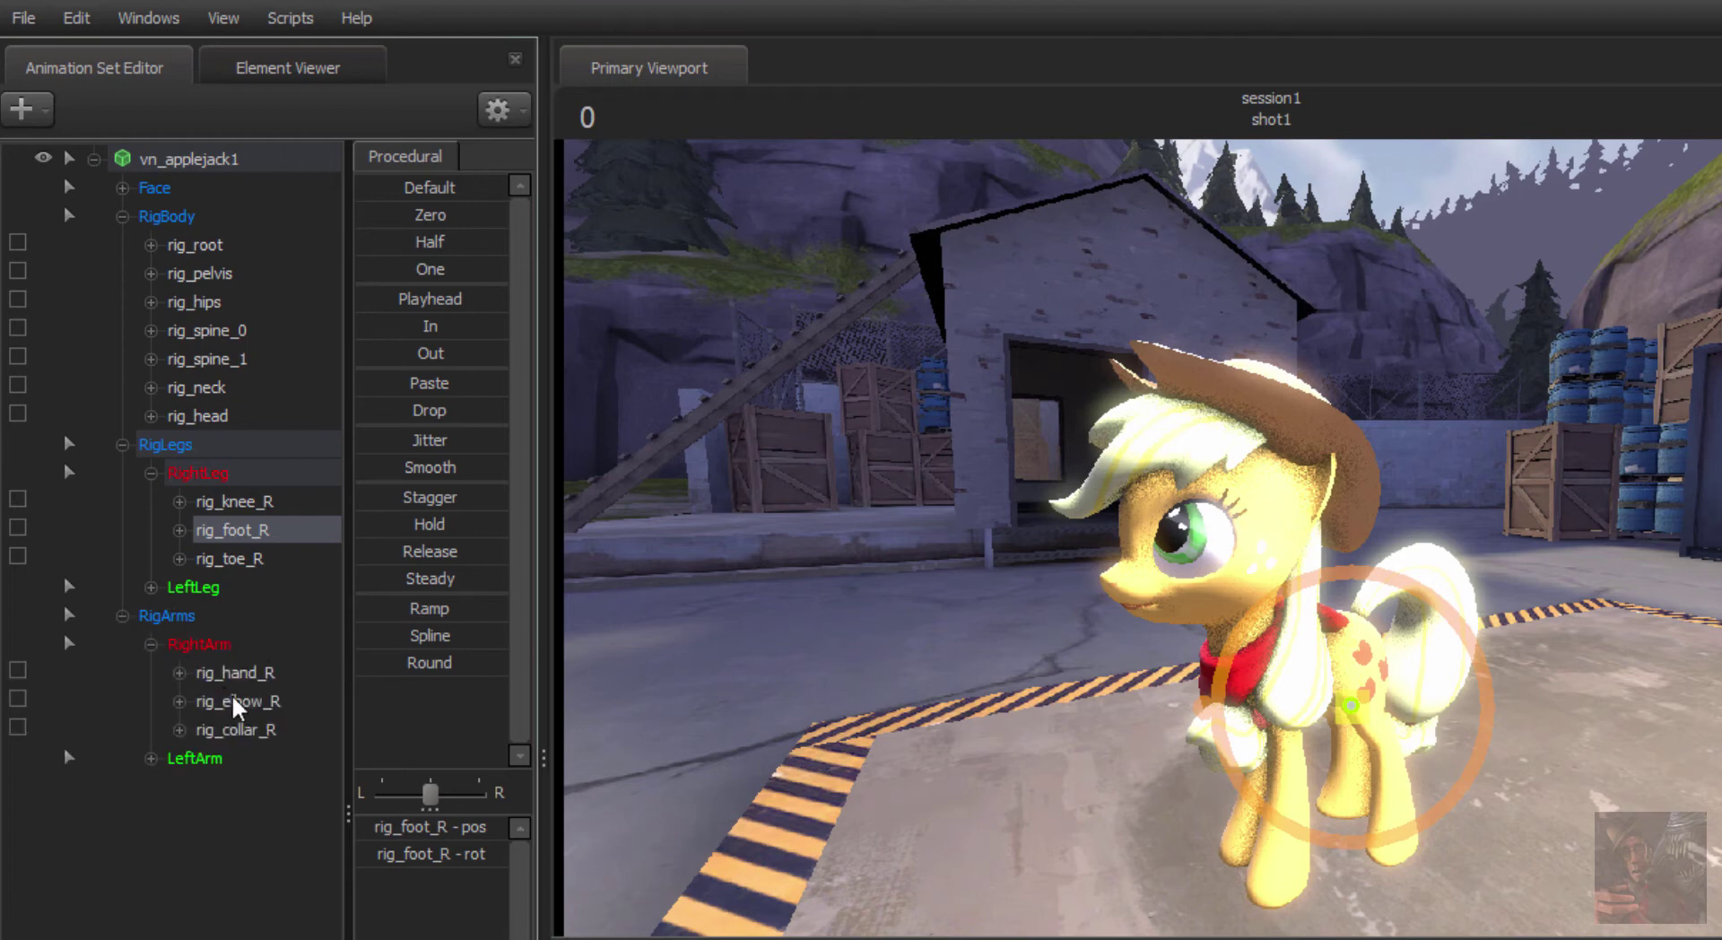
click(230, 672)
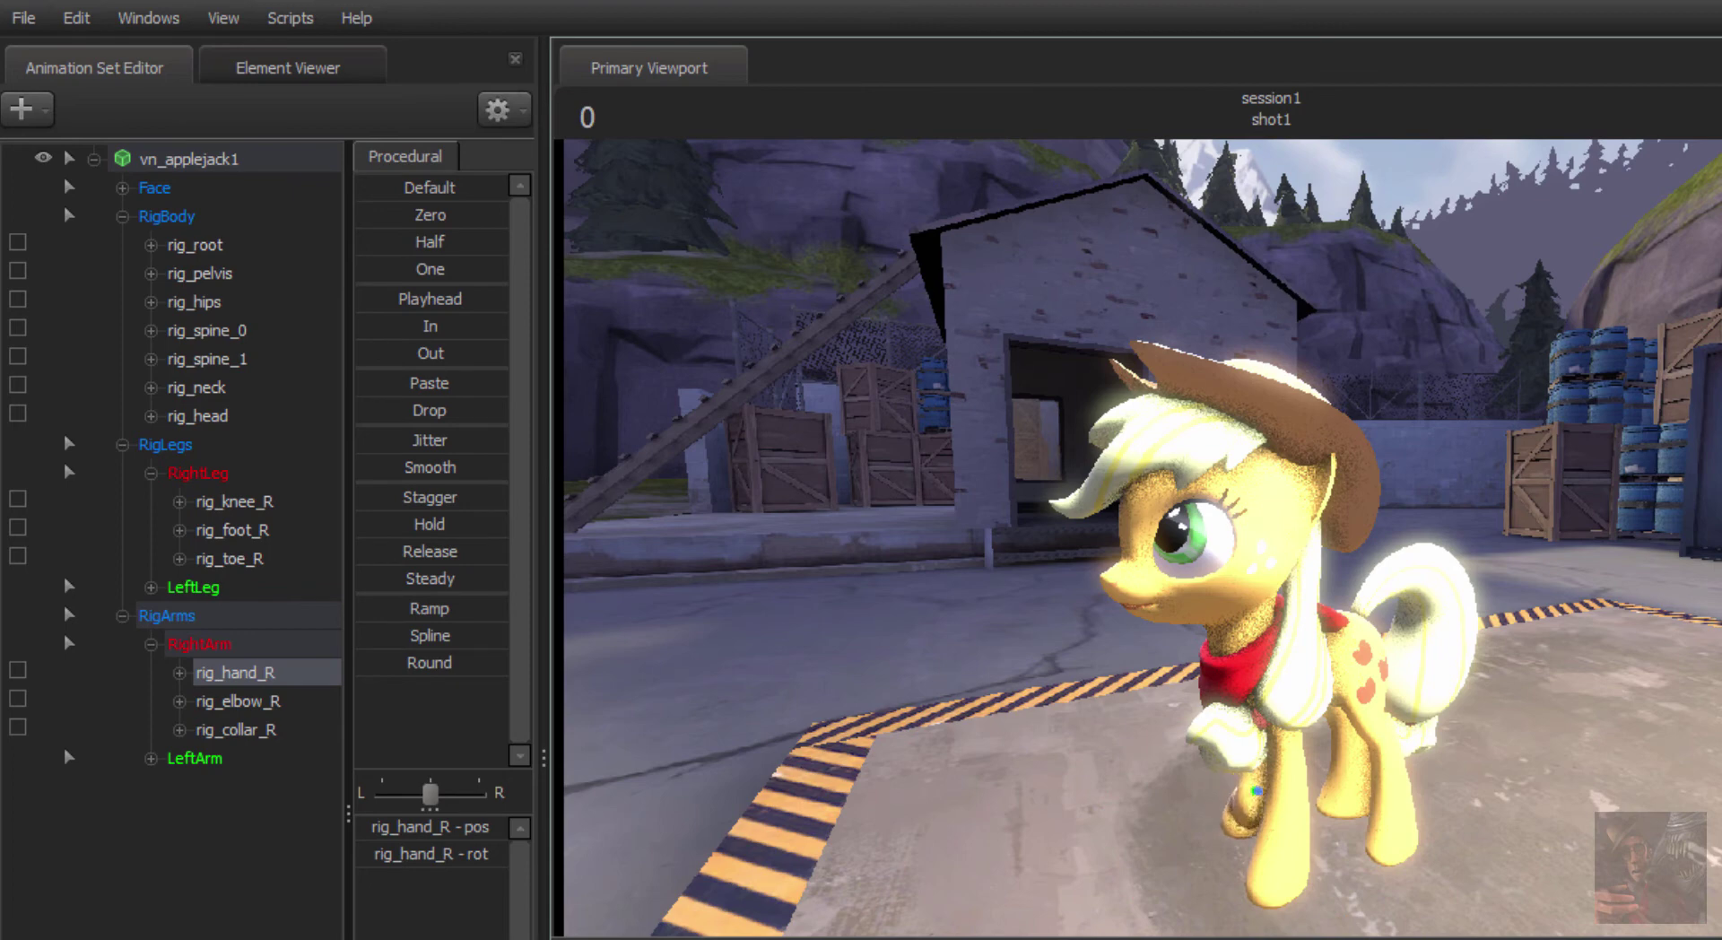
drag(1226, 773, 1215, 810)
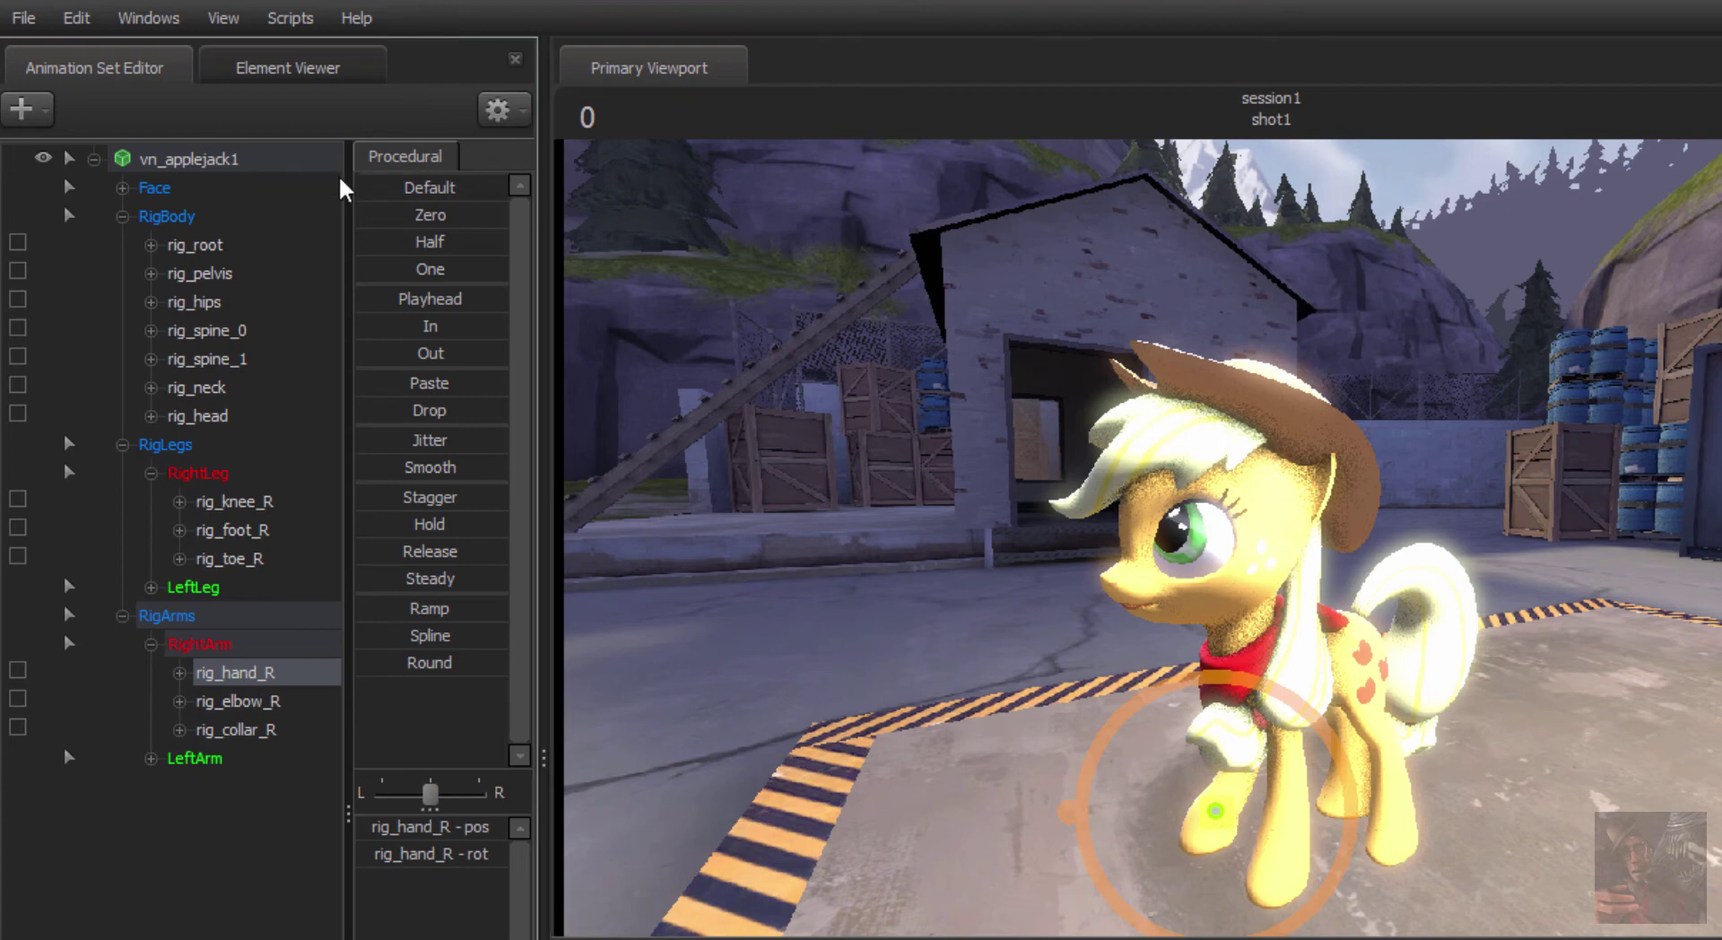
click(388, 190)
drag(430, 215, 466, 214)
key(ctrl+z)
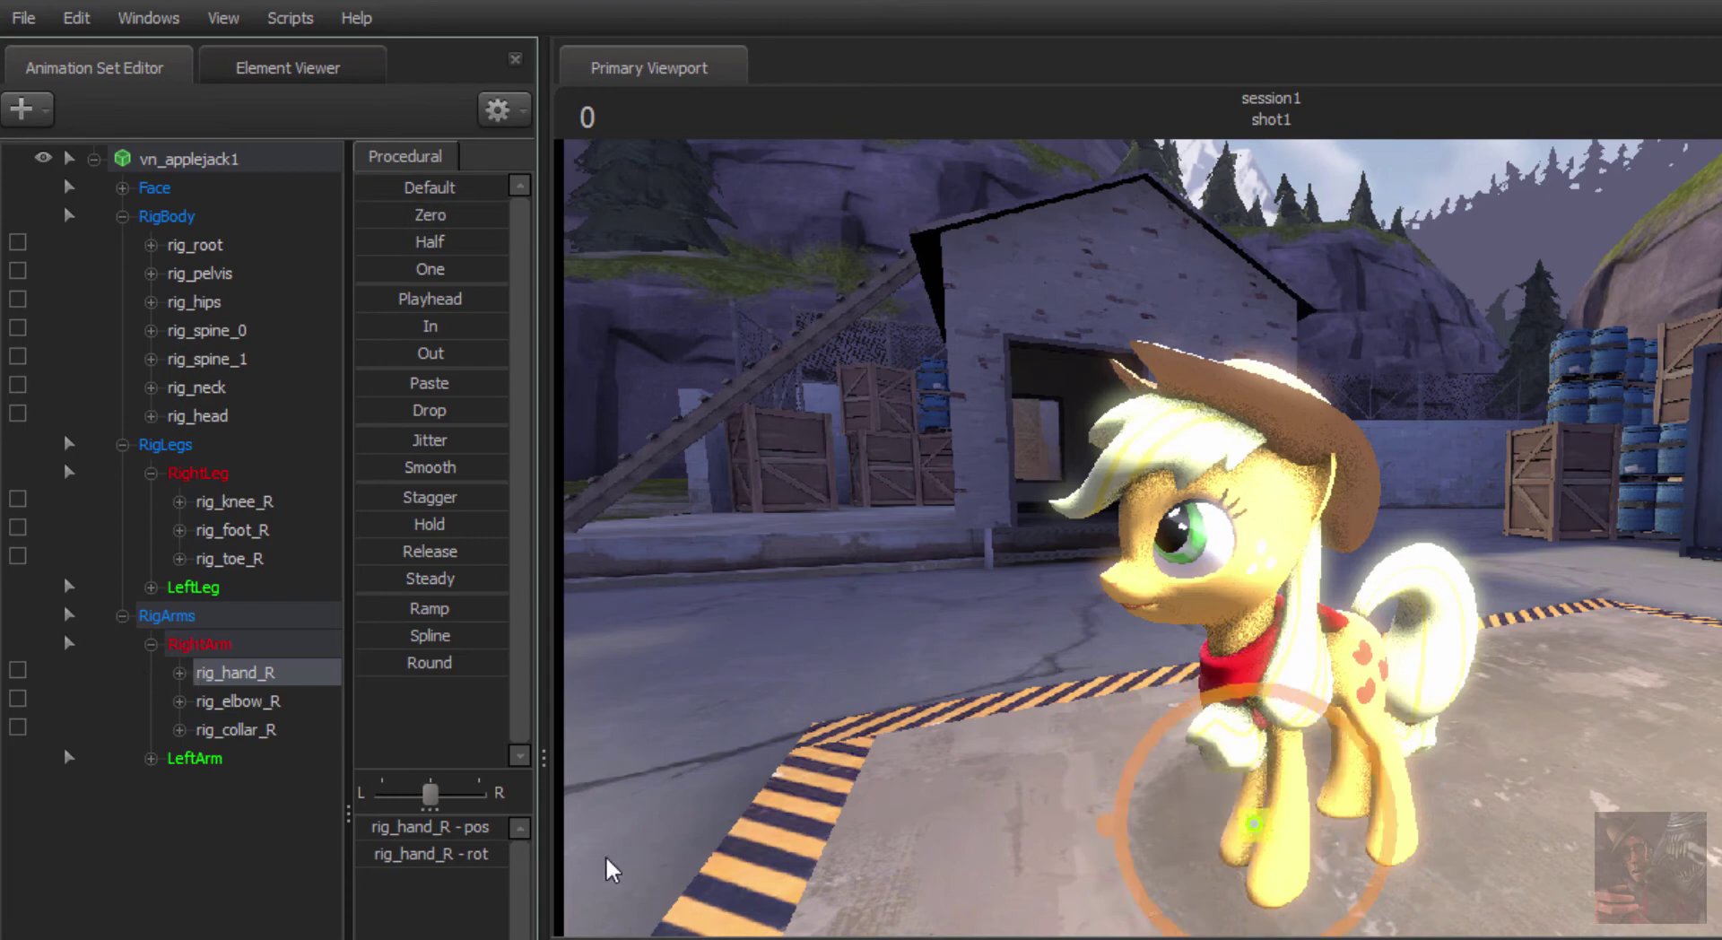
Step: Collapse the vn_applejack1 animation set and widen the Animation Set Editor
drag(952, 663, 1291, 606)
mouse_move(1308, 854)
mouse_down()
mouse_move(1345, 874)
mouse_move(1368, 794)
mouse_move(1354, 762)
mouse_move(1319, 738)
mouse_move(1256, 735)
mouse_move(1372, 771)
mouse_move(1324, 843)
mouse_up()
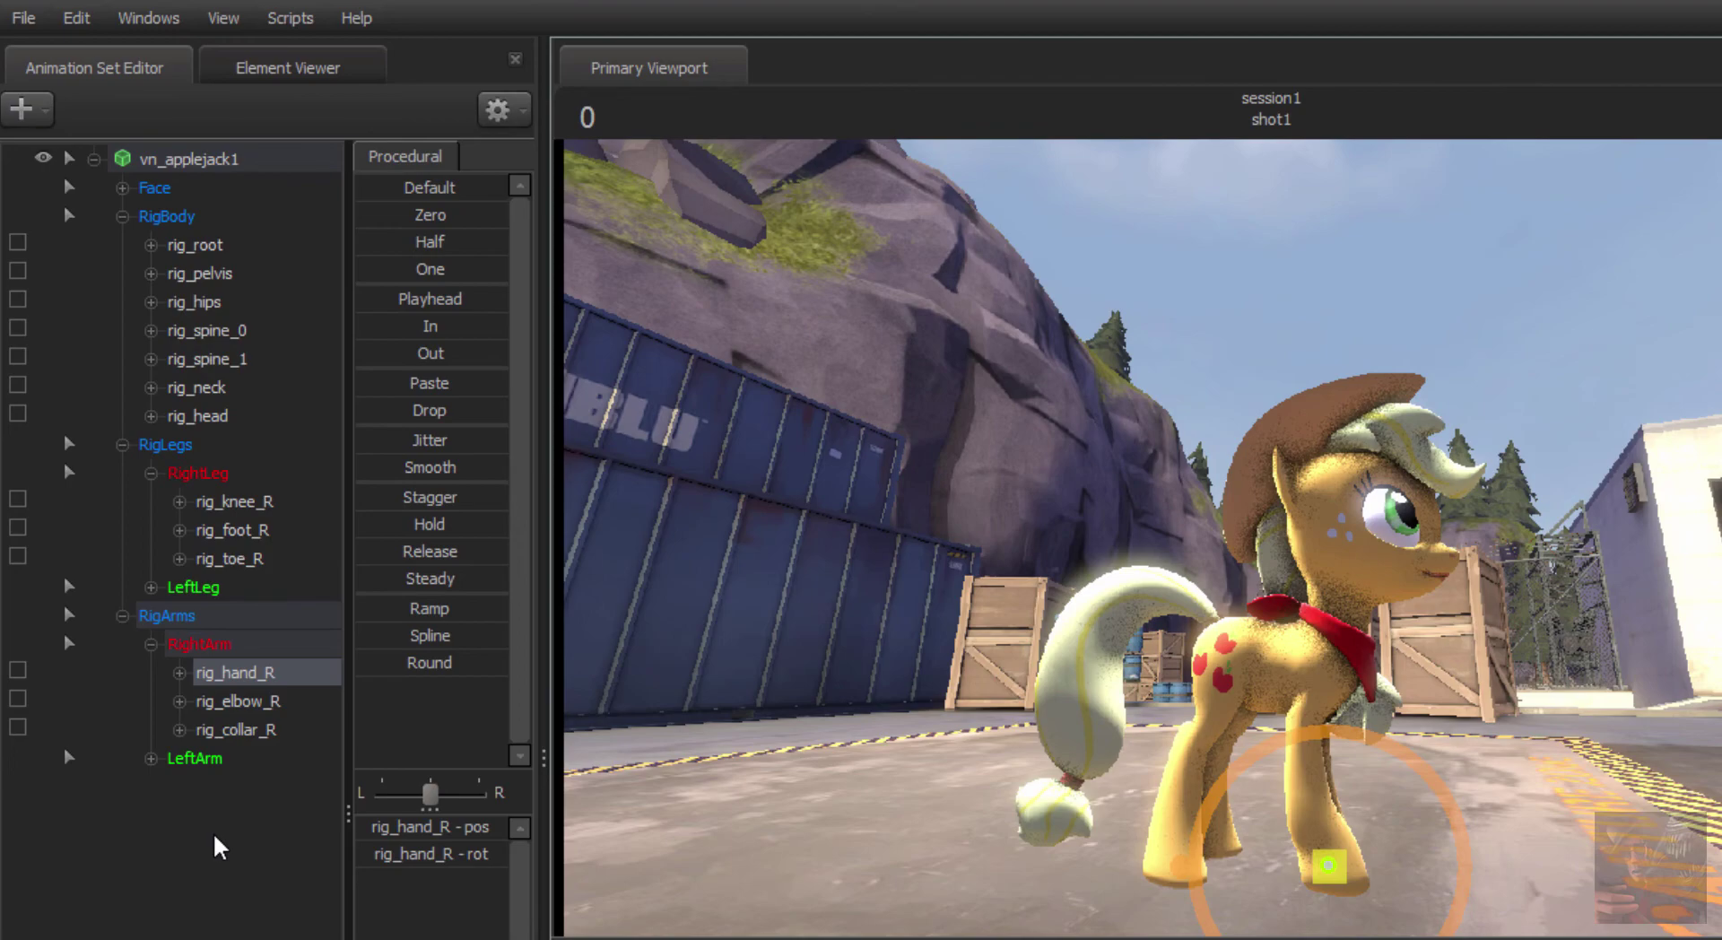
mouse_move(1303, 566)
mouse_down()
mouse_move(987, 583)
mouse_move(1303, 566)
mouse_up()
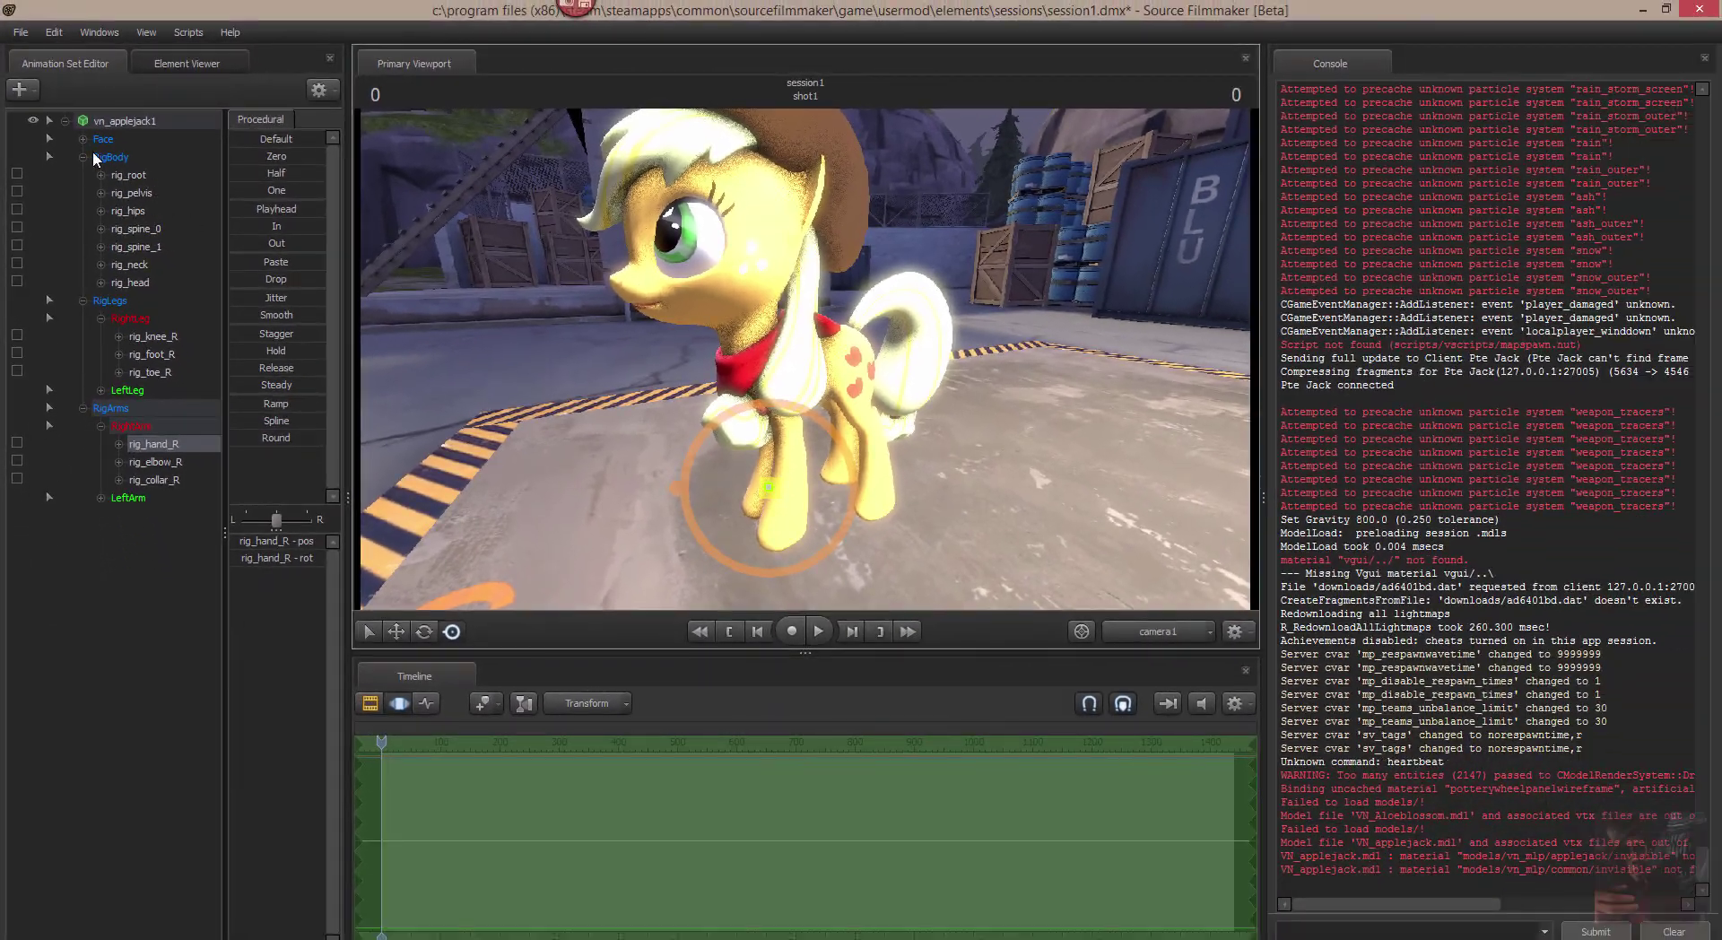
click(66, 118)
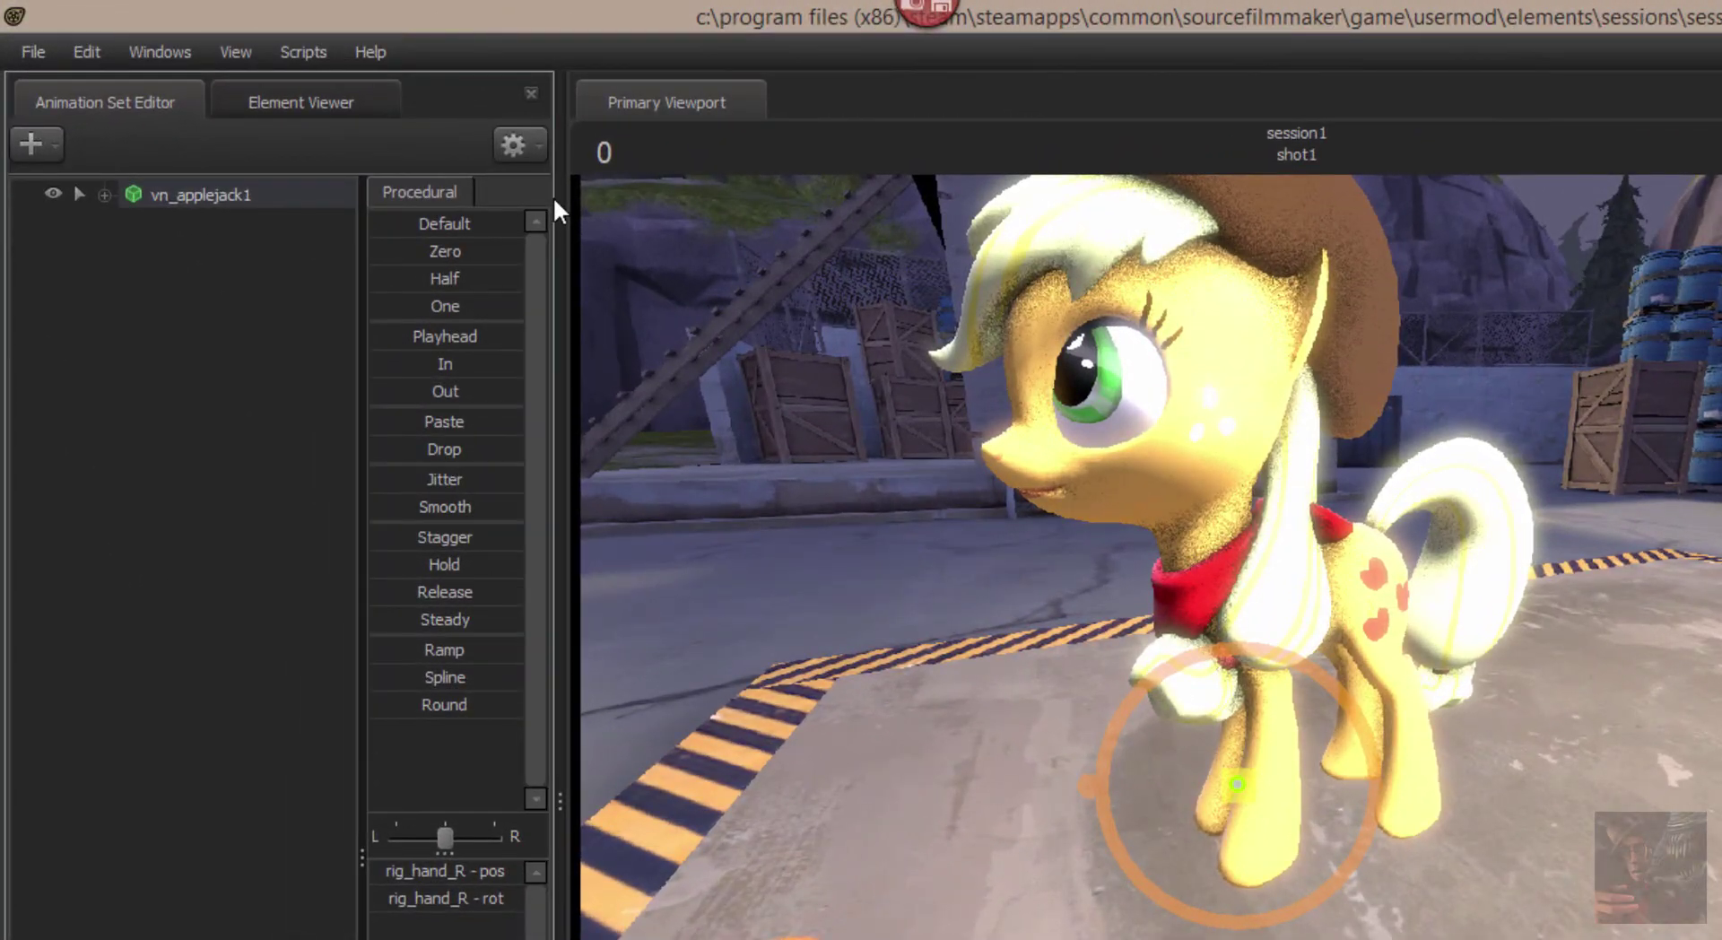
drag(557, 188, 737, 205)
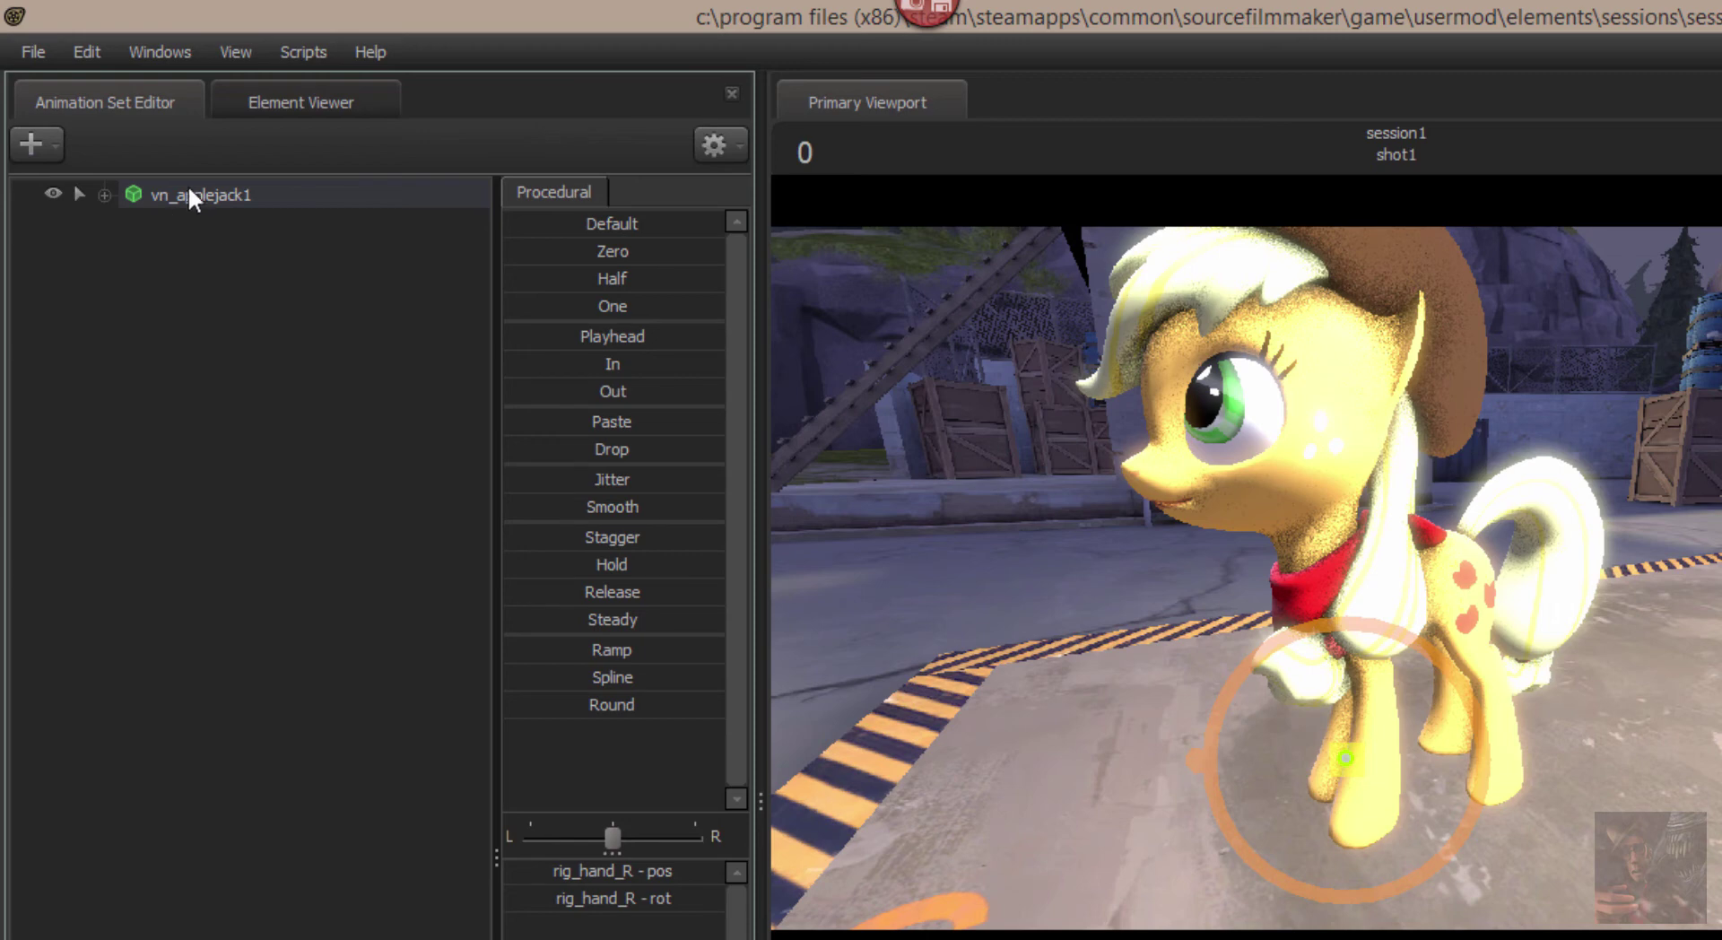
Step: Show the AnimationSet element of vn_applejack1 in the Element Viewer
right_click(216, 203)
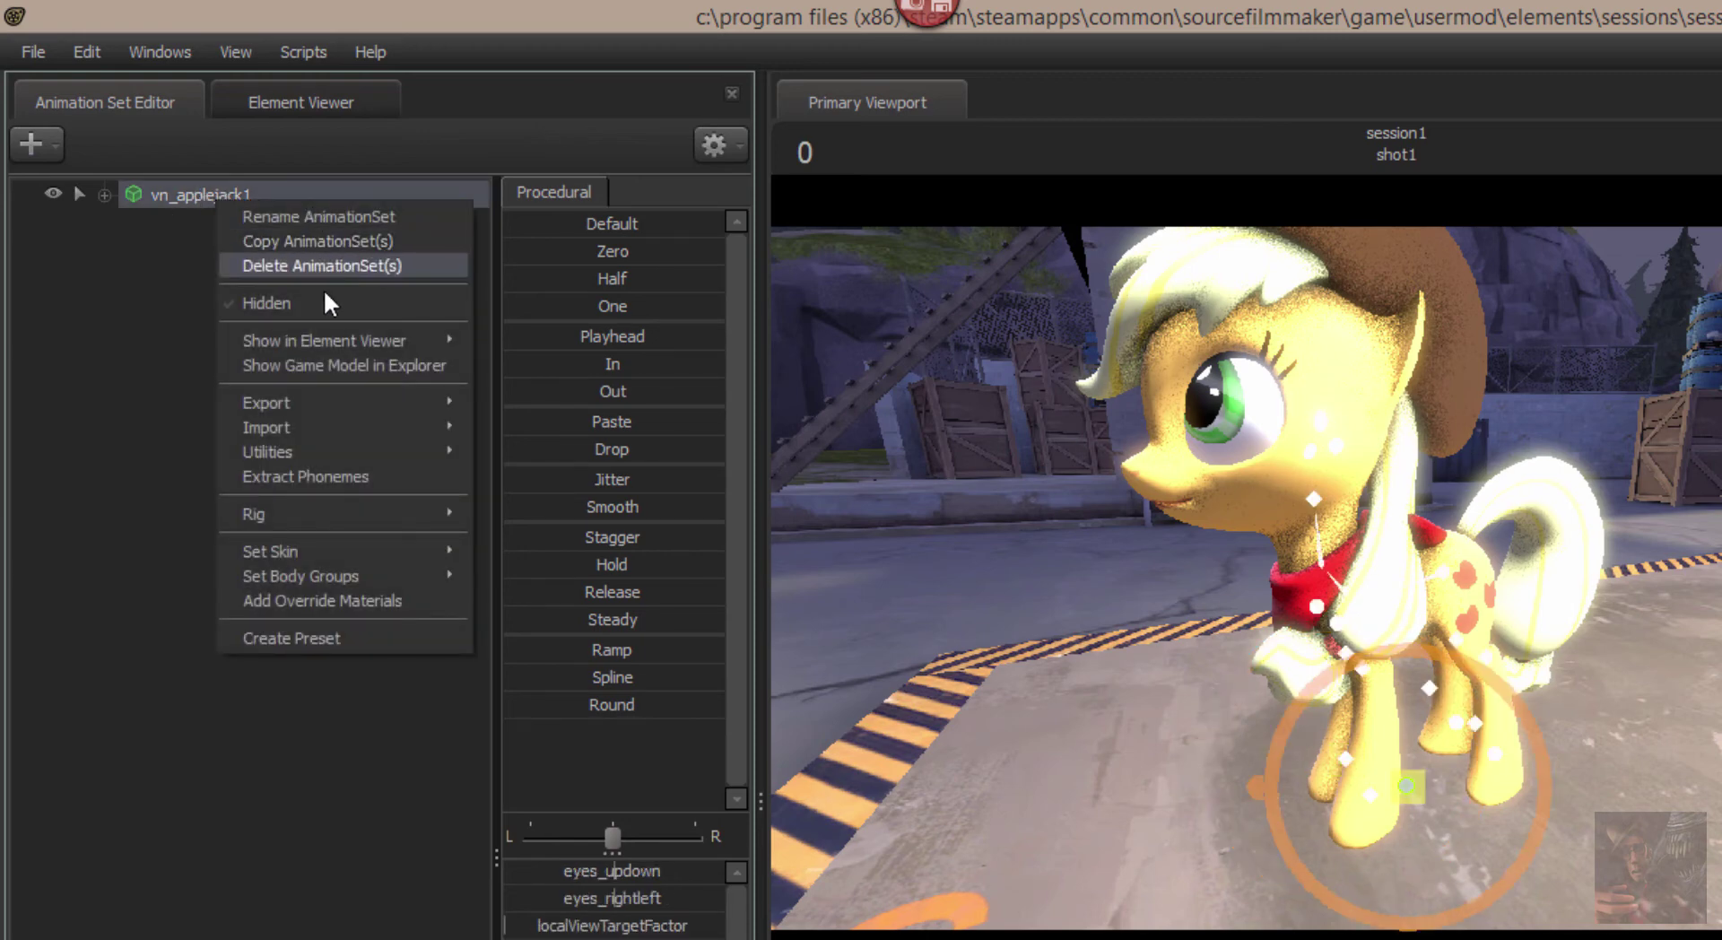
mouse_move(323, 341)
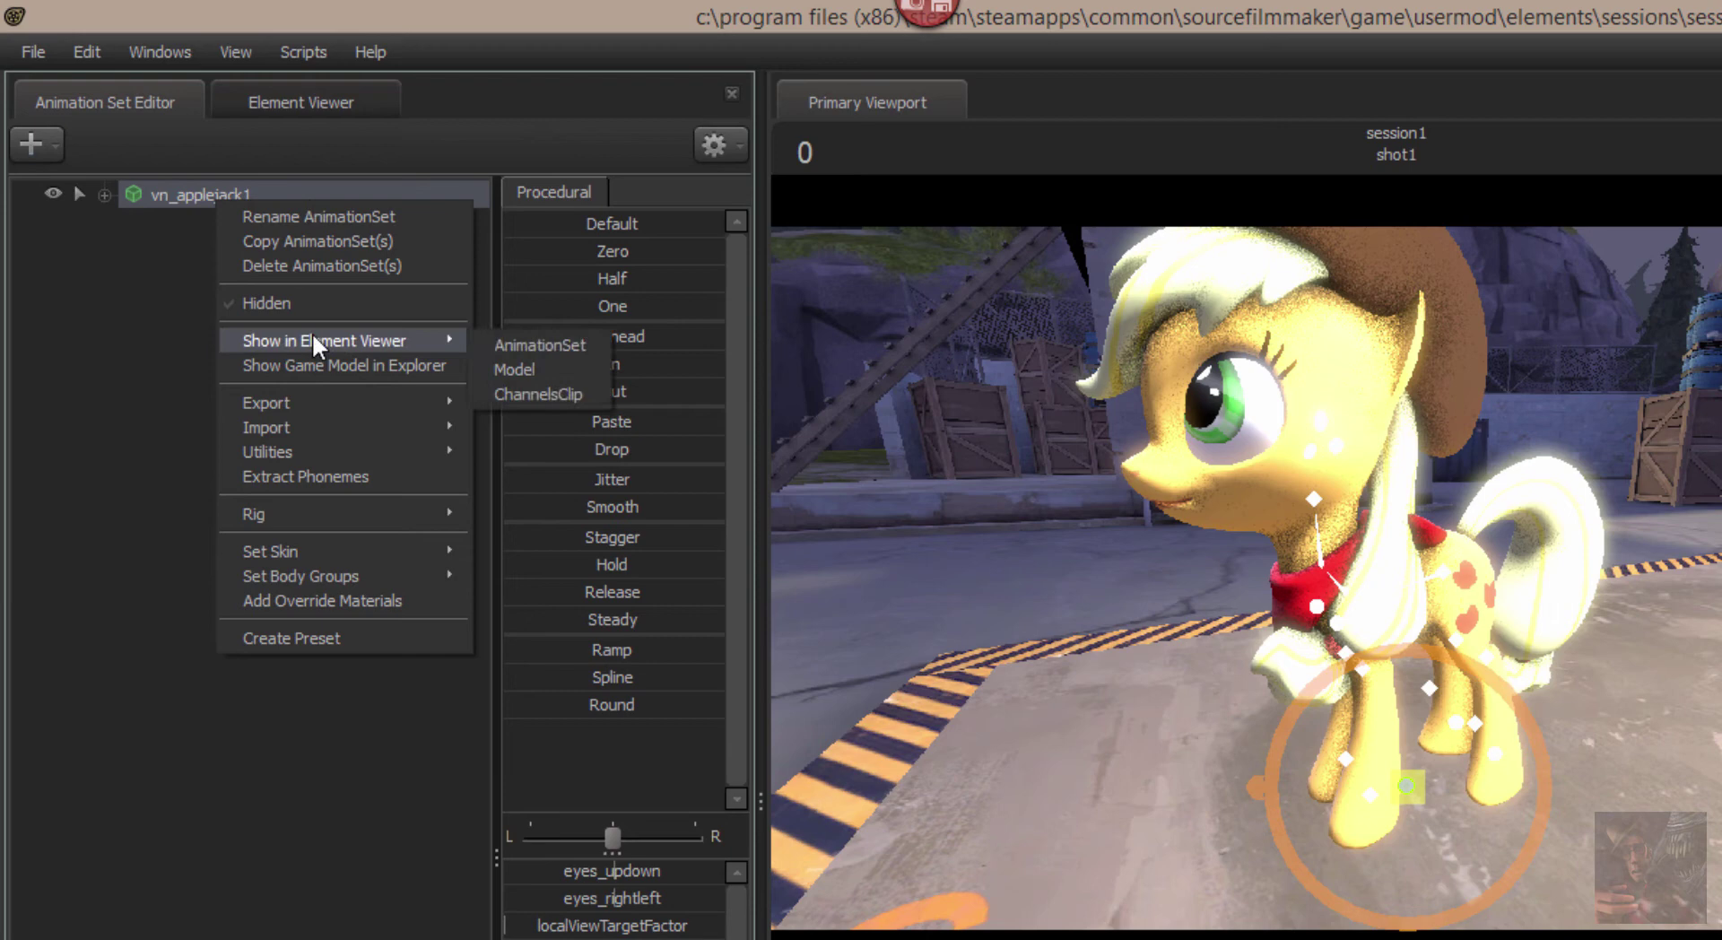
click(578, 355)
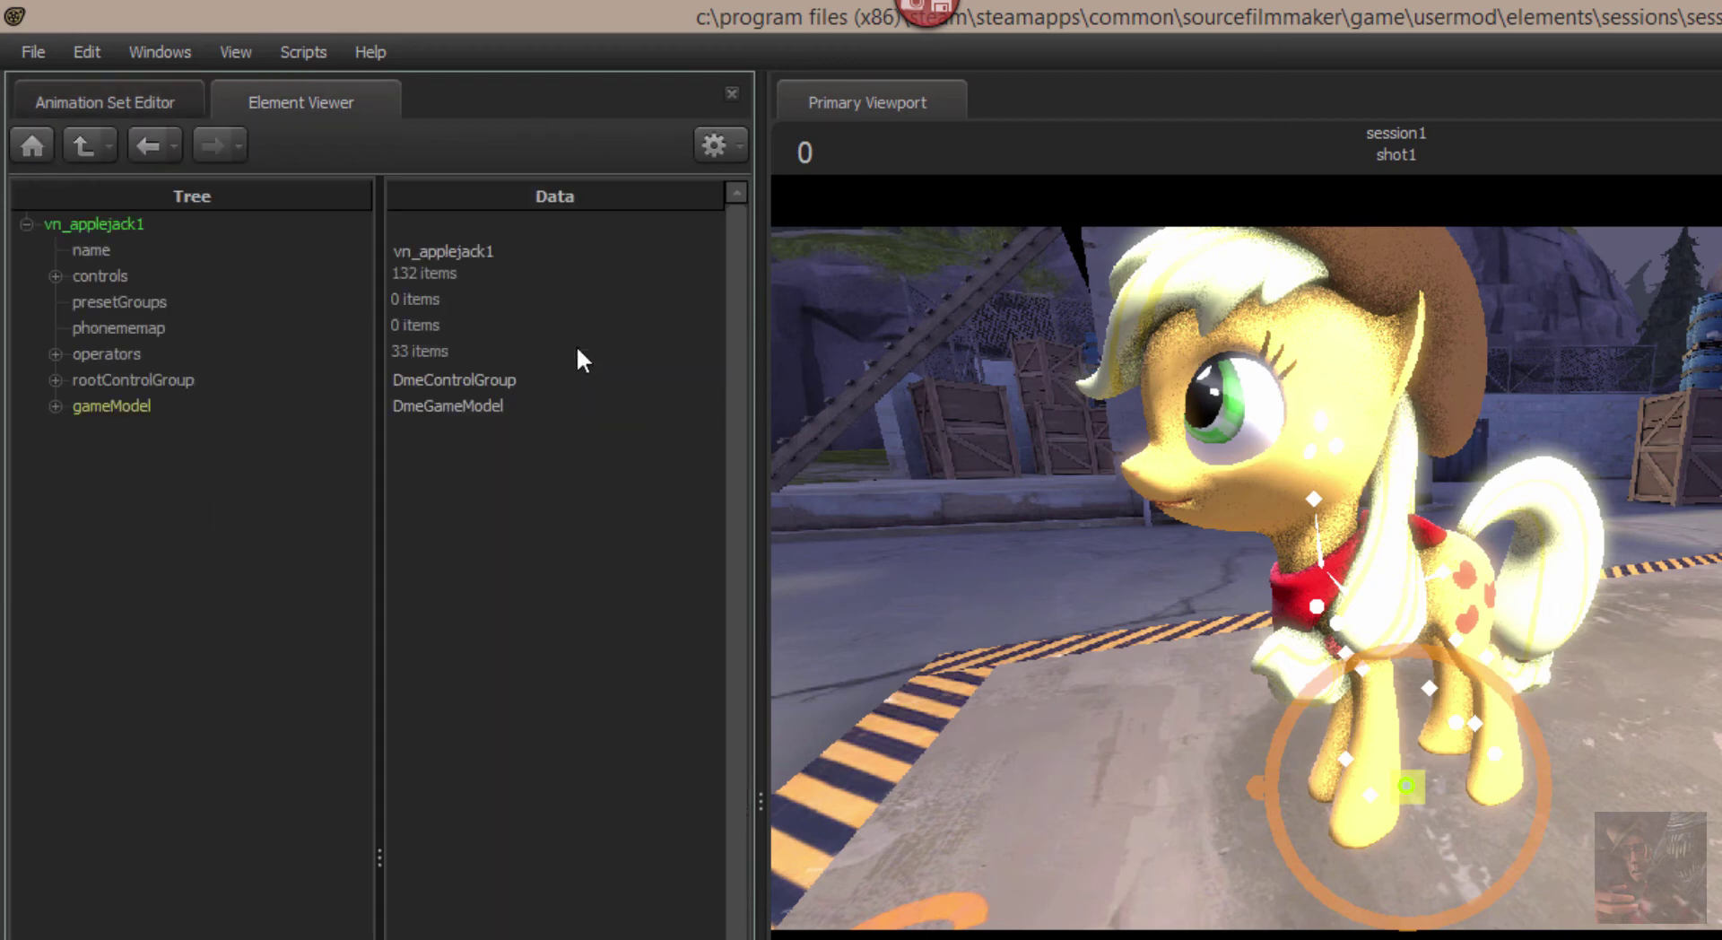
Step: Import vn_phoneme.dmx from the game's vn_Ponies folder into the presetGroups element of vn_applejack1
click(115, 305)
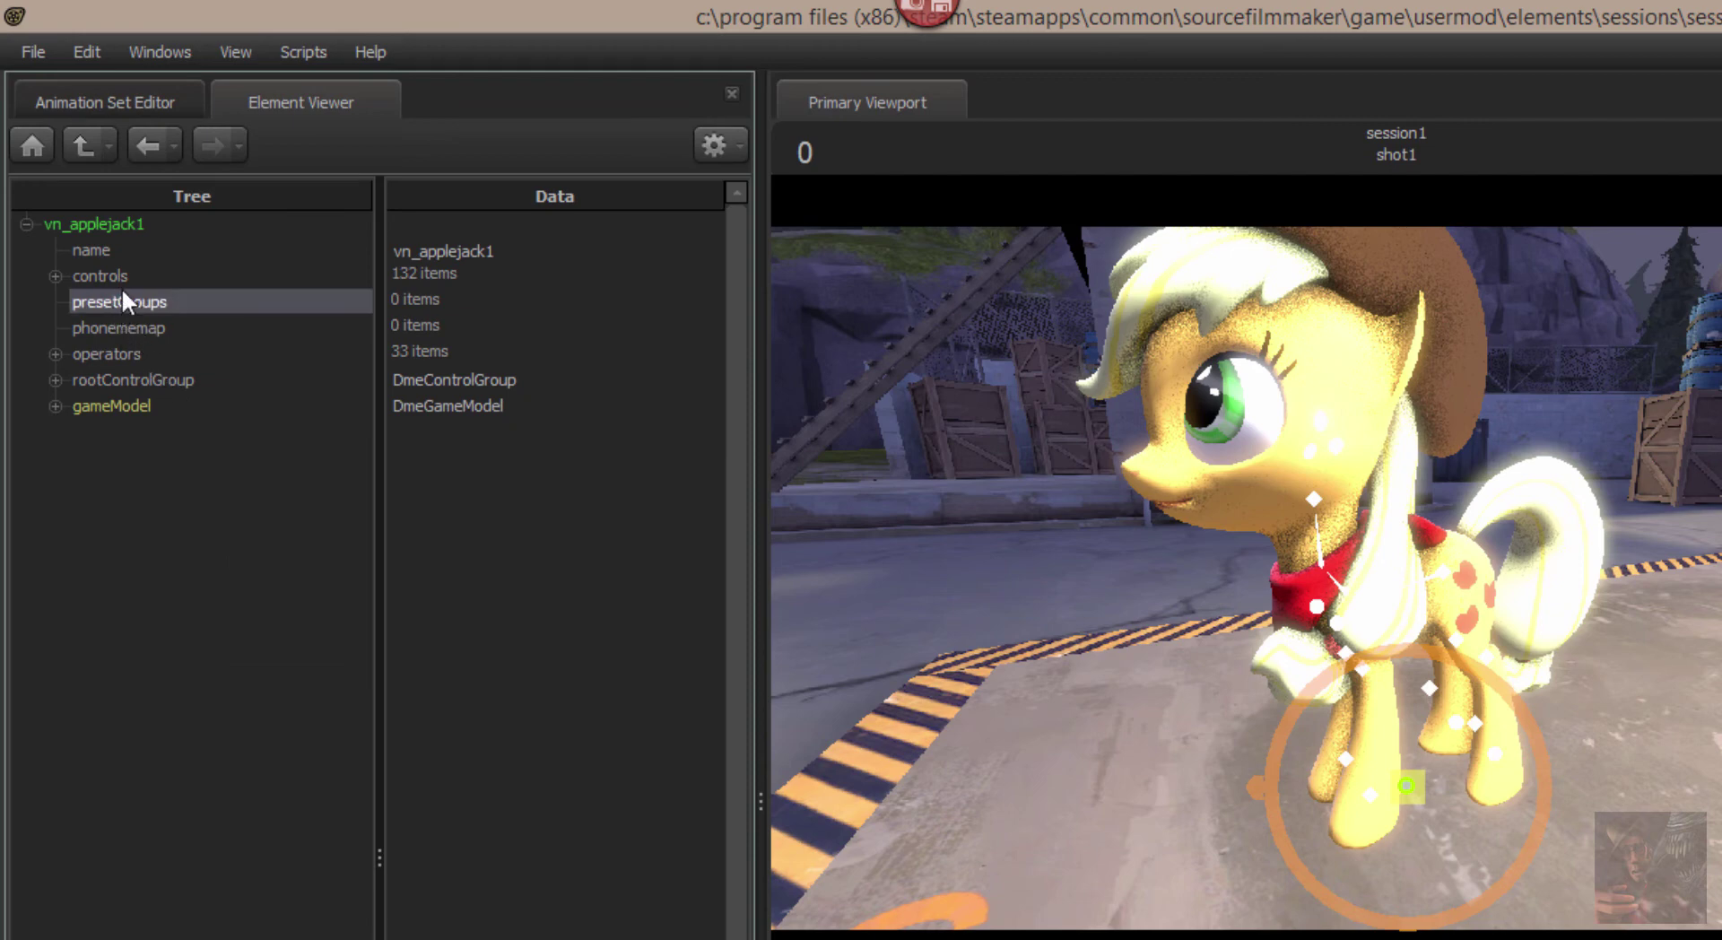
right_click(133, 294)
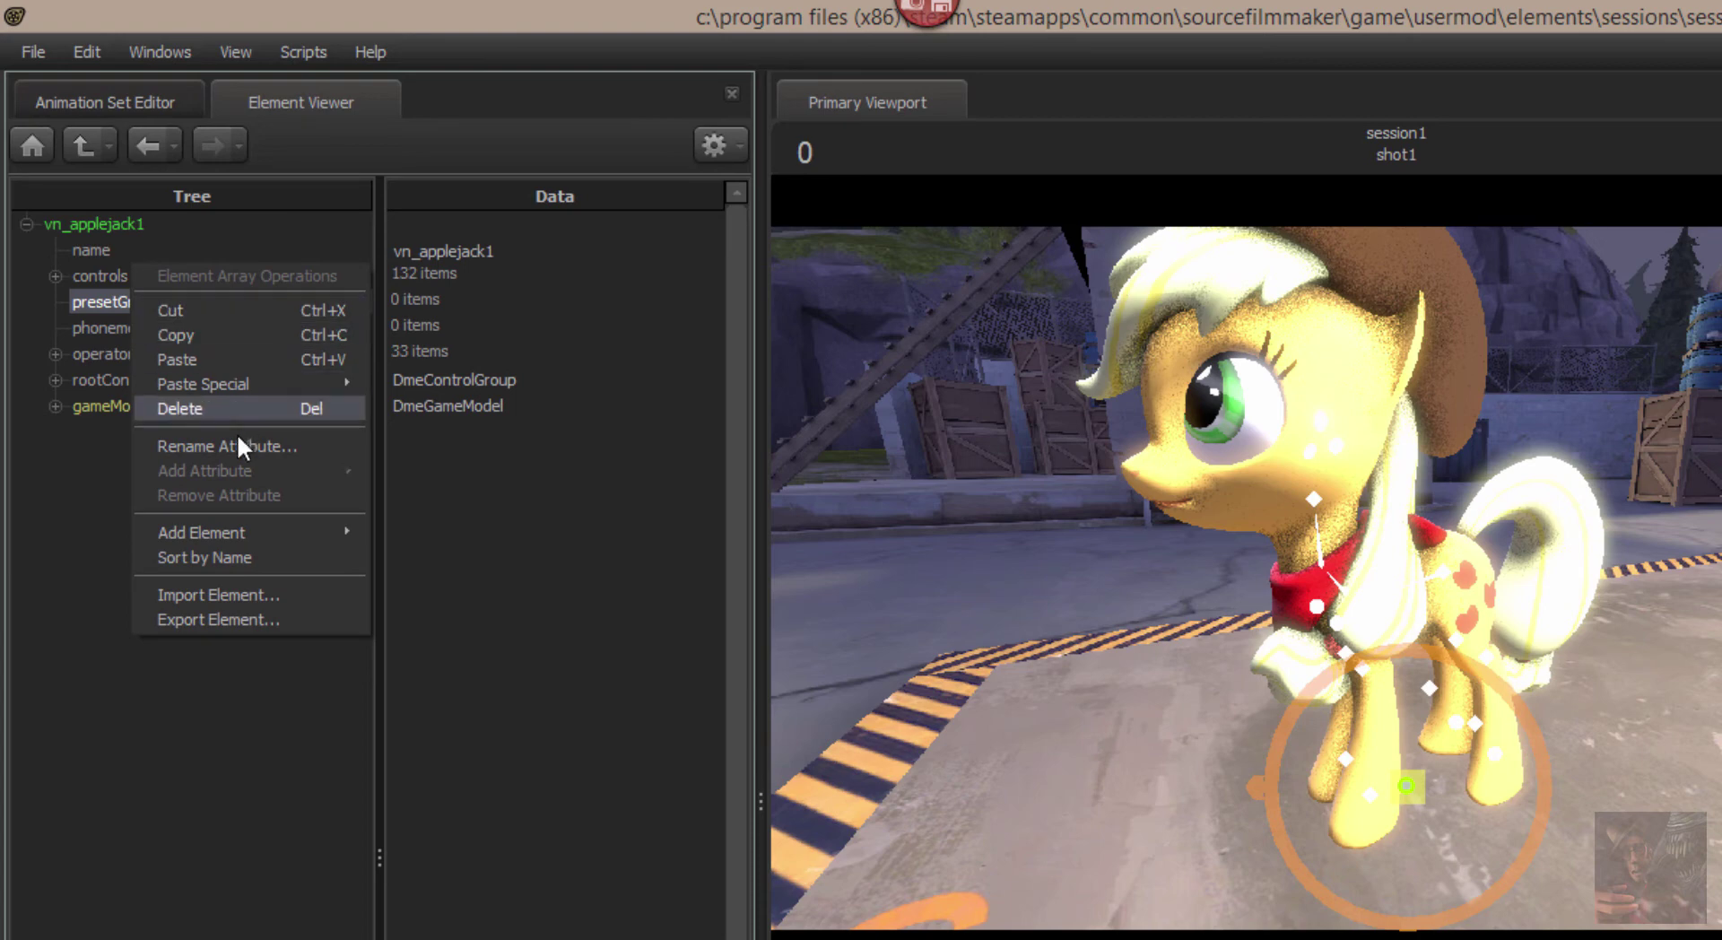
click(239, 594)
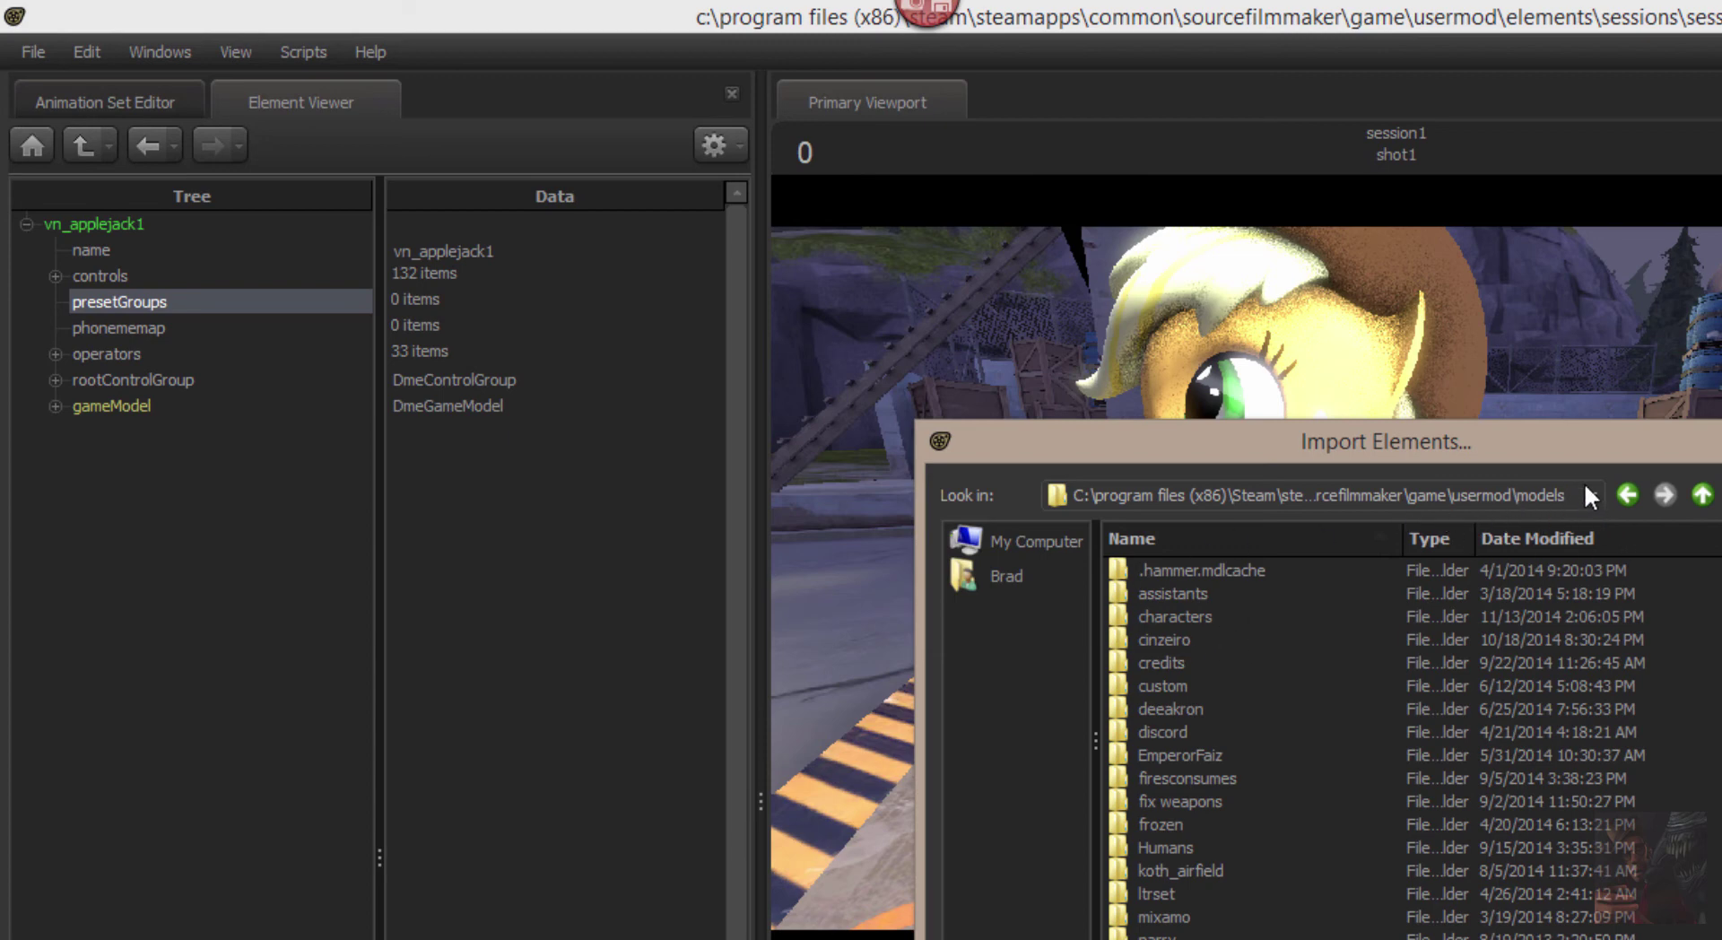
click(1703, 496)
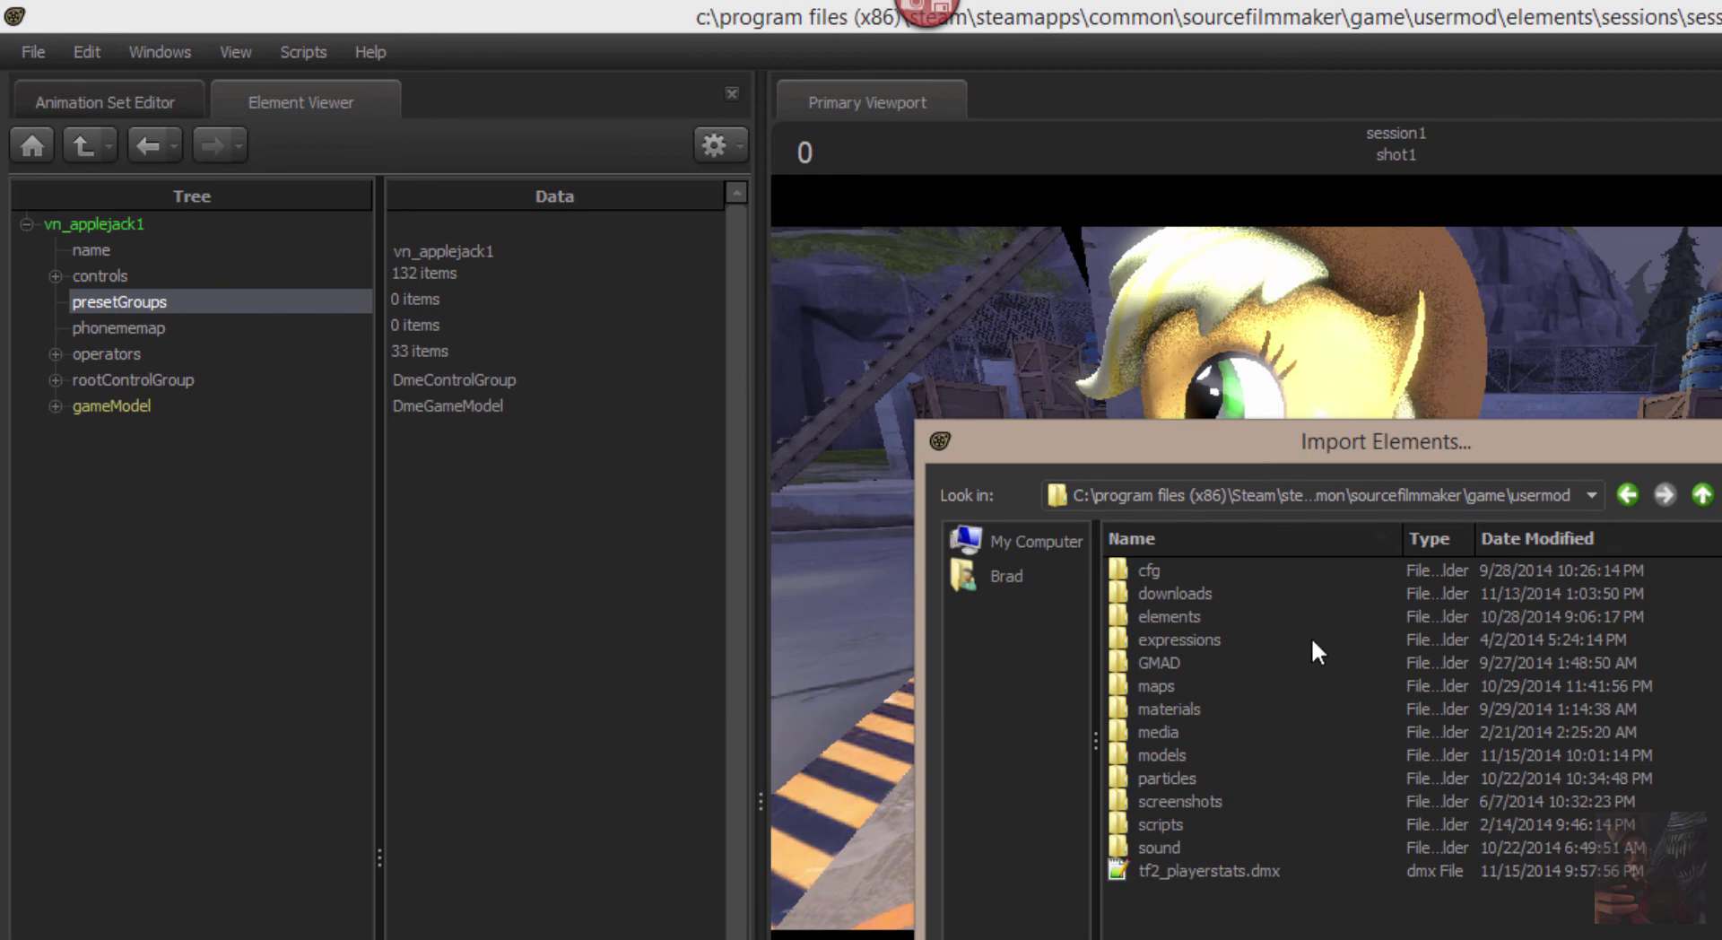
click(1703, 496)
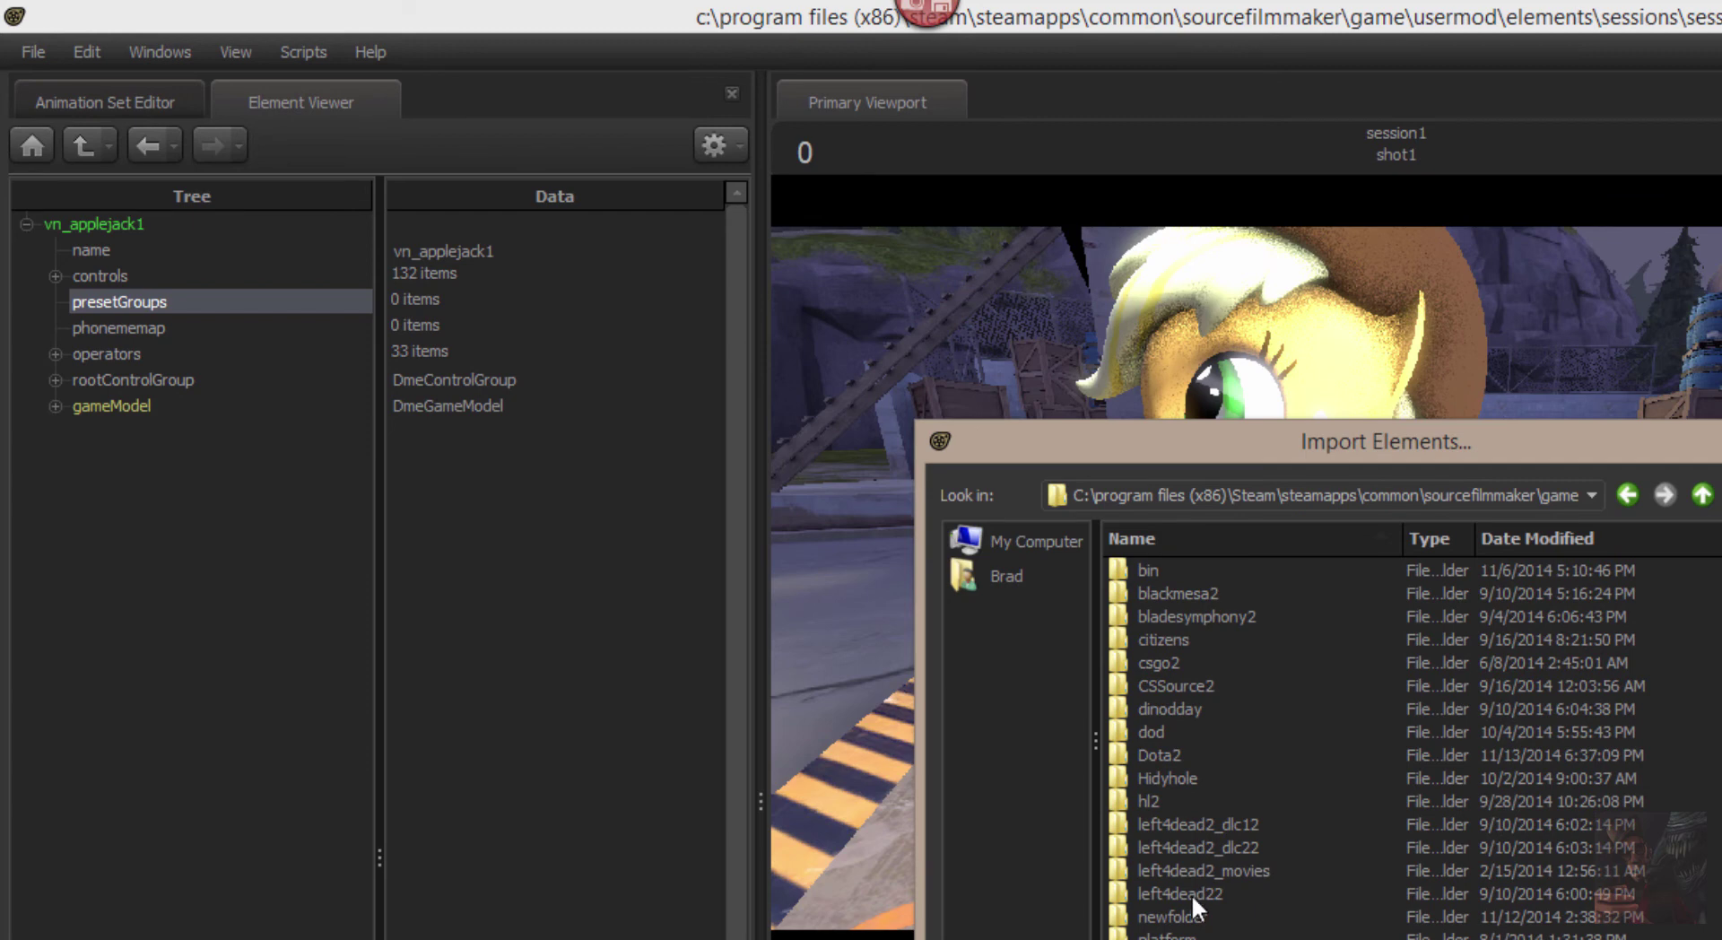
scroll(1255, 660, down, 5)
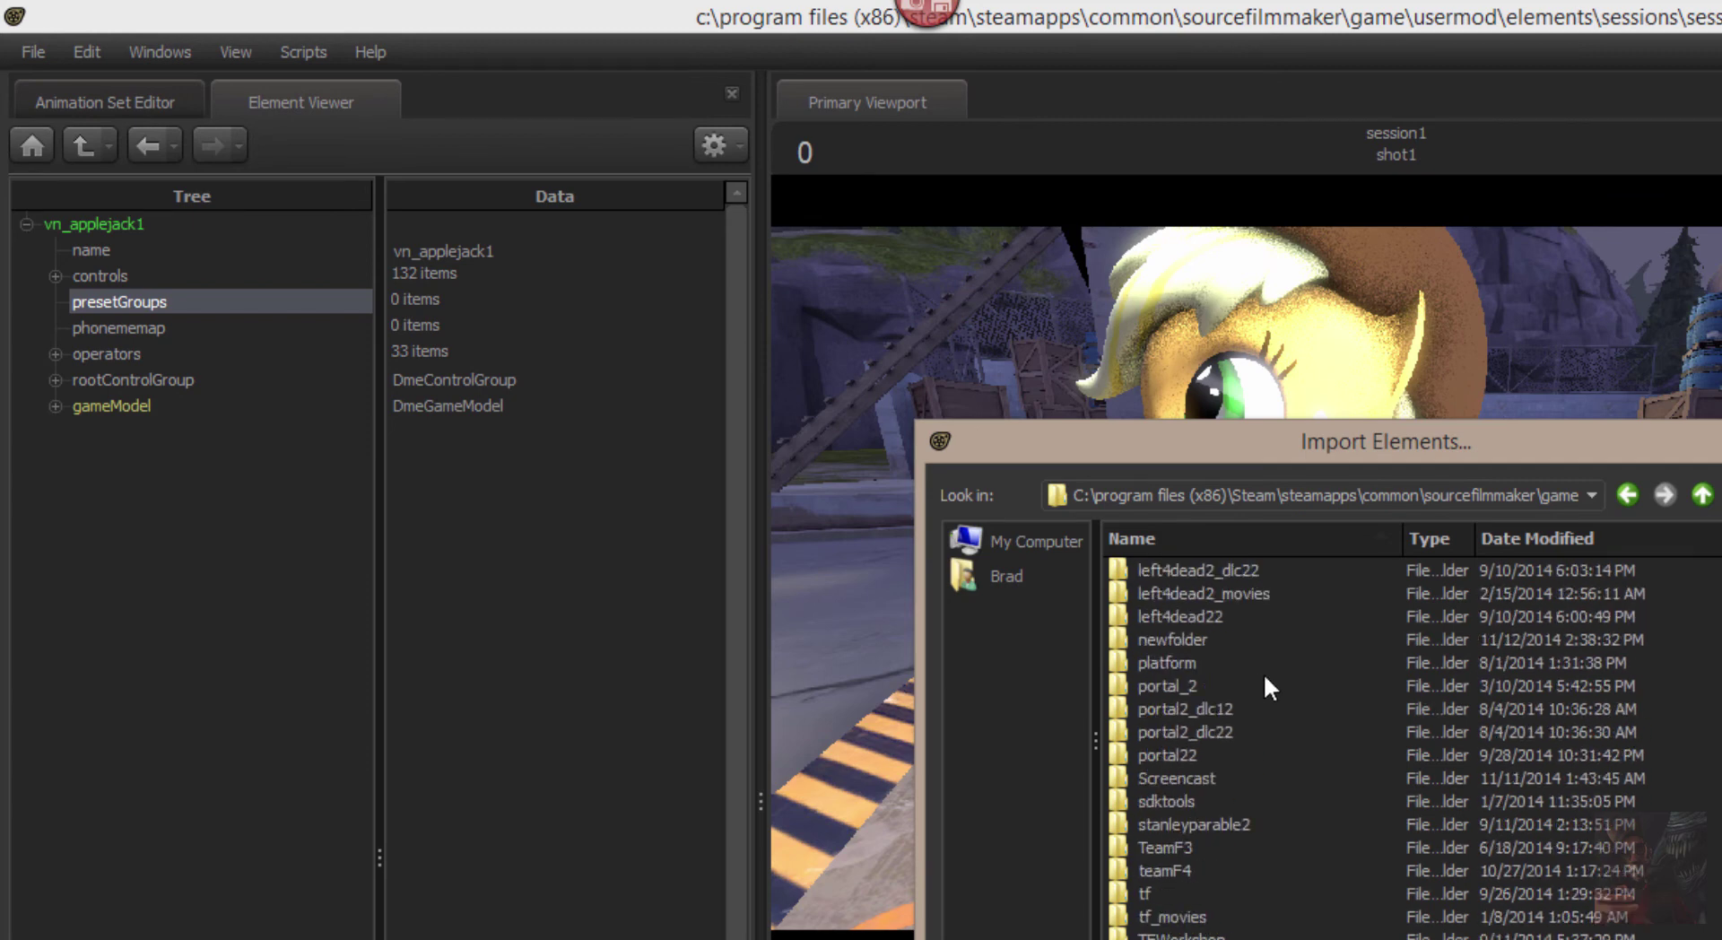
double_click(1186, 919)
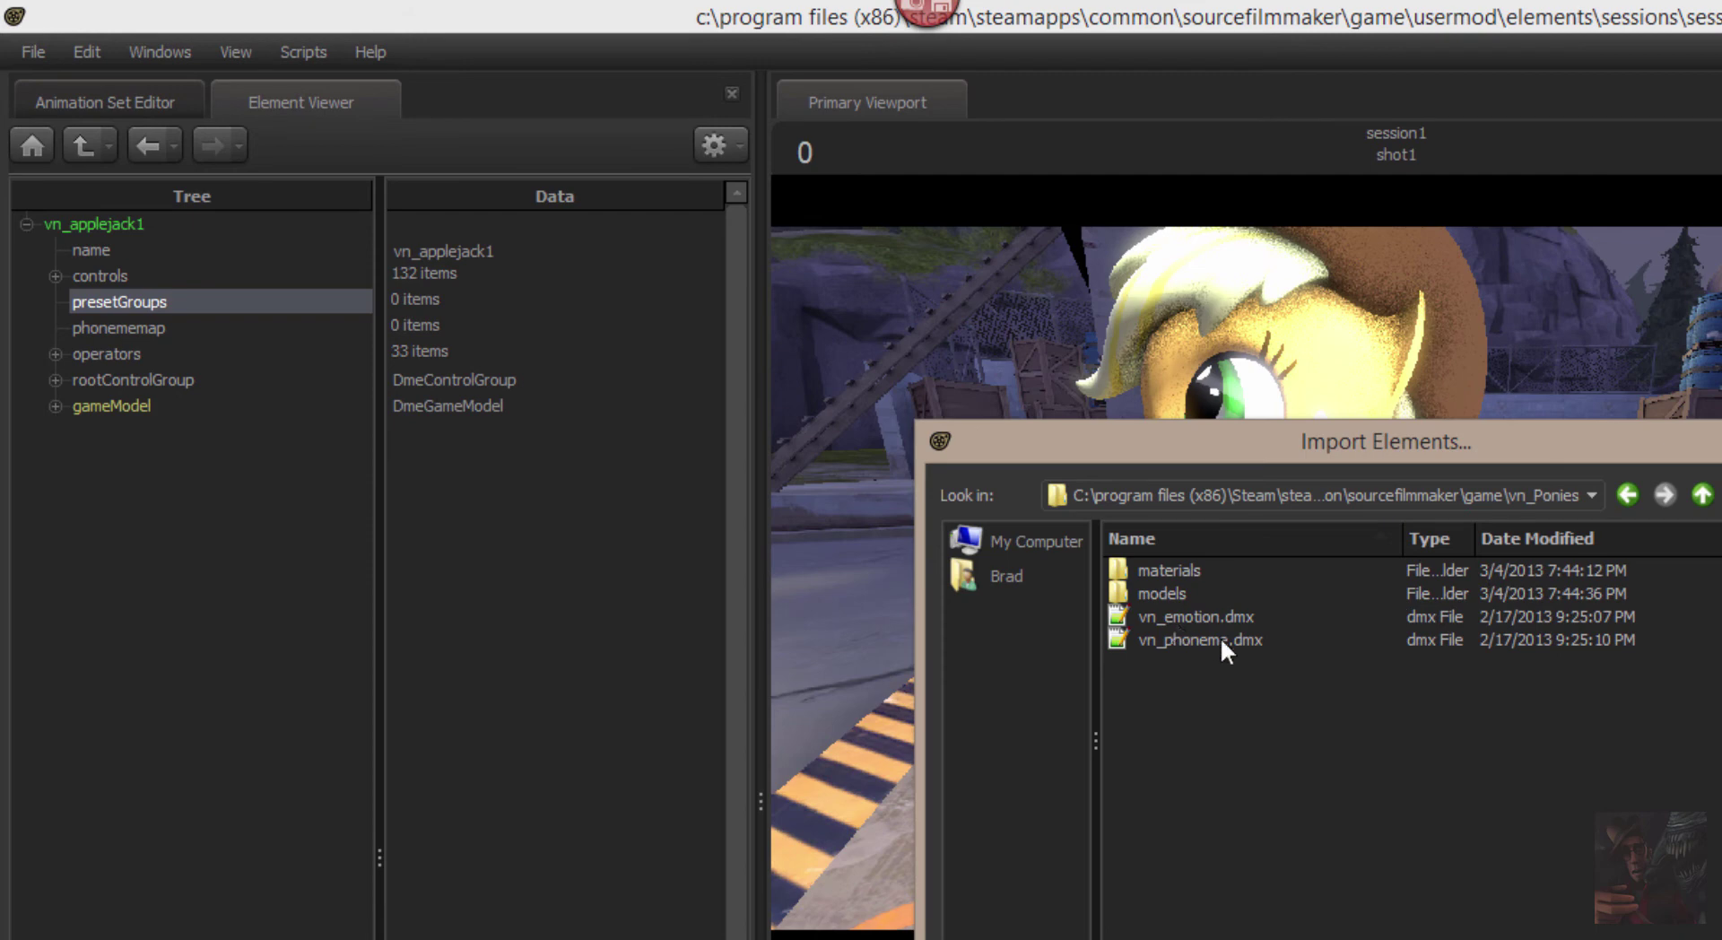
double_click(1187, 639)
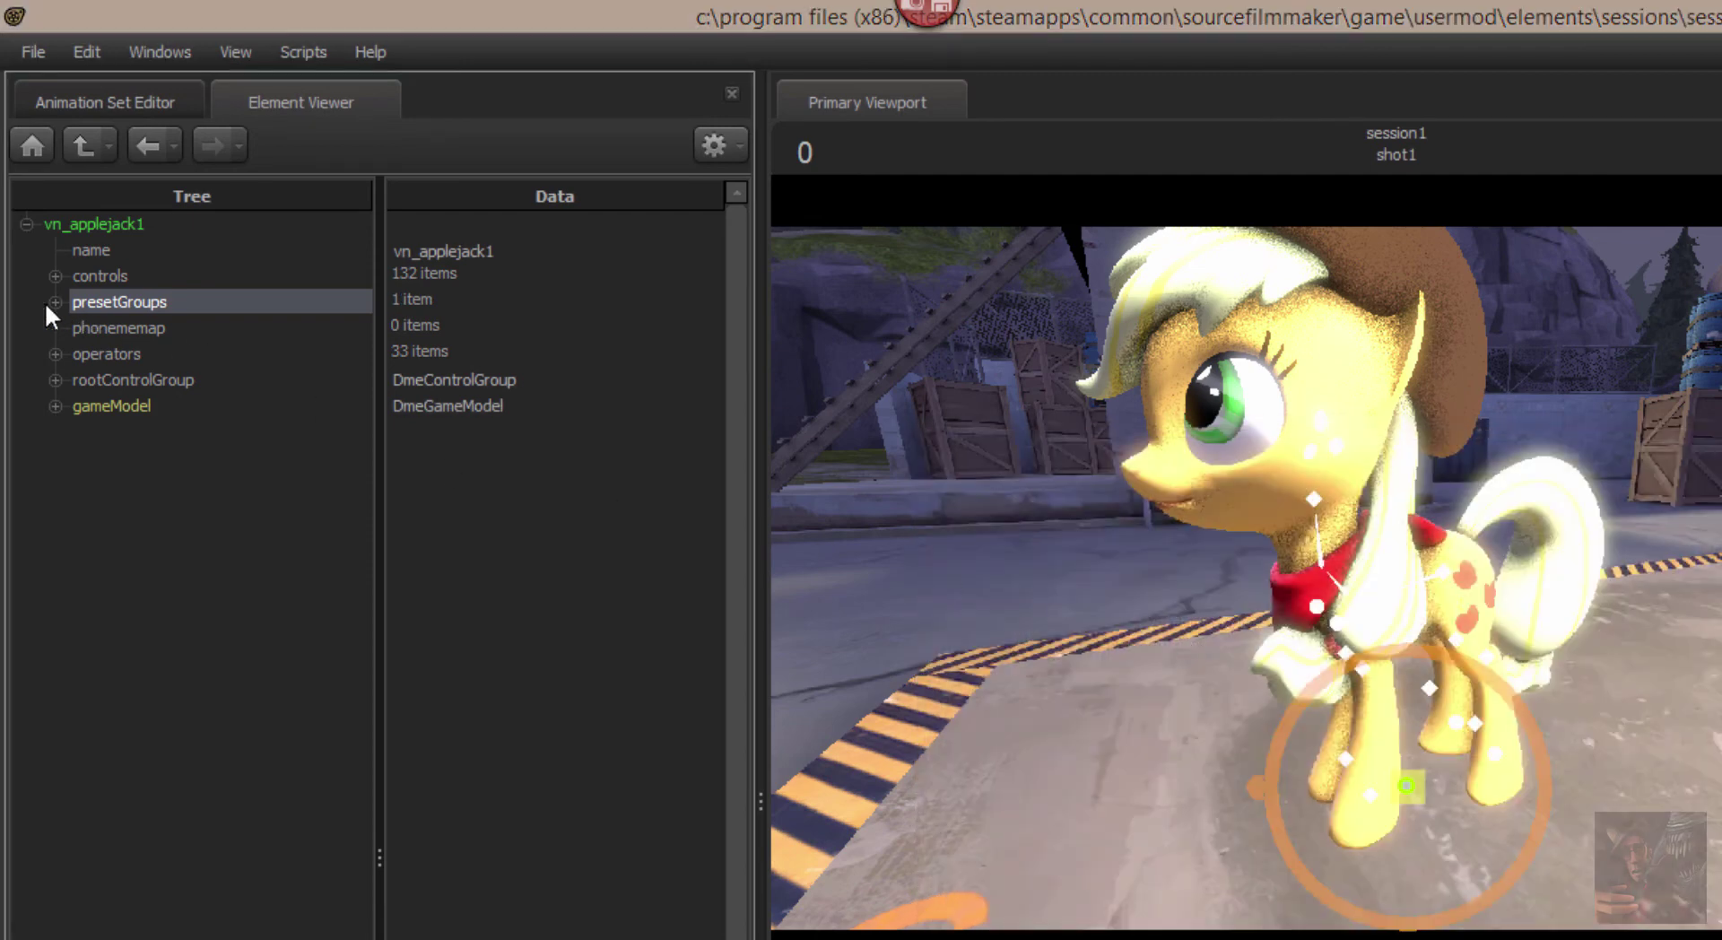
Step: Expand presetGroups and import vn_emotion.dmx from the vn_Ponies folder into it as well
click(54, 302)
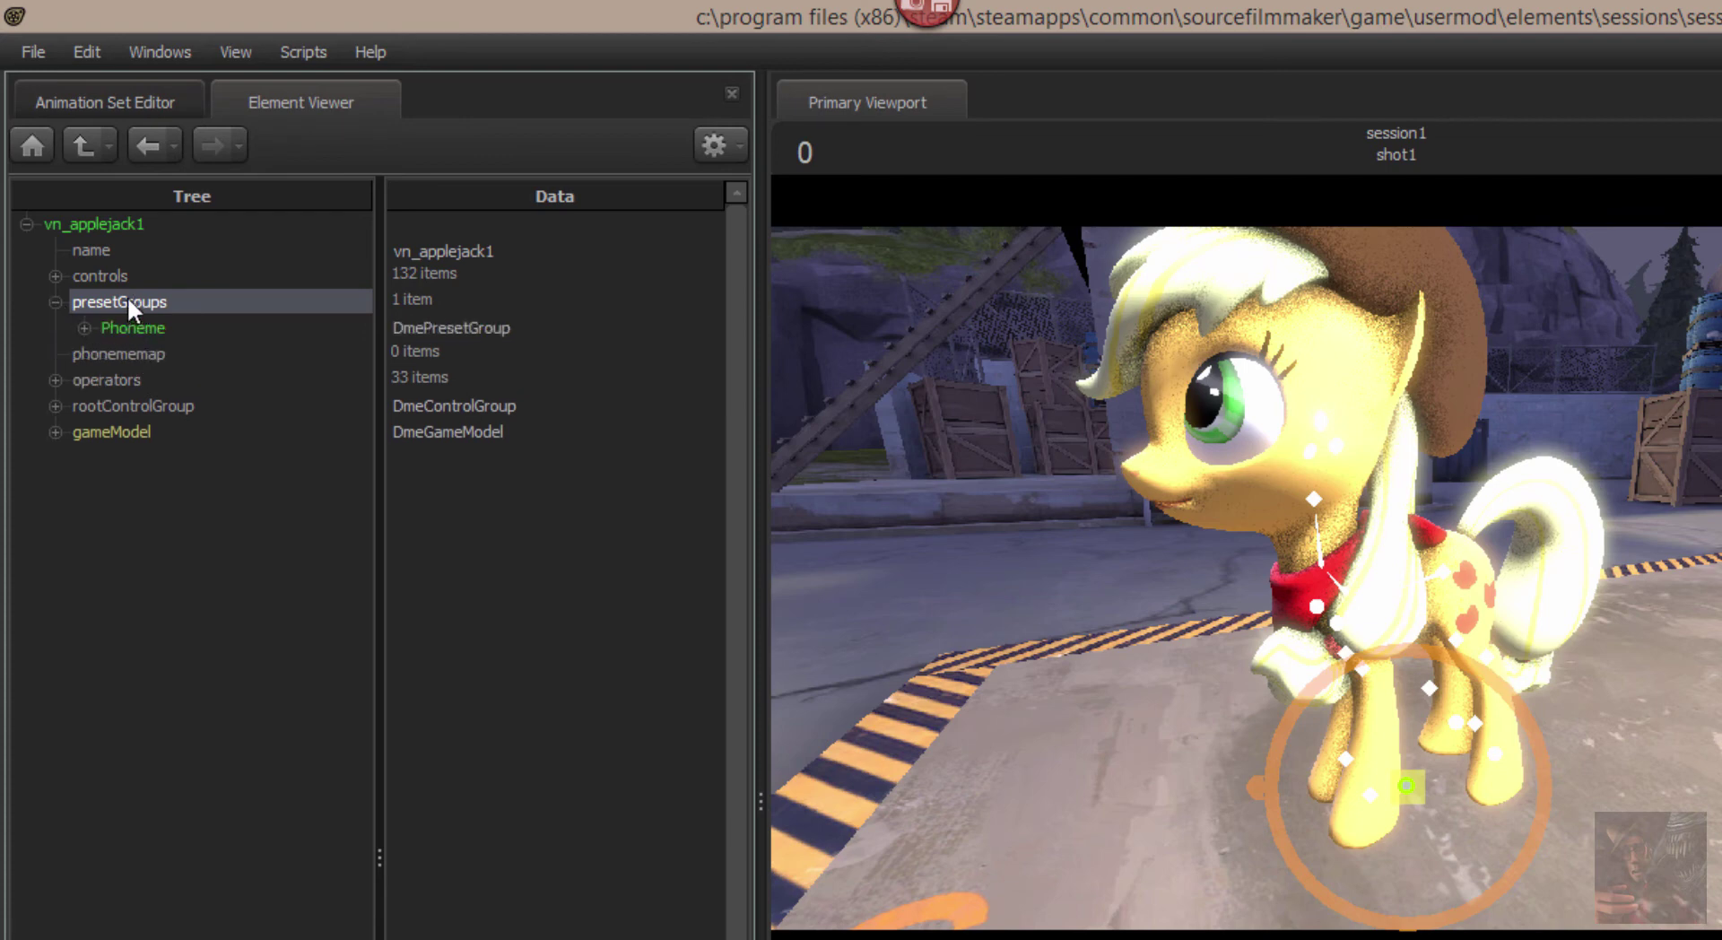
right_click(127, 301)
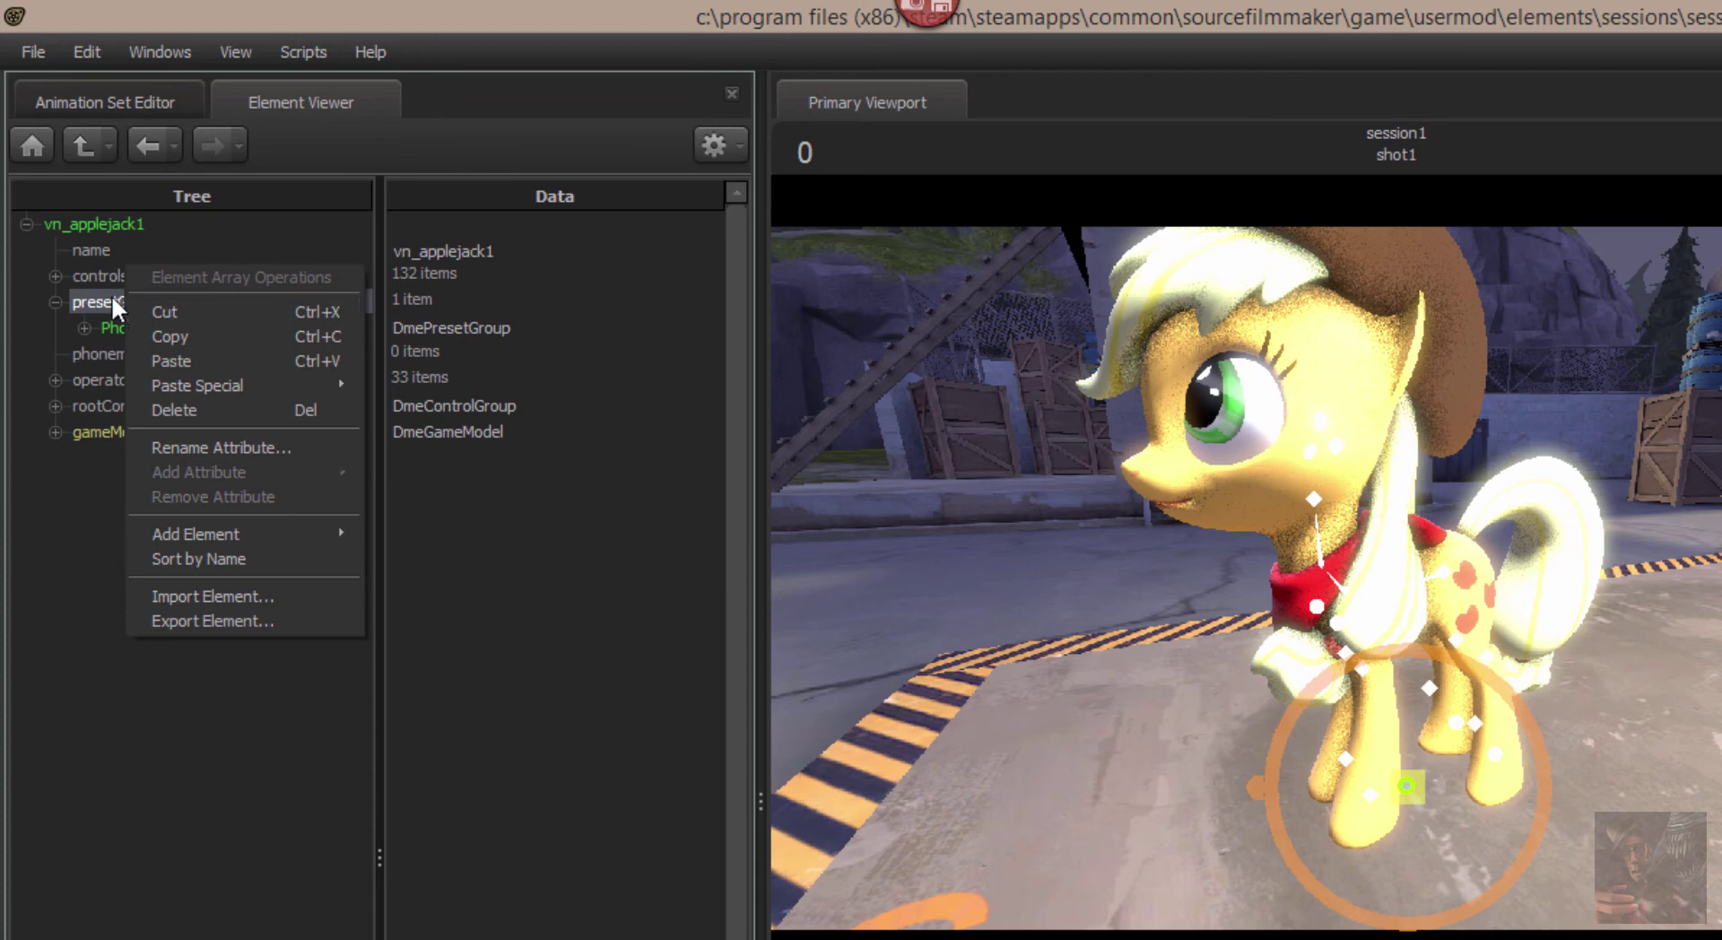
click(228, 595)
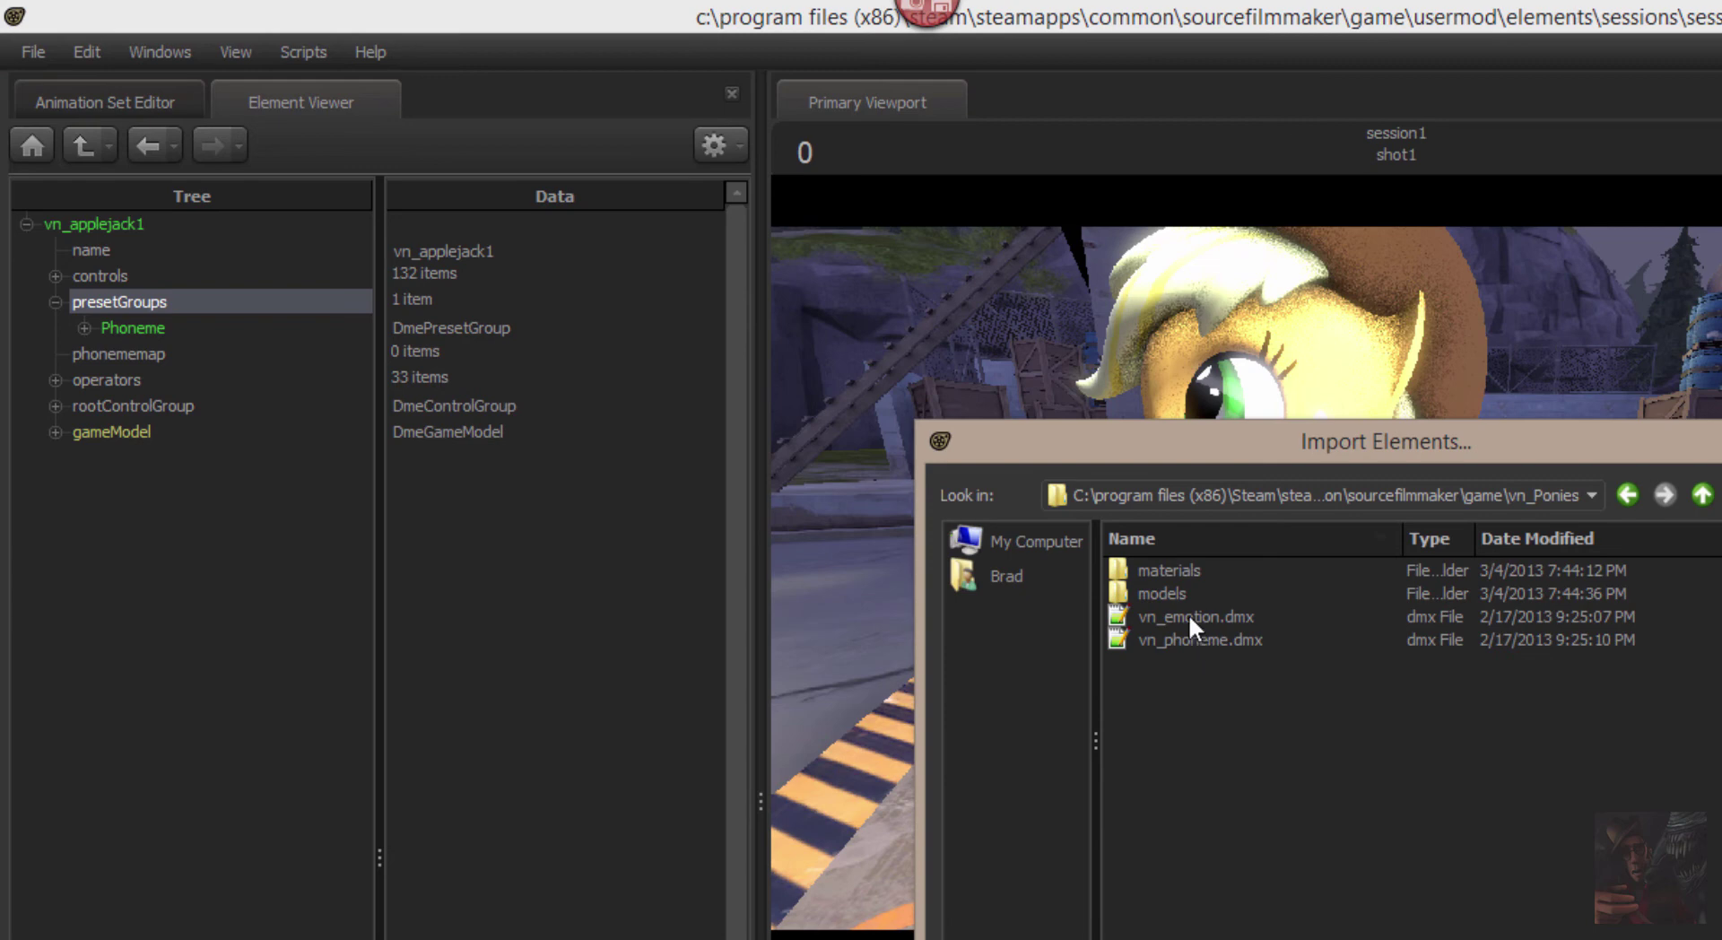
double_click(1188, 615)
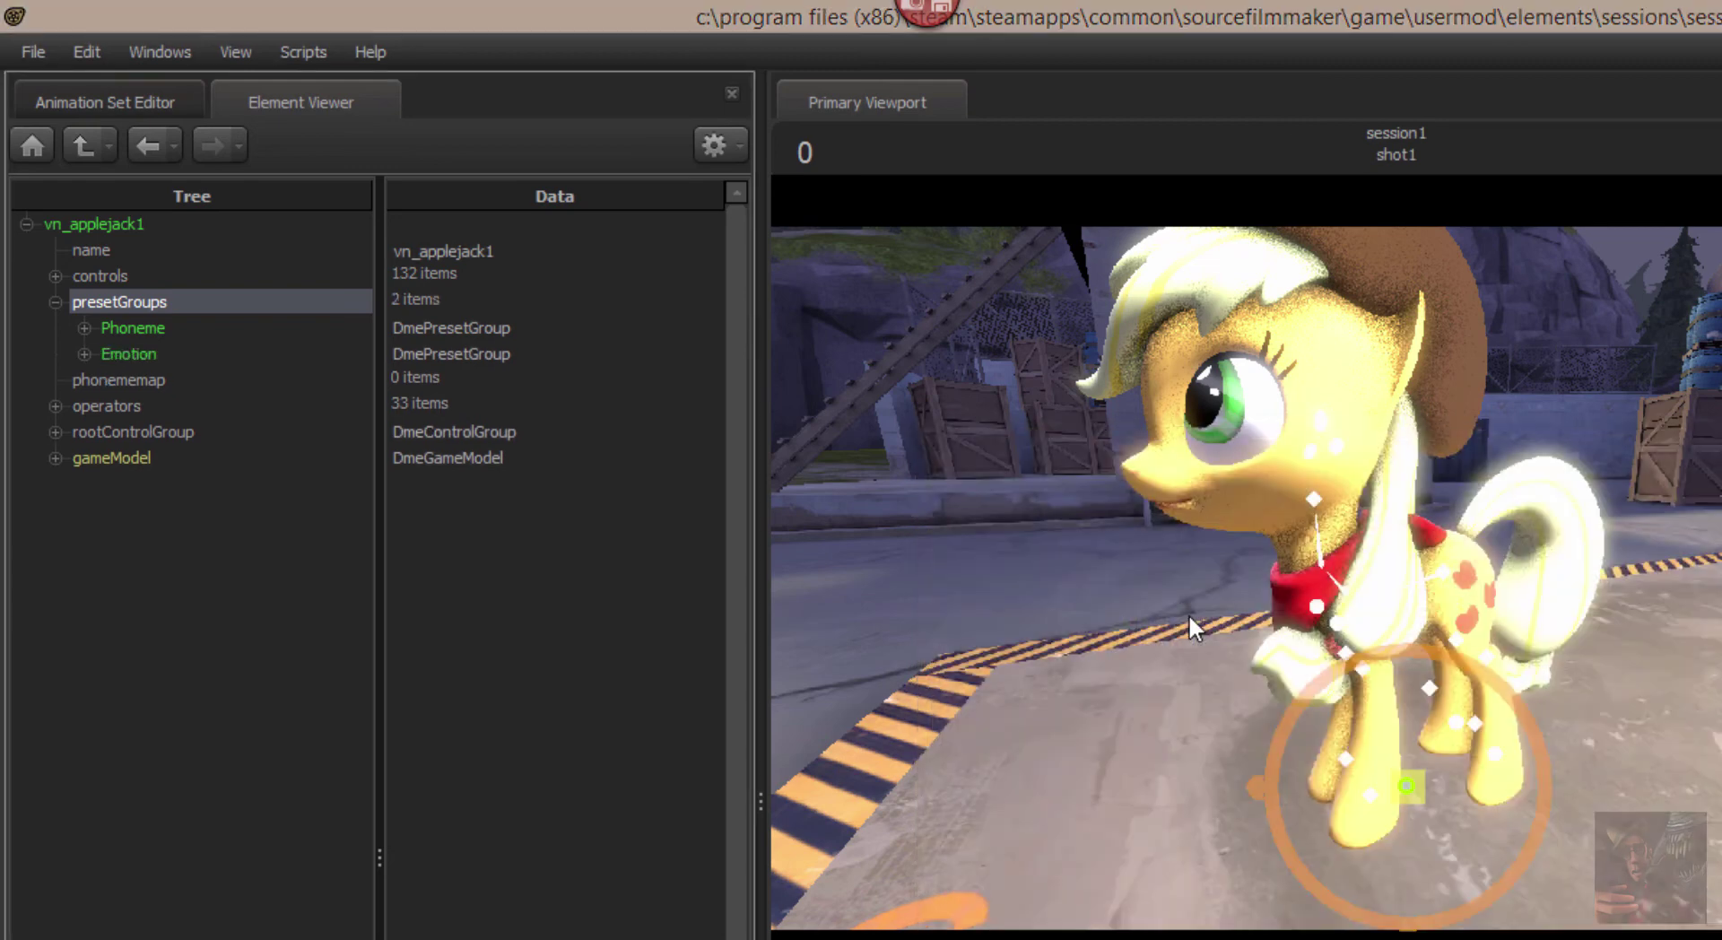
Step: Return to the Animation Set Editor, enlarge the preset area to show the Phoneme presets, and expand vn_applejack1's control groups
click(82, 99)
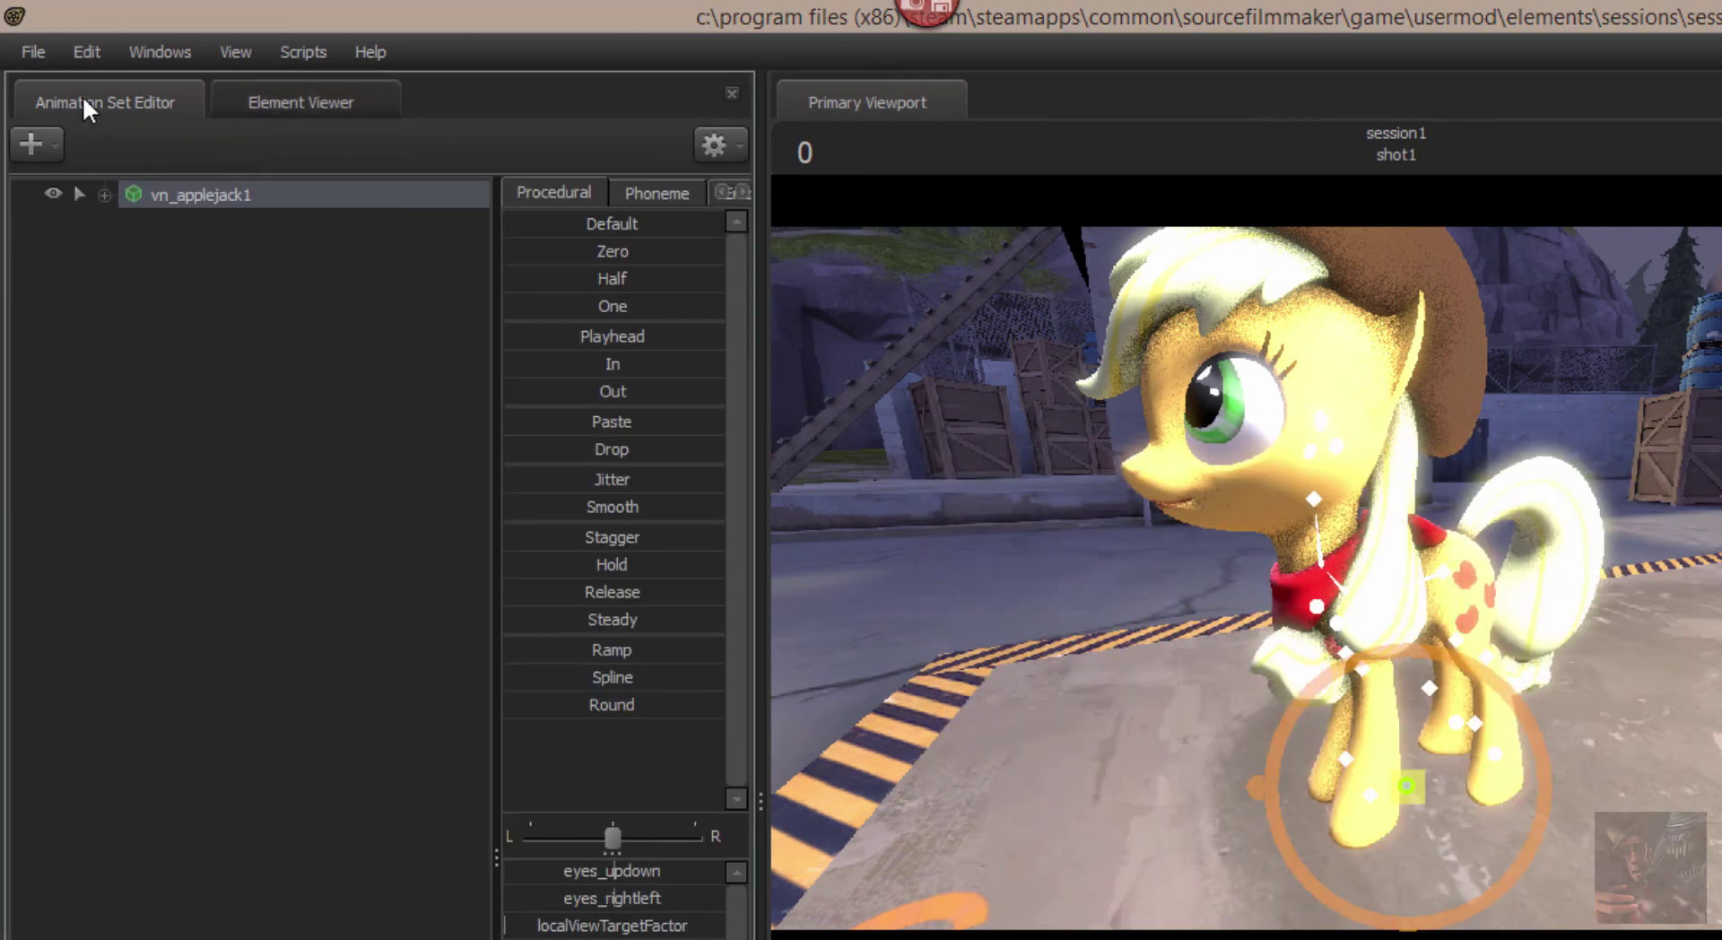
drag(759, 260, 953, 270)
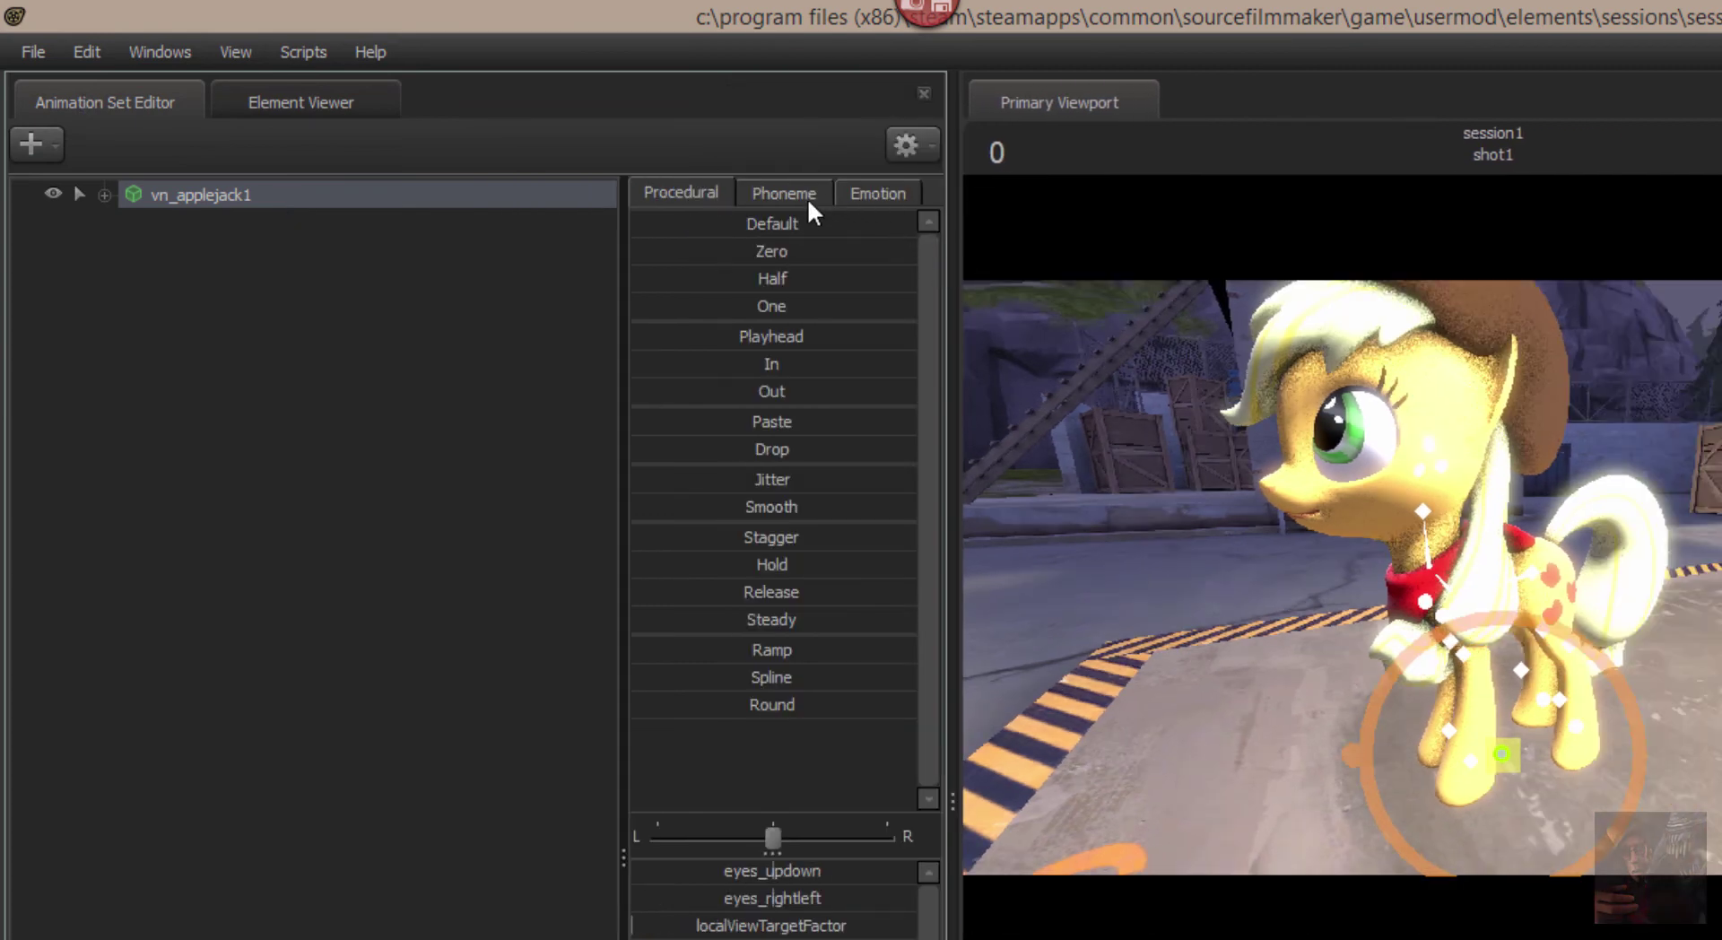
drag(621, 275, 376, 261)
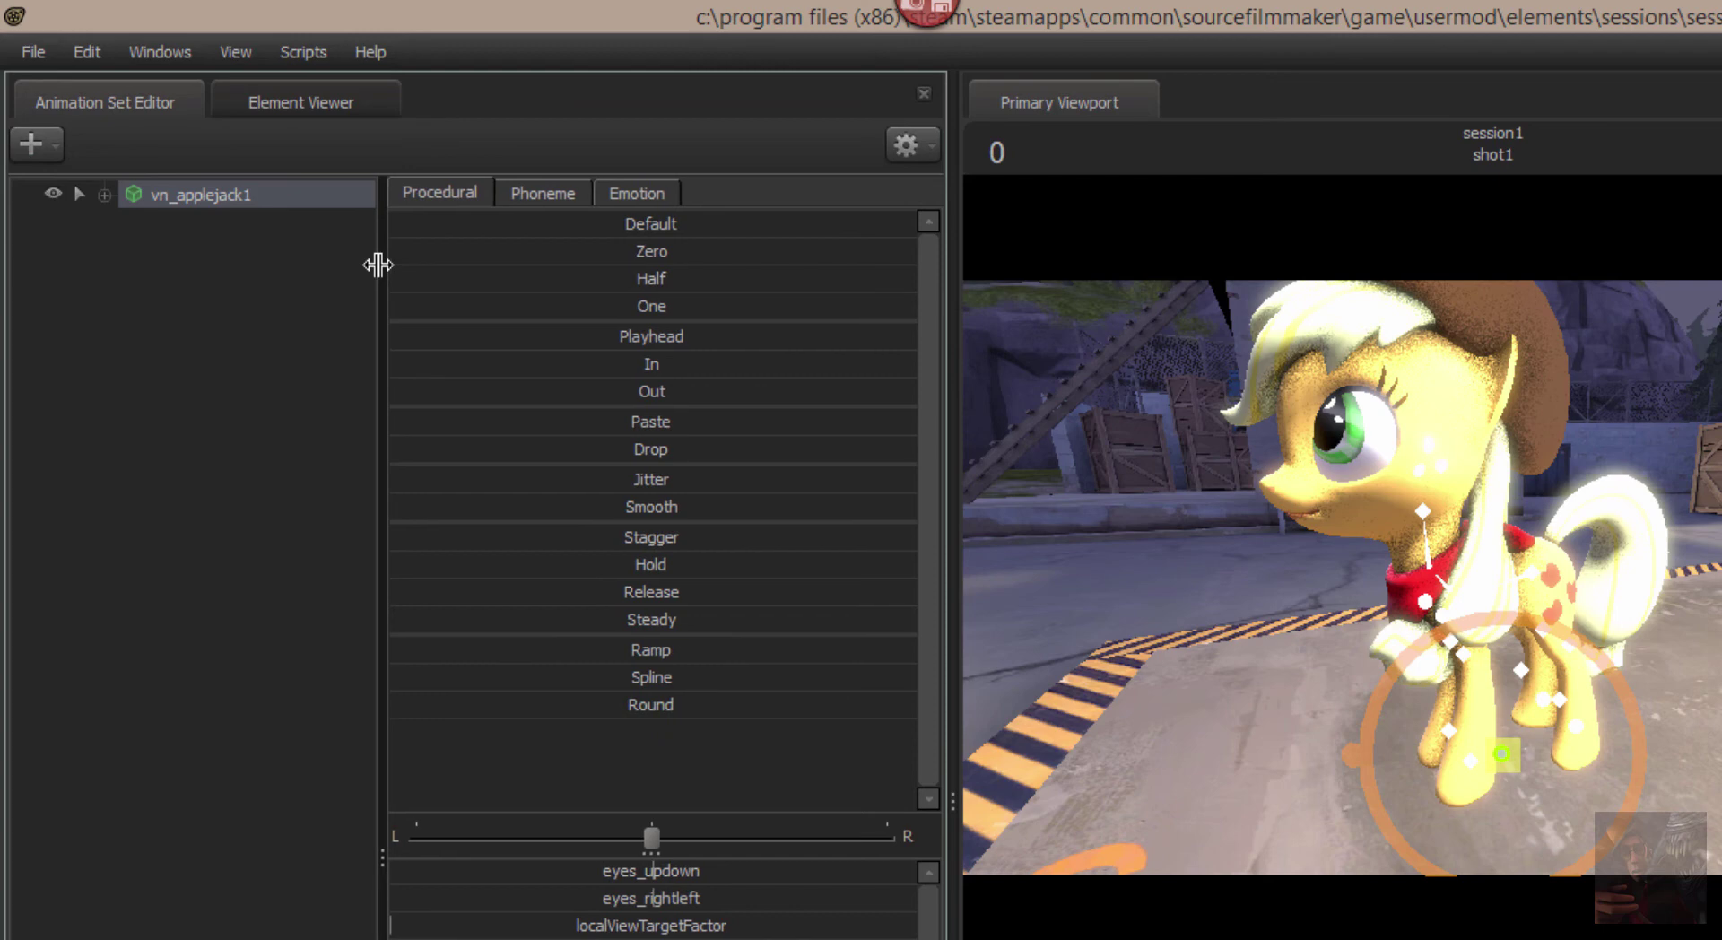
click(552, 190)
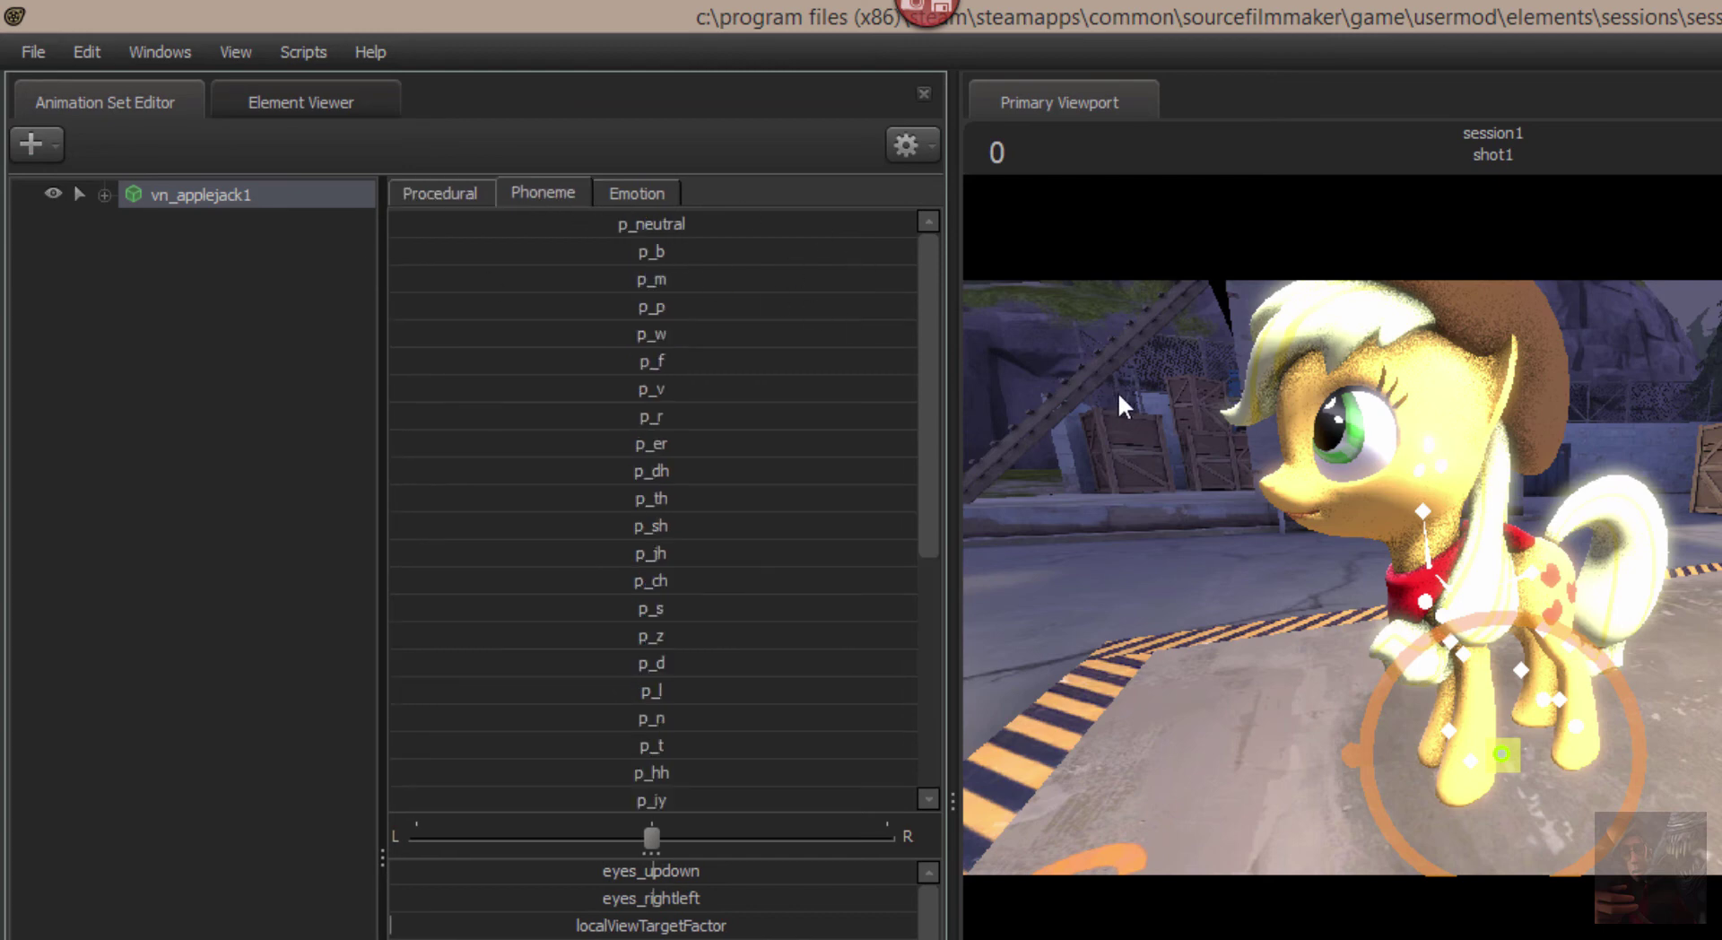
click(107, 192)
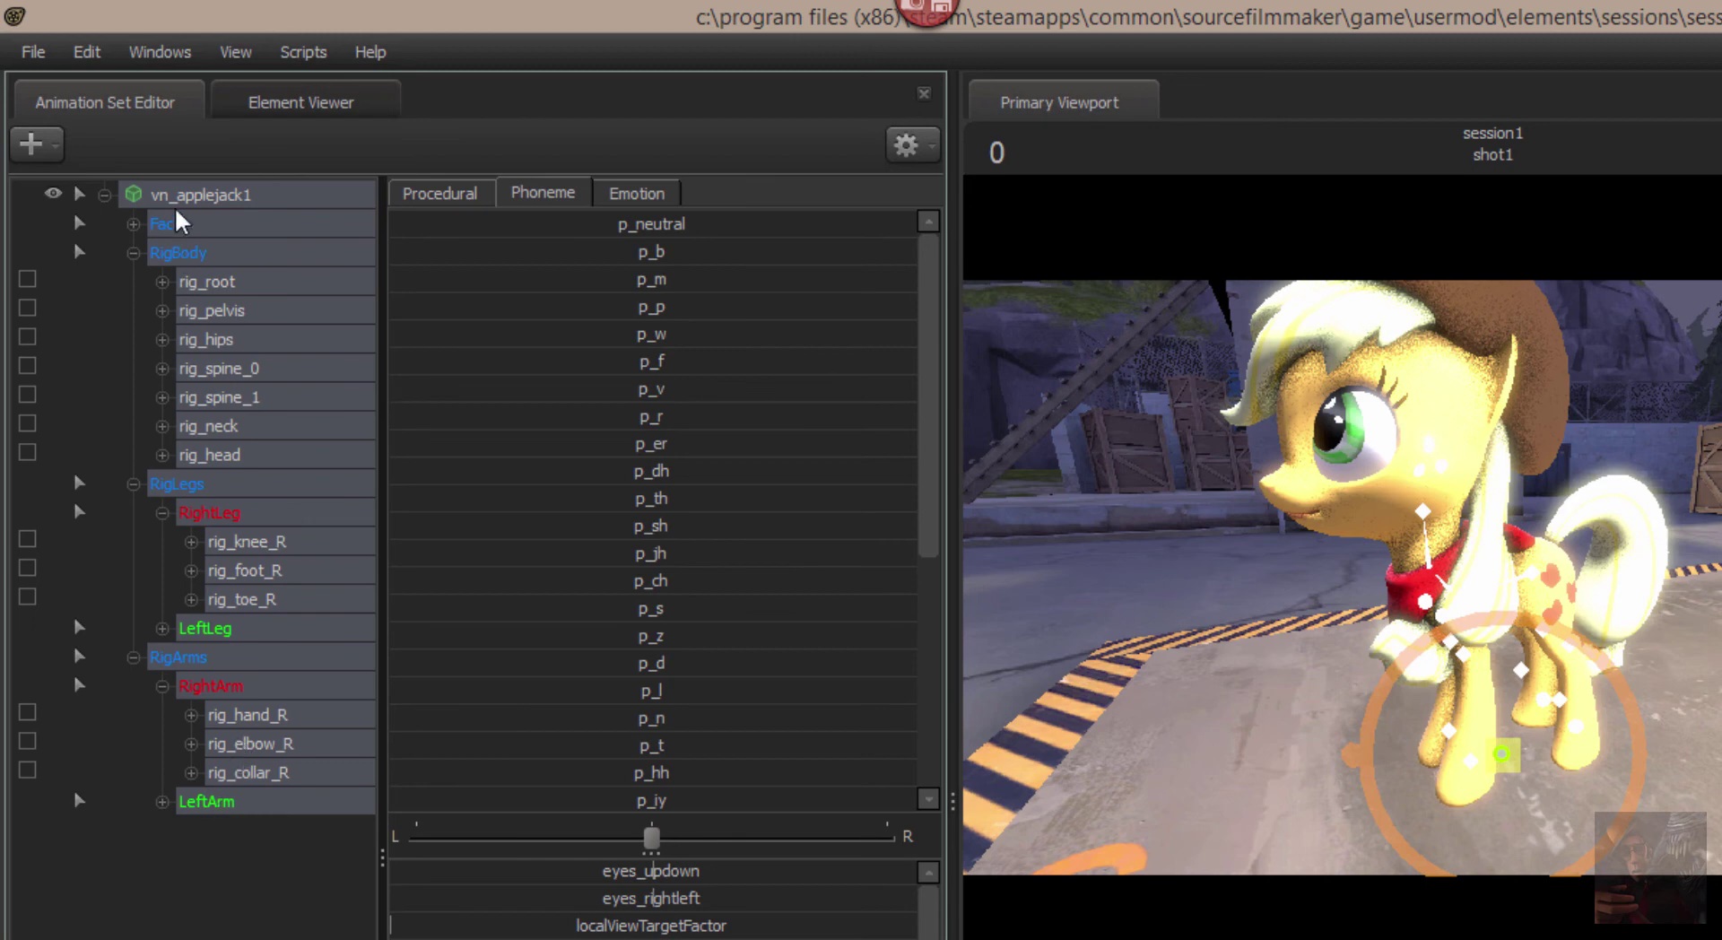
Step: Detach the rig_biped_vn_applejack1 rig from vn_applejack1
right_click(202, 201)
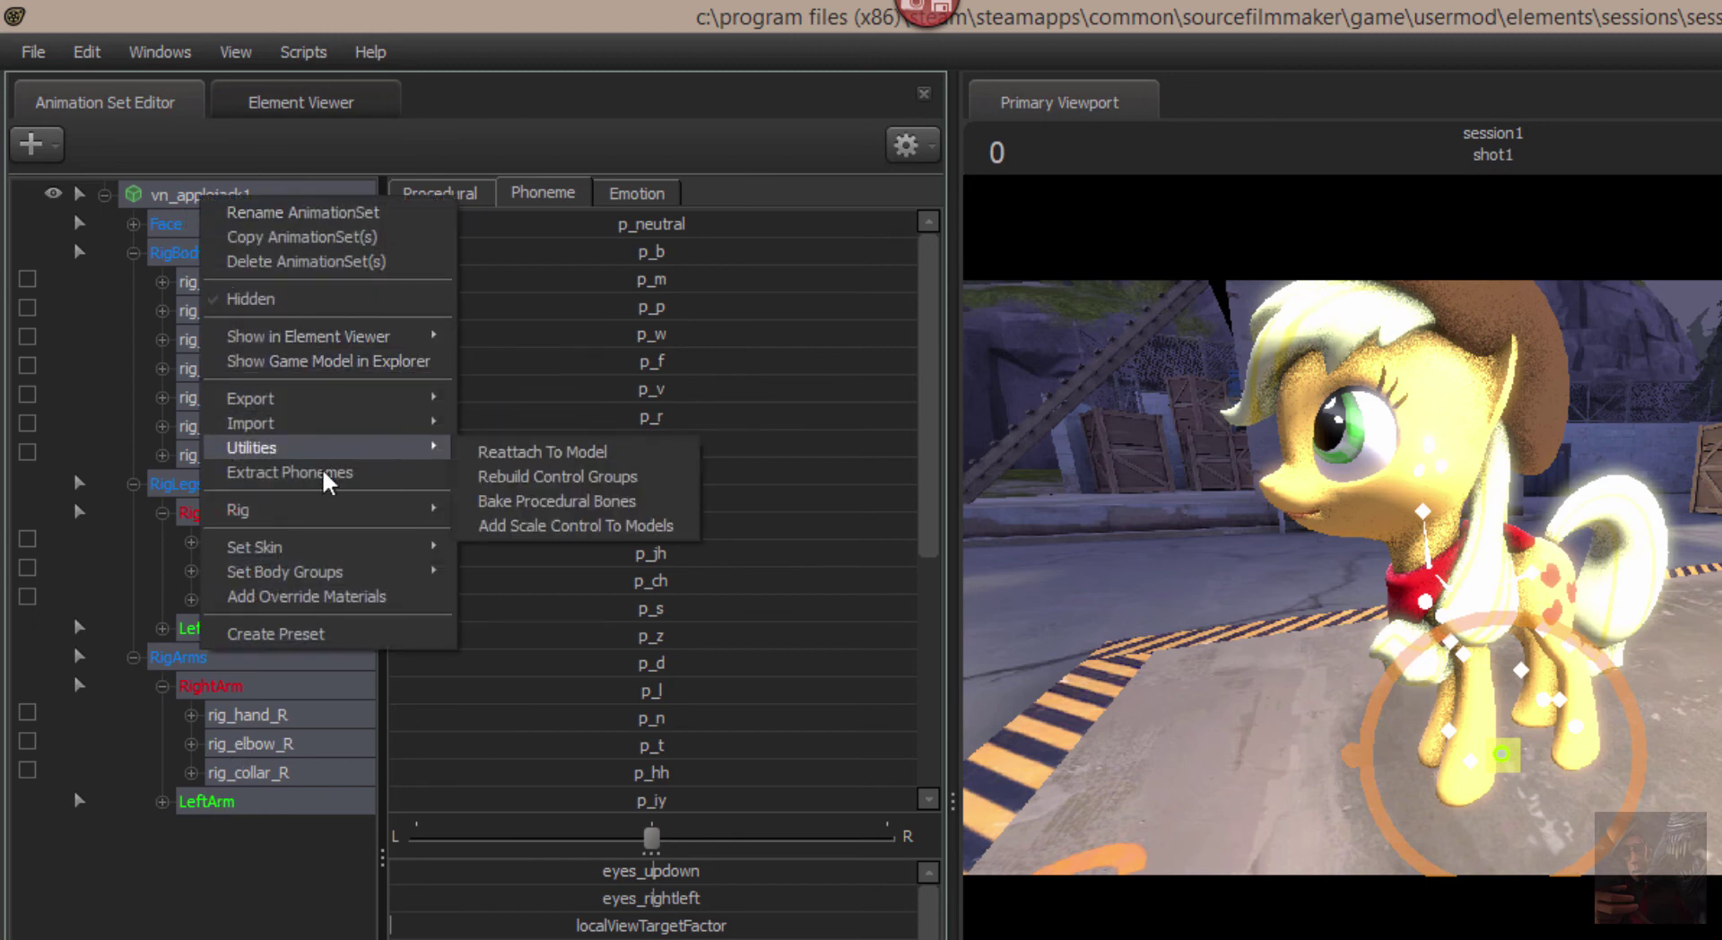
mouse_move(314, 509)
mouse_move(537, 540)
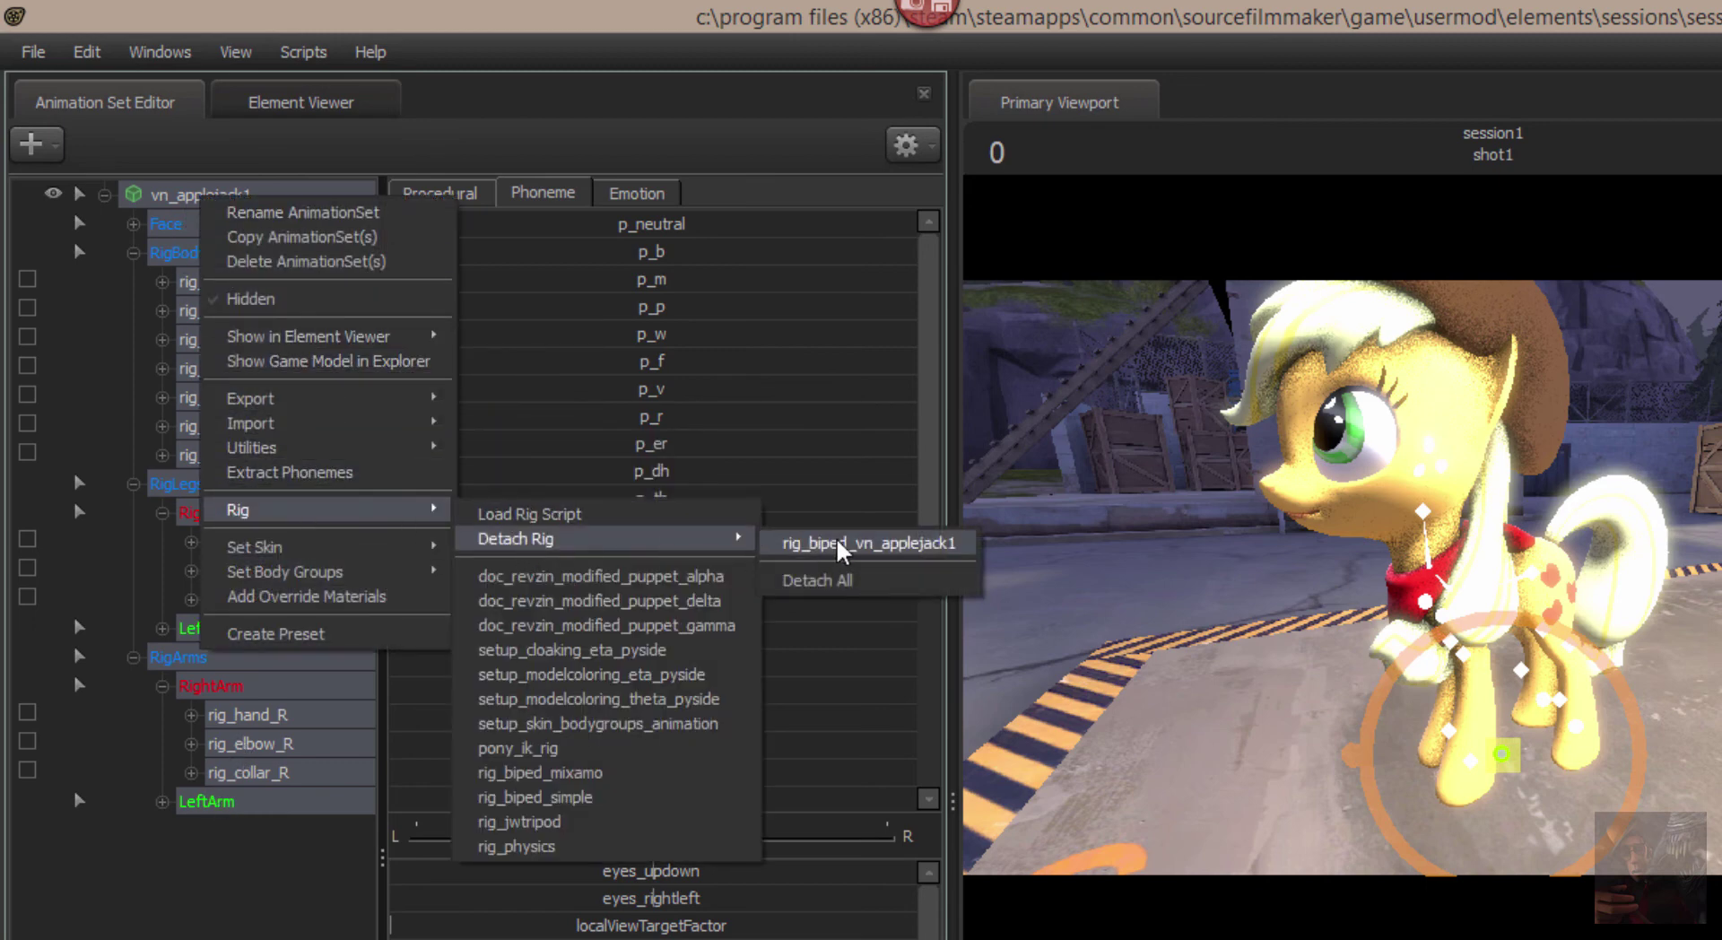
click(841, 544)
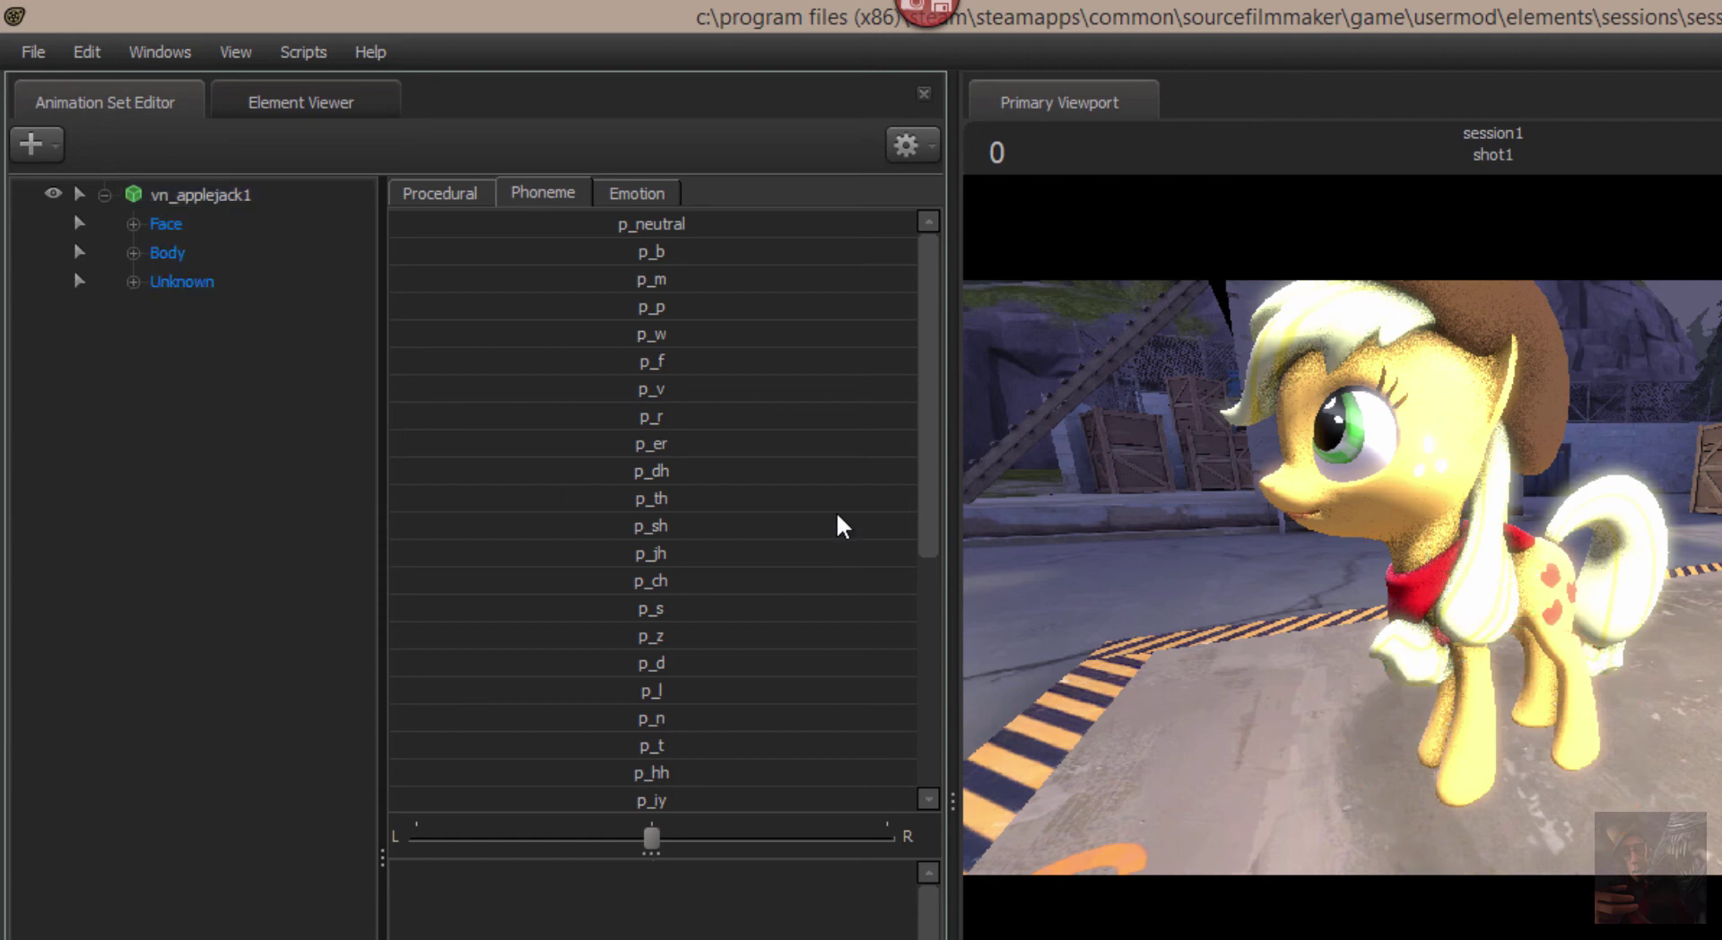
Step: Expand the Face and Unknown control groups of vn_applejack1 and look through the individual facial controls
click(132, 224)
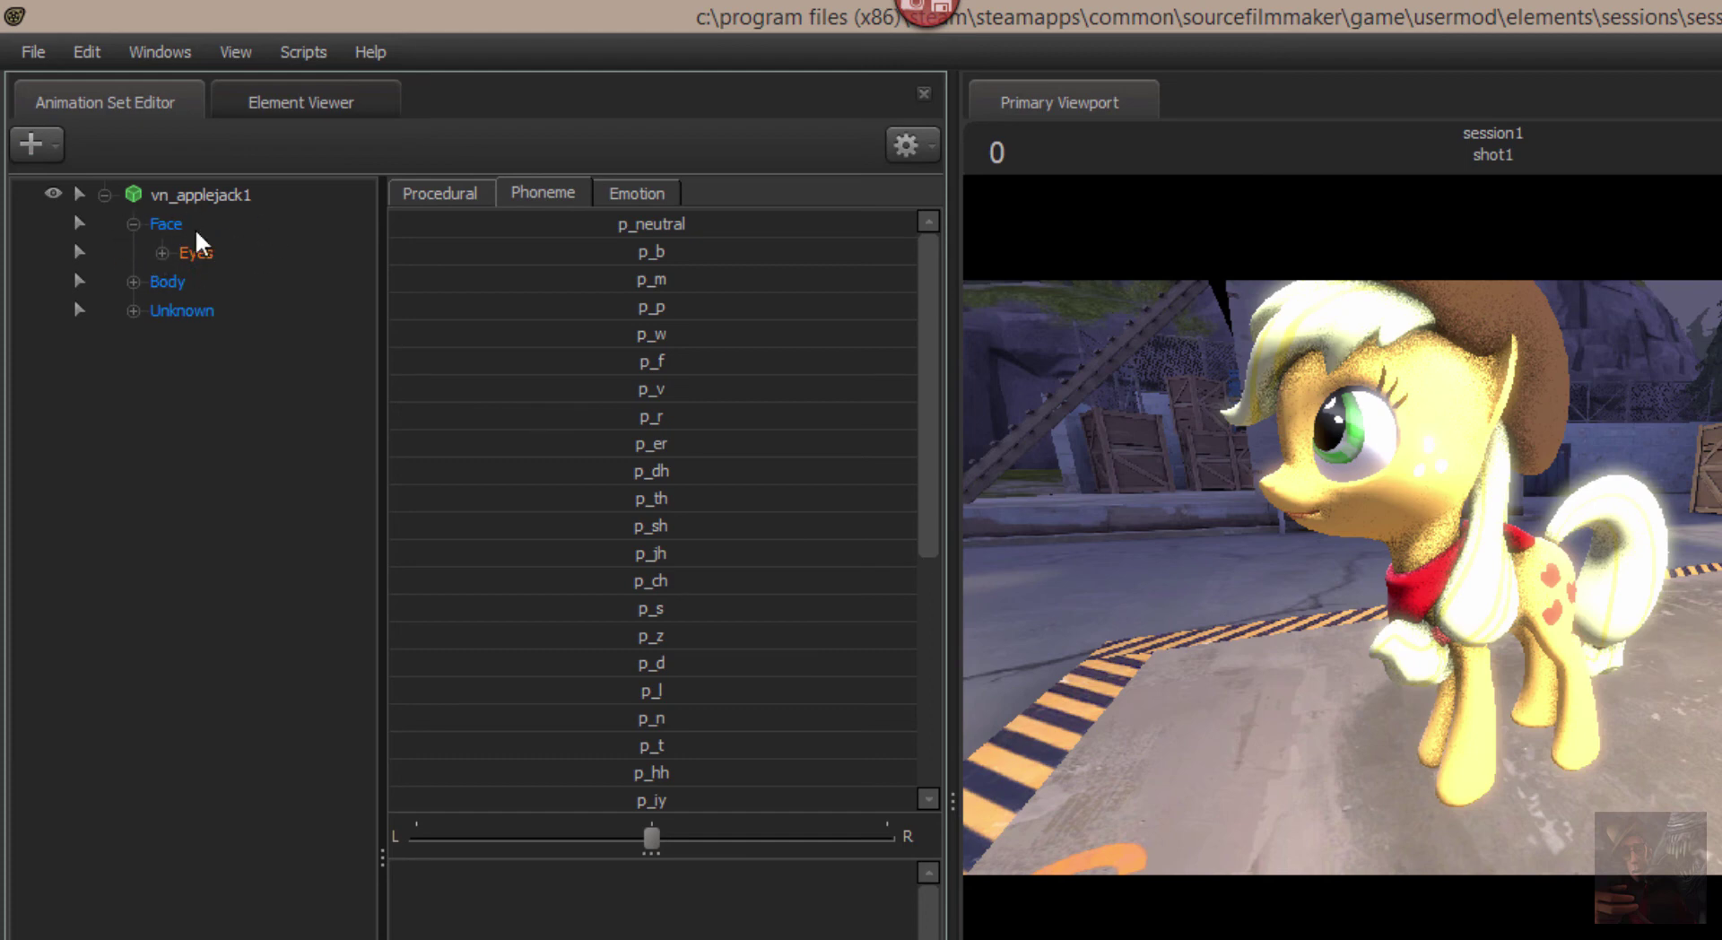
click(133, 311)
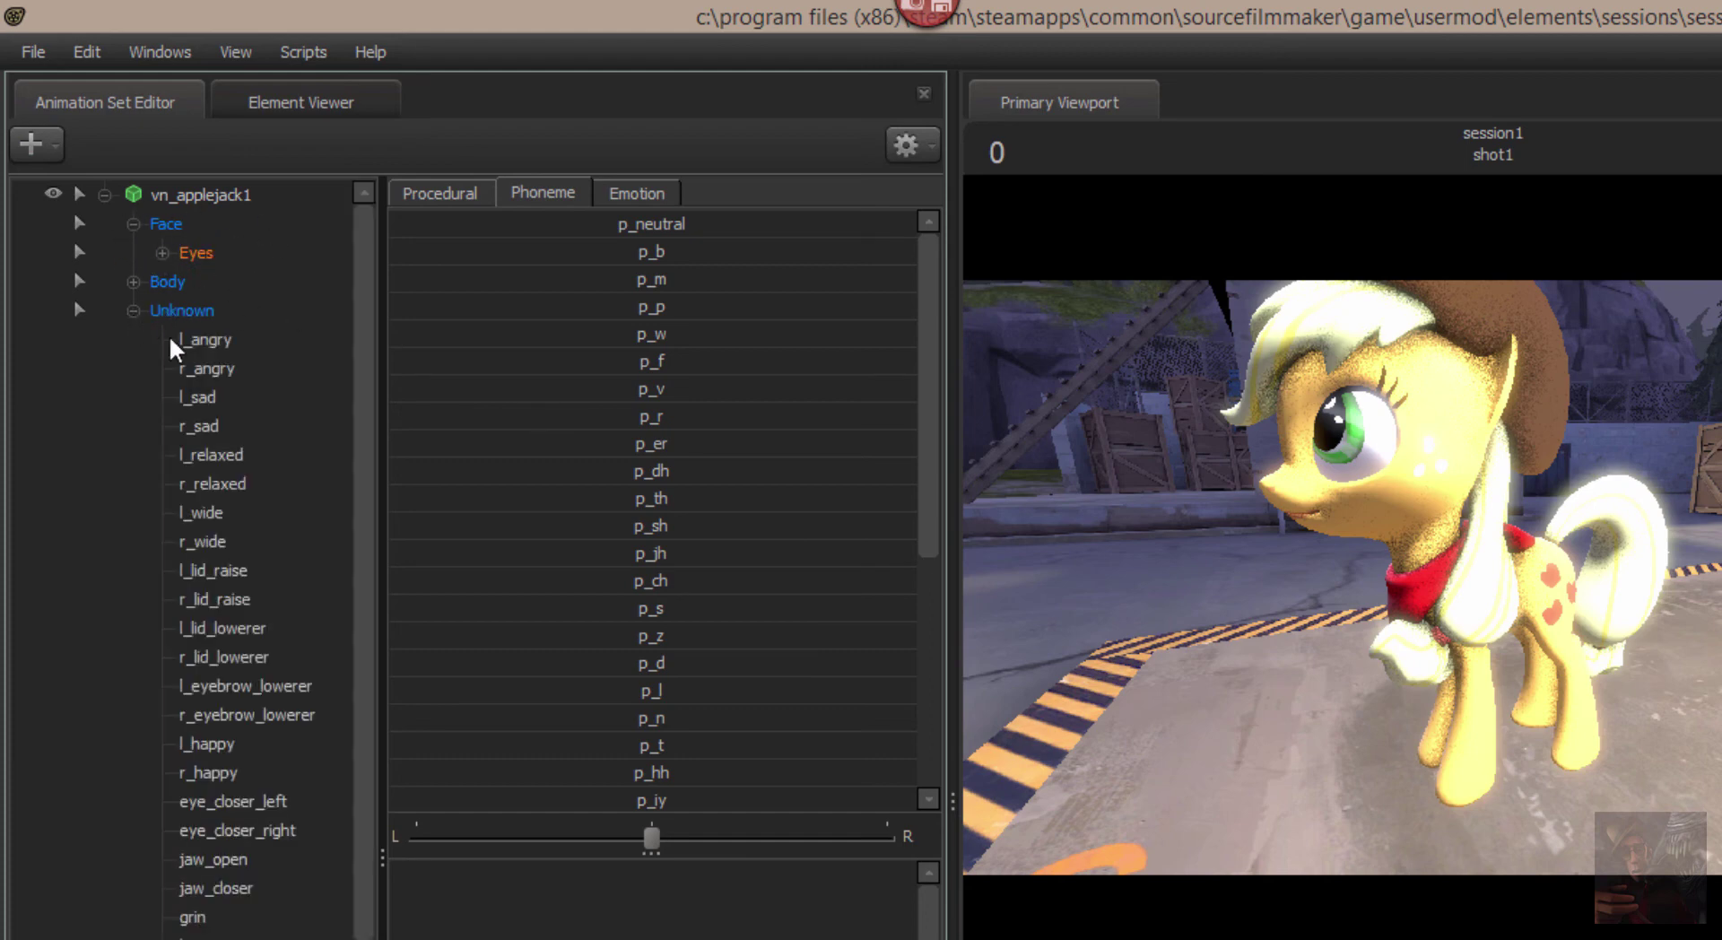
scroll(207, 611, down, 2)
scroll(206, 611, down, 10)
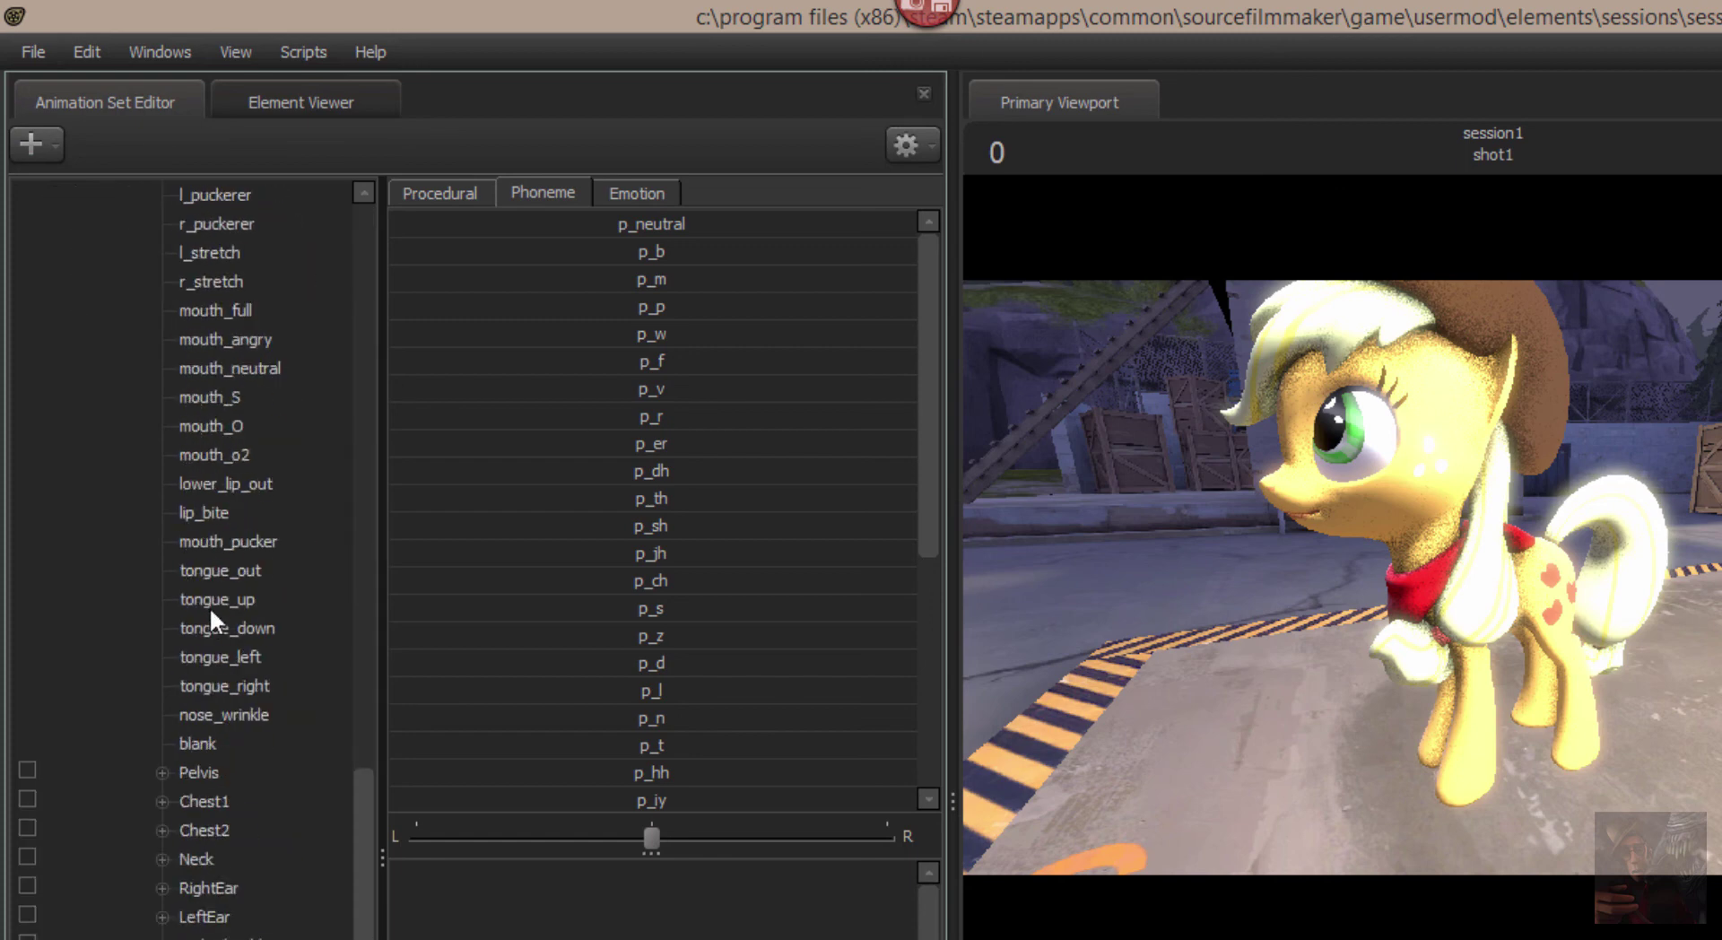
scroll(203, 627, up, 12)
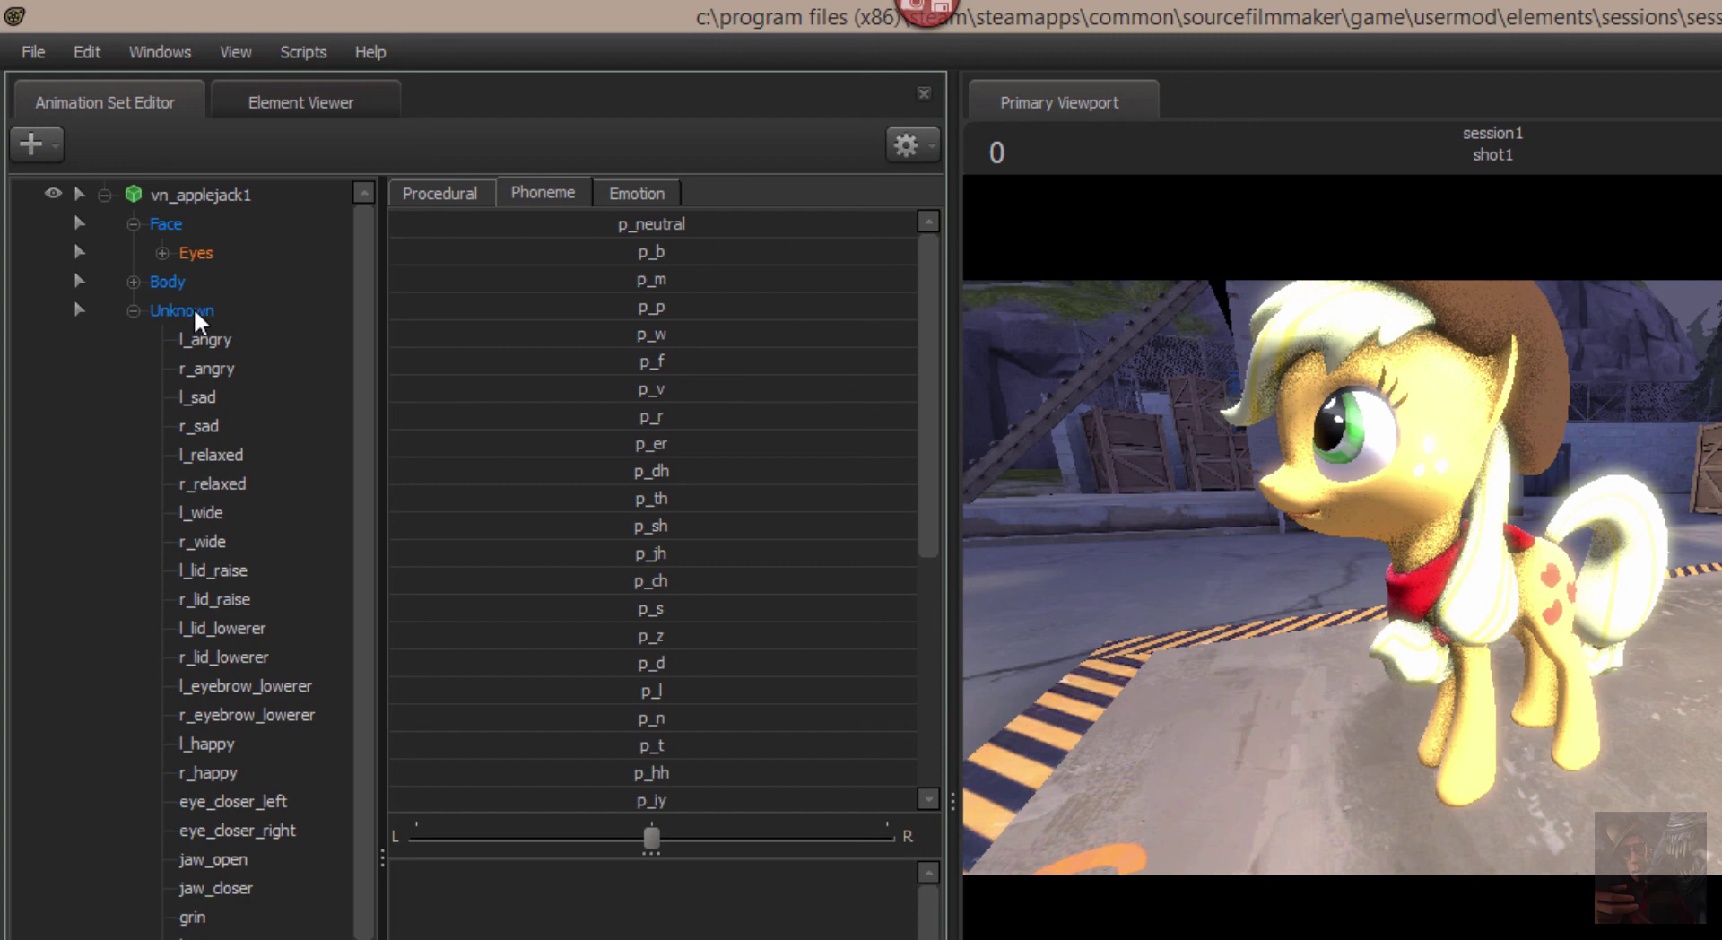
Step: Select the whole vn_applejack1 animation set and preview several Phoneme presets, including p_b and p_n, with the face in view
click(202, 194)
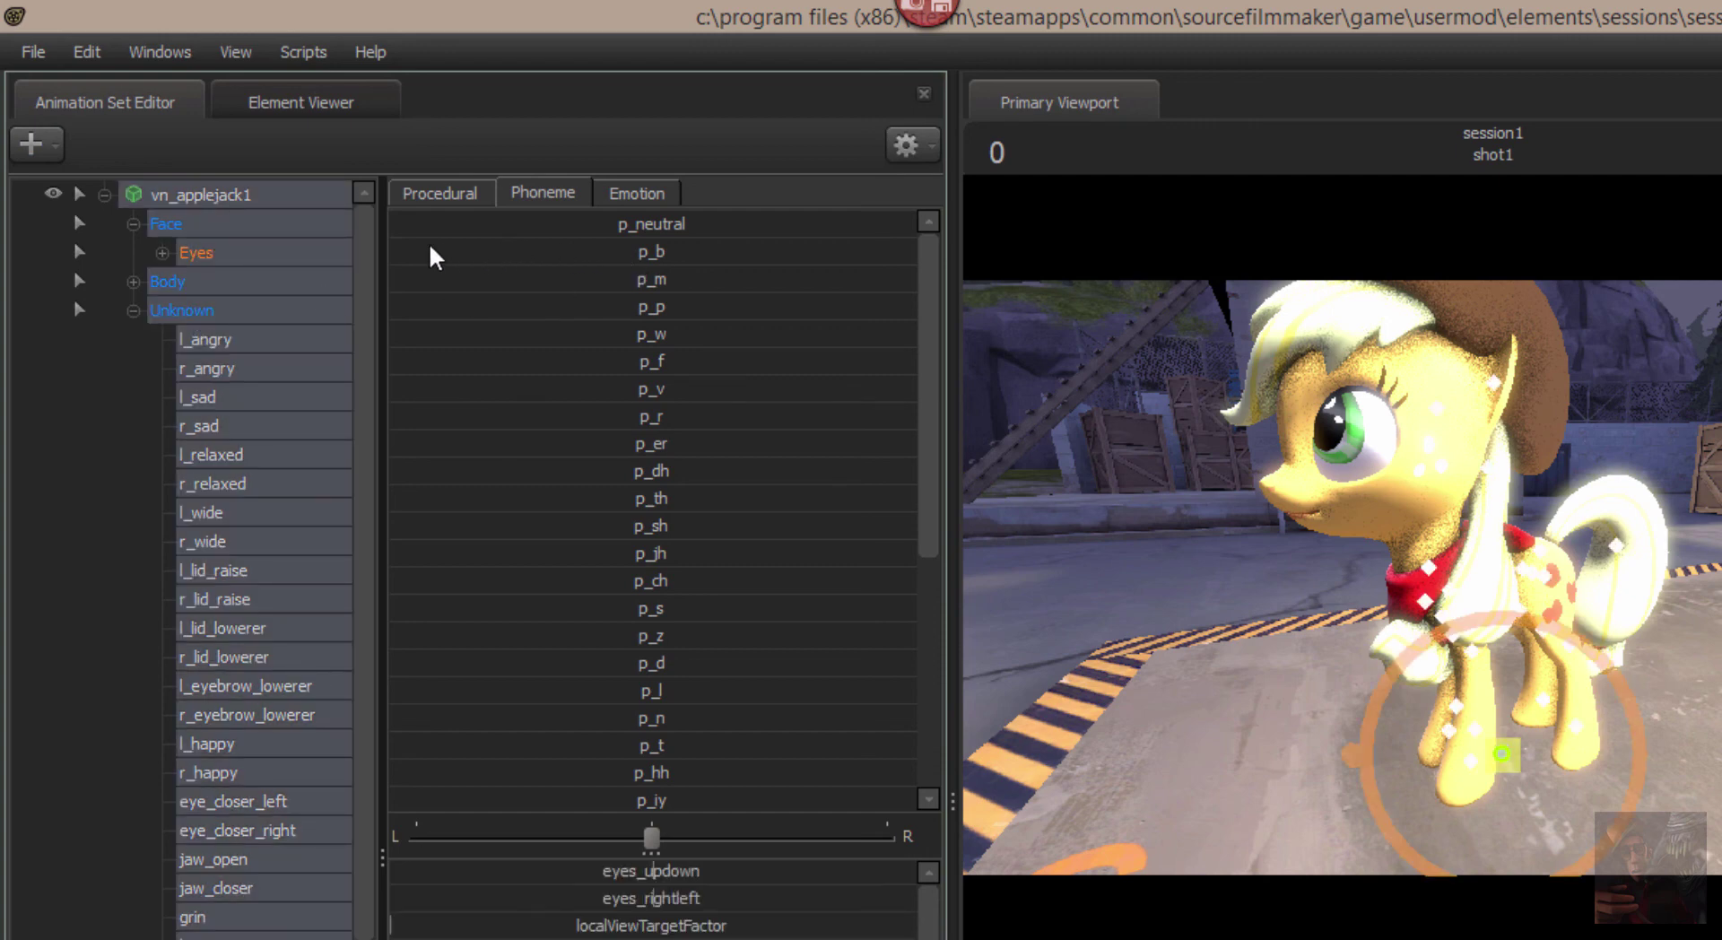
drag(434, 258, 395, 252)
drag(1238, 578, 1327, 558)
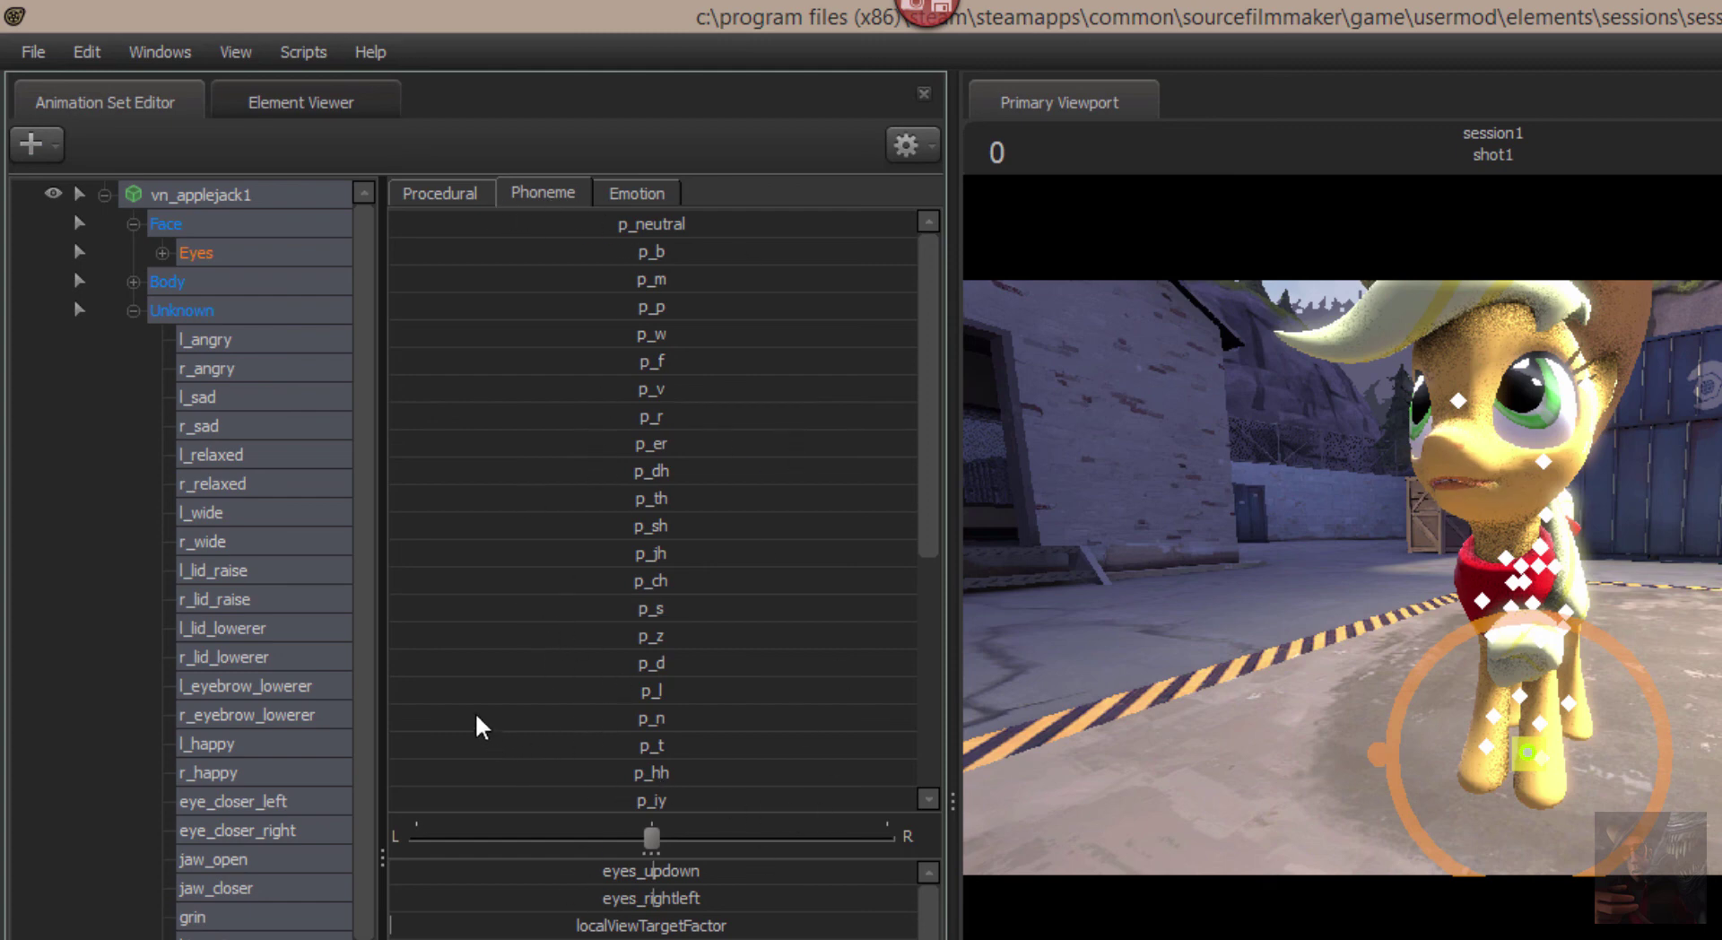
drag(432, 715, 915, 715)
scroll(780, 691, down, 5)
drag(476, 769, 914, 769)
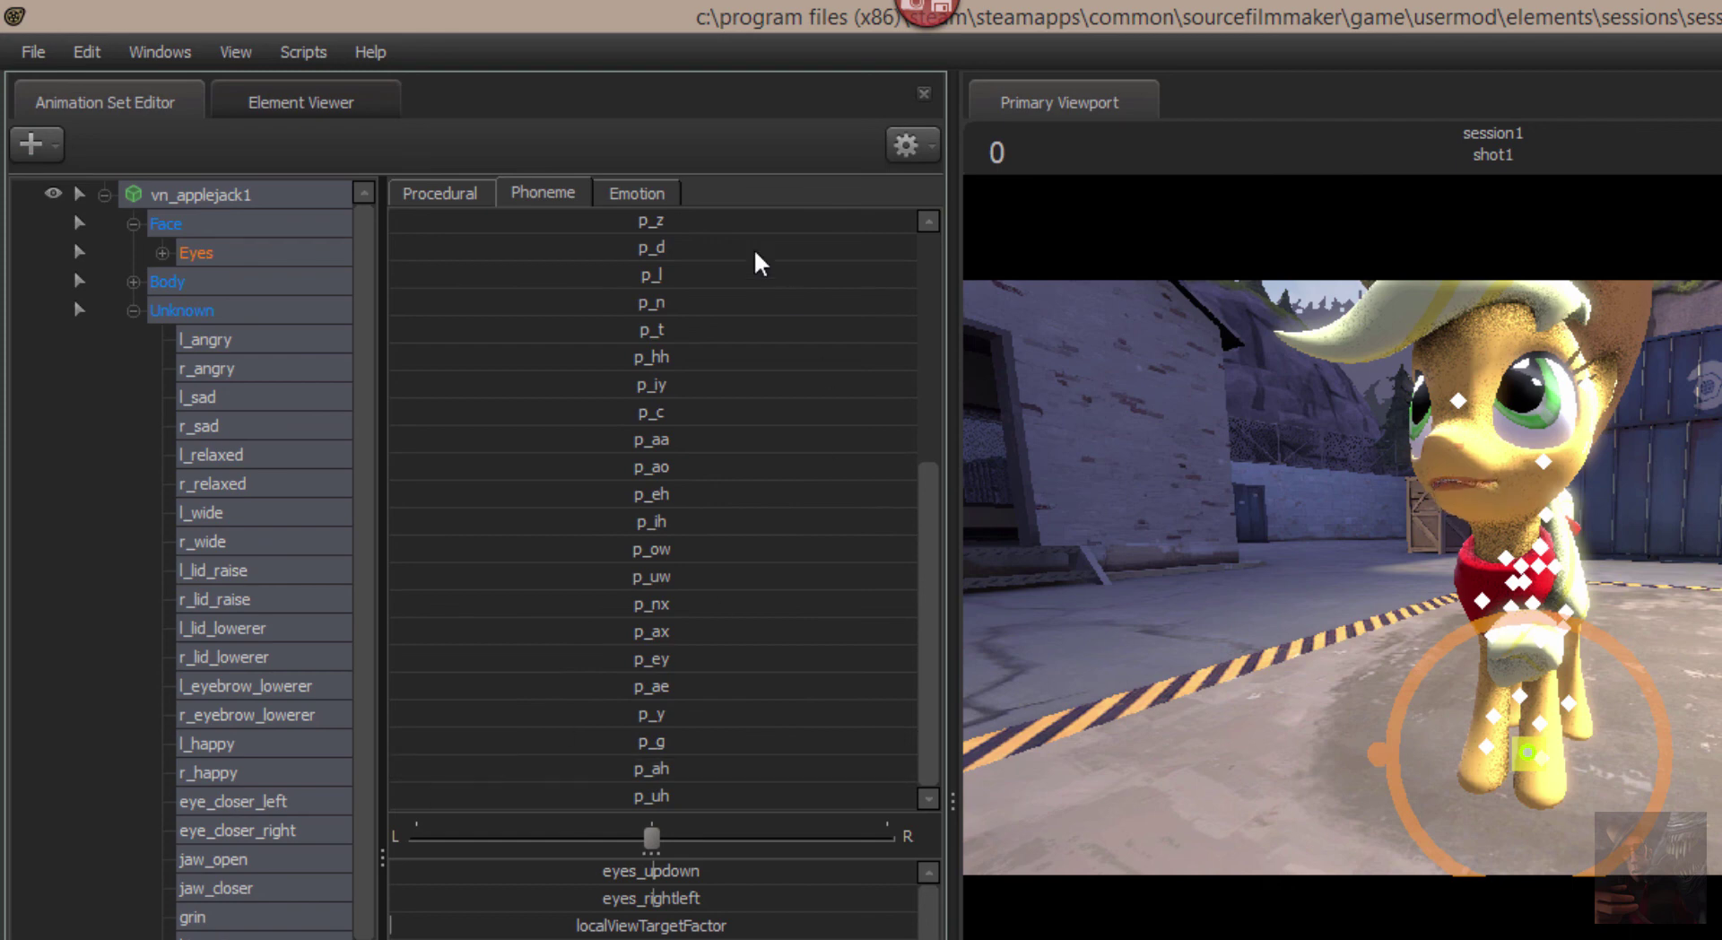
Step: Preview the Emotion presets on vn_applejack1 one by one, from Ehhhh and Angry through Sad and Happy to Annoyed
click(648, 192)
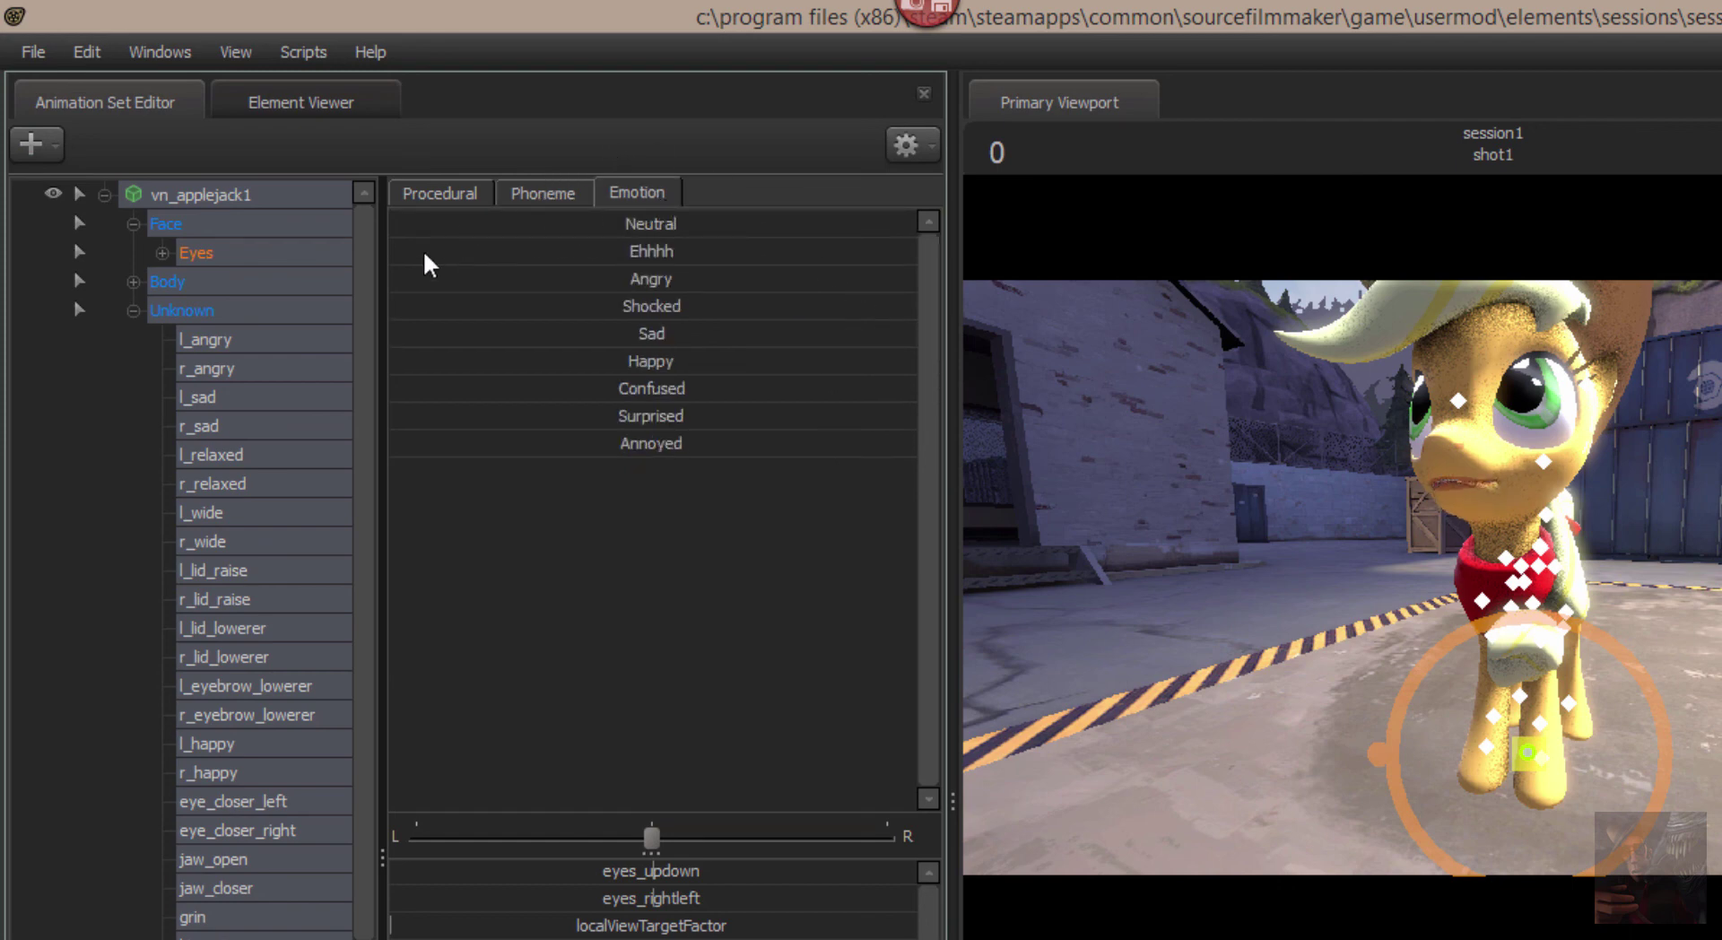
drag(422, 251, 914, 278)
drag(404, 306, 915, 306)
drag(489, 336, 915, 336)
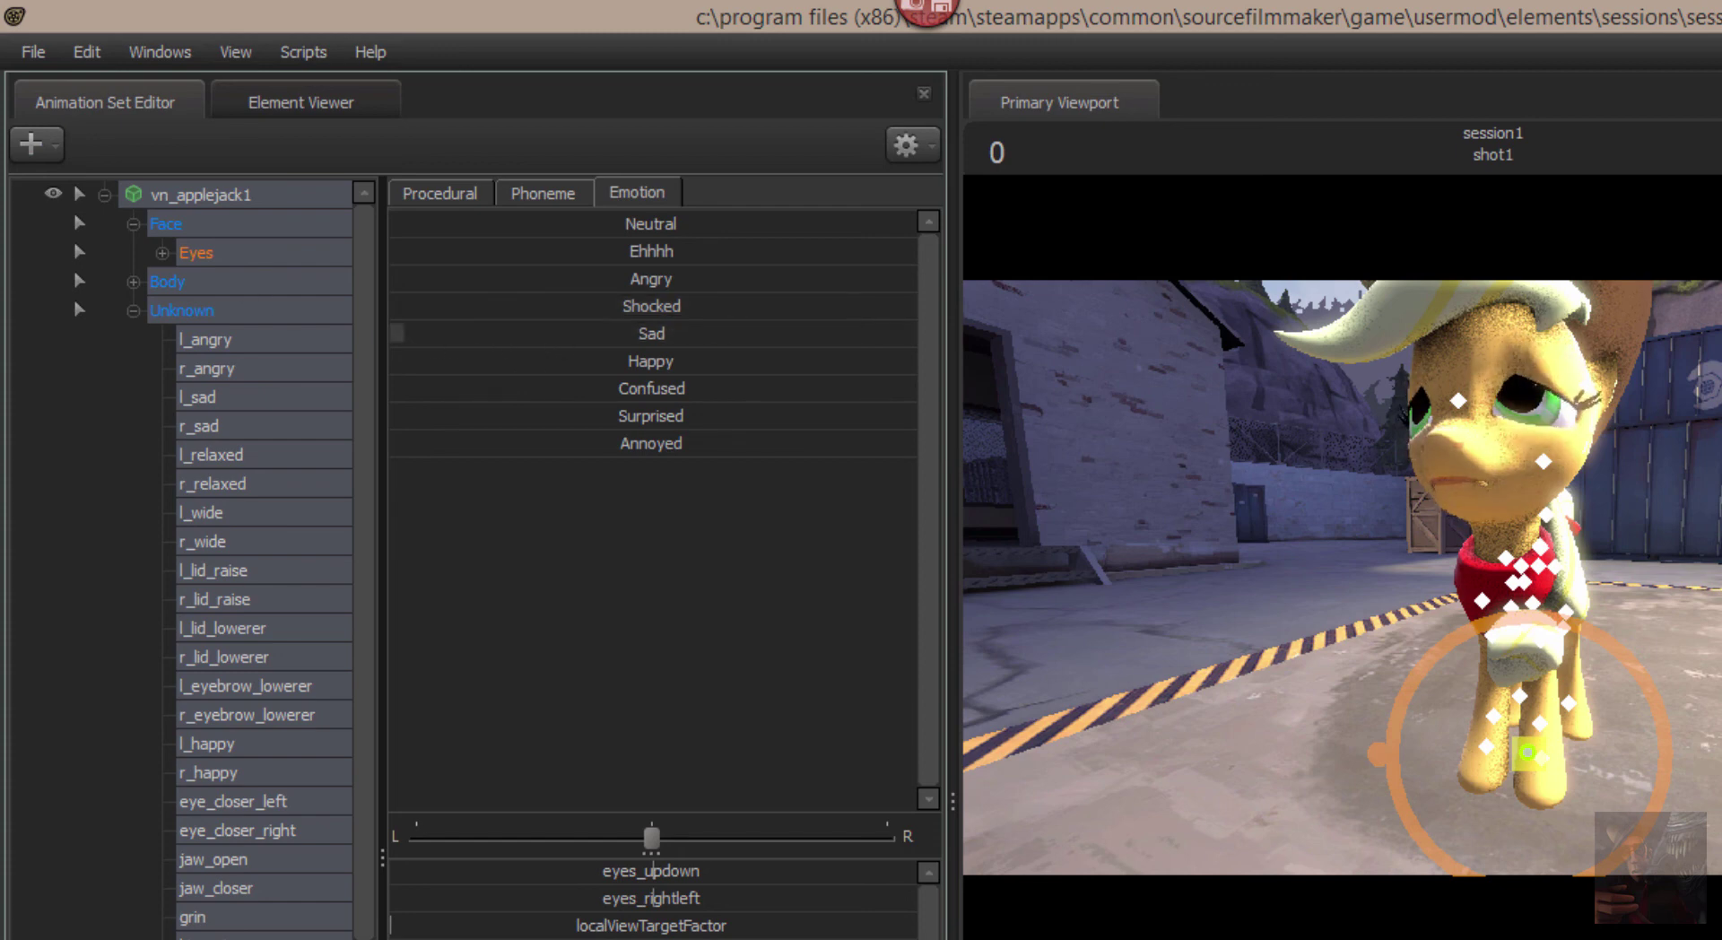
drag(529, 362, 915, 362)
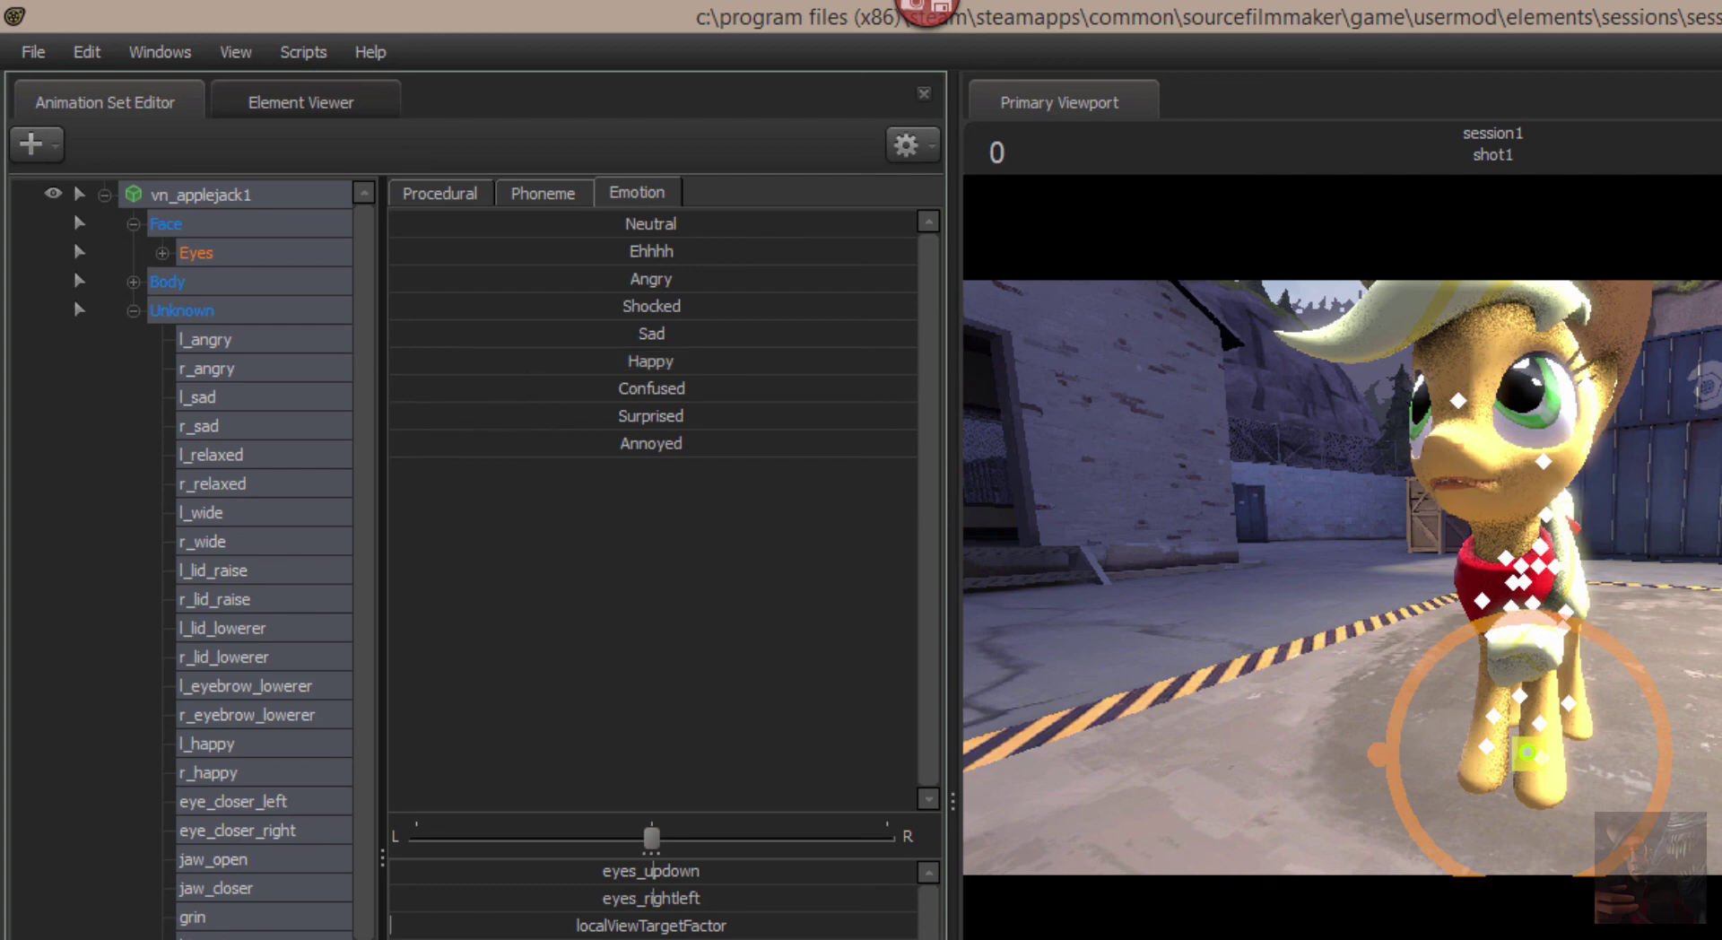
drag(645, 391, 914, 388)
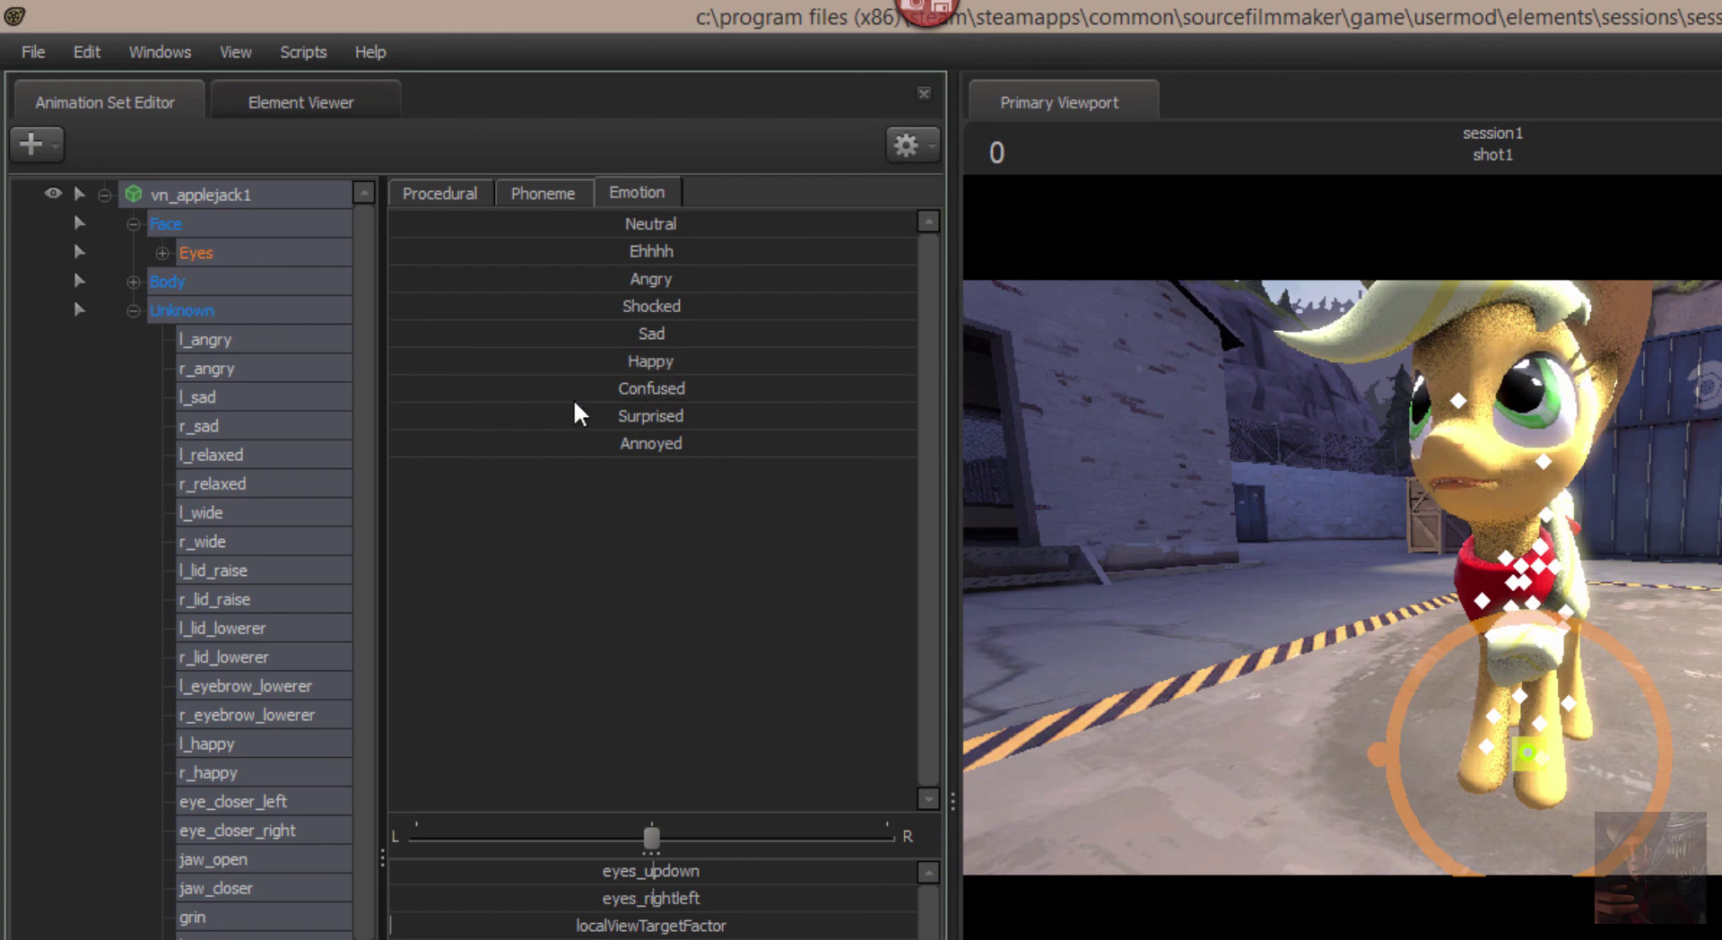
drag(402, 415, 915, 415)
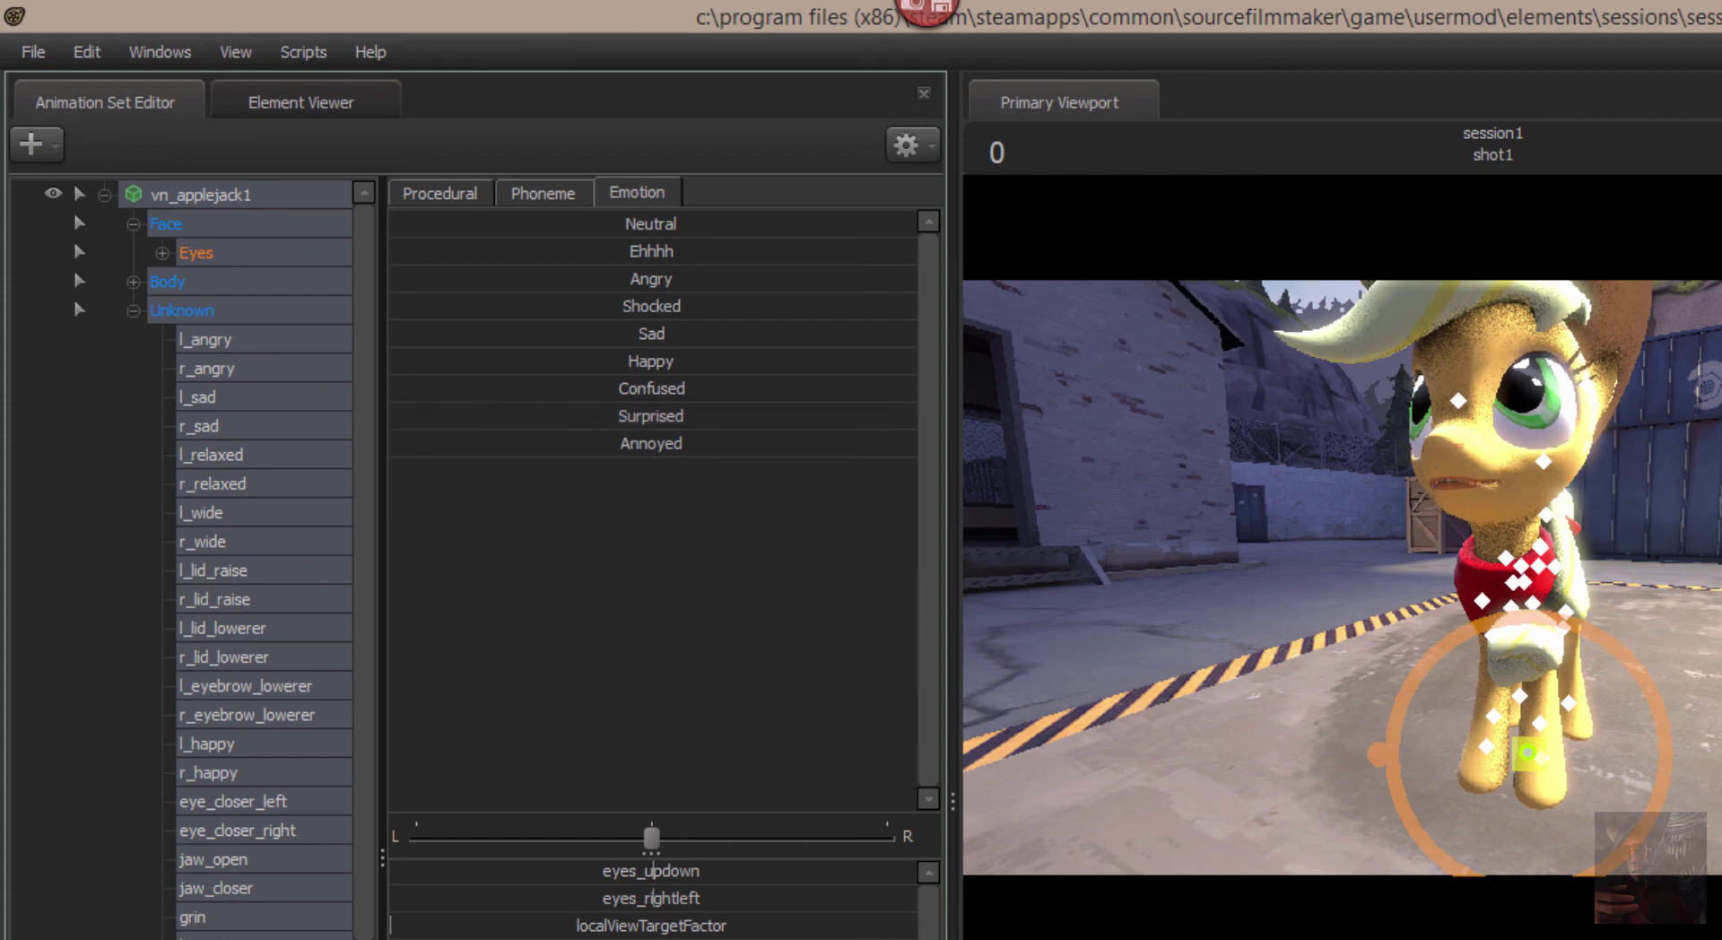
drag(449, 443, 500, 468)
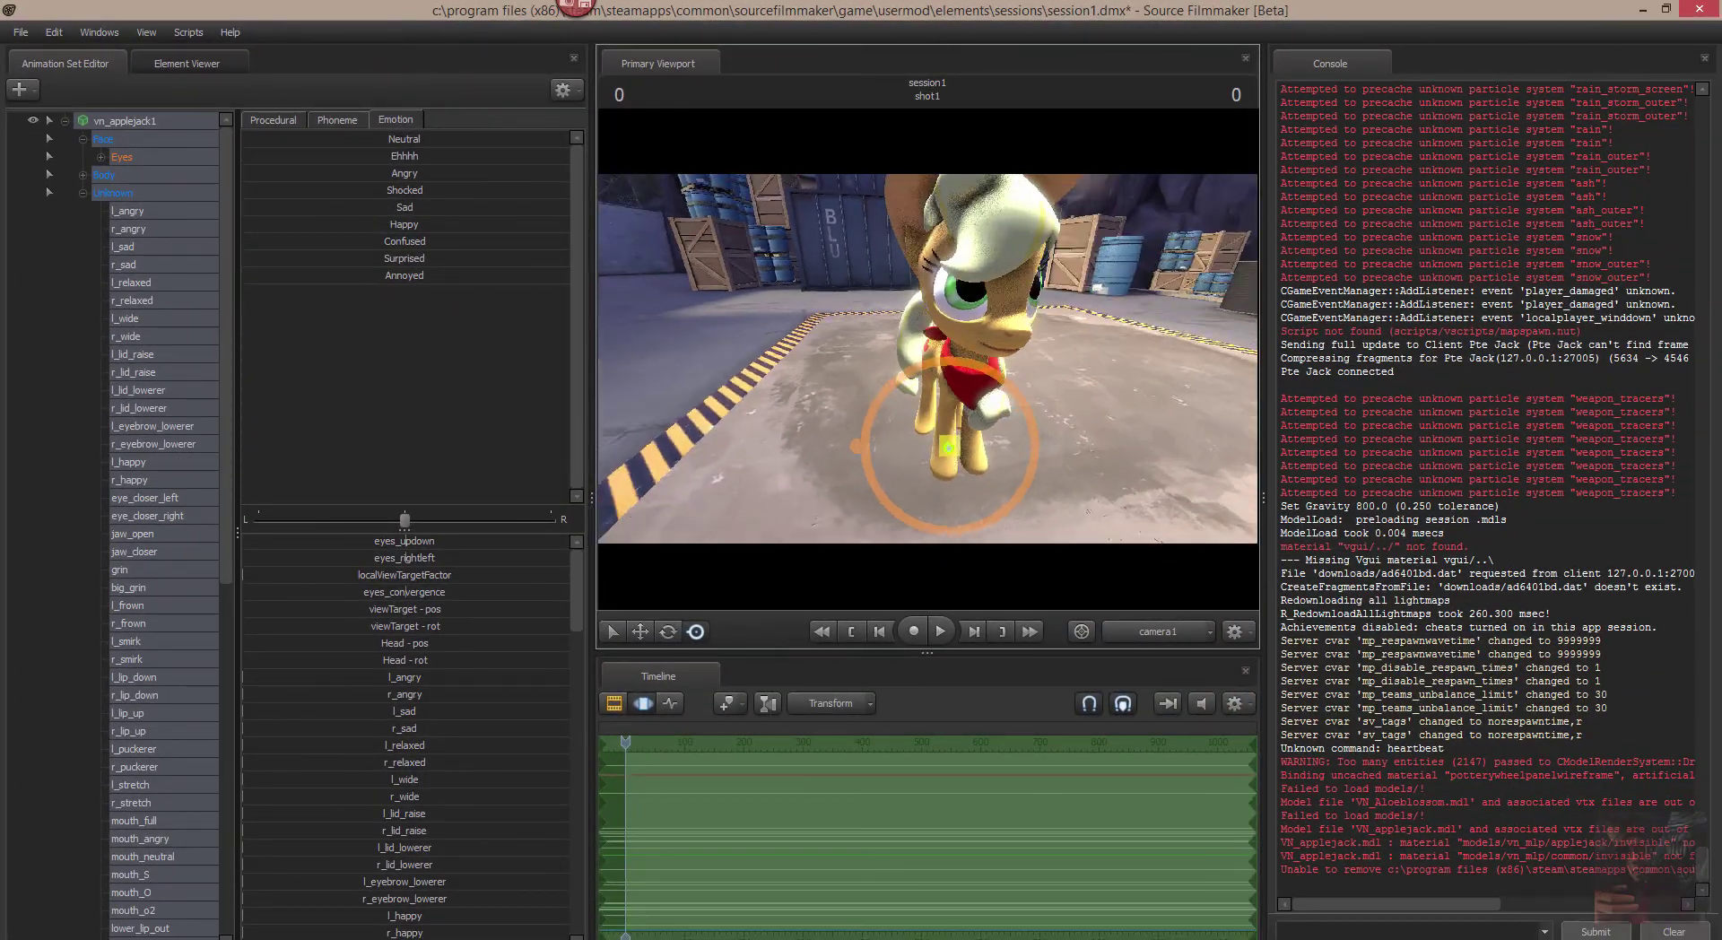
drag(1005, 404, 1026, 408)
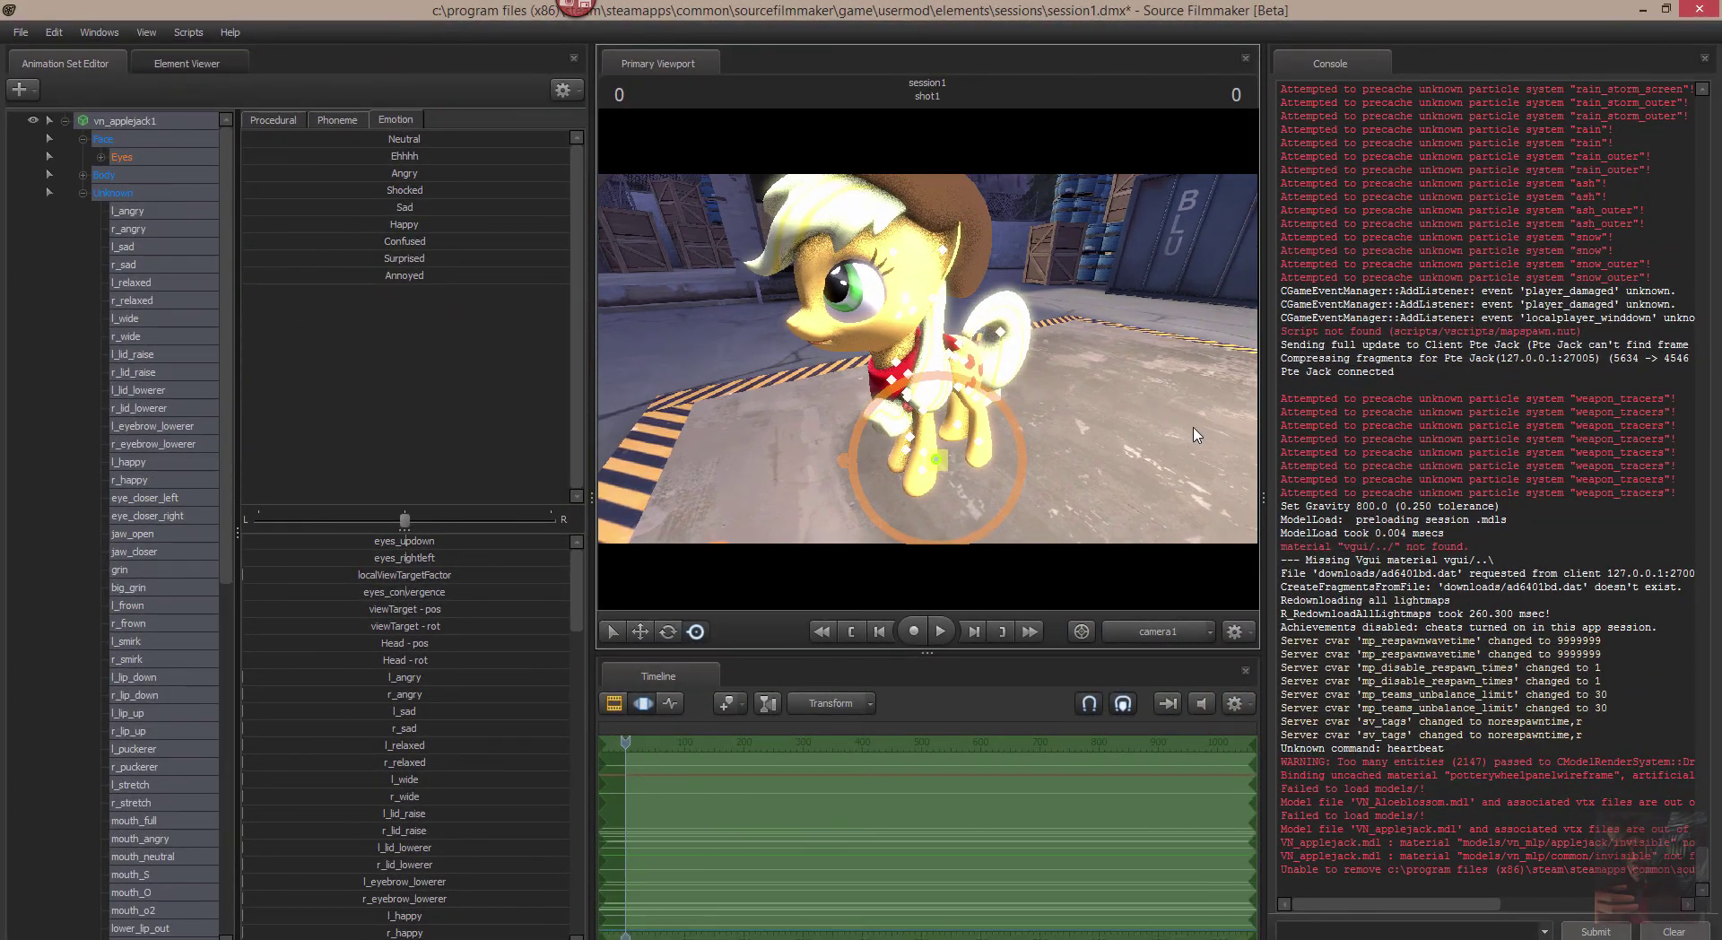
drag(953, 350, 935, 362)
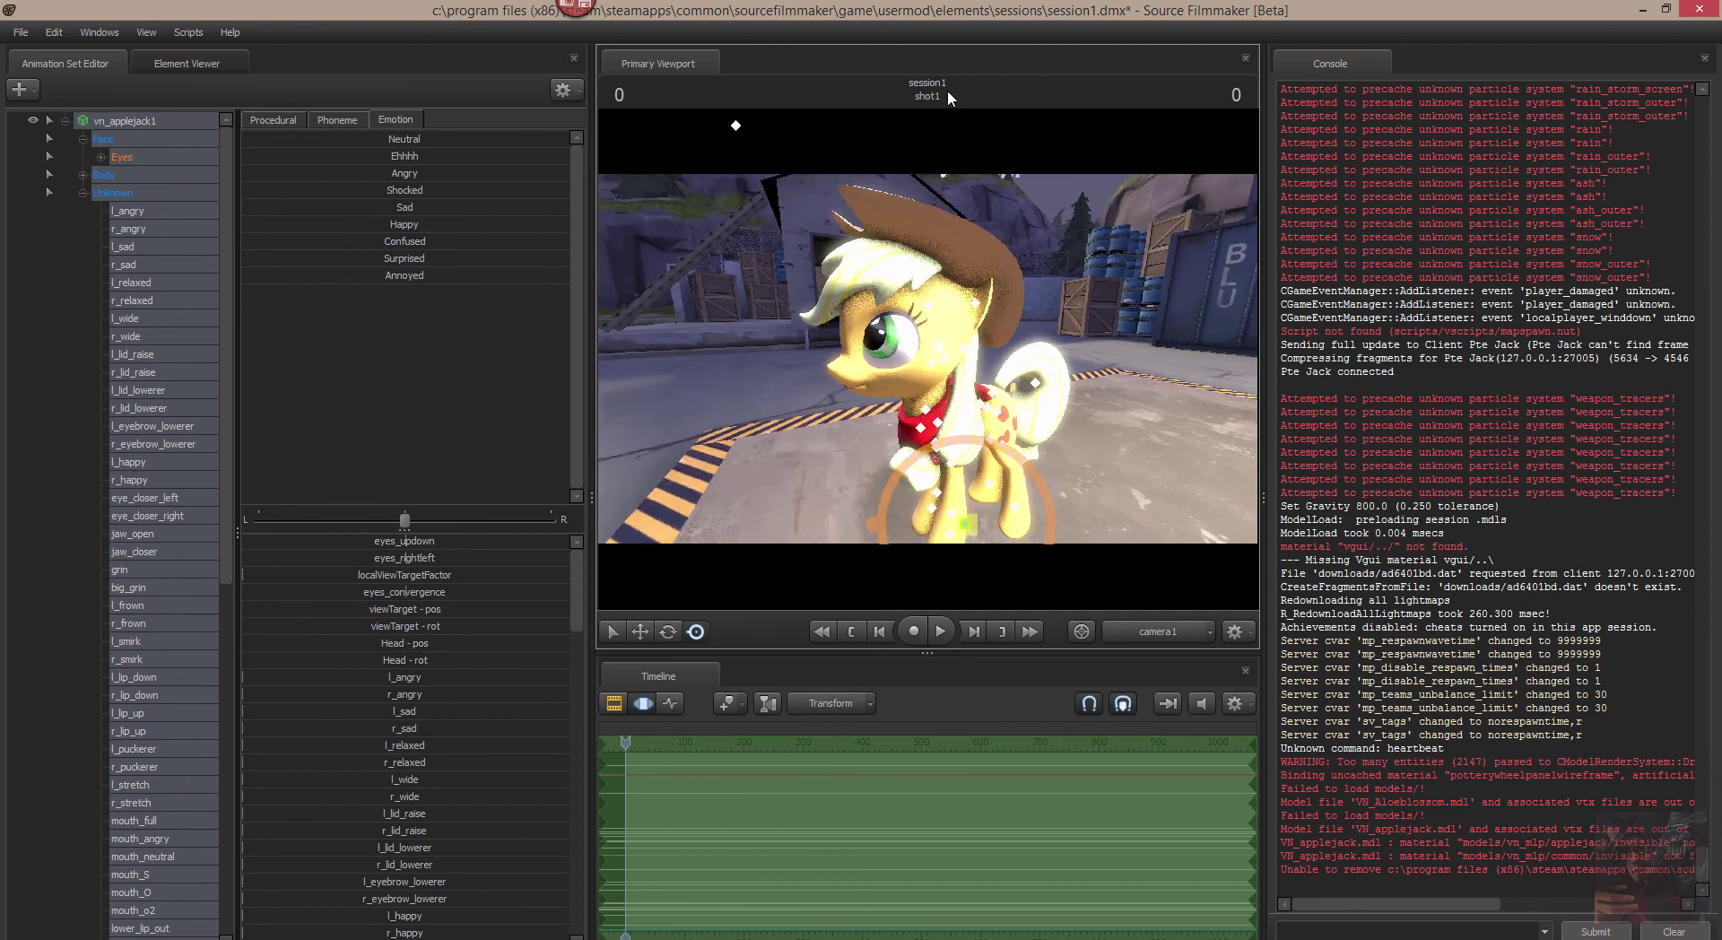